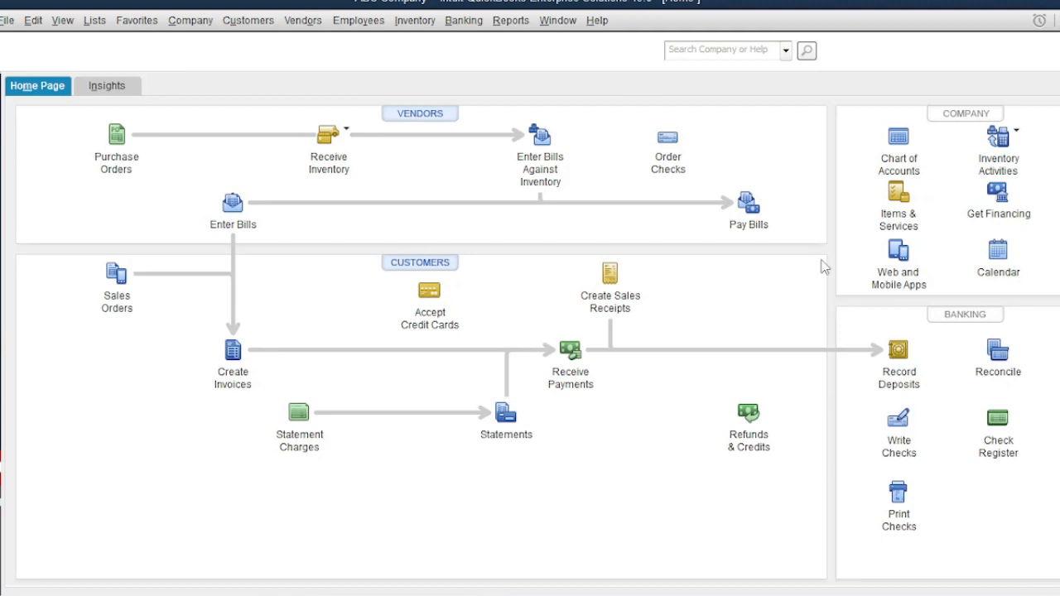
Open the Chart of Accounts and start a new account of type Fixed Asset.
{"action": "left_click", "coordinate": [895, 149]}
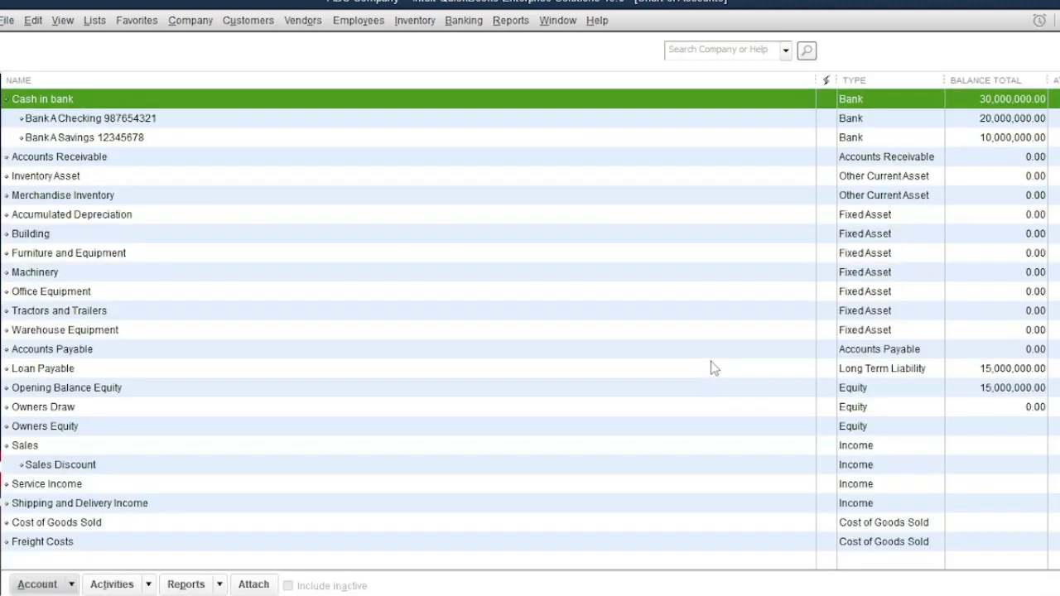
{"action": "key", "text": "Down"}
{"action": "key", "text": "Down"}
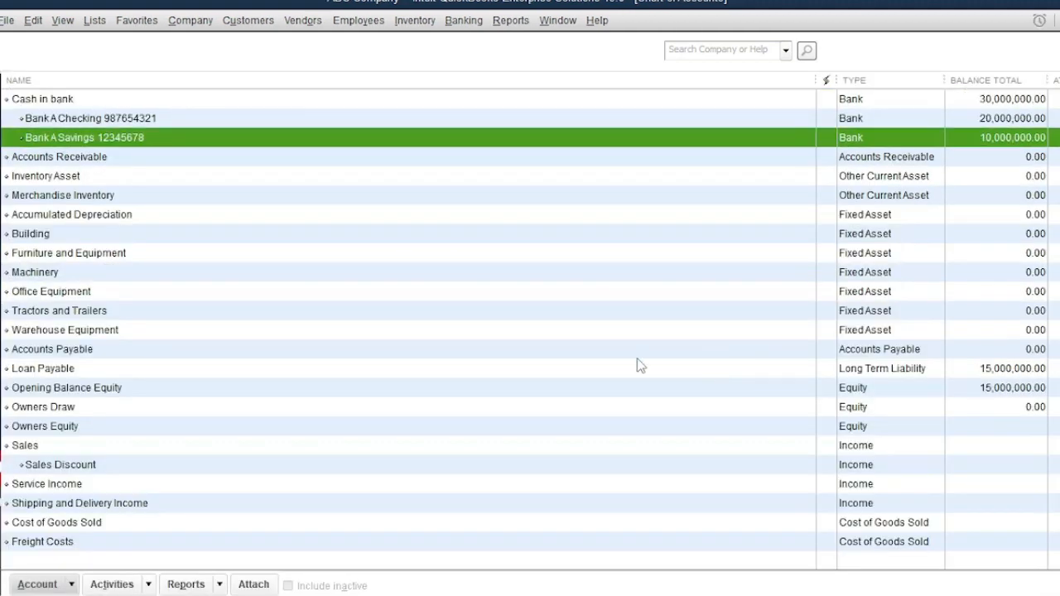
{"action": "left_click", "coordinate": [66, 585]}
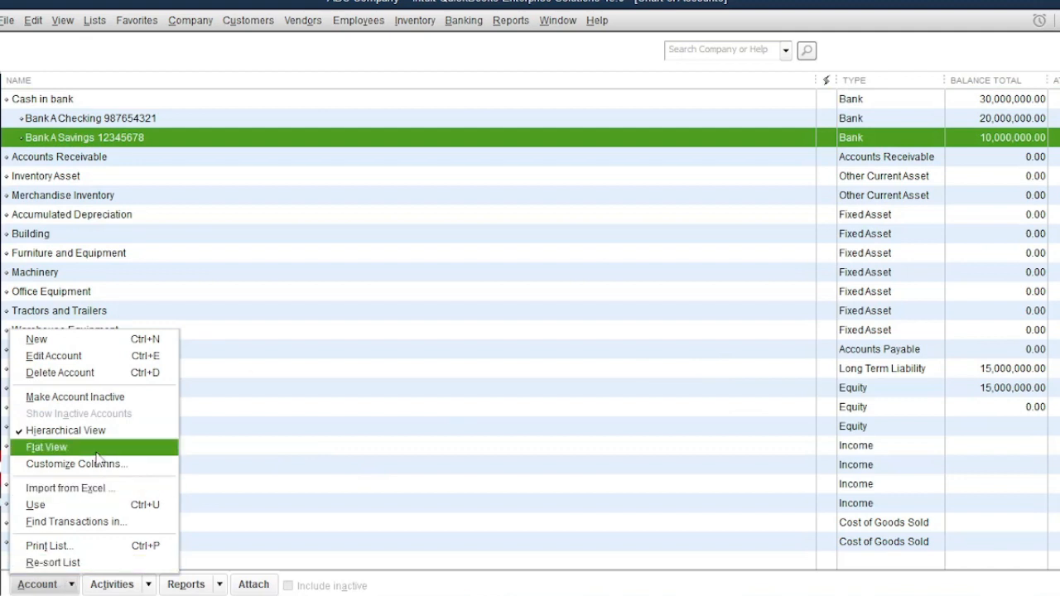
{"action": "left_click", "coordinate": [115, 340]}
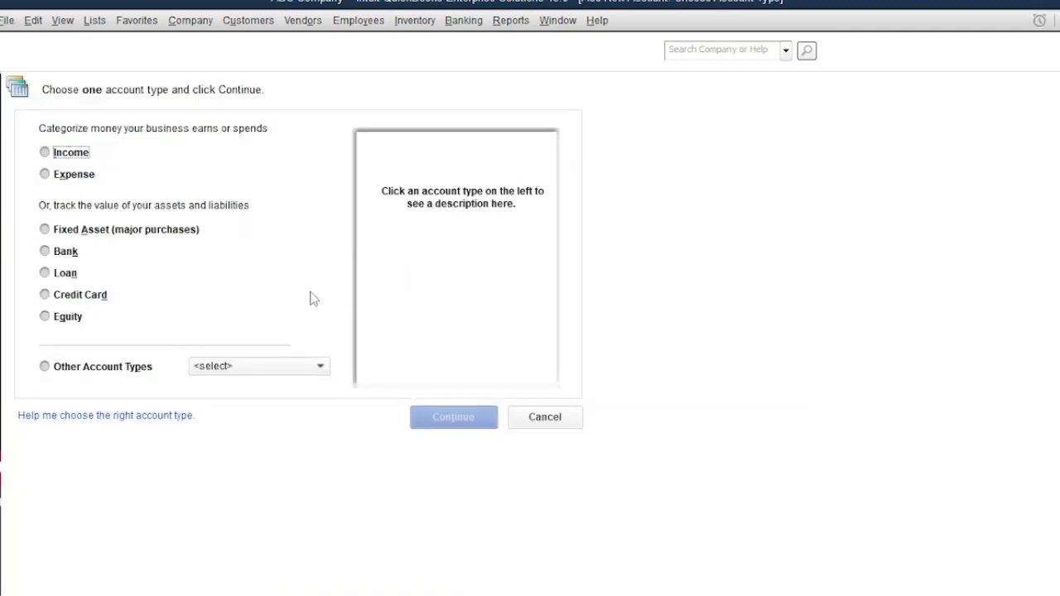
{"action": "left_click", "coordinate": [45, 230]}
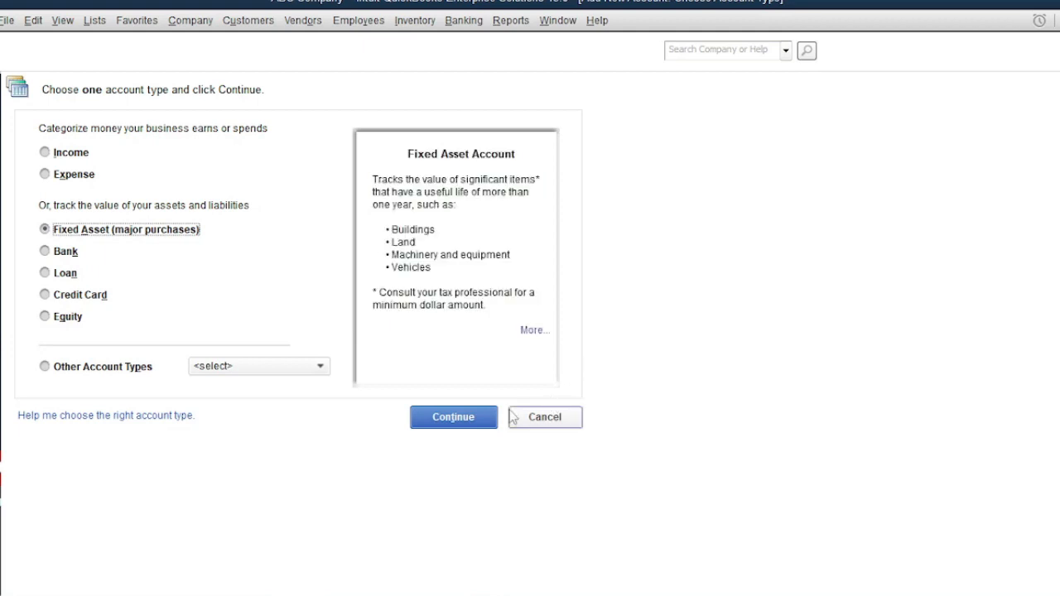
{"action": "left_click", "coordinate": [468, 420]}
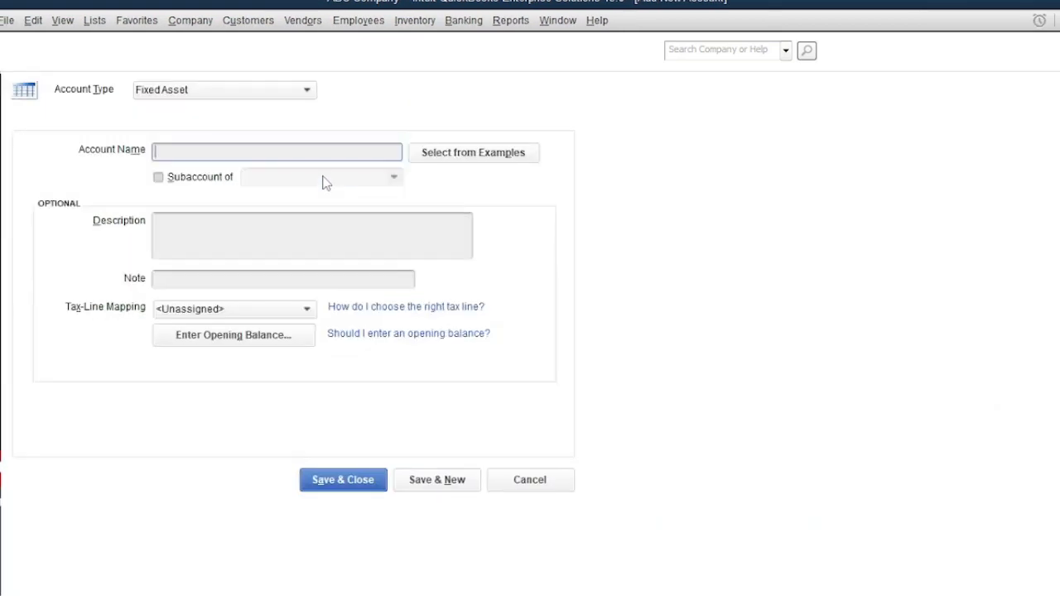
Name the new fixed asset account "Property, Plant, and Equipmet" and save it.
{"action": "type", "text": "Property"}
{"action": "key", "text": "BackSpace"}
{"action": "key", "text": "BackSpace"}
{"action": "type", "text": ", Plant, and Eqip"}
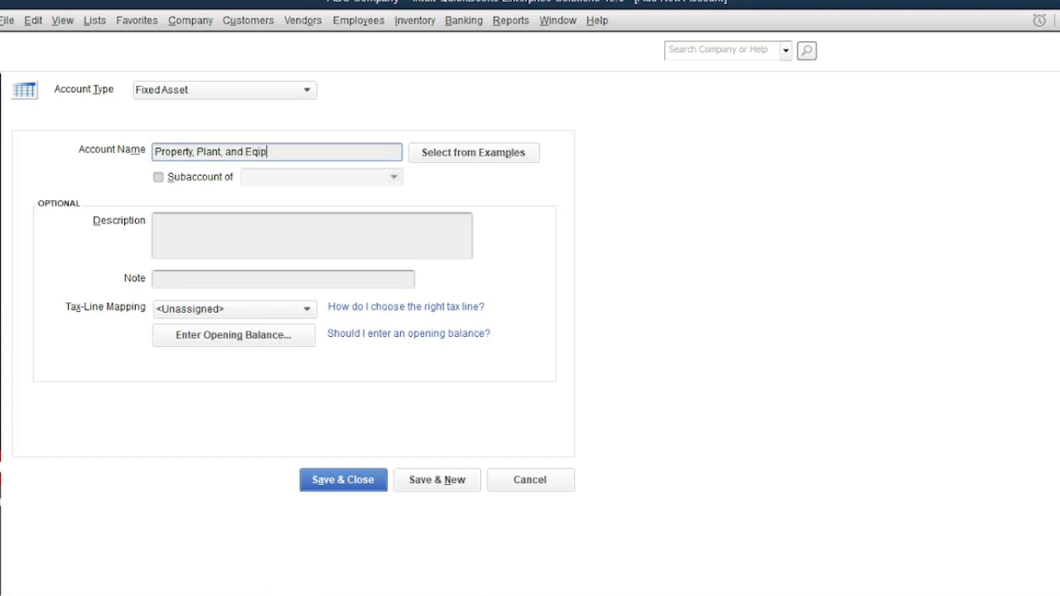
{"action": "type", "text": "e"}
{"action": "key", "text": "BackSpace"}
{"action": "key", "text": "BackSpace"}
{"action": "key", "text": "BackSpace"}
{"action": "type", "text": "uipmet"}
{"action": "left_click", "coordinate": [369, 488]}
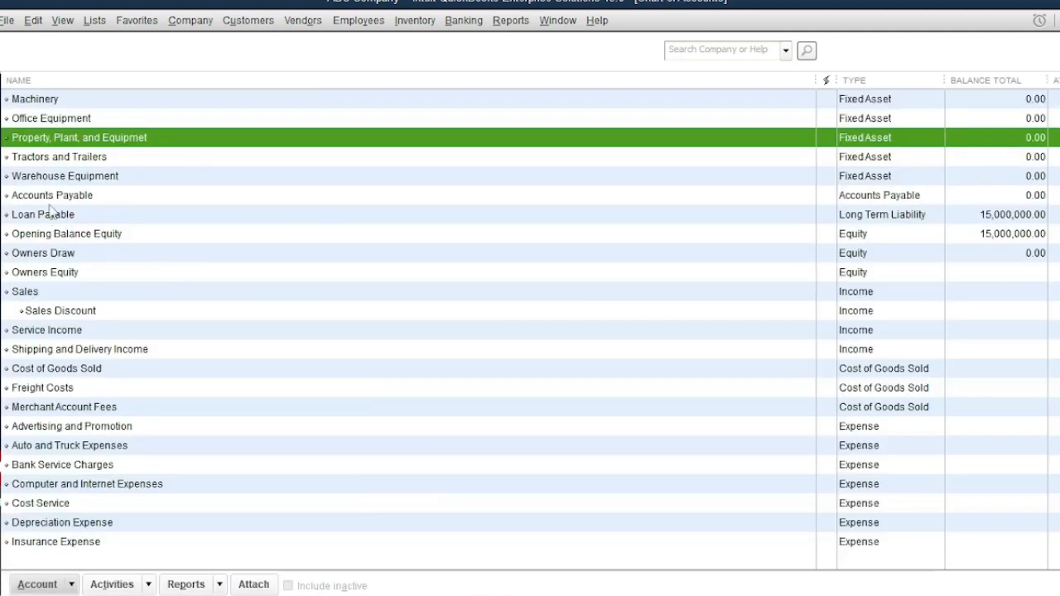
Reorder the chart of accounts so Building, Furniture and Equipment, and Machinery sit directly below Property, Plant, and Equipmet.
{"action": "scroll", "coordinate": [52, 211], "scroll_direction": "up", "scroll_amount": 1}
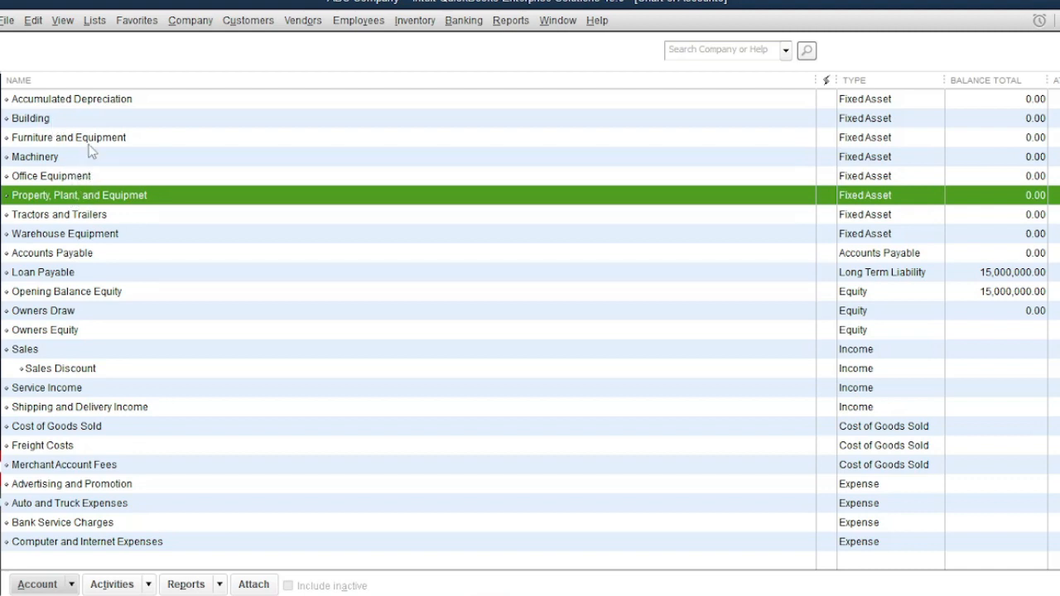
{"action": "left_click", "coordinate": [37, 120]}
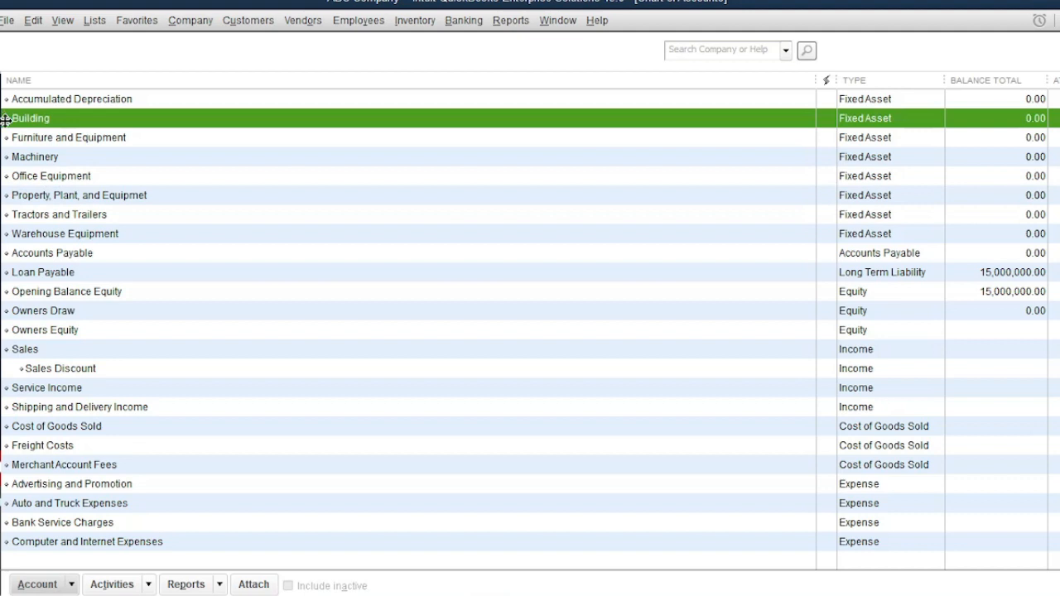
{"action": "left_click_drag", "start_coordinate": [5, 120], "coordinate": [16, 205]}
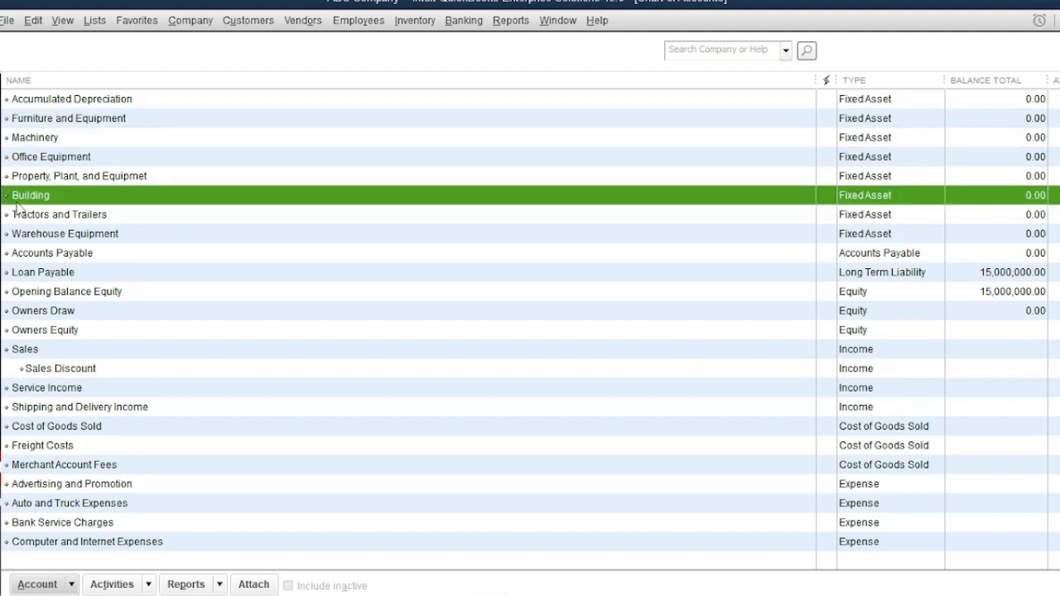
{"action": "left_click", "coordinate": [5, 120]}
{"action": "left_click_drag", "start_coordinate": [7, 157], "coordinate": [8, 205]}
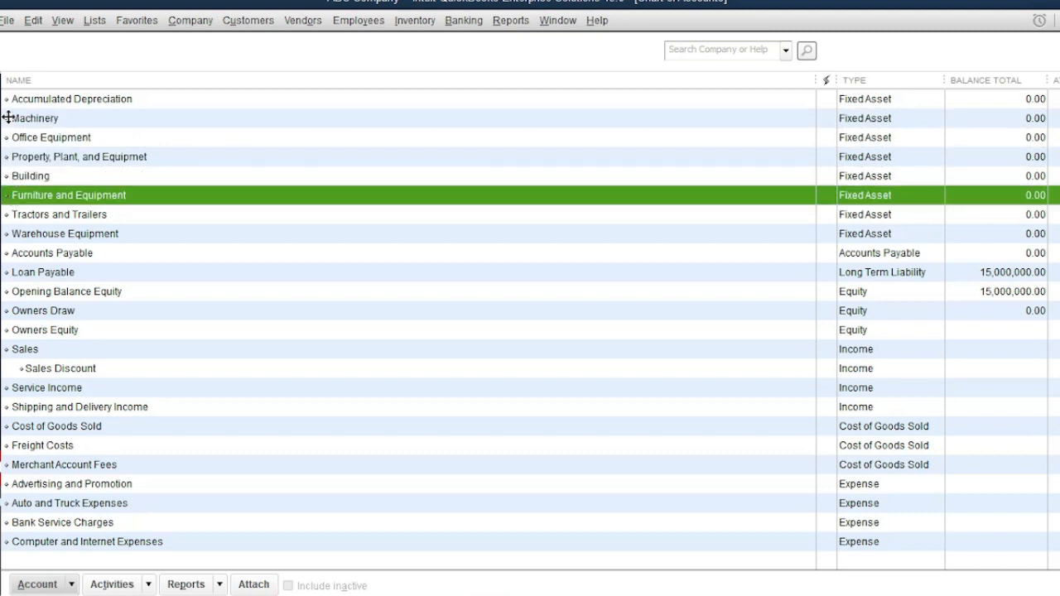
{"action": "left_click_drag", "start_coordinate": [6, 118], "coordinate": [10, 202]}
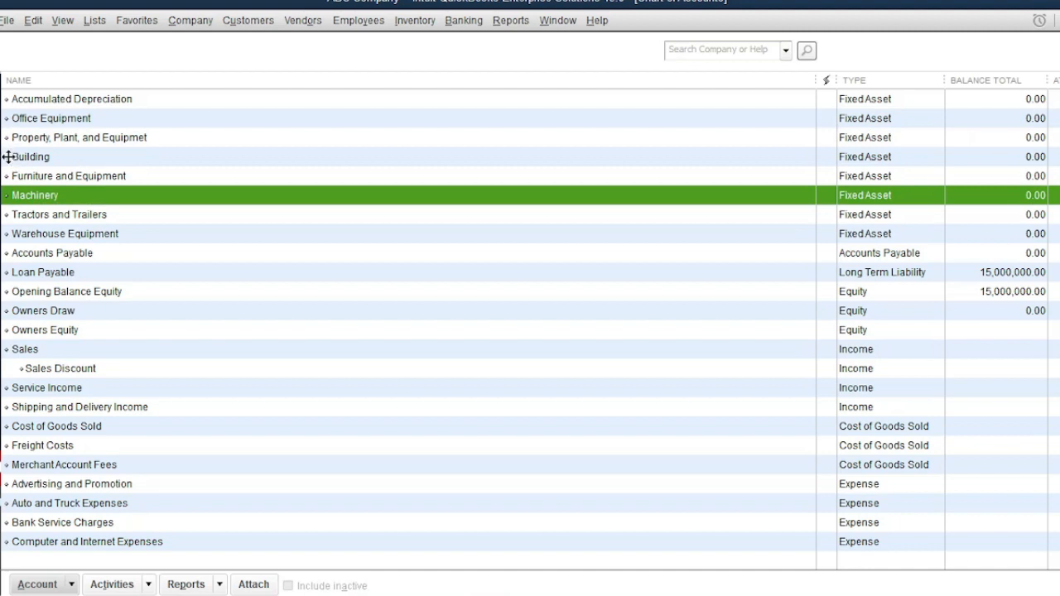
Indent Building, Furniture and Equipment, and Machinery as subaccounts of Property, Plant, and Equipmet.
{"action": "left_click_drag", "start_coordinate": [7, 157], "coordinate": [27, 196]}
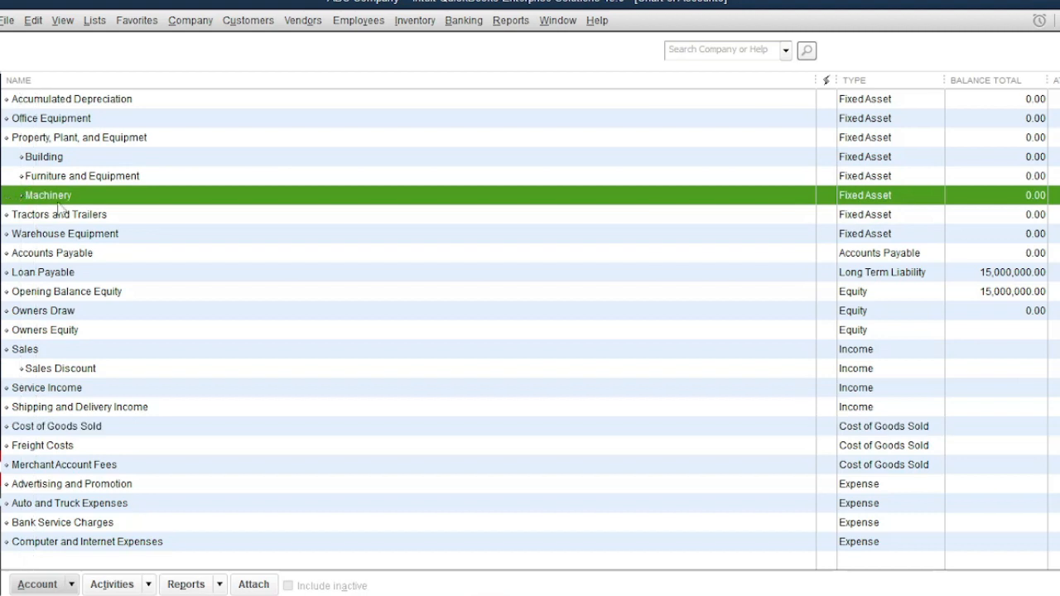
{"action": "left_click", "coordinate": [98, 180]}
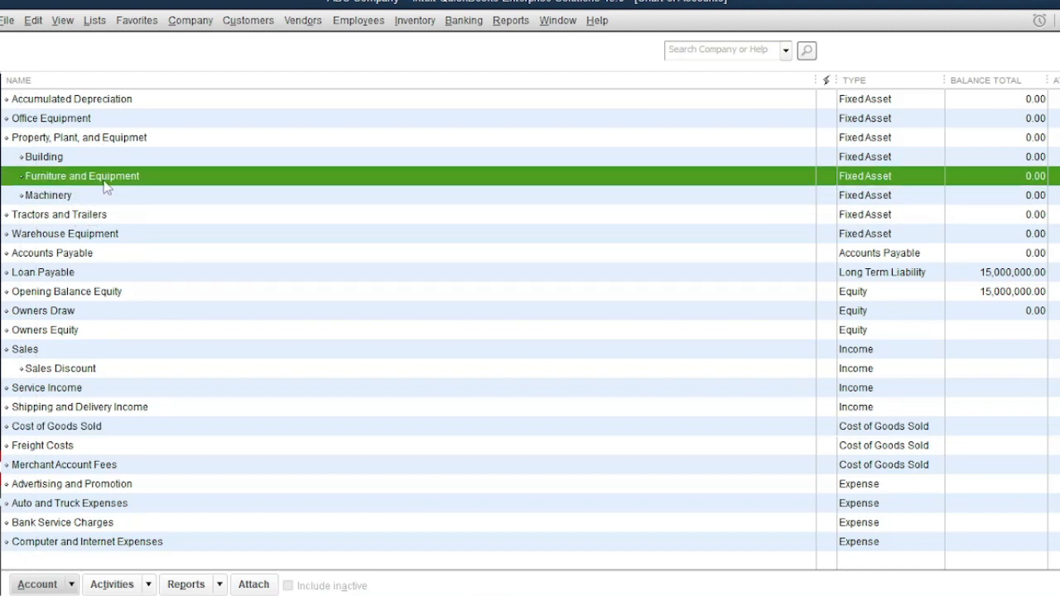
{"action": "left_click", "coordinate": [85, 197]}
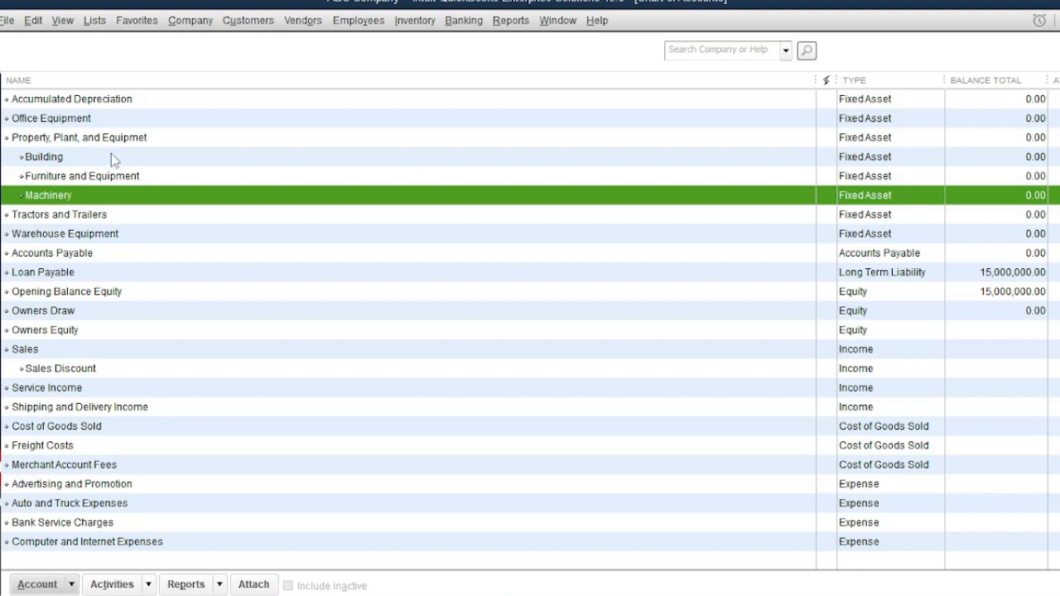
Add a Fixed Asset account named Land as a subaccount of Property, Plant, and Equipmet and save it.
{"action": "left_click", "coordinate": [75, 584]}
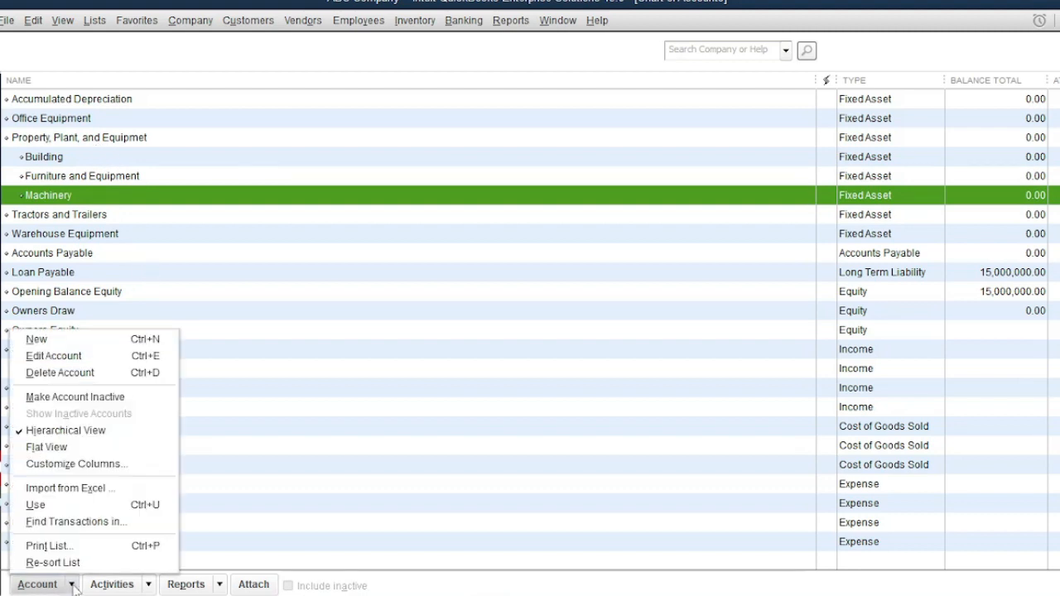
{"action": "left_click", "coordinate": [98, 343]}
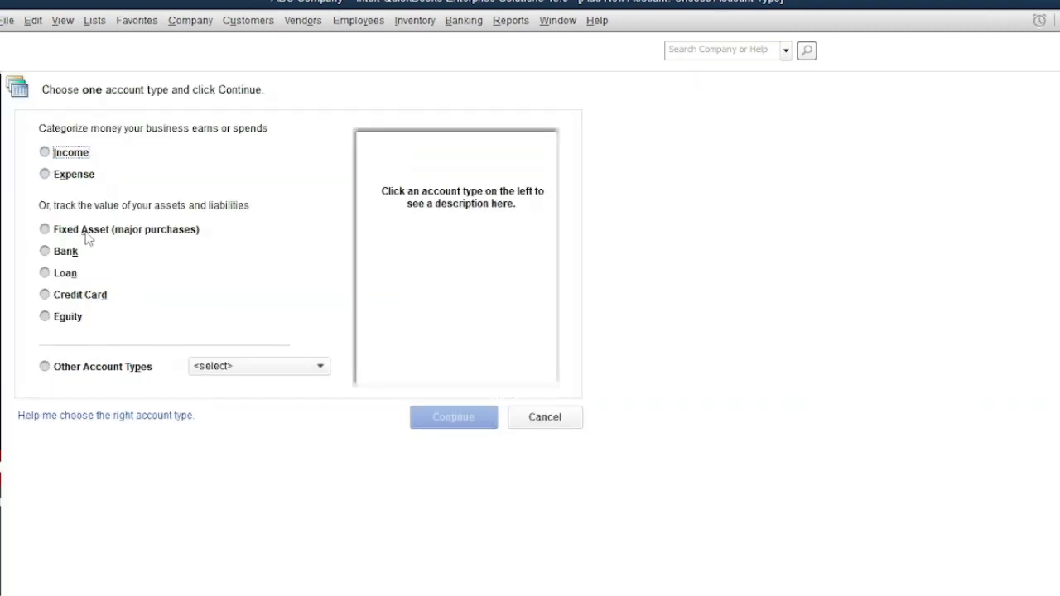
{"action": "left_click", "coordinate": [87, 235]}
{"action": "left_click", "coordinate": [454, 419]}
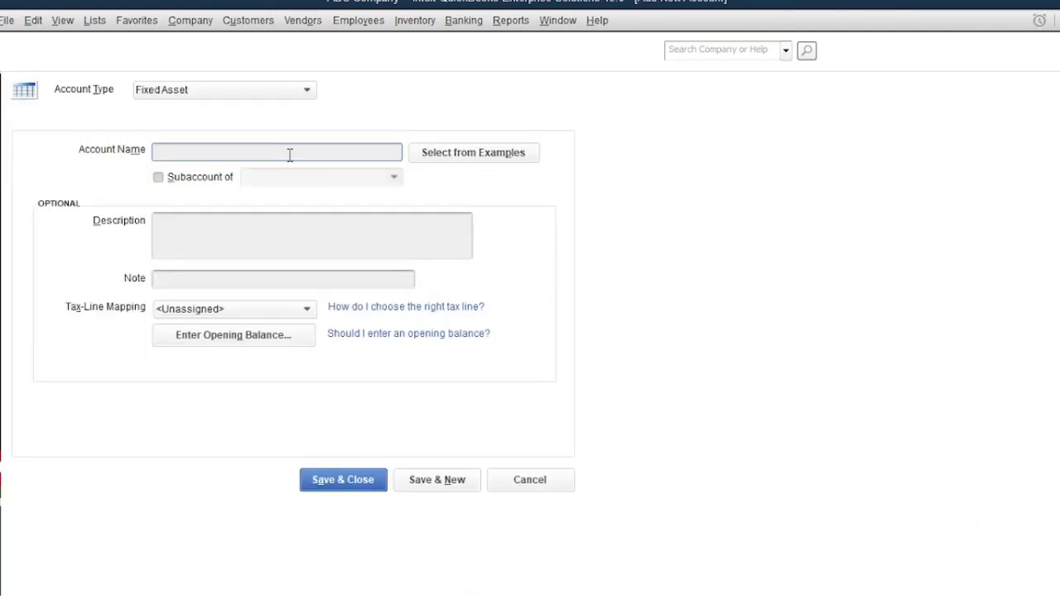
{"action": "type", "text": "Land"}
{"action": "left_click", "coordinate": [158, 179]}
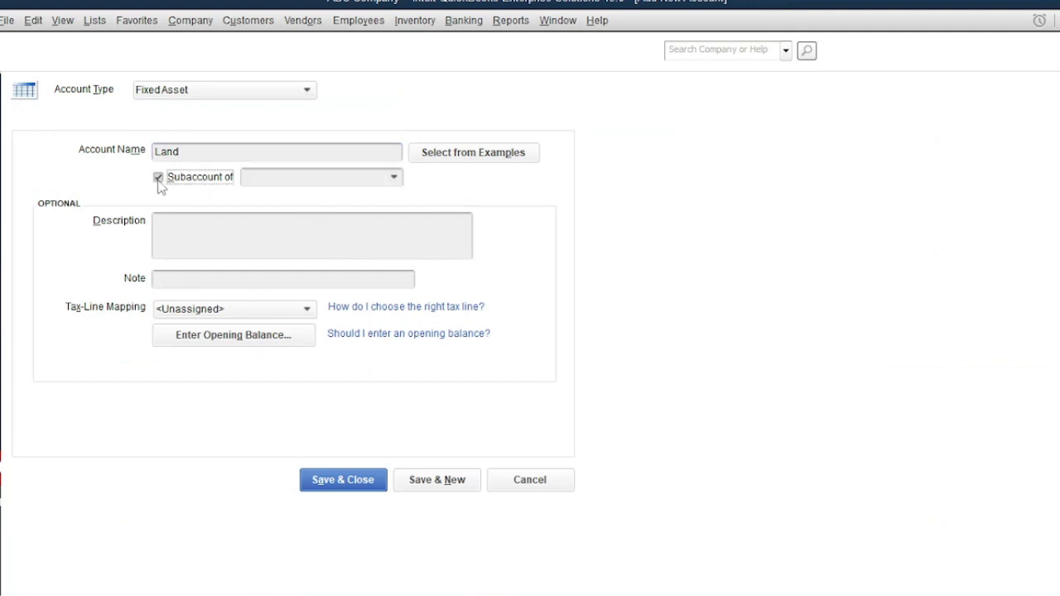
{"action": "left_click", "coordinate": [393, 182]}
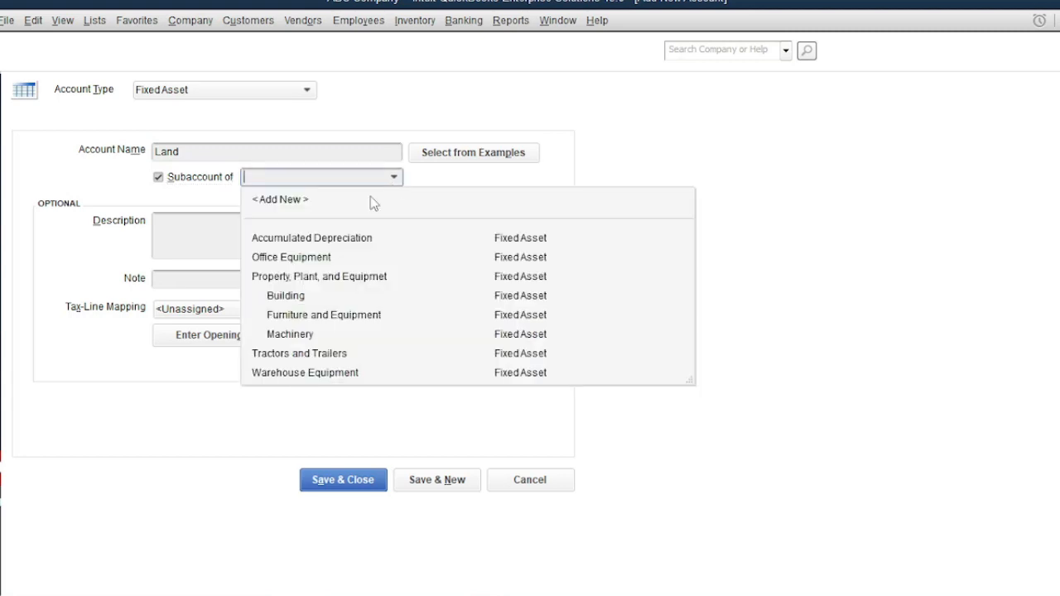
{"action": "left_click", "coordinate": [333, 276]}
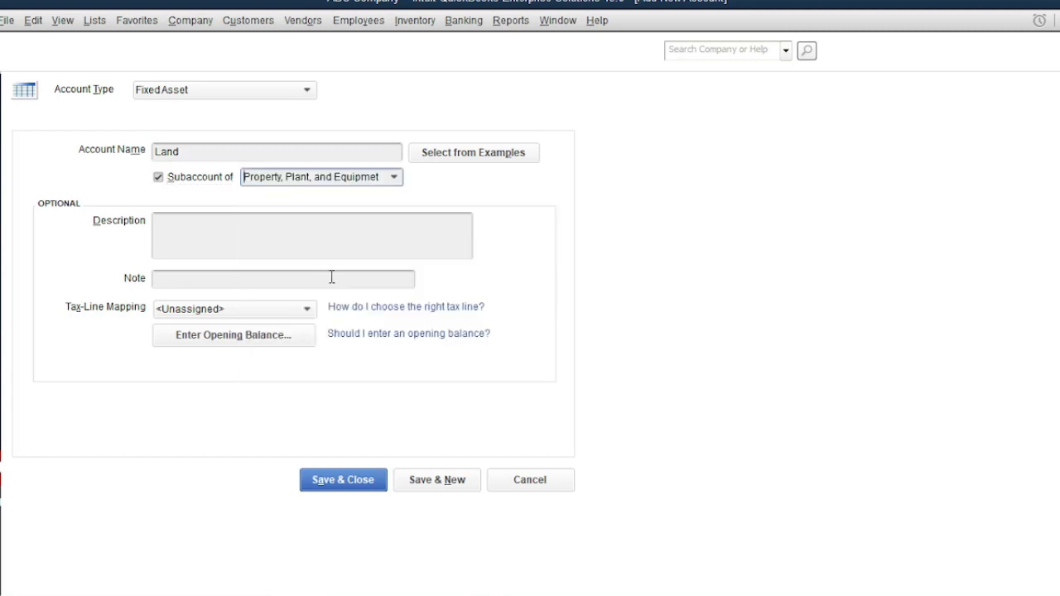
{"action": "left_click", "coordinate": [340, 481]}
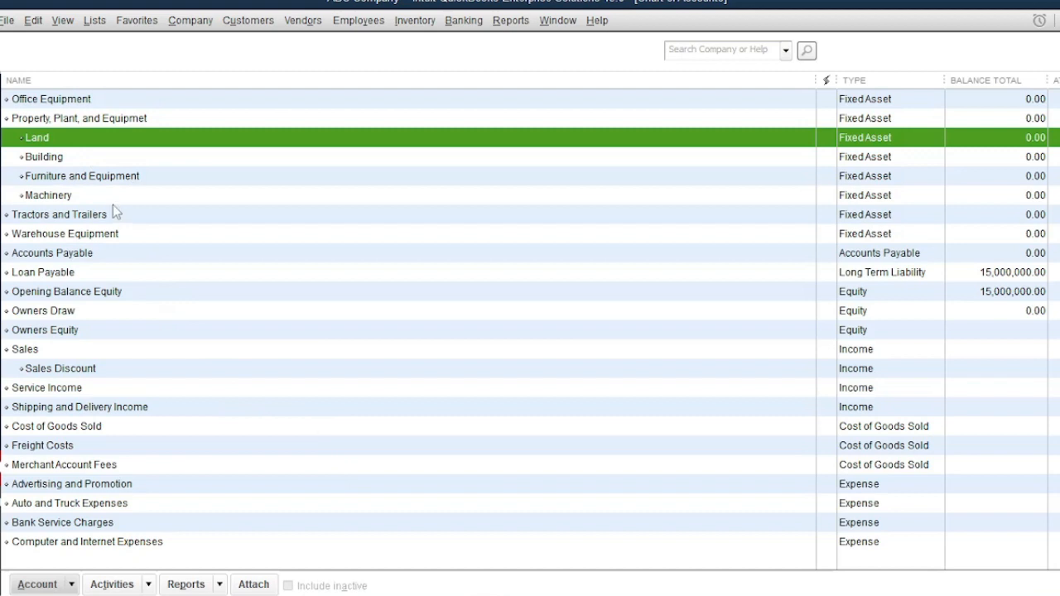
Move Office Equipment below Machinery and indent it as a subaccount of Property, Plant, and Equipmet.
{"action": "scroll", "coordinate": [113, 272], "scroll_direction": "up", "scroll_amount": 1}
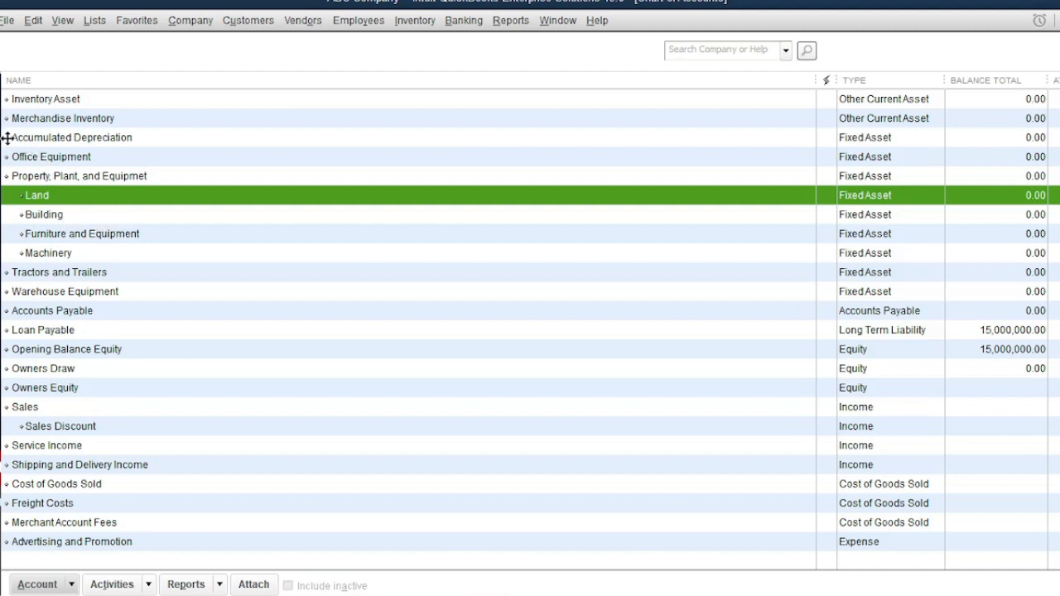
{"action": "left_click_drag", "start_coordinate": [7, 137], "coordinate": [17, 255]}
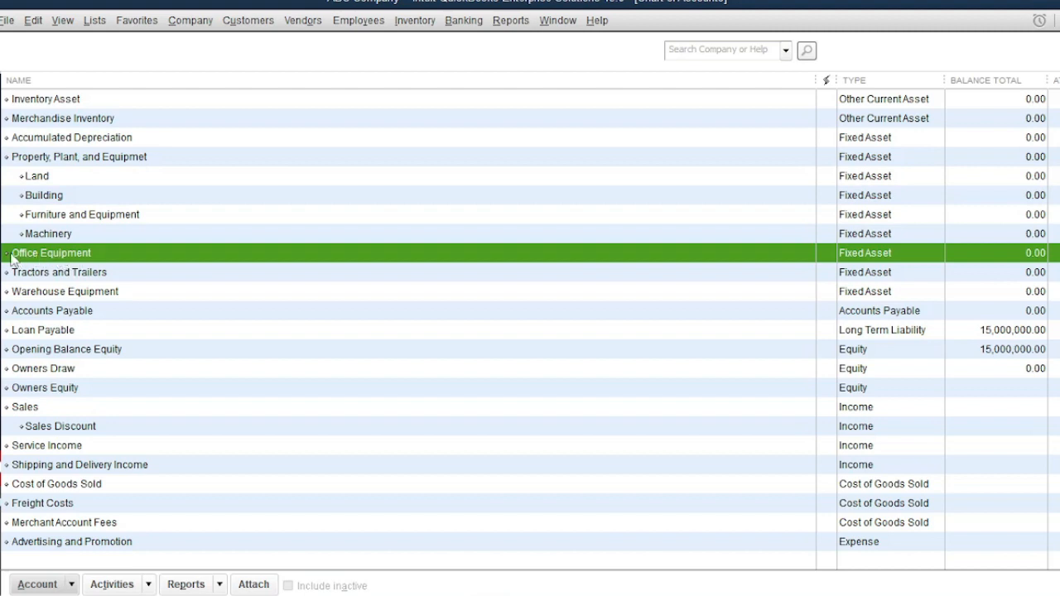
{"action": "left_click_drag", "start_coordinate": [6, 253], "coordinate": [25, 253]}
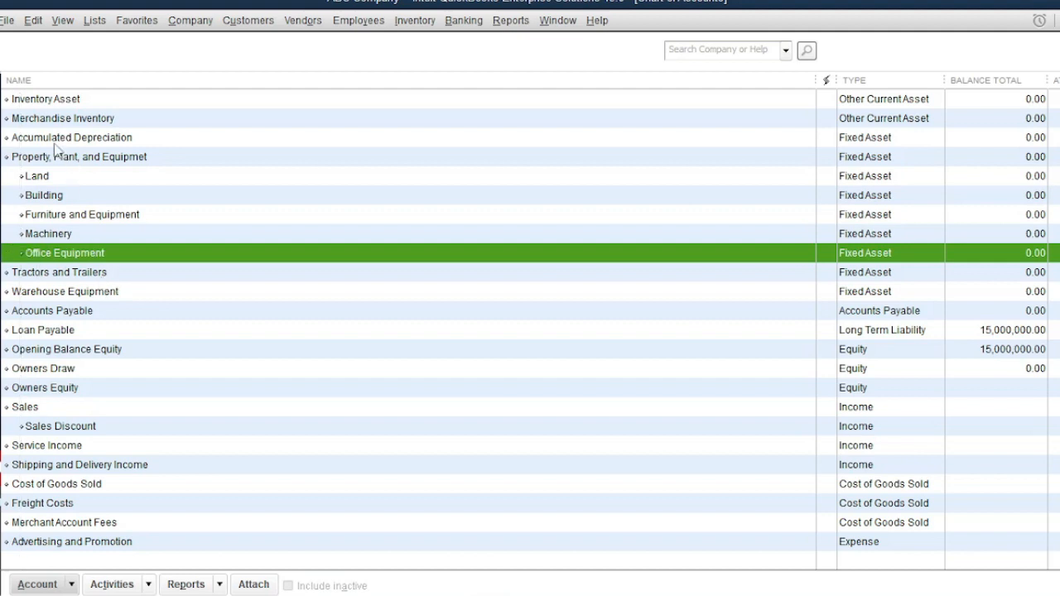
Nest Accumulated Depreciation as a subaccount of Building and rename it "Accumulated Depreciation - Bldg".
{"action": "left_click_drag", "start_coordinate": [6, 137], "coordinate": [27, 191]}
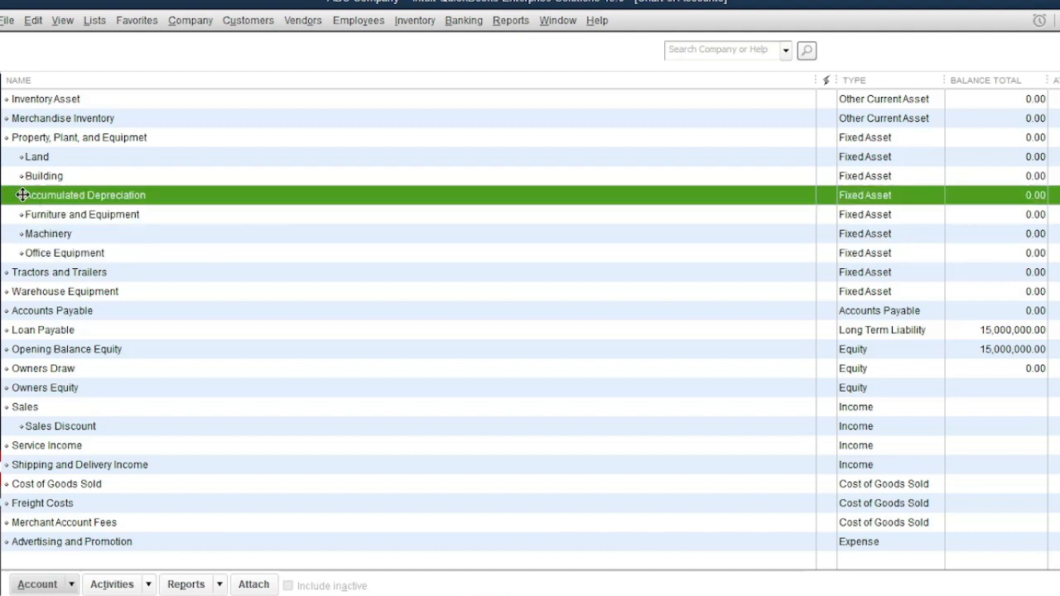
{"action": "left_click_drag", "start_coordinate": [22, 195], "coordinate": [49, 196]}
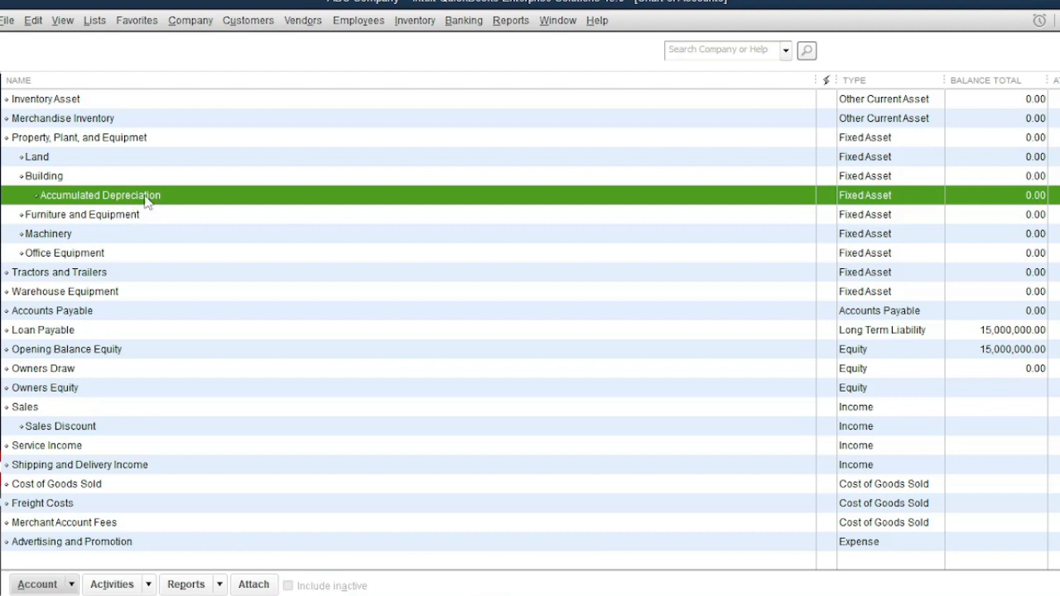
{"action": "left_click", "coordinate": [40, 584]}
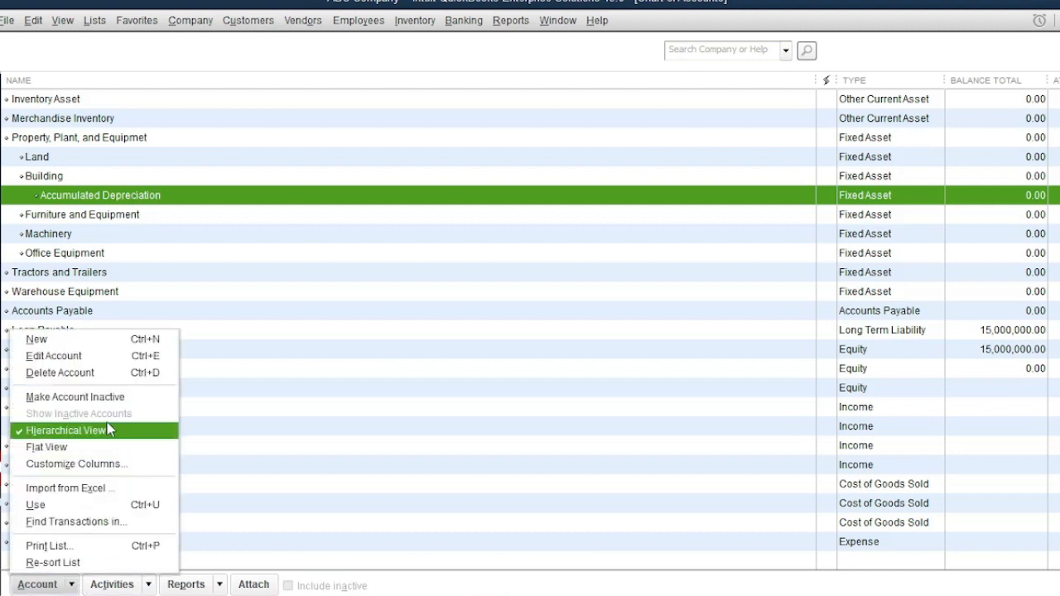
{"action": "left_click", "coordinate": [111, 363]}
{"action": "left_click", "coordinate": [295, 155]}
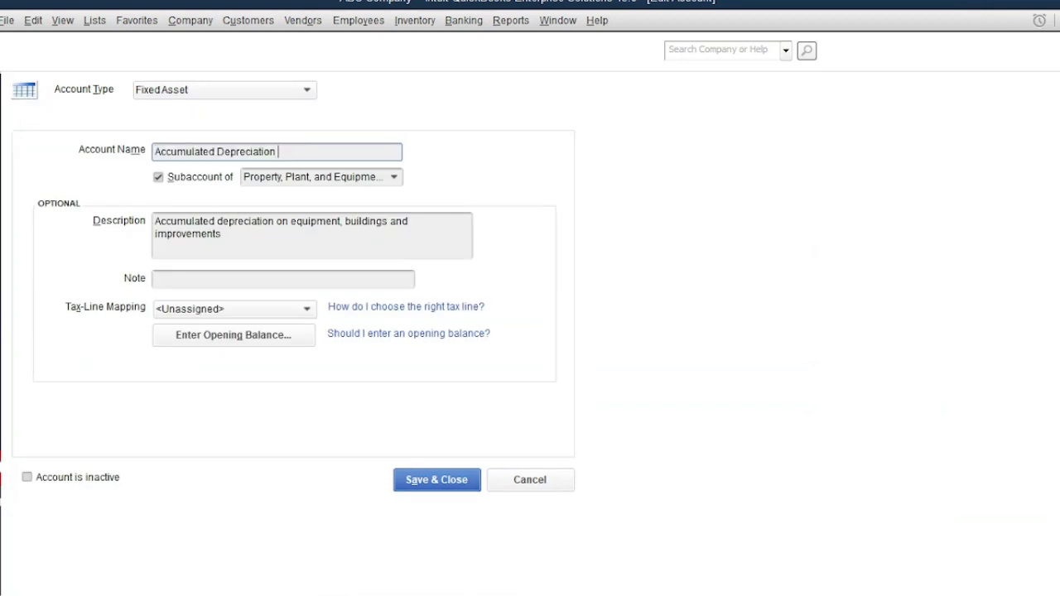
{"action": "type", "text": "- Bldg"}
{"action": "left_click", "coordinate": [448, 487]}
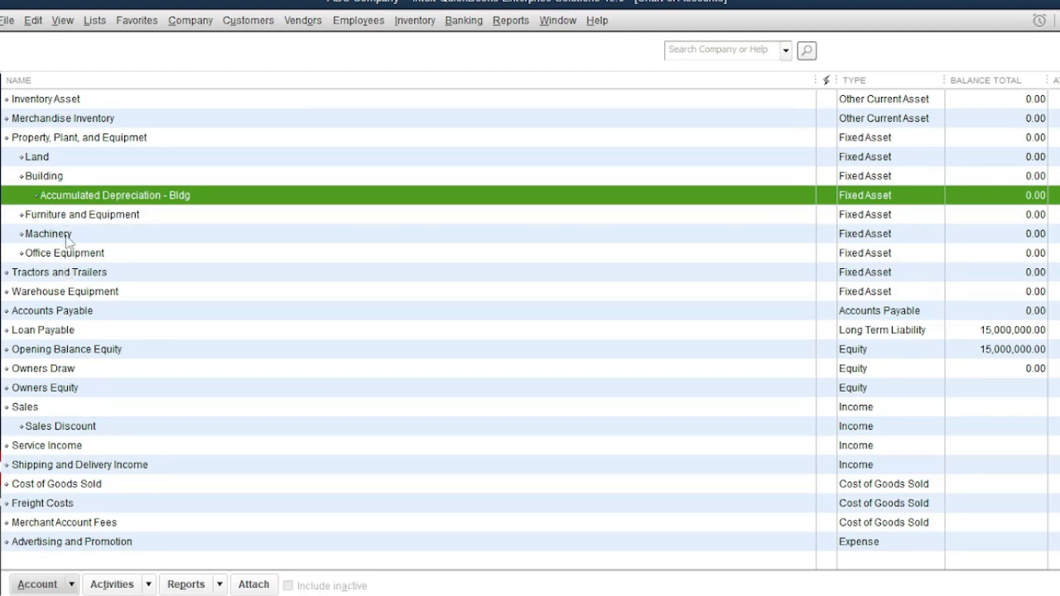
Start a new Fixed Asset account and name it "Accumulated Depreciation".
{"action": "left_click", "coordinate": [63, 584]}
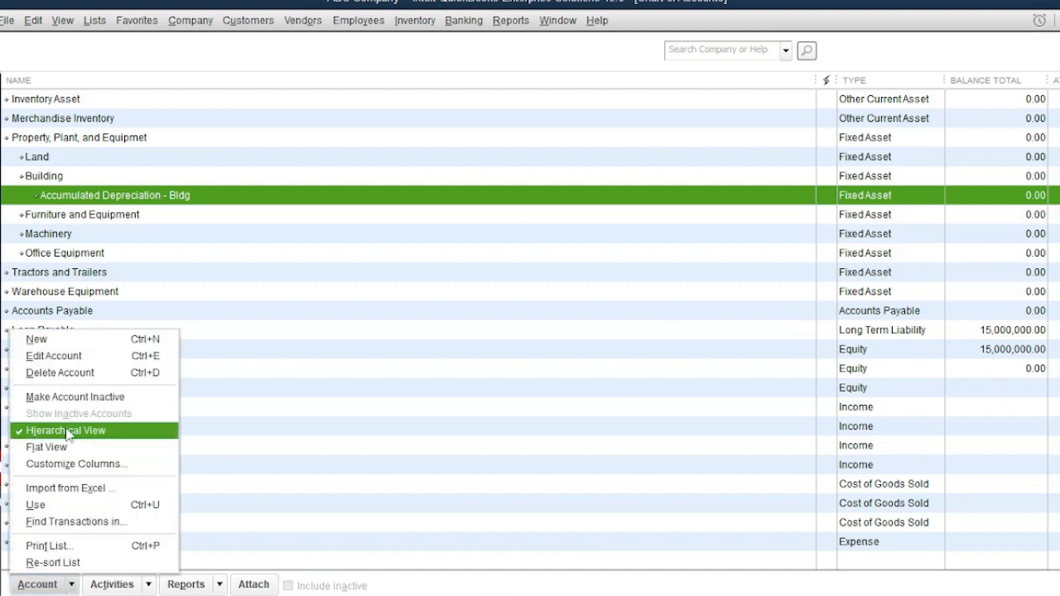
{"action": "left_click", "coordinate": [129, 342]}
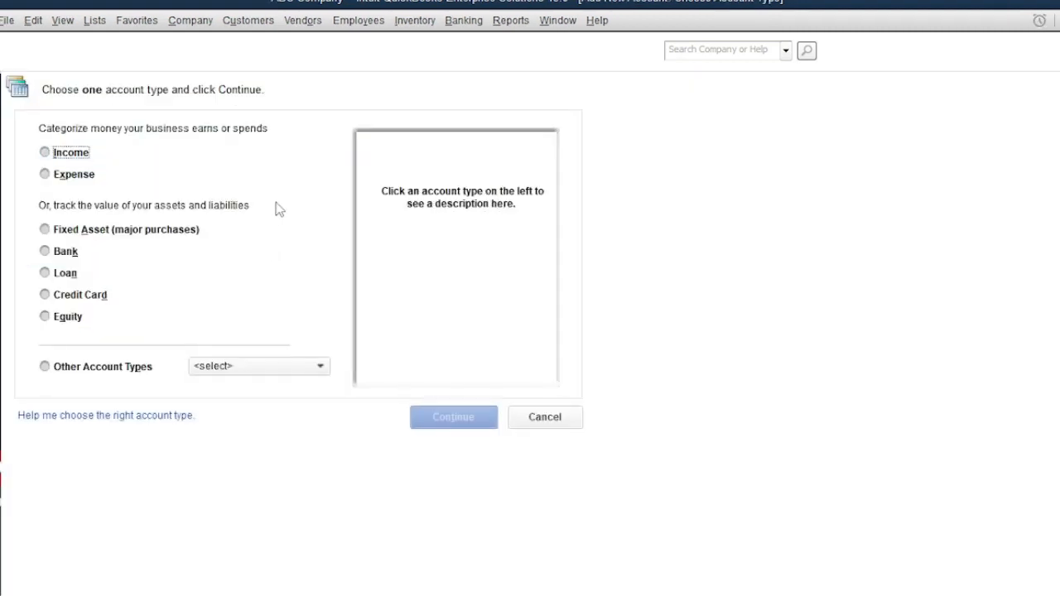
{"action": "left_click", "coordinate": [90, 231]}
{"action": "left_click", "coordinate": [444, 422]}
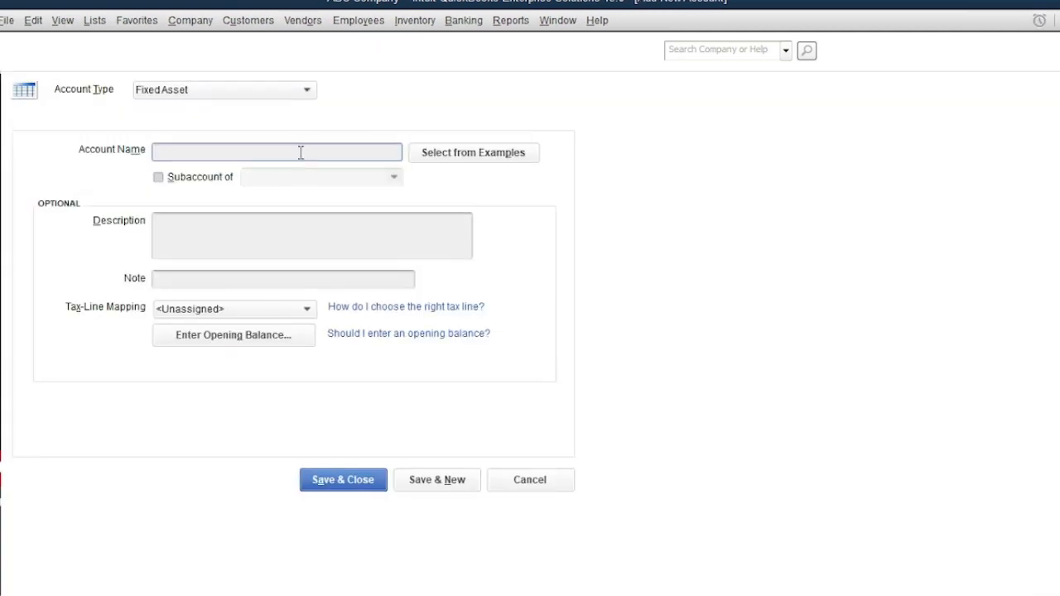
{"action": "type", "text": "Accumulated Depreciat"}
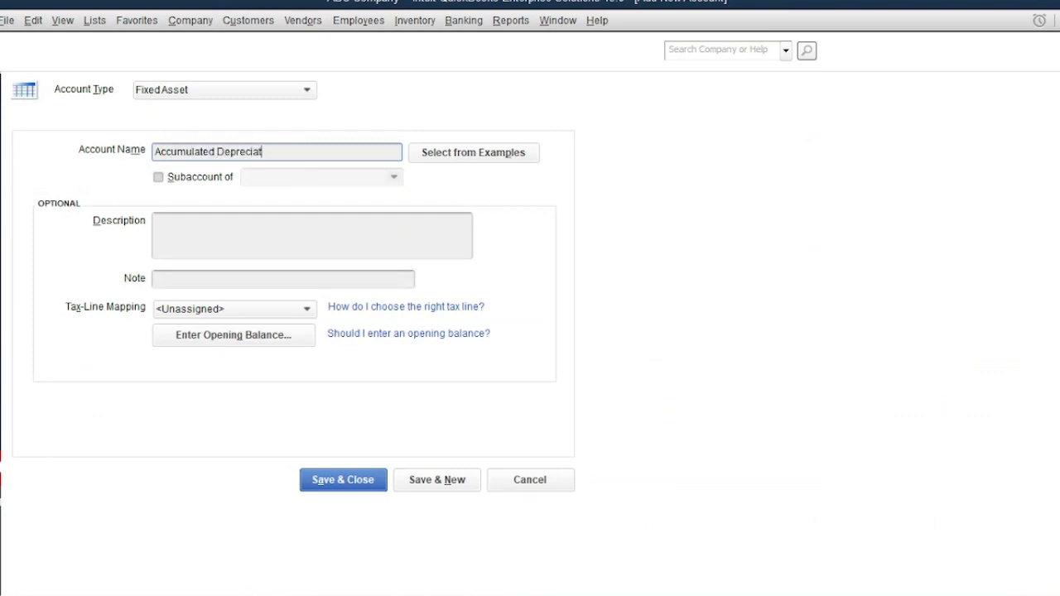
{"action": "type", "text": "ion"}
Make the new Accumulated Depreciation account a subaccount of Furniture and Equipment.
{"action": "left_click", "coordinate": [173, 177]}
{"action": "left_click", "coordinate": [394, 178]}
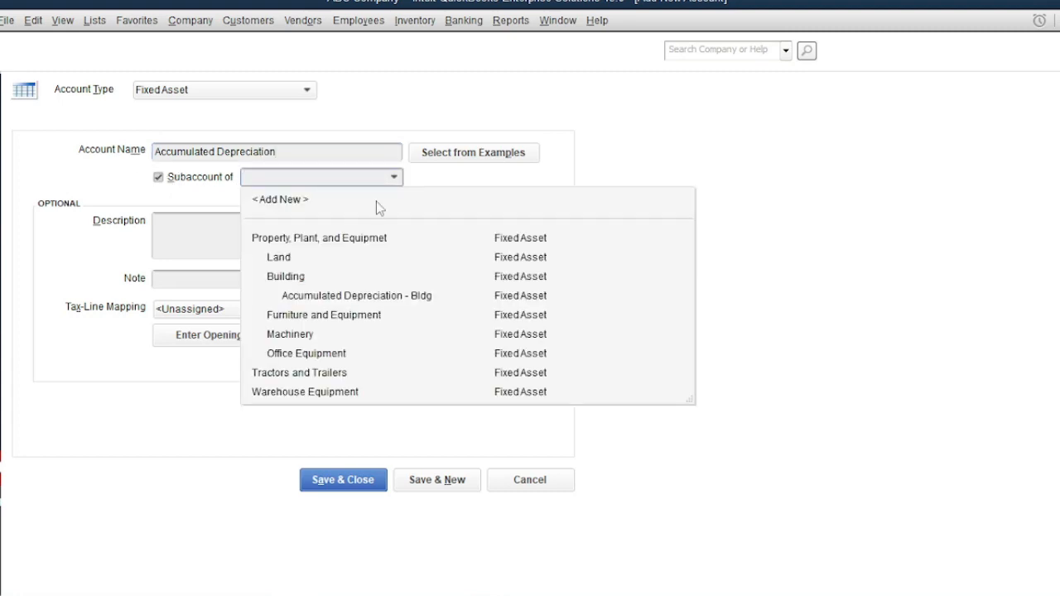
{"action": "left_click", "coordinate": [352, 314]}
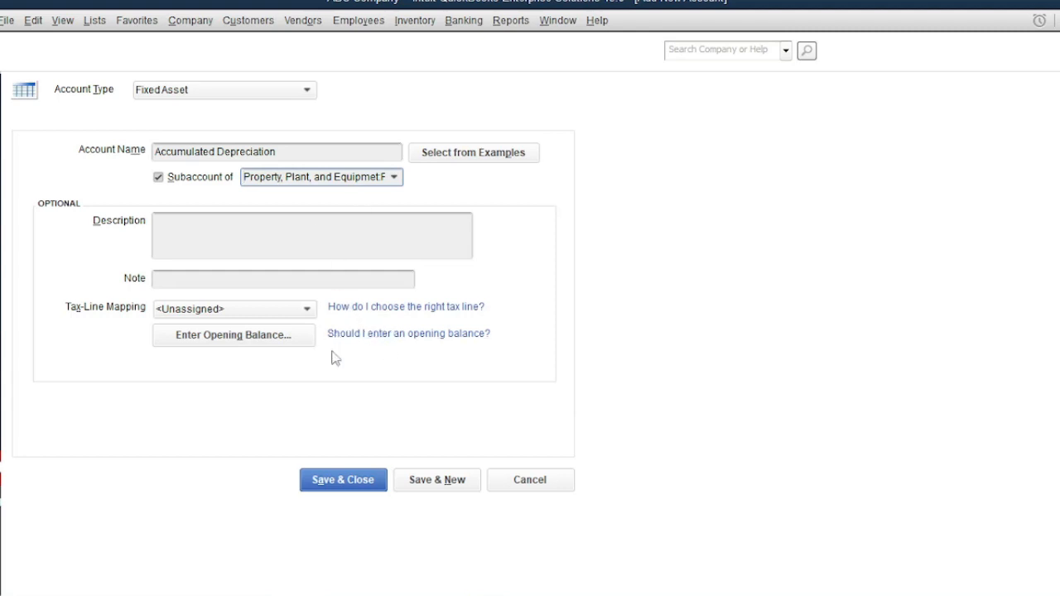
{"action": "left_click", "coordinate": [395, 178]}
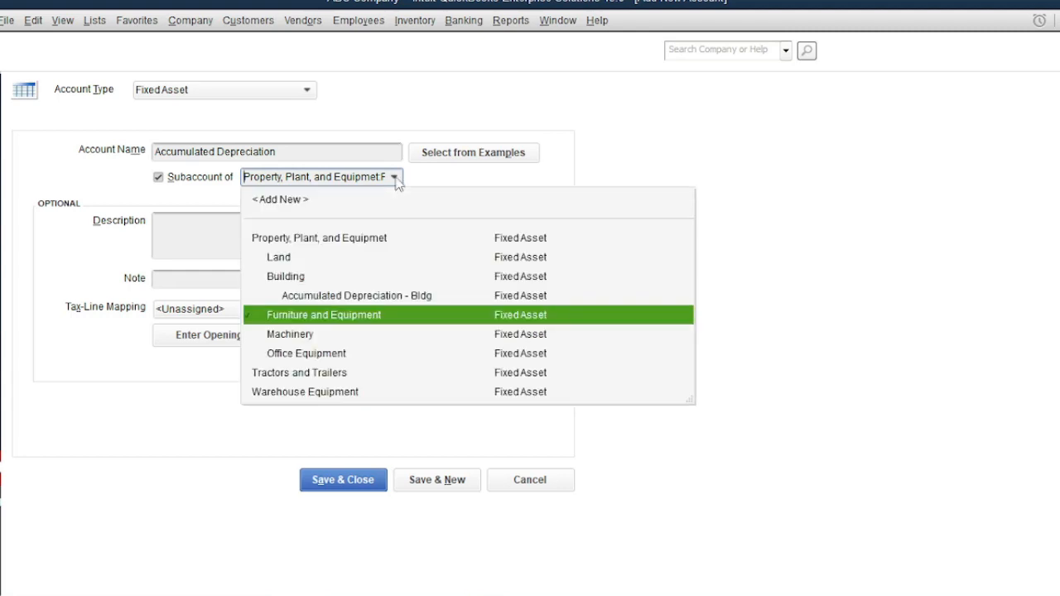
{"action": "left_click", "coordinate": [396, 178]}
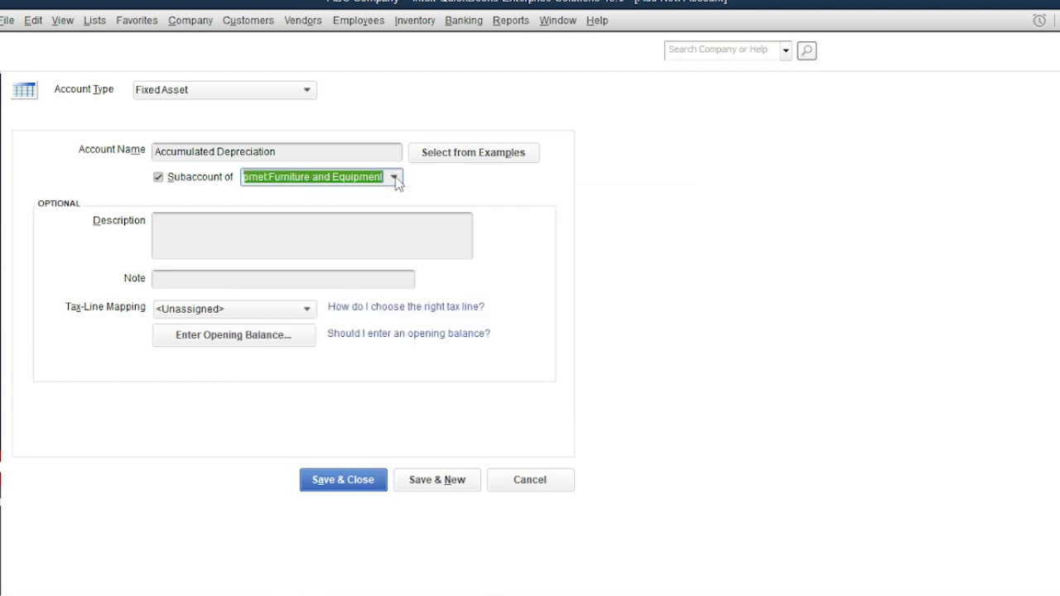
{"action": "left_click", "coordinate": [351, 487]}
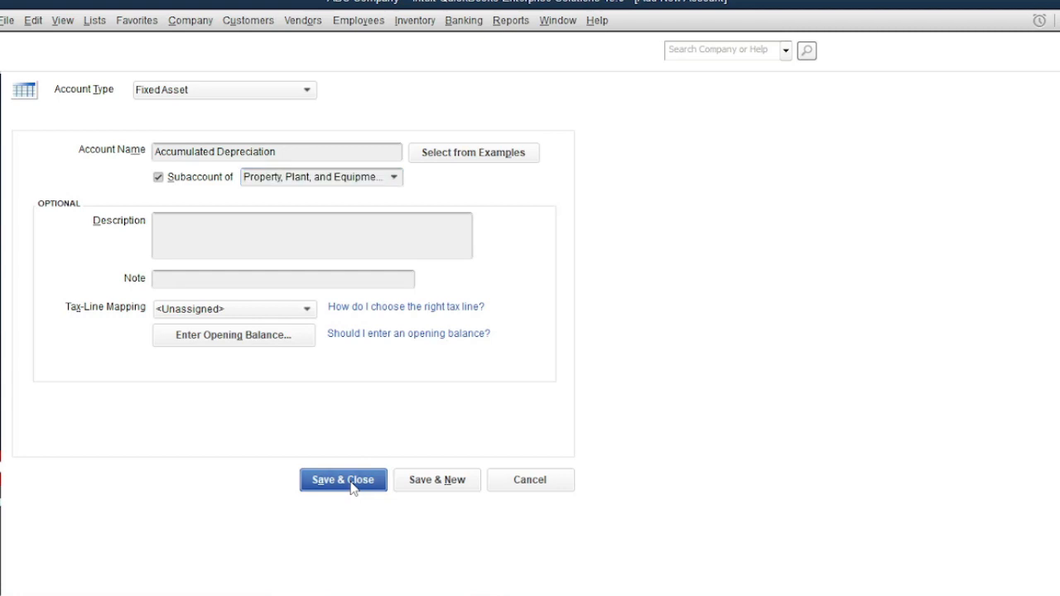
Extend the new account's name to "Accumulated Depreciation - F&F" and save the account.
{"action": "left_click", "coordinate": [323, 154]}
{"action": "type", "text": "- Fir"}
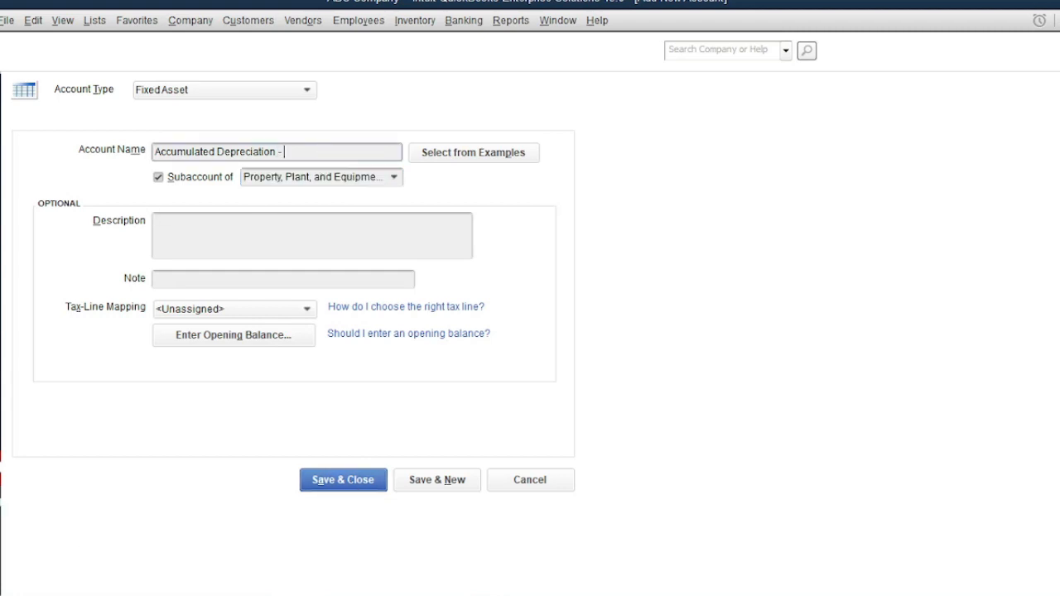
{"action": "key", "text": "BackSpace"}
{"action": "key", "text": "BackSpace"}
{"action": "type", "text": "urn"}
{"action": "key", "text": "BackSpace"}
{"action": "key", "text": "BackSpace"}
{"action": "key", "text": "BackSpace"}
{"action": "type", "text": "&"}
{"action": "key", "text": "BackSpace"}
{"action": "key", "text": "BackSpace"}
{"action": "type", "text": "&F"}
{"action": "left_click", "coordinate": [349, 488]}
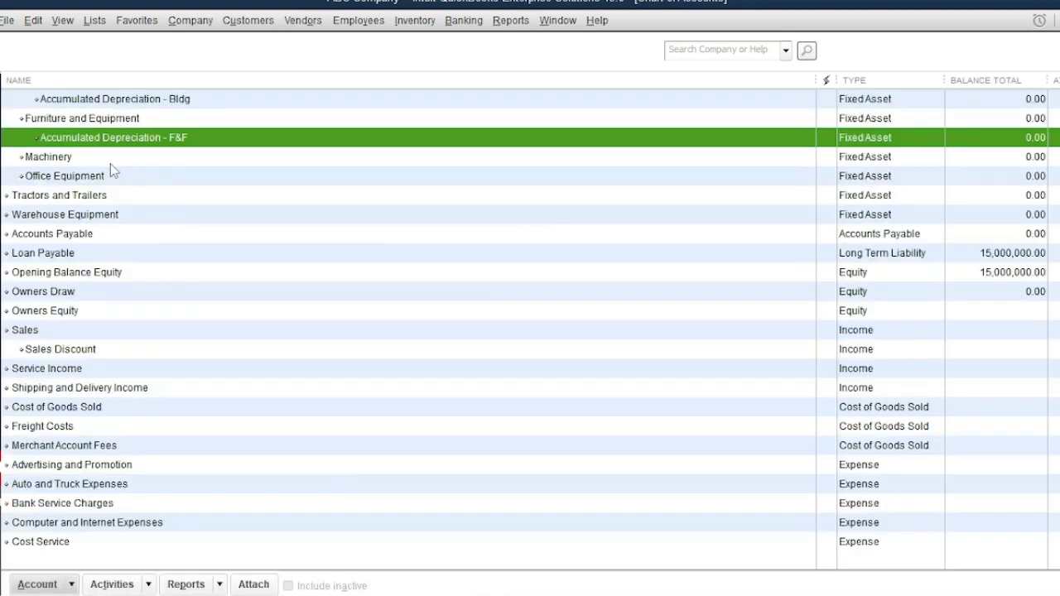
Rename the Furniture and Equipment account to "Furniture and Fixture" and save it.
{"action": "scroll", "coordinate": [103, 169], "scroll_direction": "up", "scroll_amount": 1}
{"action": "left_click", "coordinate": [98, 179]}
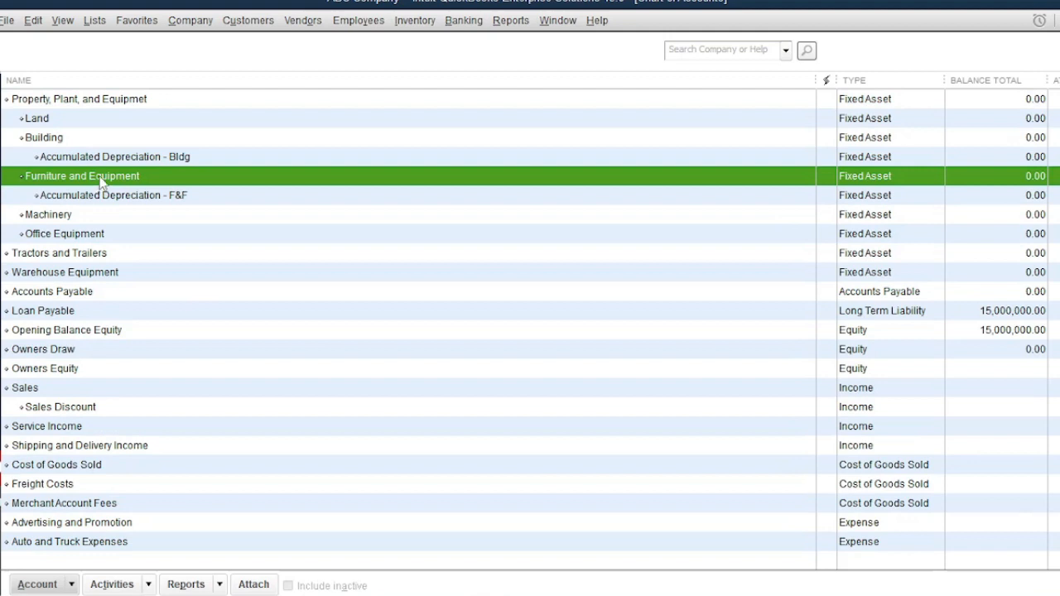
{"action": "right_click", "coordinate": [100, 181]}
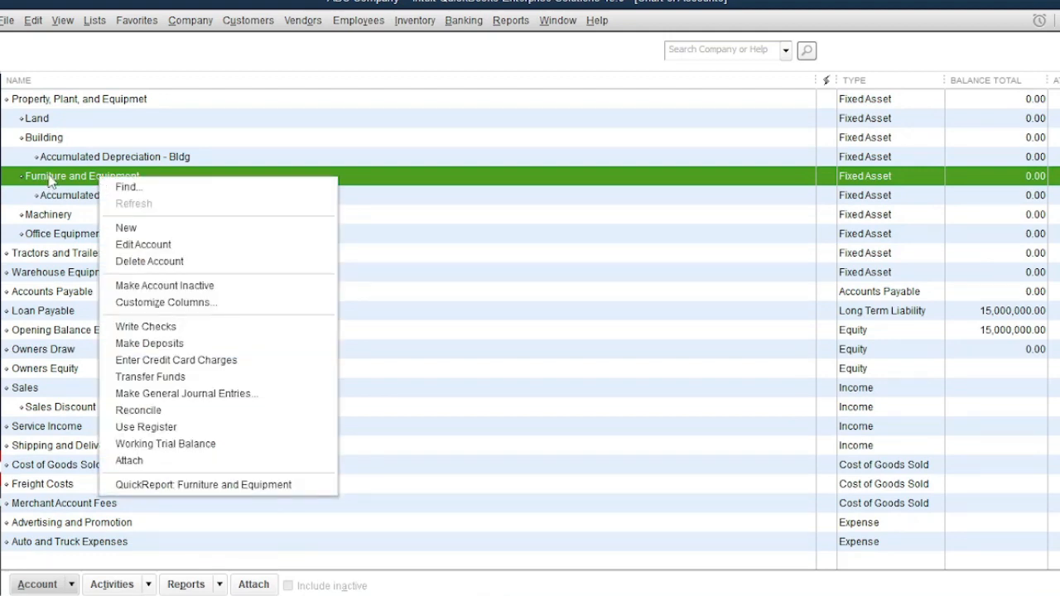
{"action": "left_click", "coordinate": [126, 245]}
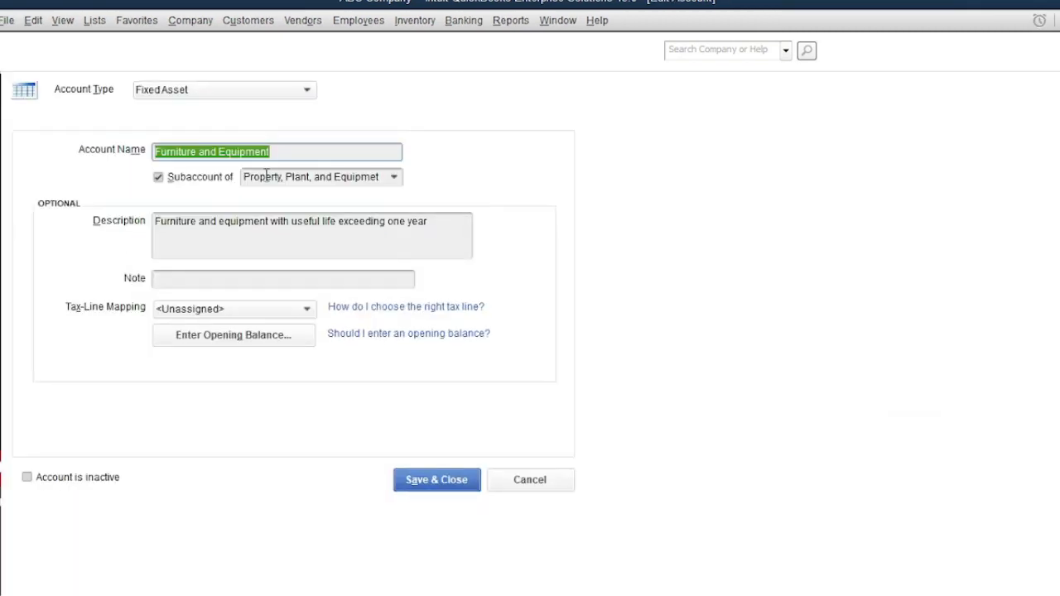
{"action": "left_click", "coordinate": [281, 153]}
{"action": "key", "text": "BackSpace"}
{"action": "key", "text": "BackSpace"}
{"action": "key", "text": "BackSpace"}
{"action": "key", "text": "BackSpace"}
{"action": "key", "text": "BackSpace"}
{"action": "key", "text": "BackSpace"}
{"action": "key", "text": "BackSpace"}
{"action": "key", "text": "BackSpace"}
{"action": "key", "text": "BackSpace"}
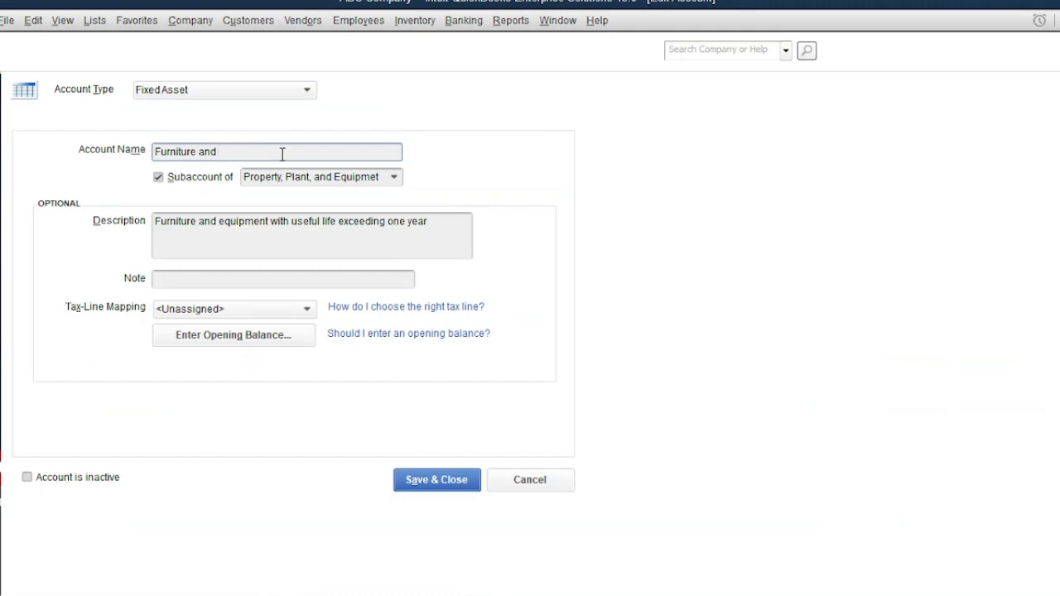
{"action": "type", "text": "Fixture"}
{"action": "left_click", "coordinate": [433, 480]}
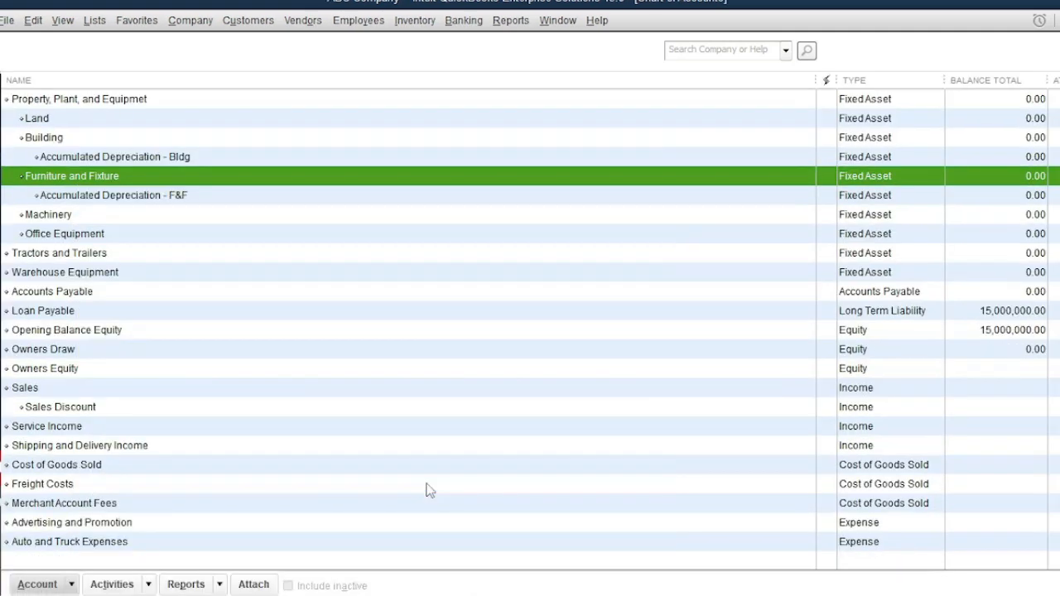
{"action": "left_click", "coordinate": [56, 216]}
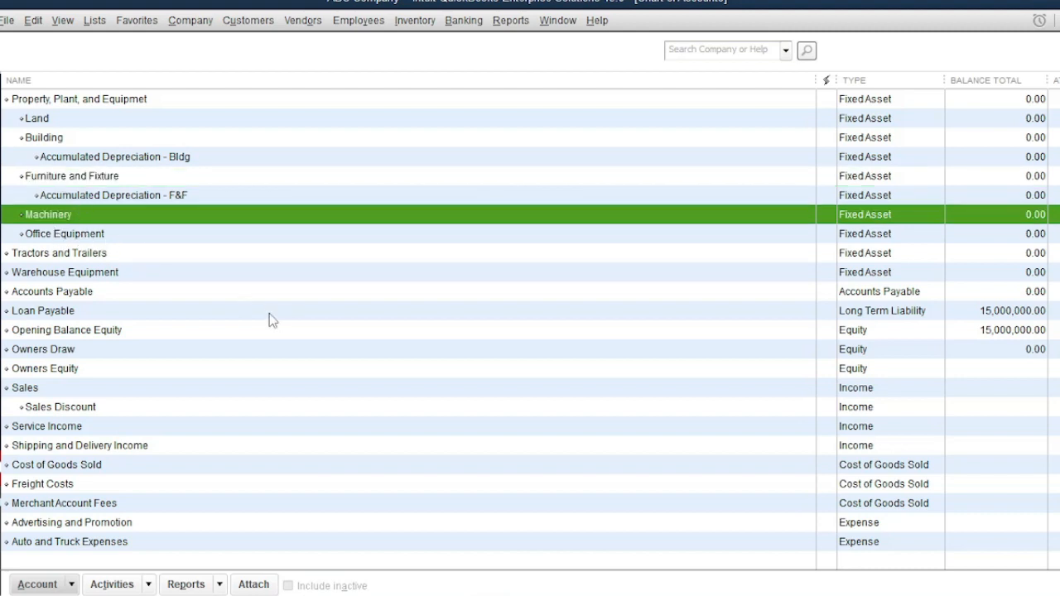
{"action": "left_click", "coordinate": [381, 426]}
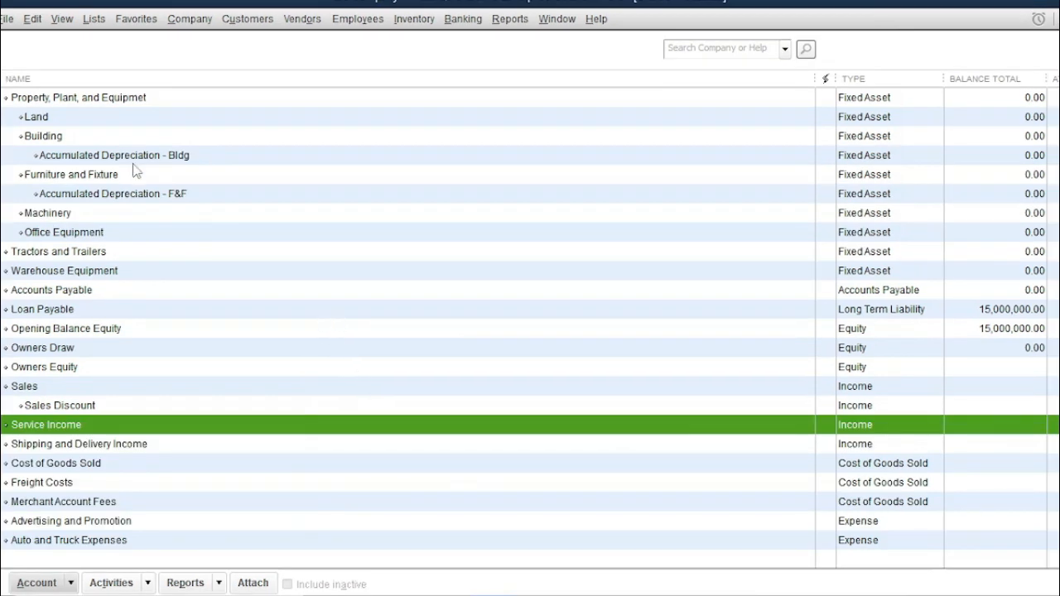
Create a new item in the Fixed Asset Item List named "Land #1" and assign it to the Land asset account.
{"action": "left_click", "coordinate": [94, 20]}
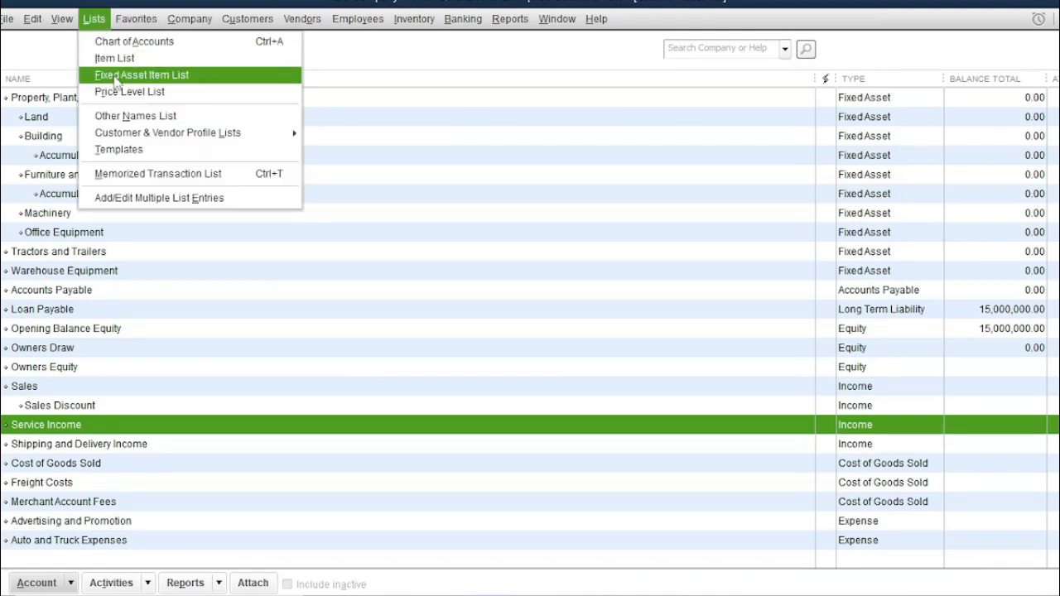
{"action": "left_click", "coordinate": [186, 76]}
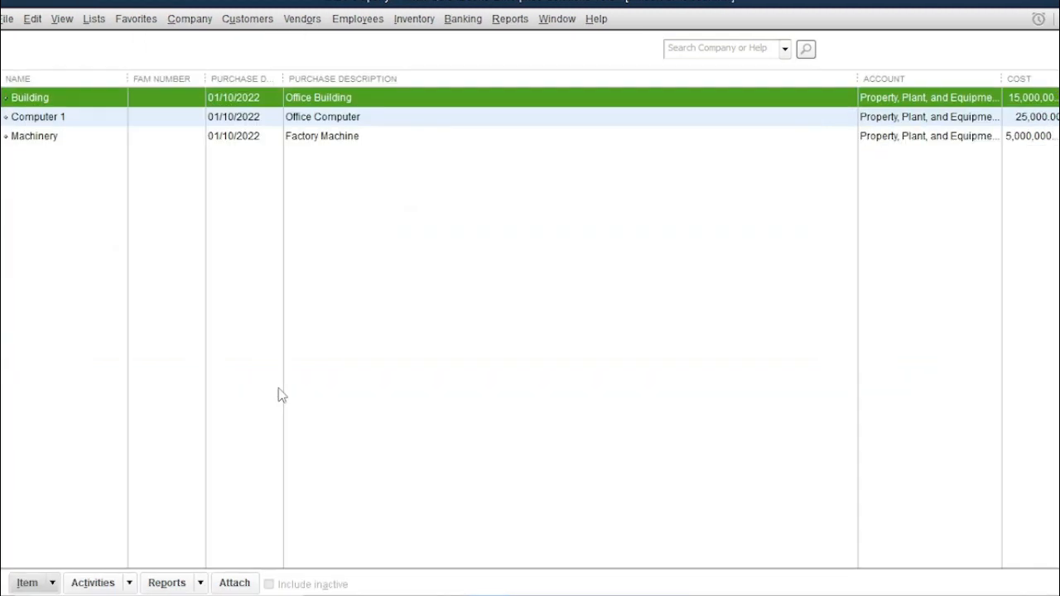
{"action": "left_click", "coordinate": [28, 582]}
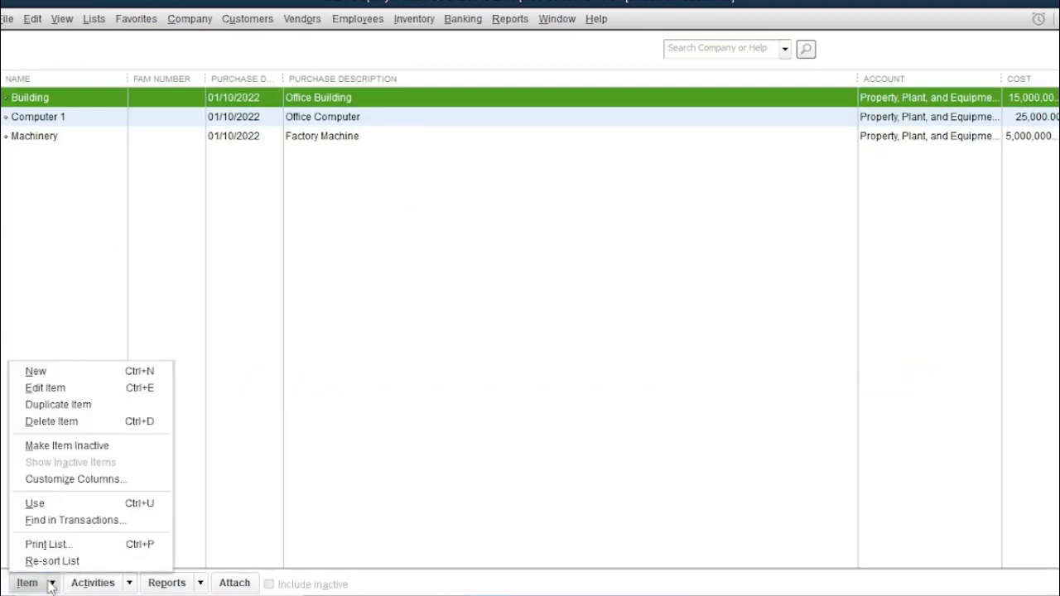
{"action": "left_click", "coordinate": [77, 377]}
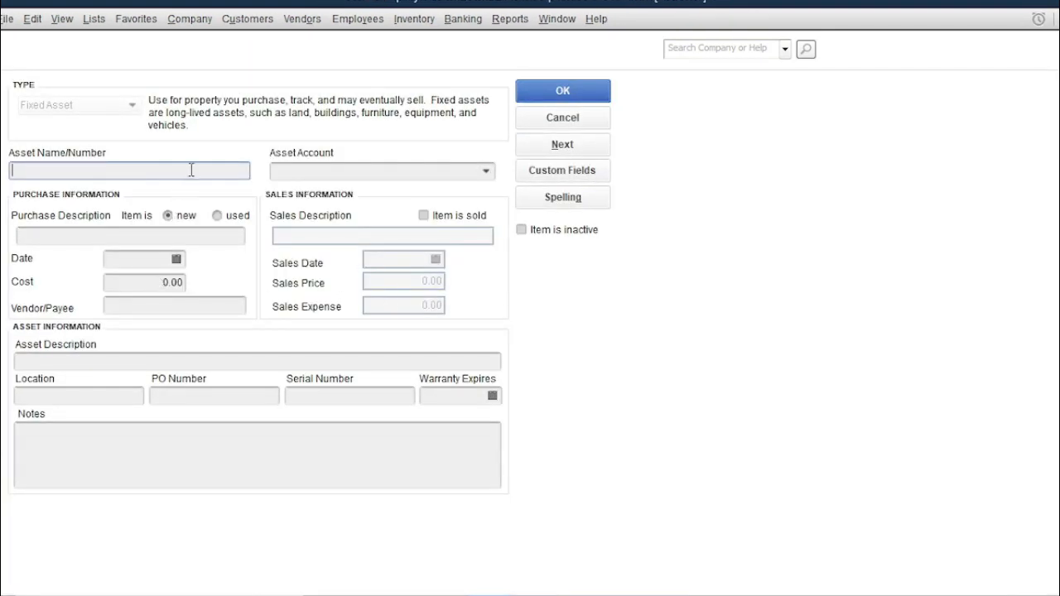
{"action": "type", "text": "Land #1"}
{"action": "left_click", "coordinate": [182, 236]}
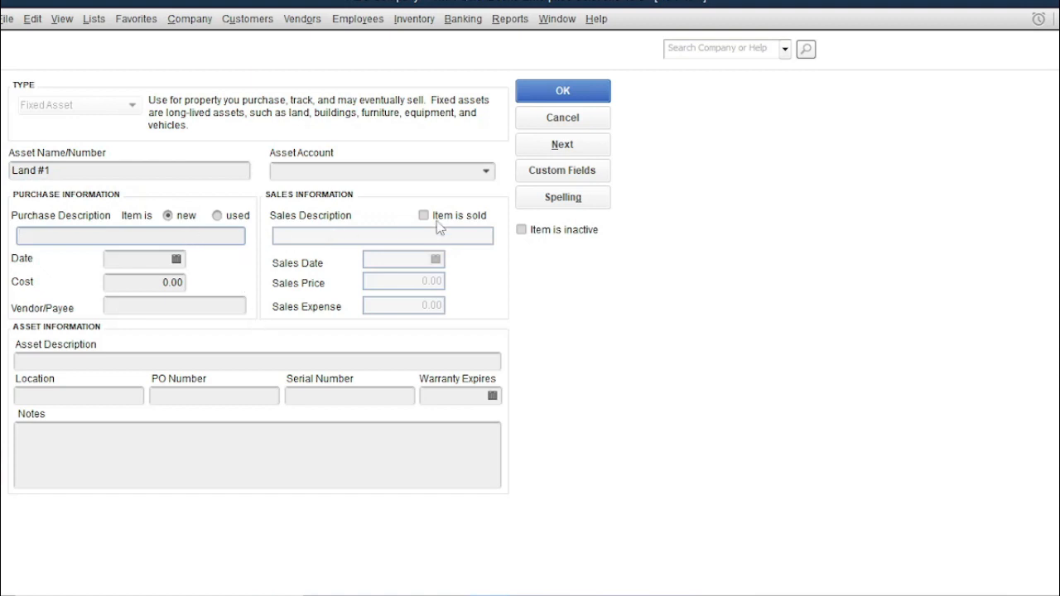
{"action": "left_click", "coordinate": [487, 173]}
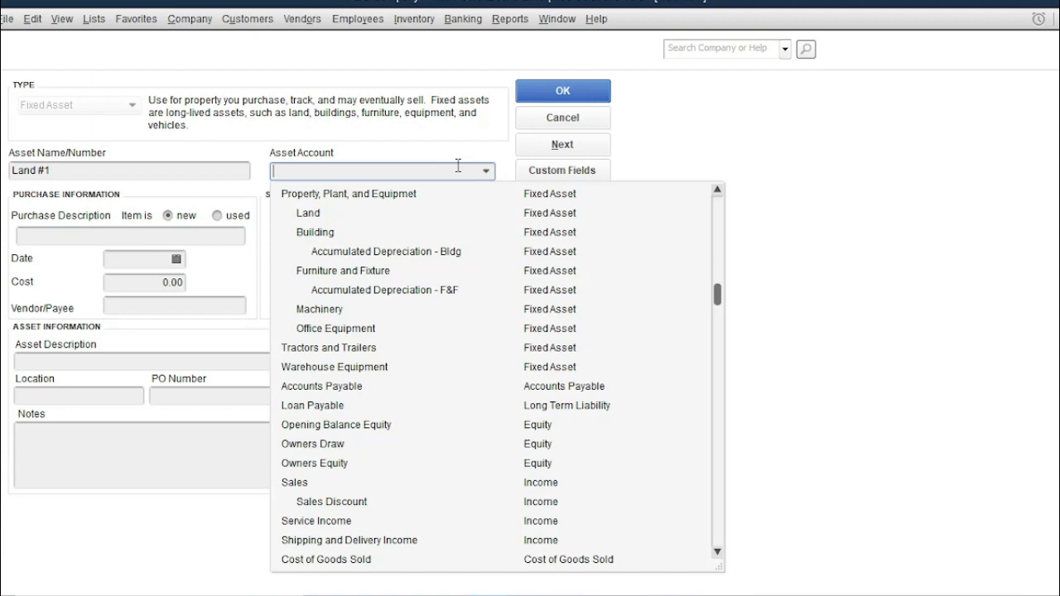
{"action": "left_click", "coordinate": [322, 213]}
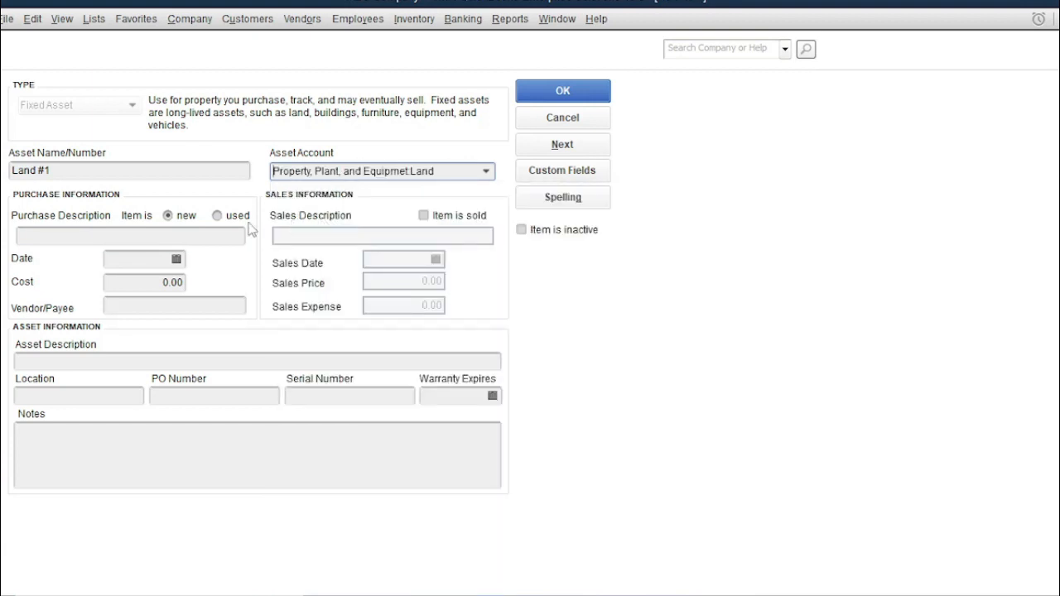
Enter the land's street and city as the purchase description and set the purchase date to 01/10/2022.
{"action": "left_click", "coordinate": [155, 238]}
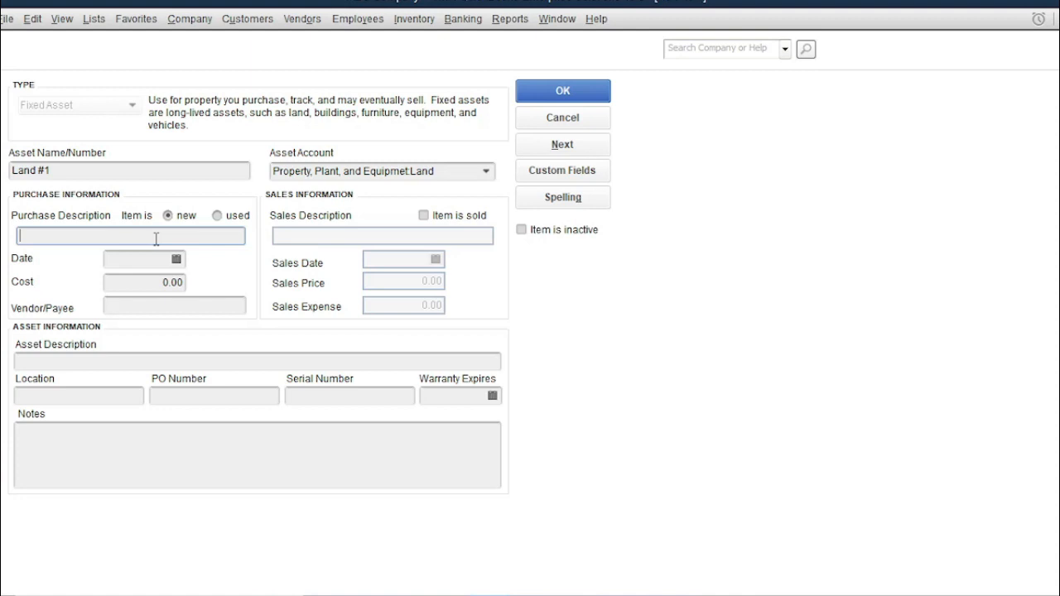
{"action": "type", "text": "Jupiter St., Your City"}
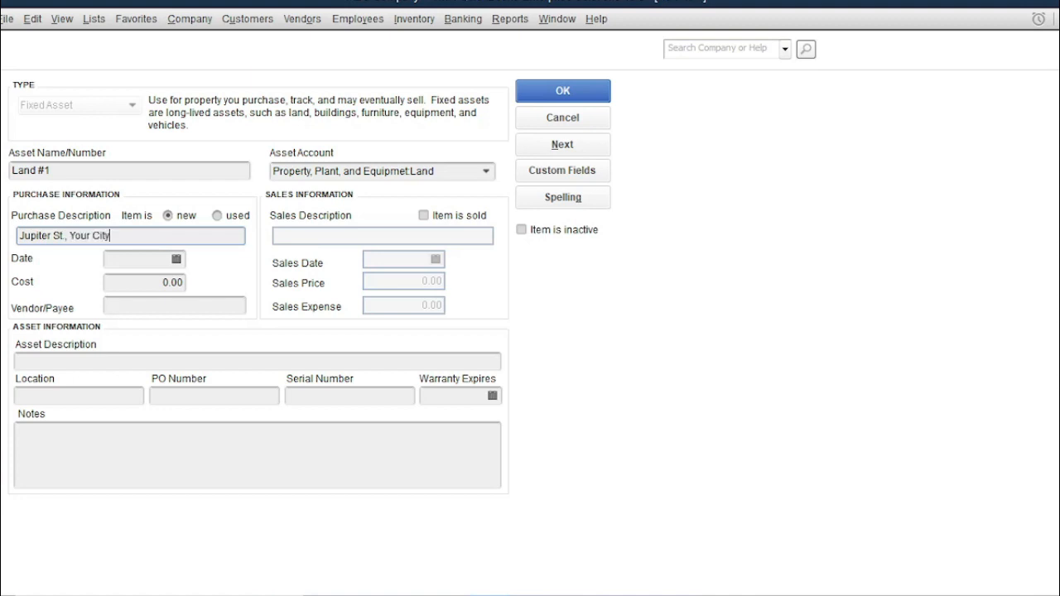
{"action": "left_click", "coordinate": [177, 259]}
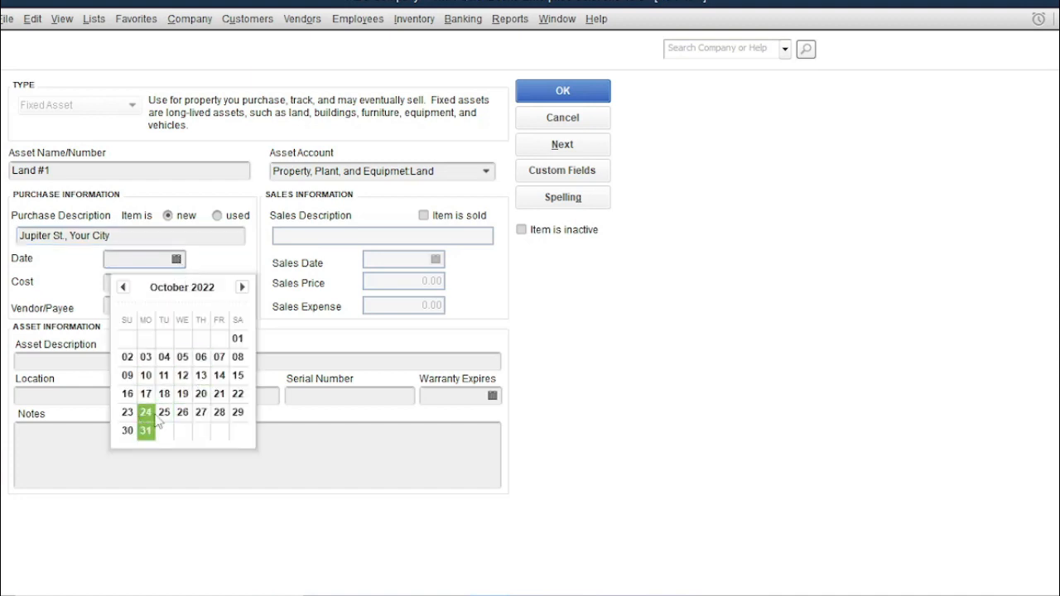
{"action": "left_click", "coordinate": [238, 339]}
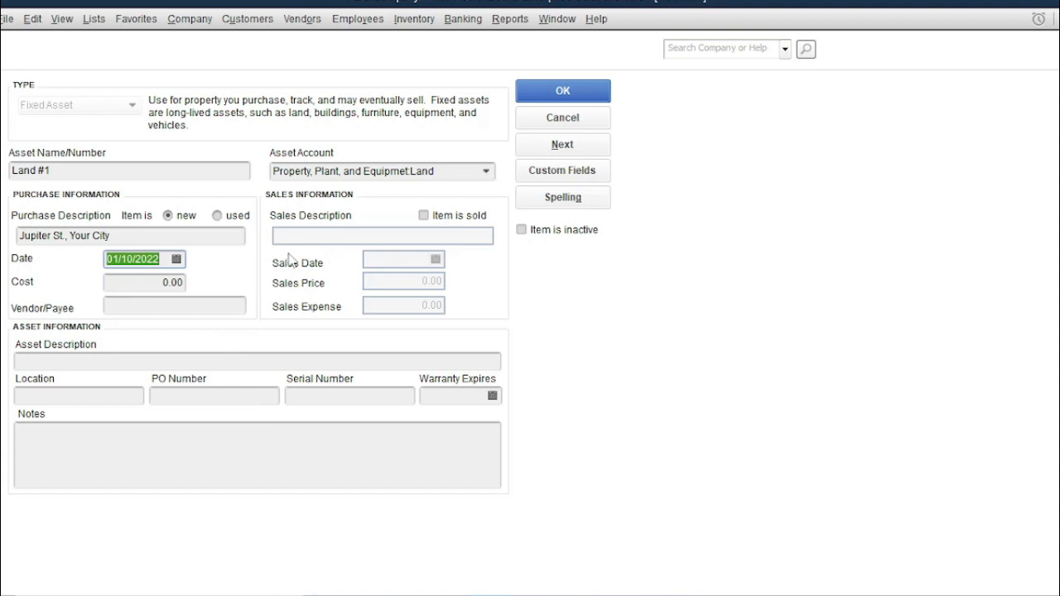
{"action": "left_click", "coordinate": [424, 217]}
{"action": "left_click", "coordinate": [426, 217]}
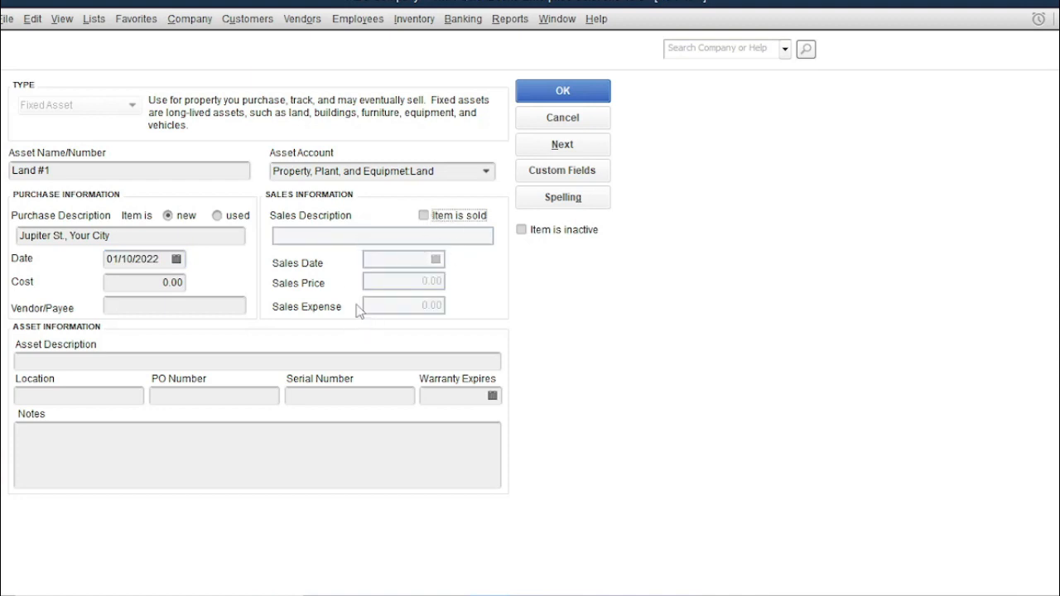
Set the purchase cost of Land #1 to 5,000,000.00.
{"action": "left_click", "coordinate": [141, 281]}
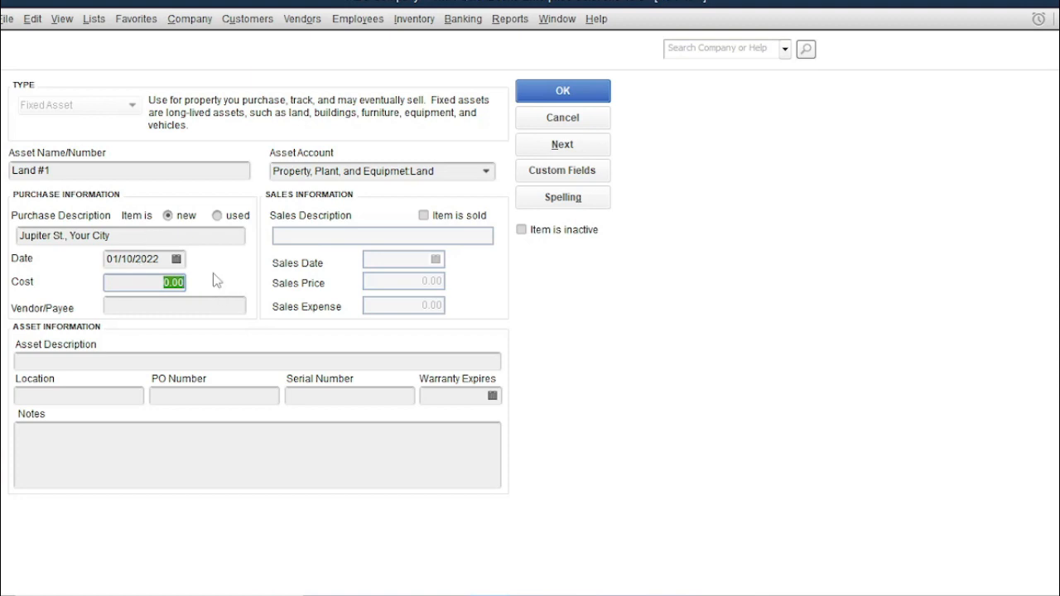
{"action": "key", "text": "Right"}
{"action": "left_click_drag", "start_coordinate": [160, 282], "coordinate": [196, 282]}
{"action": "type", "text": "500000"}
{"action": "left_click", "coordinate": [200, 306]}
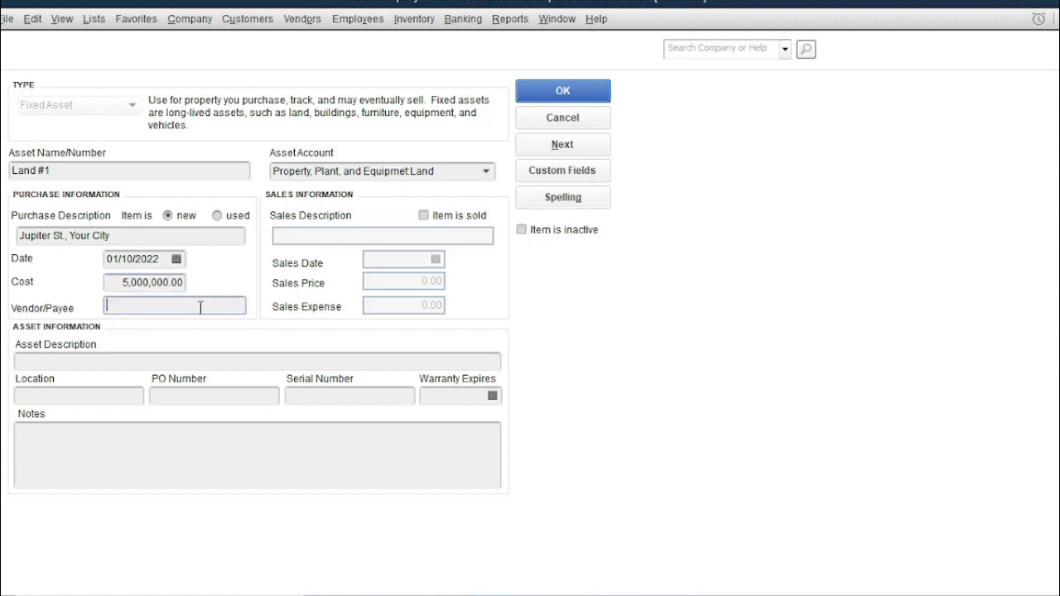
Describe the asset as "3 hectare land @" followed by the land's street and city.
{"action": "left_click", "coordinate": [122, 362]}
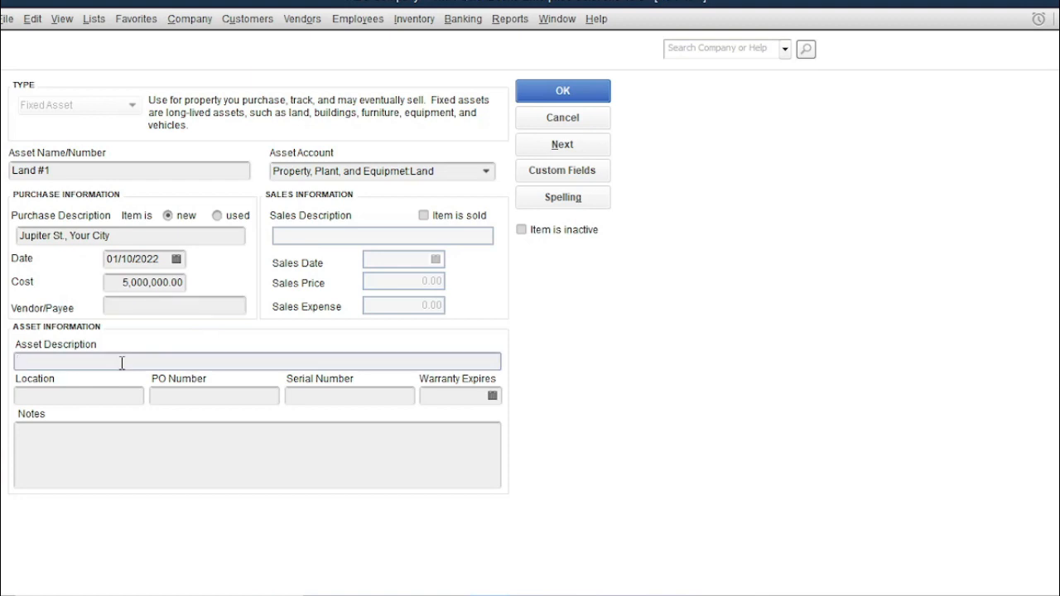
{"action": "type", "text": "3 hectare land @ Jupi"}
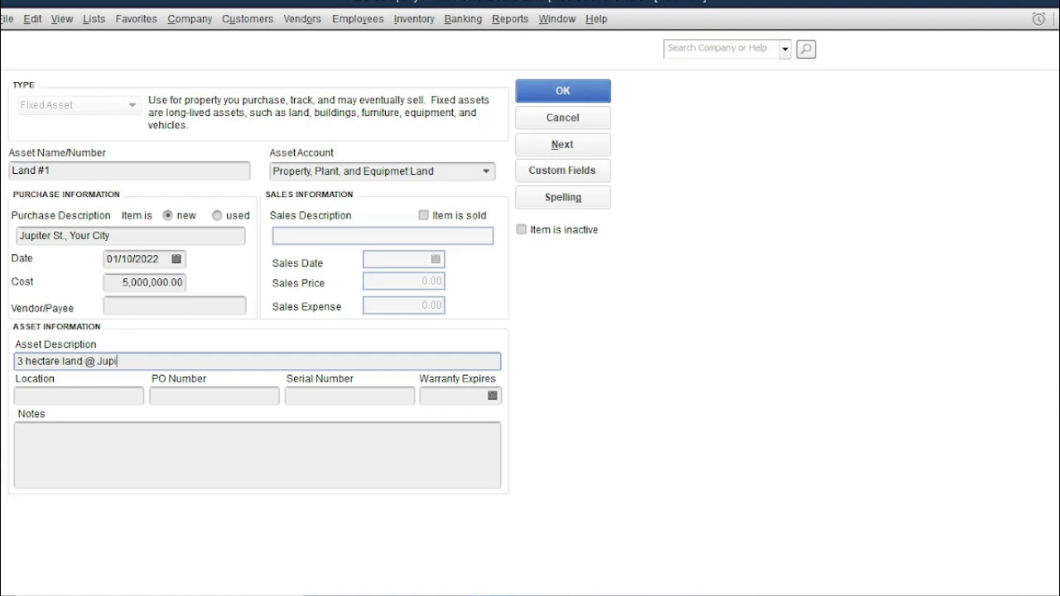
{"action": "type", "text": "ter St., Your City"}
{"action": "left_click", "coordinate": [63, 397]}
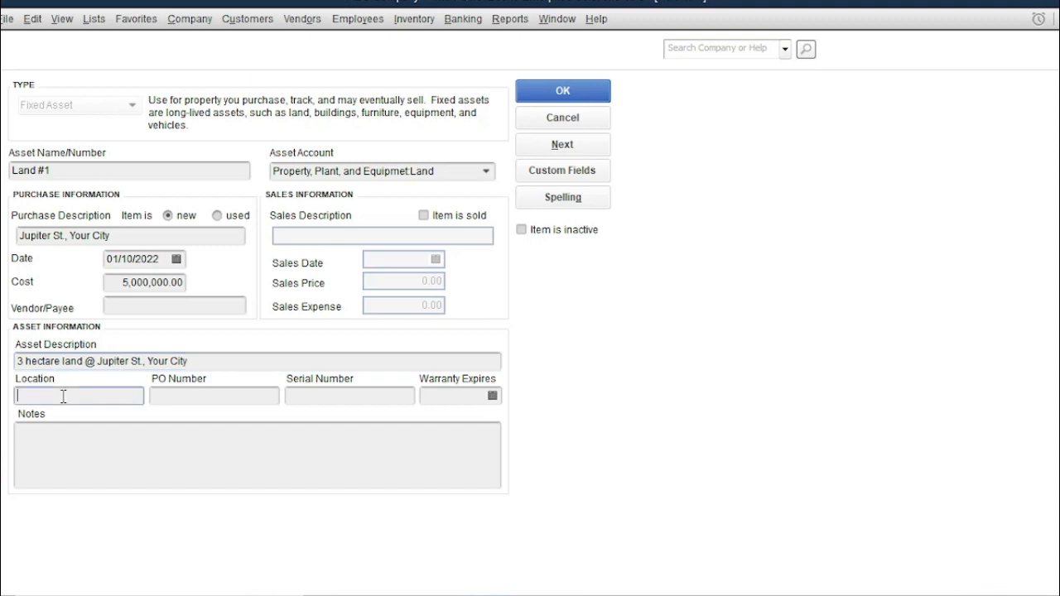
Copy the street and city from the asset description into the location of Land #1 and save the item.
{"action": "double_click", "coordinate": [99, 362]}
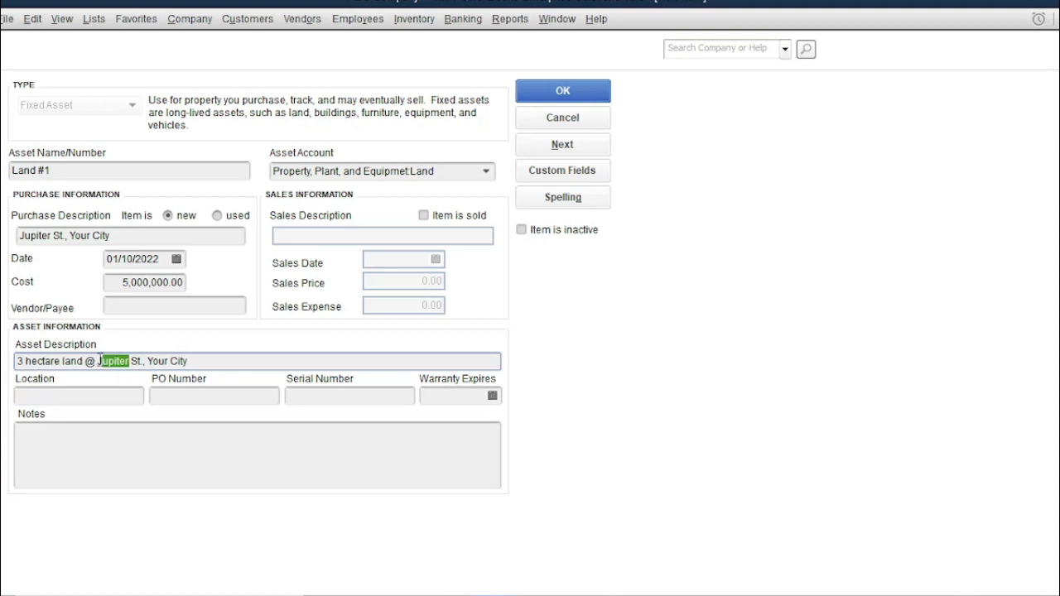
{"action": "left_click_drag", "start_coordinate": [101, 362], "coordinate": [191, 364]}
{"action": "key", "text": "ctrl+c"}
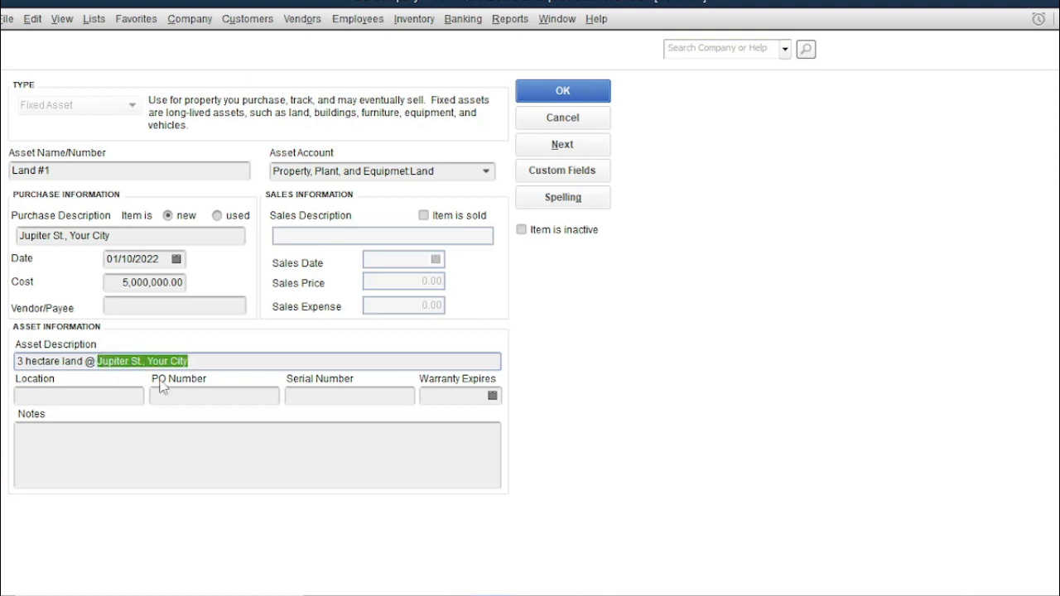
{"action": "left_click", "coordinate": [124, 394]}
{"action": "key", "text": "ctrl+v"}
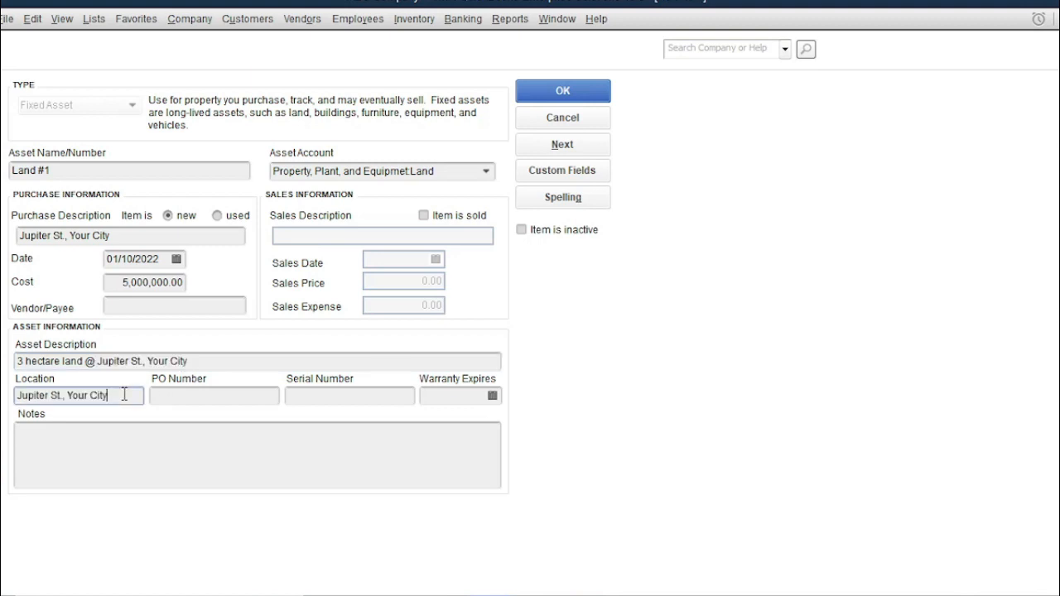
{"action": "left_click", "coordinate": [250, 441]}
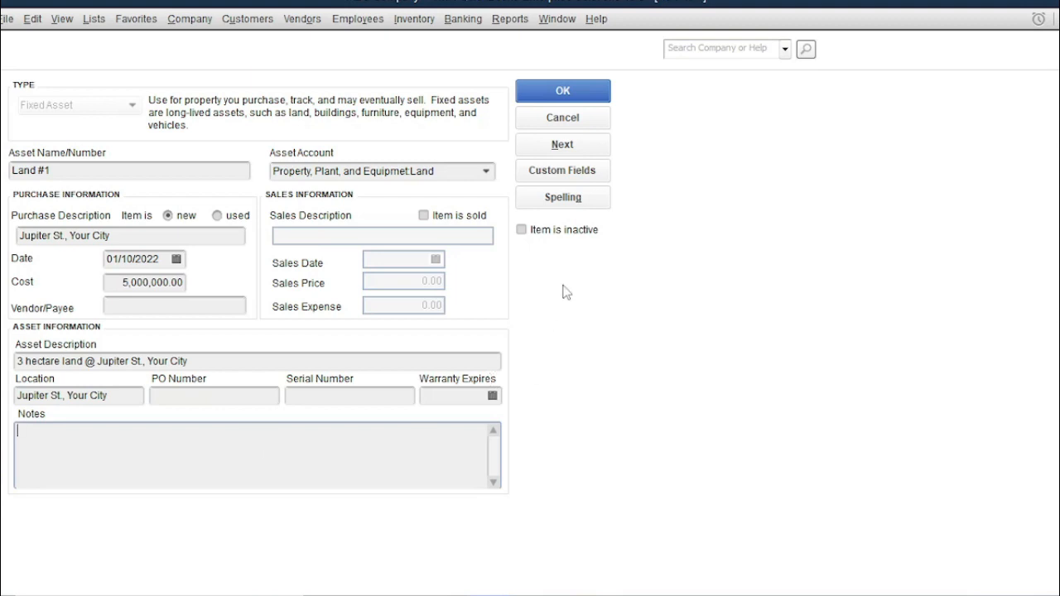
{"action": "left_click", "coordinate": [590, 99]}
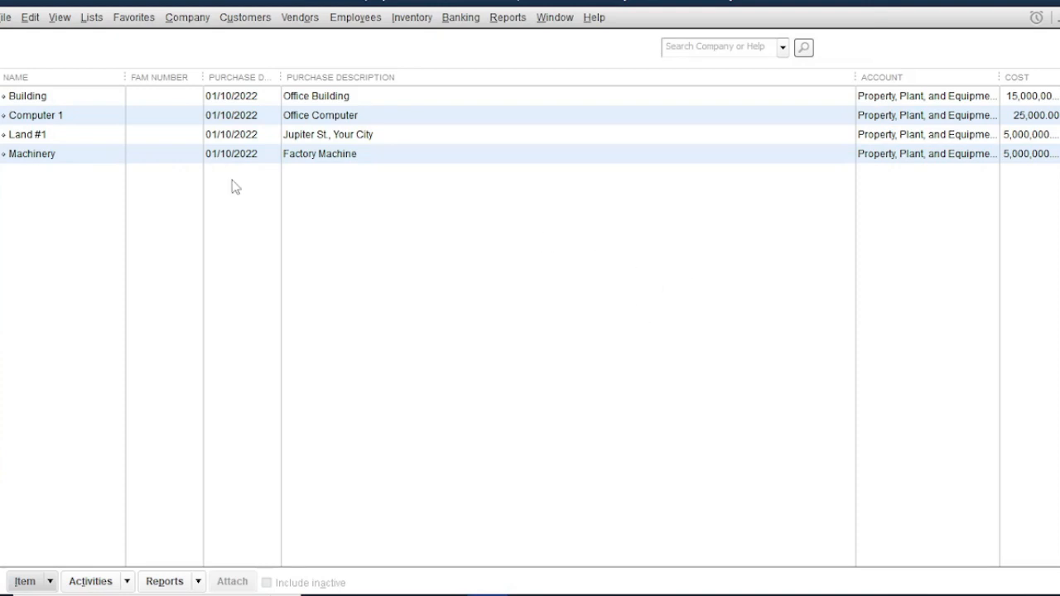
Start a new check from the home page, drawn on the Bank A Checking account and payable to the first vendor listed.
{"action": "left_click", "coordinate": [179, 24]}
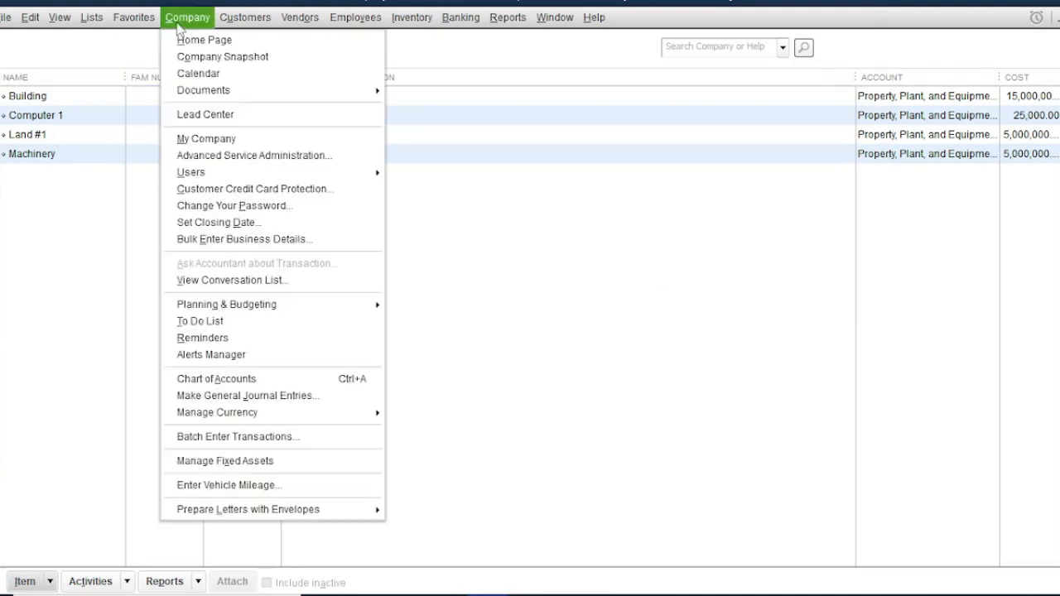
{"action": "left_click", "coordinate": [178, 40]}
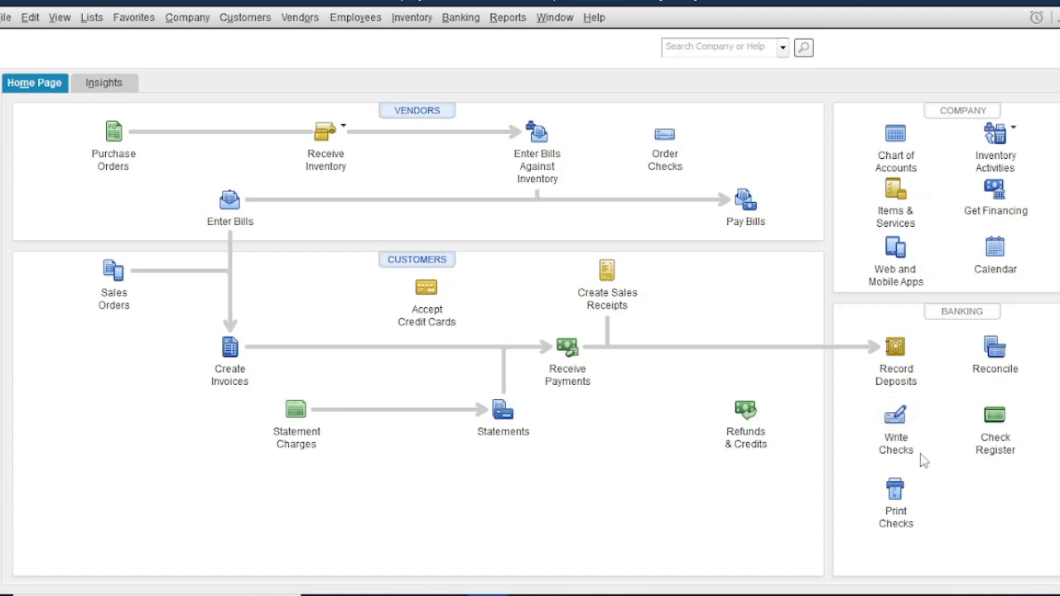
{"action": "left_click", "coordinate": [894, 420]}
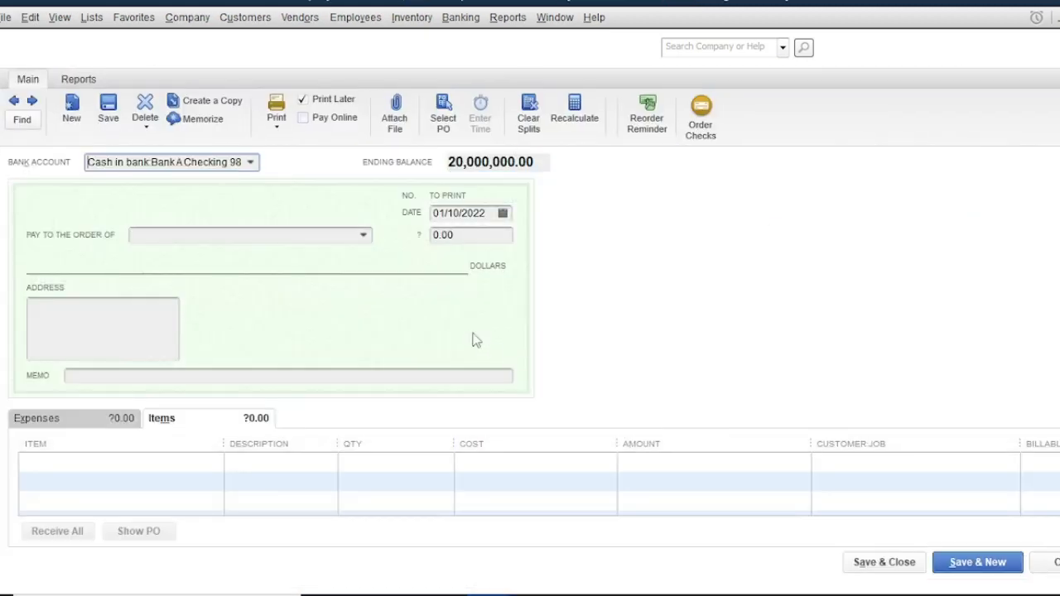
{"action": "left_click", "coordinate": [250, 164]}
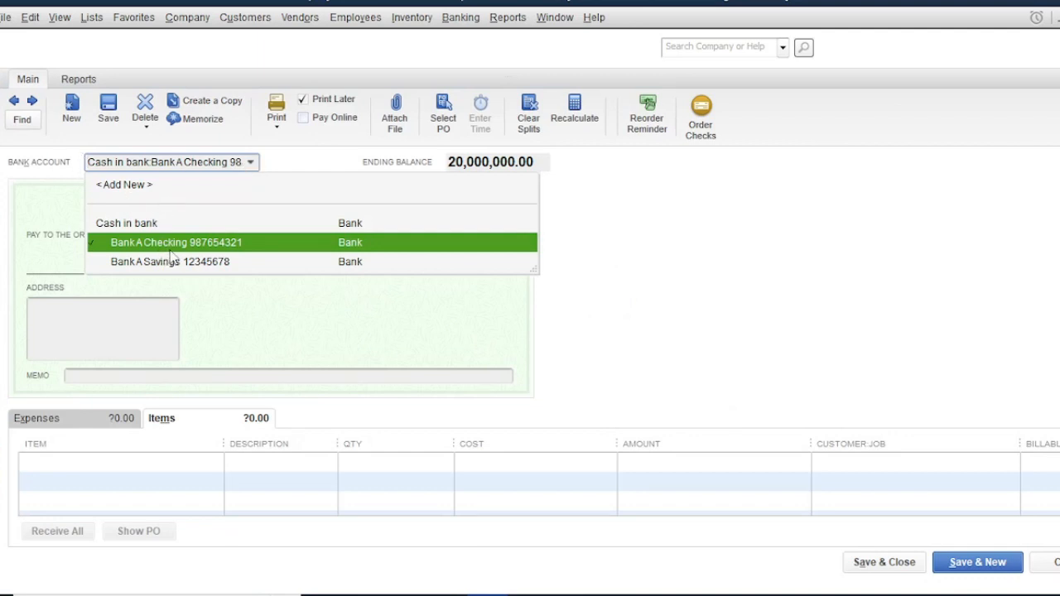
{"action": "left_click", "coordinate": [245, 246]}
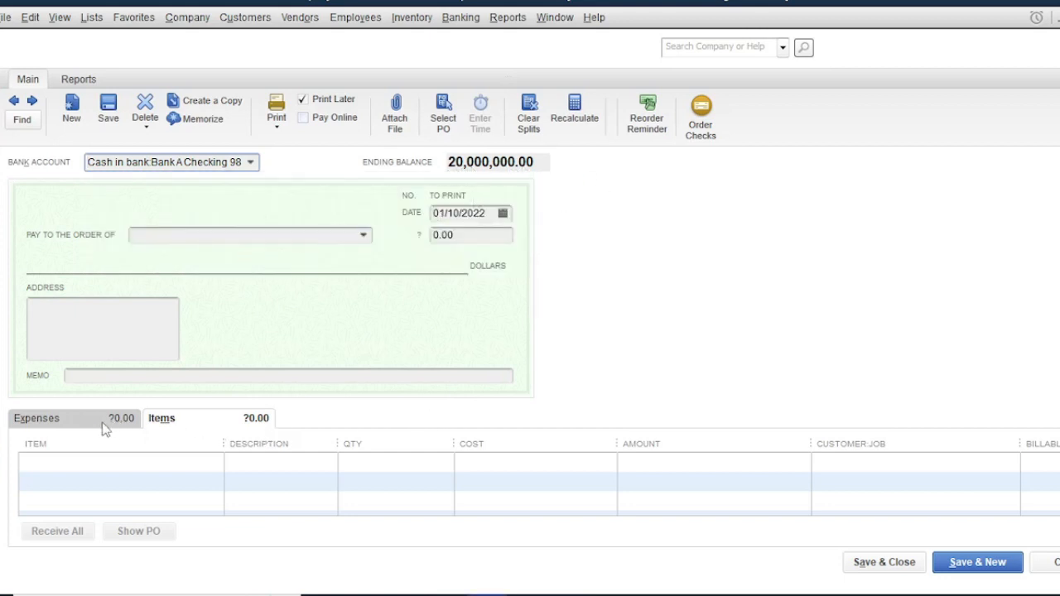
{"action": "left_click", "coordinate": [179, 424]}
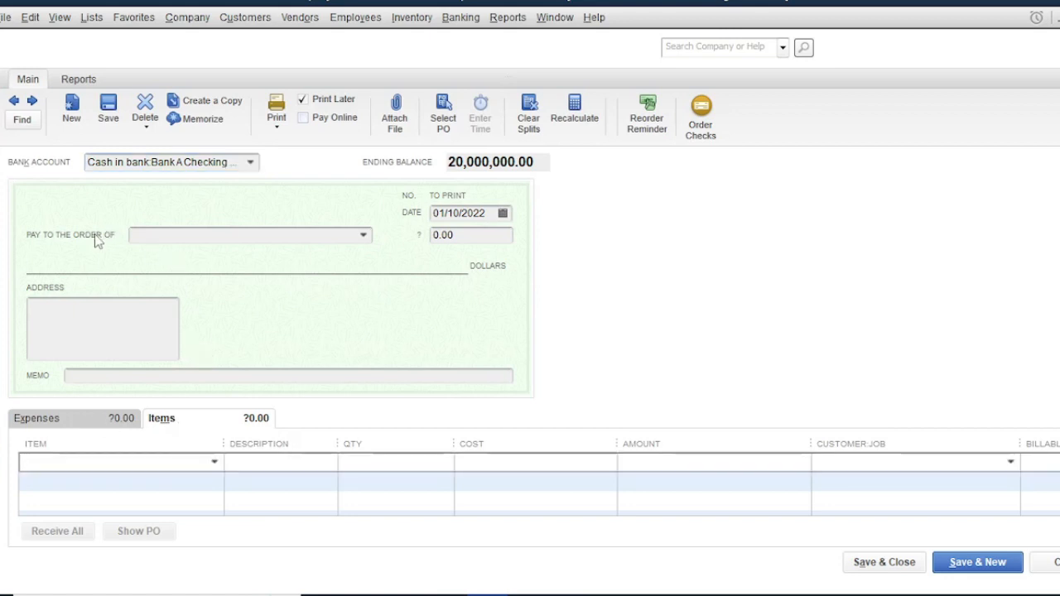
{"action": "left_click", "coordinate": [364, 235]}
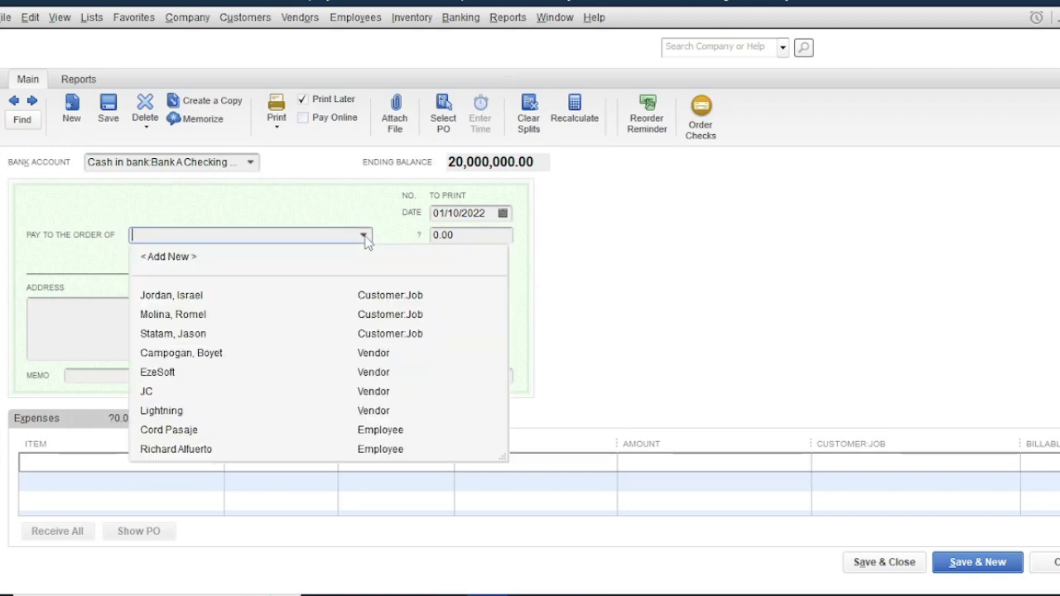
{"action": "left_click", "coordinate": [205, 363]}
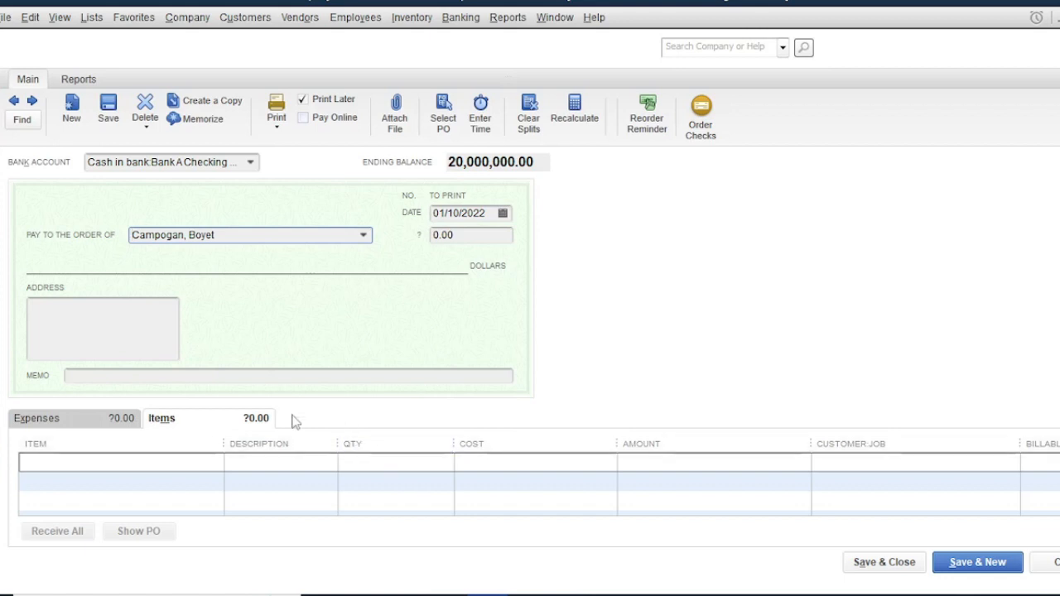
Add the Building and Land #1 fixed assets as item lines on the check.
{"action": "left_click", "coordinate": [221, 470]}
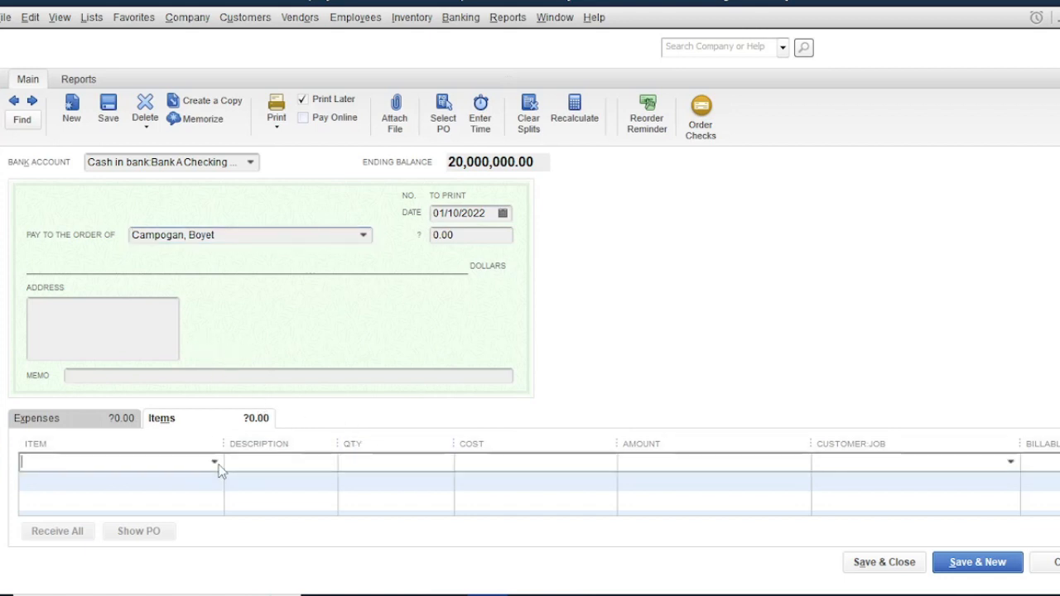
{"action": "left_click", "coordinate": [215, 462]}
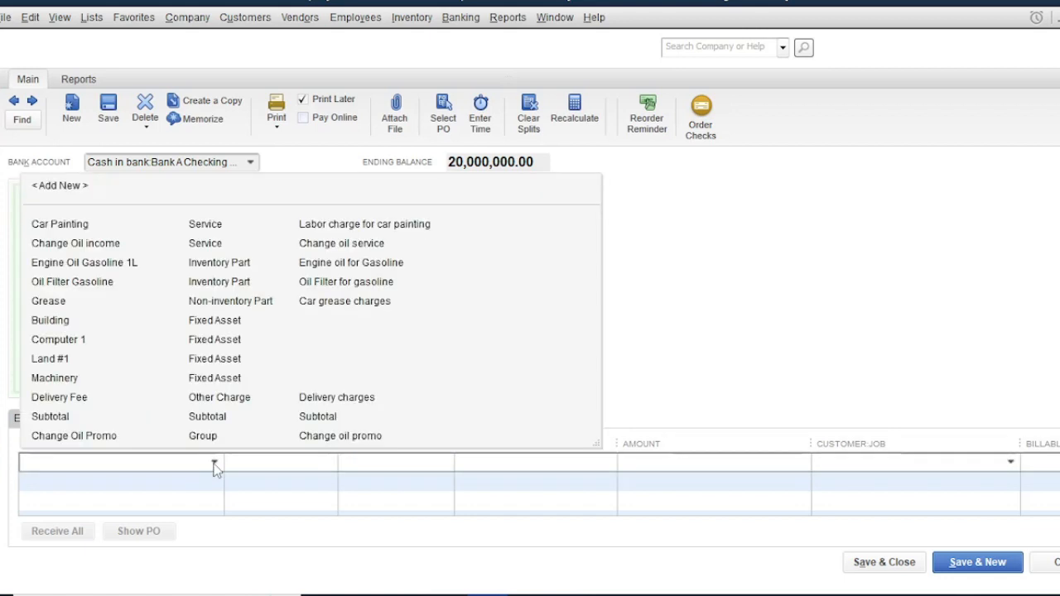
{"action": "left_click", "coordinate": [80, 323]}
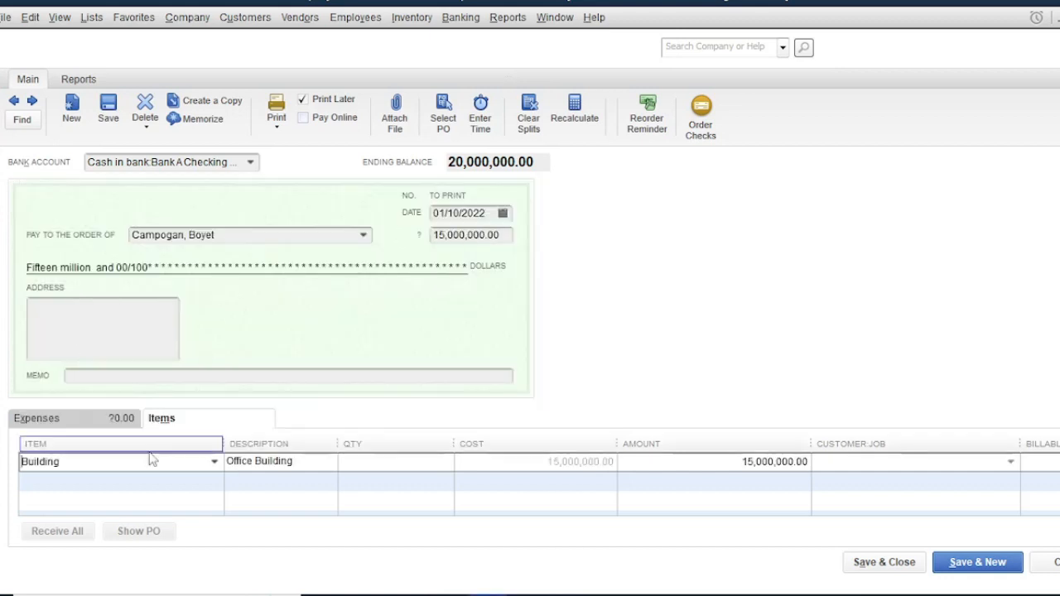
{"action": "left_click", "coordinate": [212, 488]}
{"action": "left_click", "coordinate": [213, 484]}
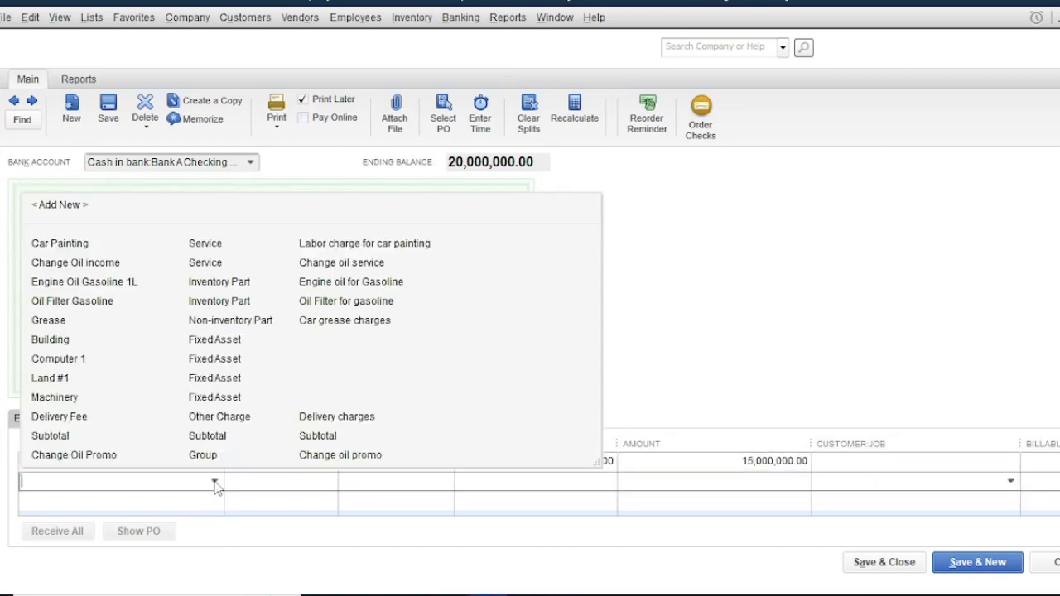
{"action": "left_click", "coordinate": [82, 380]}
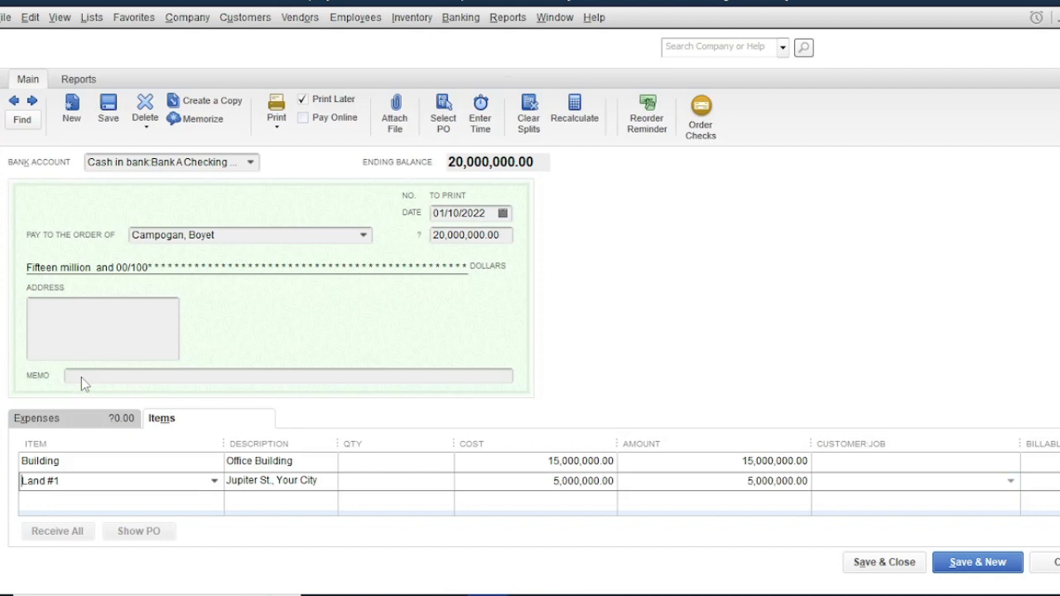
Set the check date to 01/10/2022, then save and close the check.
{"action": "left_click", "coordinate": [497, 213]}
{"action": "left_click", "coordinate": [502, 214]}
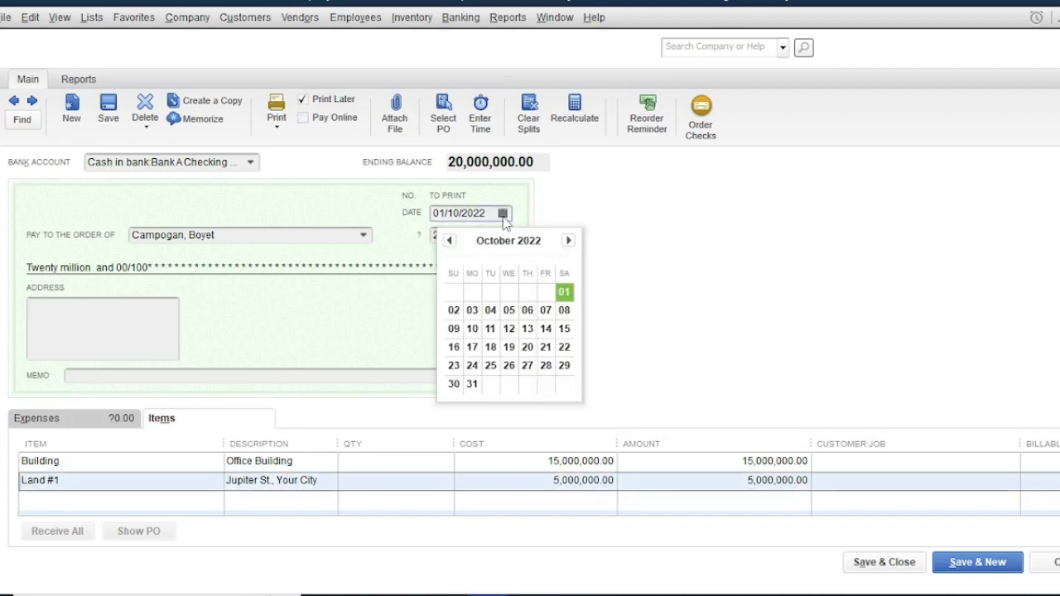
{"action": "left_click", "coordinate": [564, 290]}
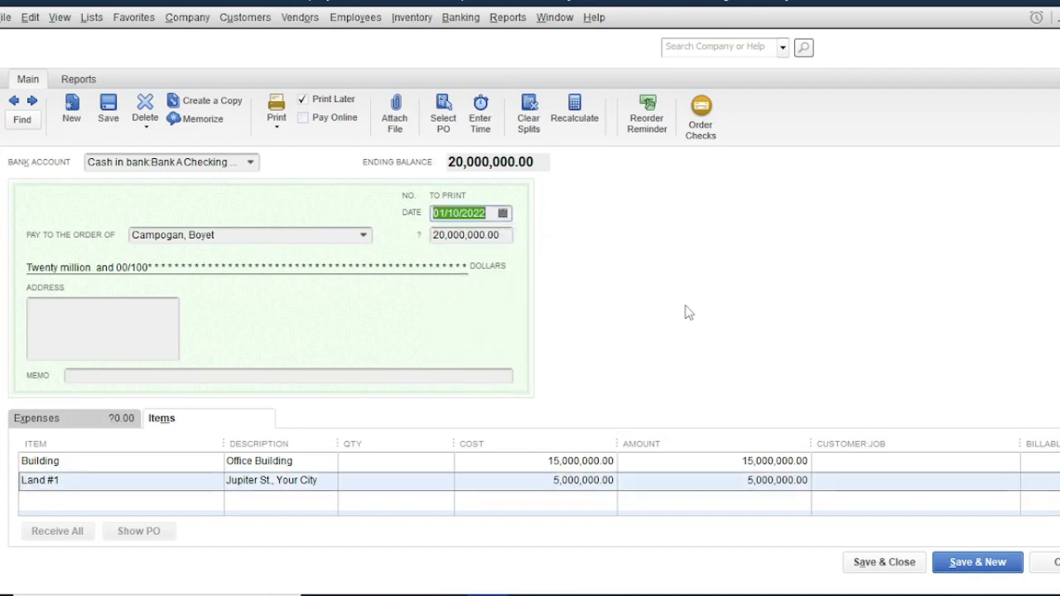
{"action": "left_click", "coordinate": [884, 563]}
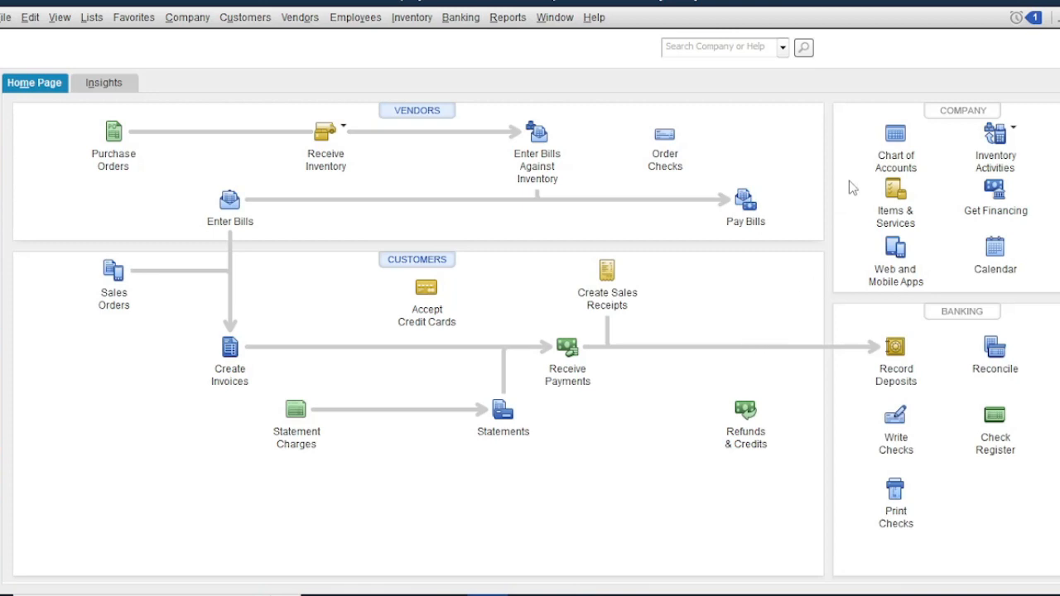
Review the bank, Land and Building balances in the Chart of Accounts and return to the home page.
{"action": "left_click", "coordinate": [895, 134]}
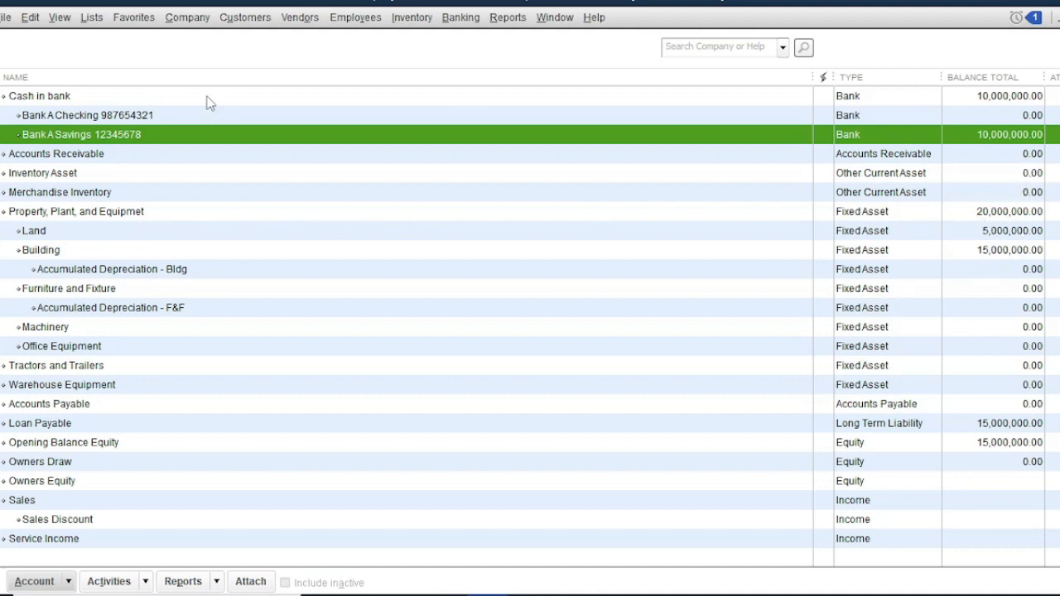
{"action": "left_click", "coordinate": [175, 19]}
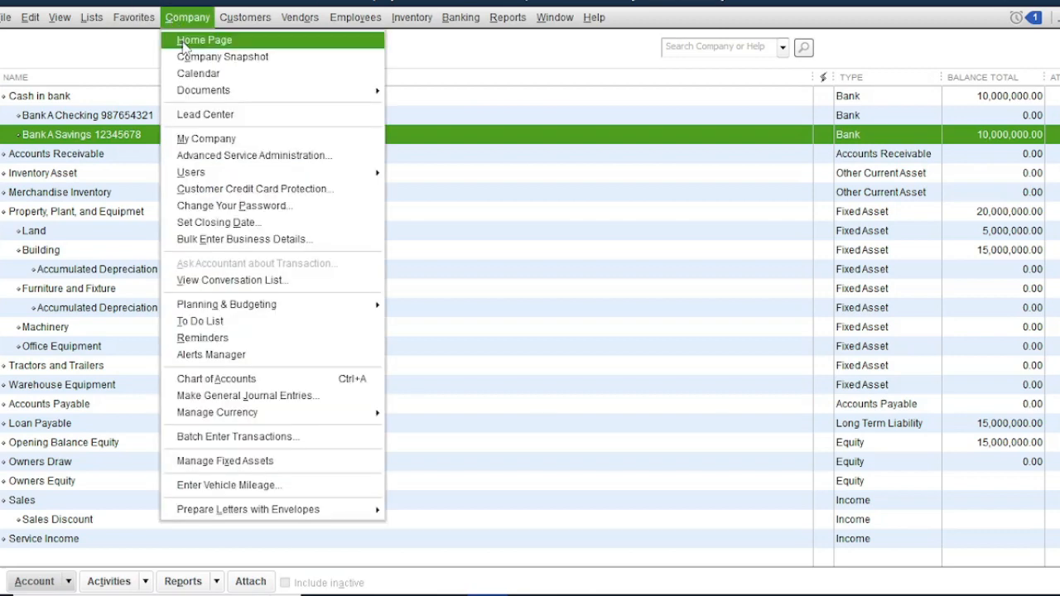
{"action": "left_click", "coordinate": [184, 43]}
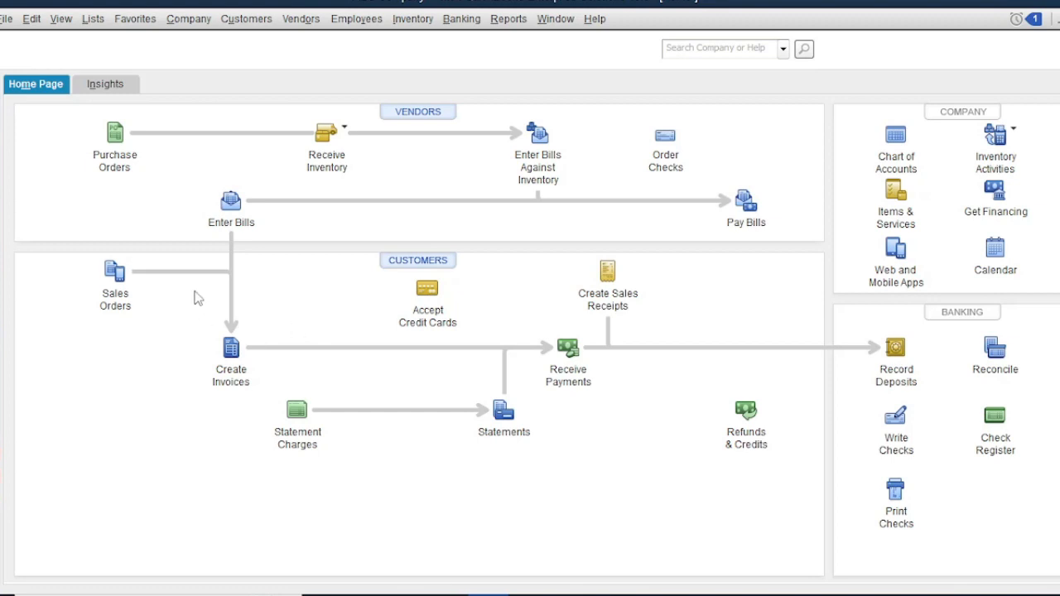
Create a new item in the Fixed Asset Item List named "Computer 2".
{"action": "left_click", "coordinate": [94, 22]}
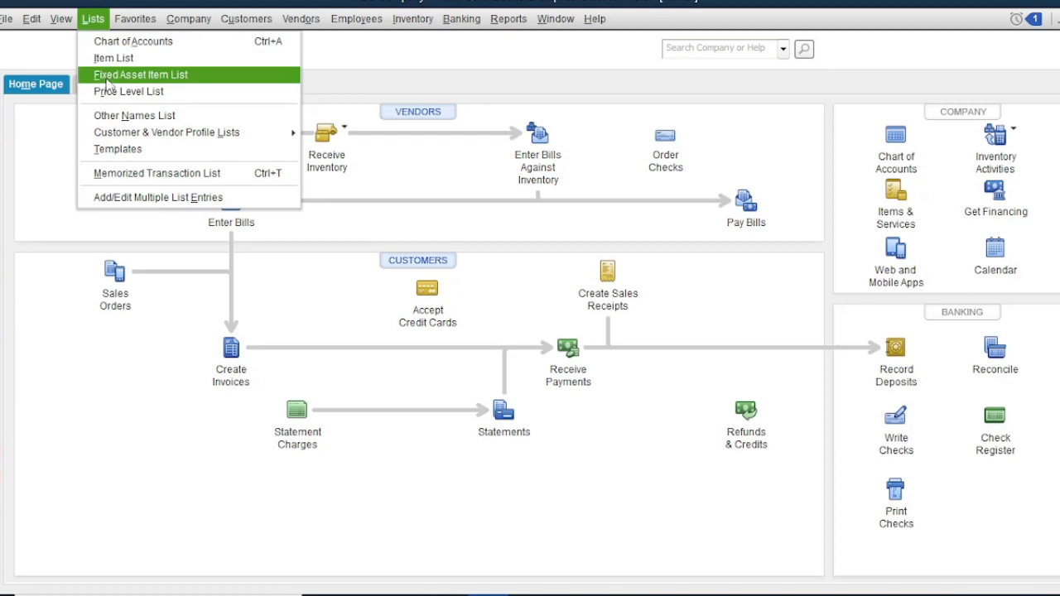
{"action": "left_click", "coordinate": [108, 76]}
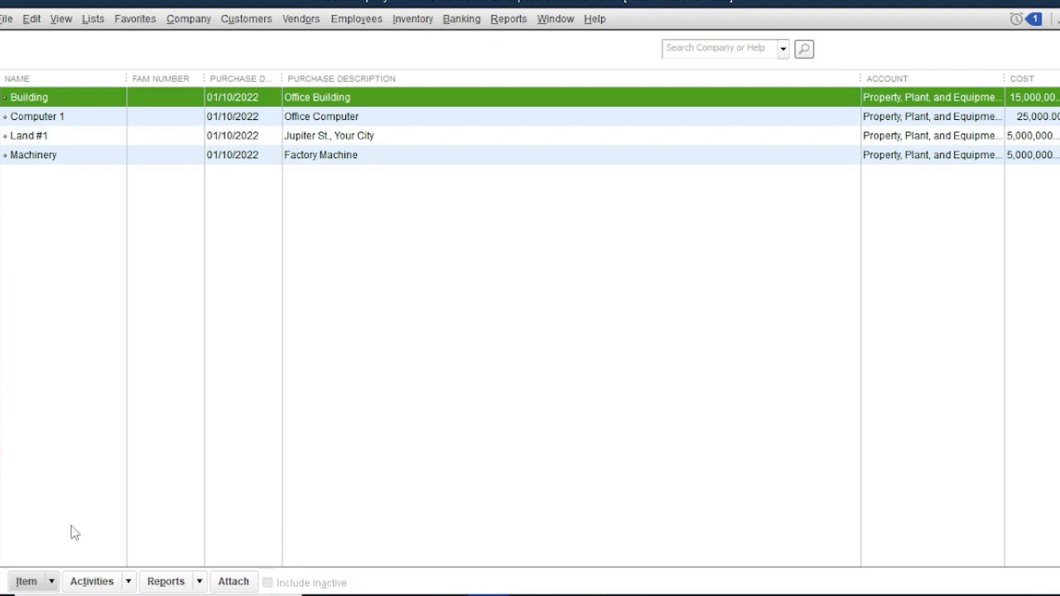
{"action": "left_click", "coordinate": [42, 588]}
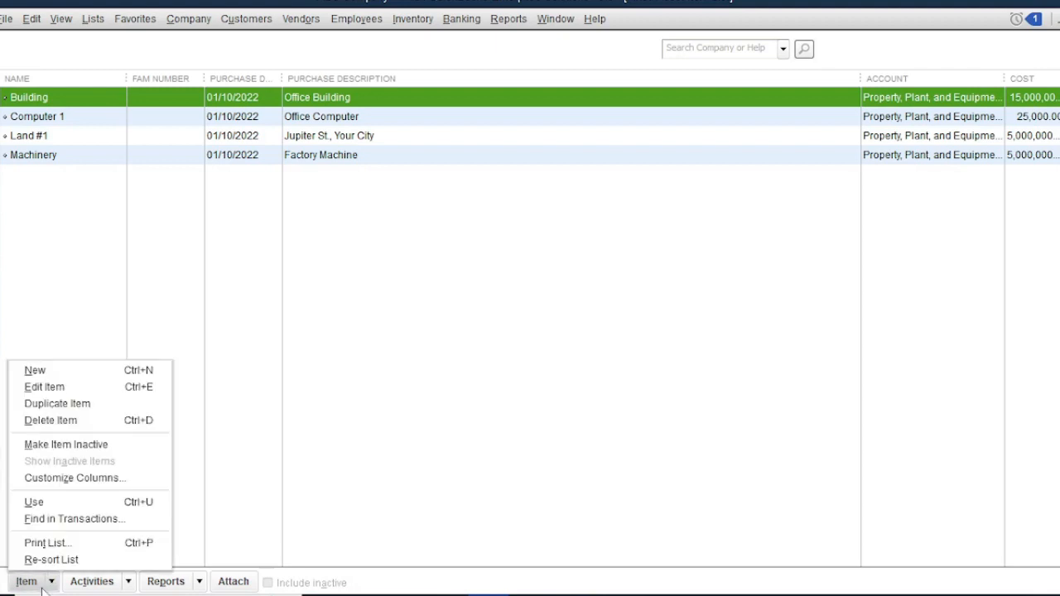
{"action": "left_click", "coordinate": [58, 375]}
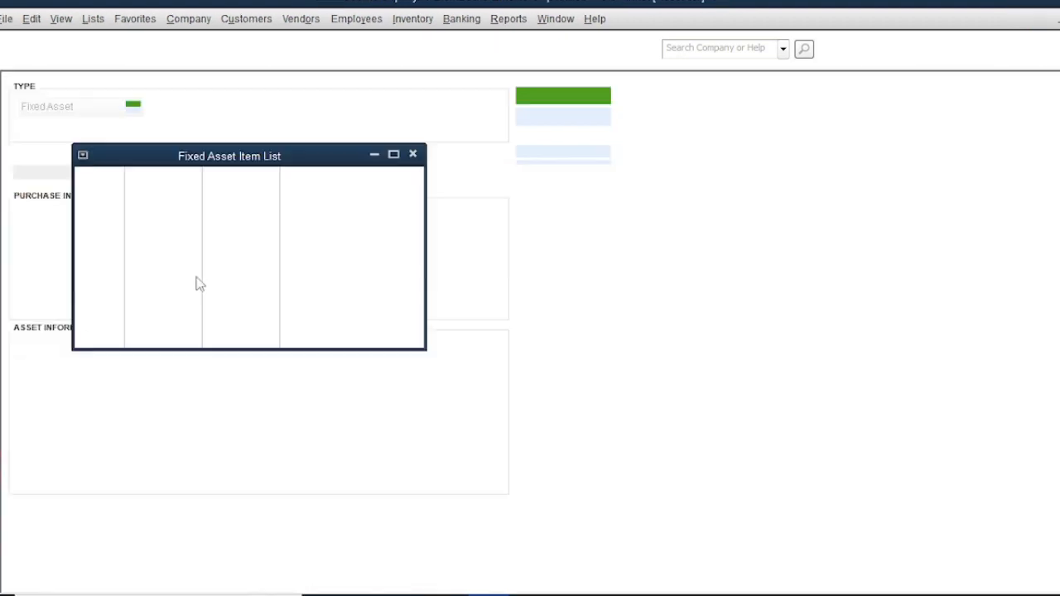
{"action": "type", "text": "C"}
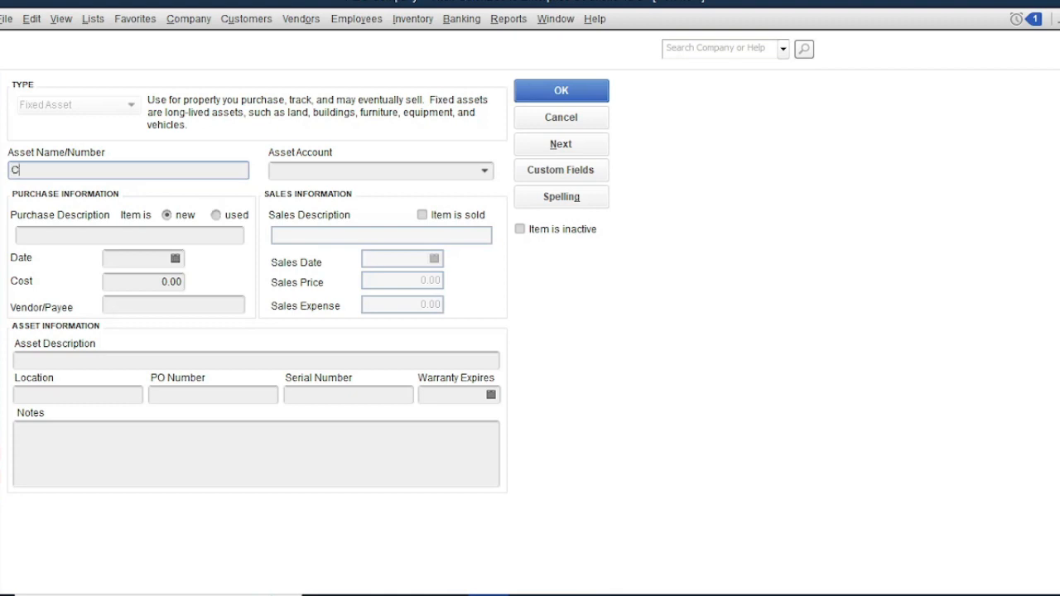
{"action": "type", "text": "omputer 2"}
Enter "Office Computer" as both the purchase description and the asset description of Computer 2.
{"action": "left_click", "coordinate": [170, 233]}
{"action": "type", "text": "Off"}
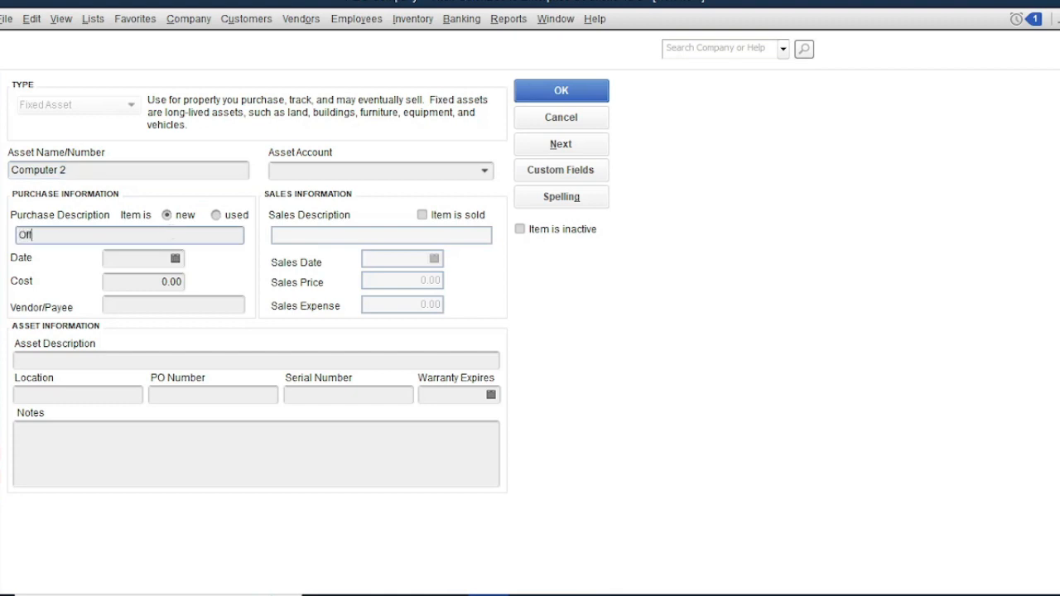
{"action": "type", "text": "ice Computer"}
{"action": "left_click", "coordinate": [131, 362]}
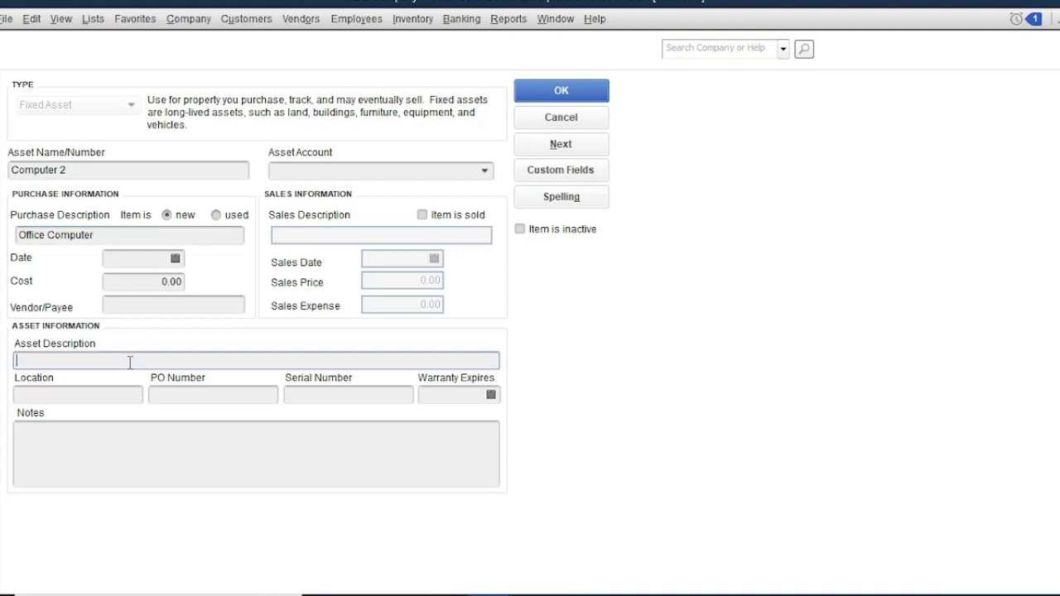
{"action": "type", "text": "Office Computer"}
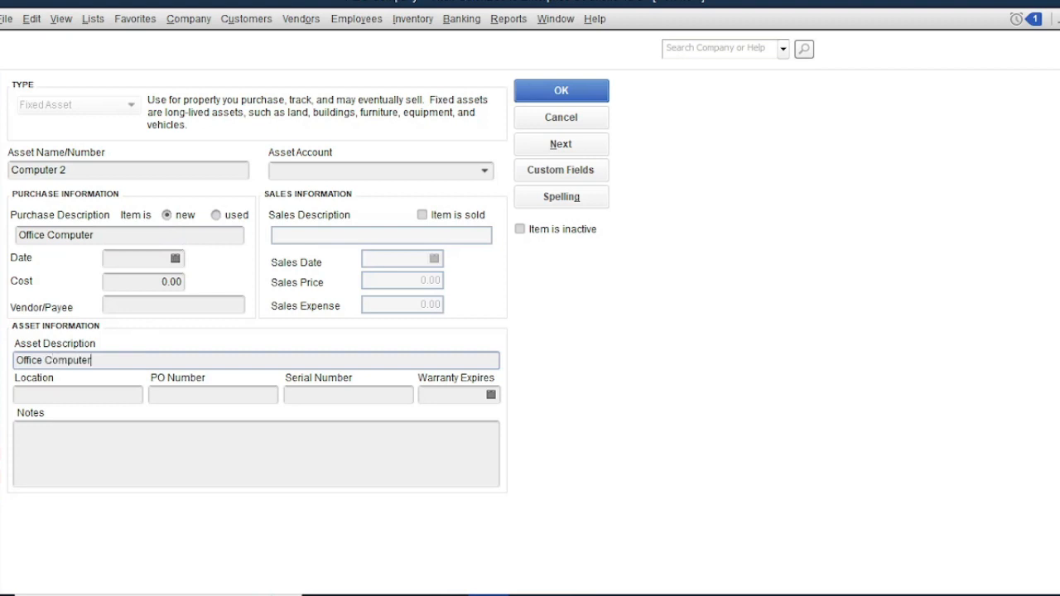
Set the location of Computer 2 to "Office" and try to save it and continue to another item.
{"action": "left_click", "coordinate": [99, 394]}
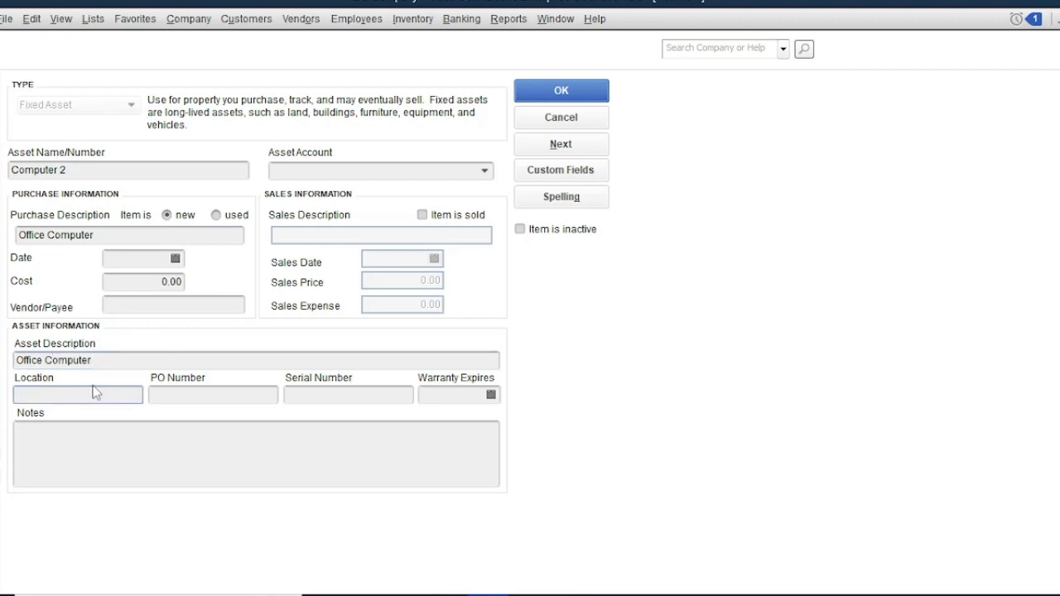
{"action": "type", "text": "Og"}
{"action": "type", "text": "ffice"}
{"action": "left_click", "coordinate": [560, 145]}
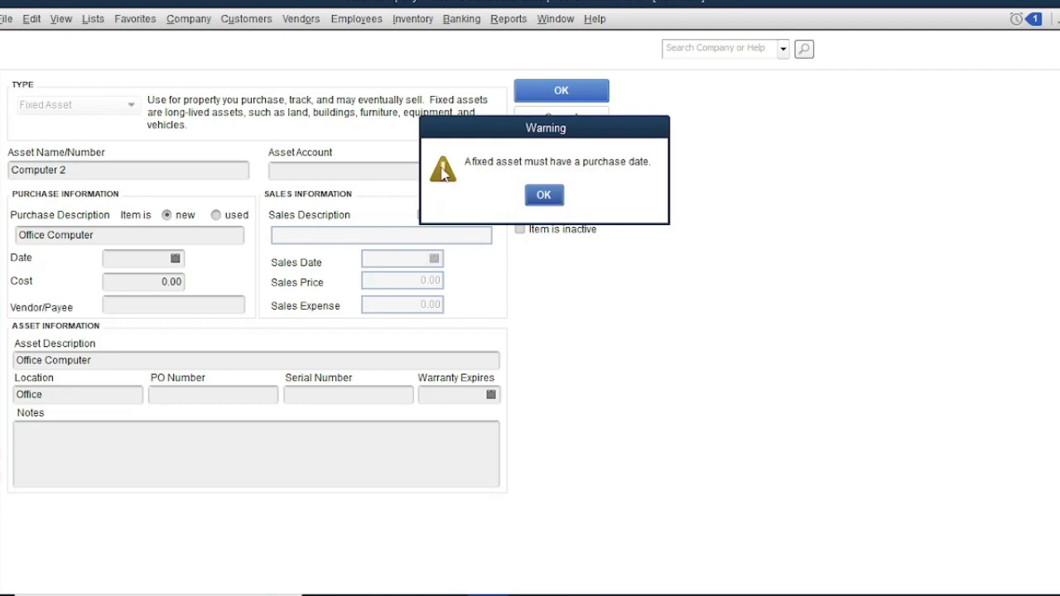
{"action": "left_click", "coordinate": [543, 195]}
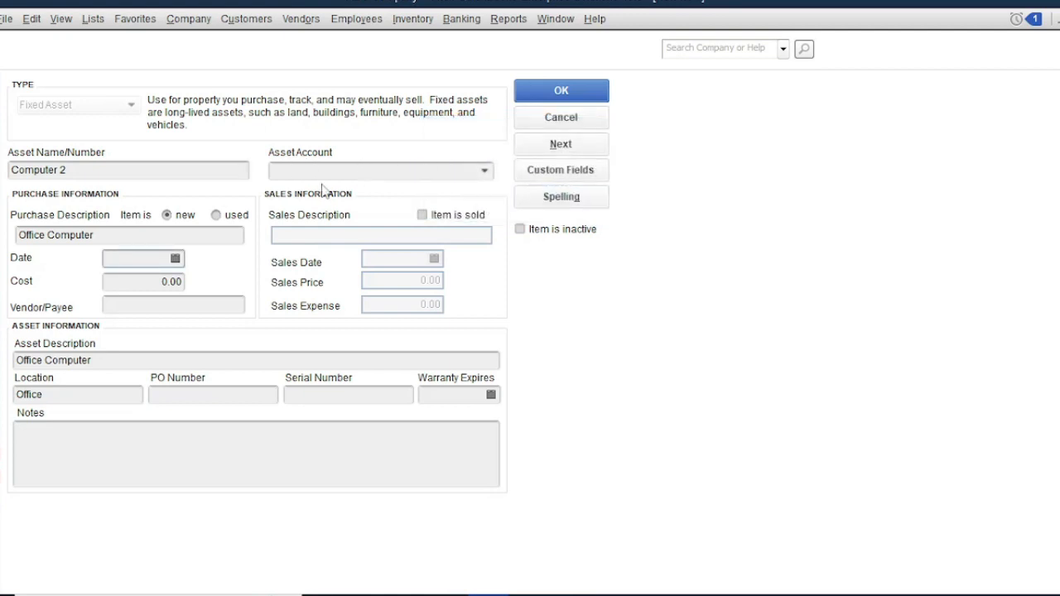
Assign Computer 2 to the Office Equipment asset account under Property, Plant, and Equipmet and try to save it and continue.
{"action": "left_click", "coordinate": [484, 171]}
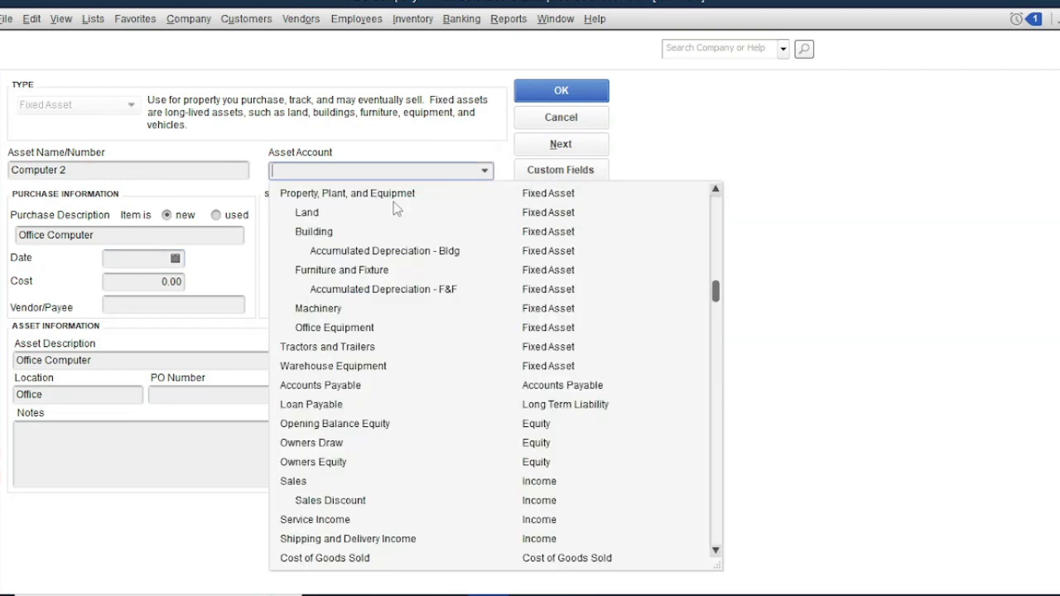
{"action": "left_click", "coordinate": [340, 328]}
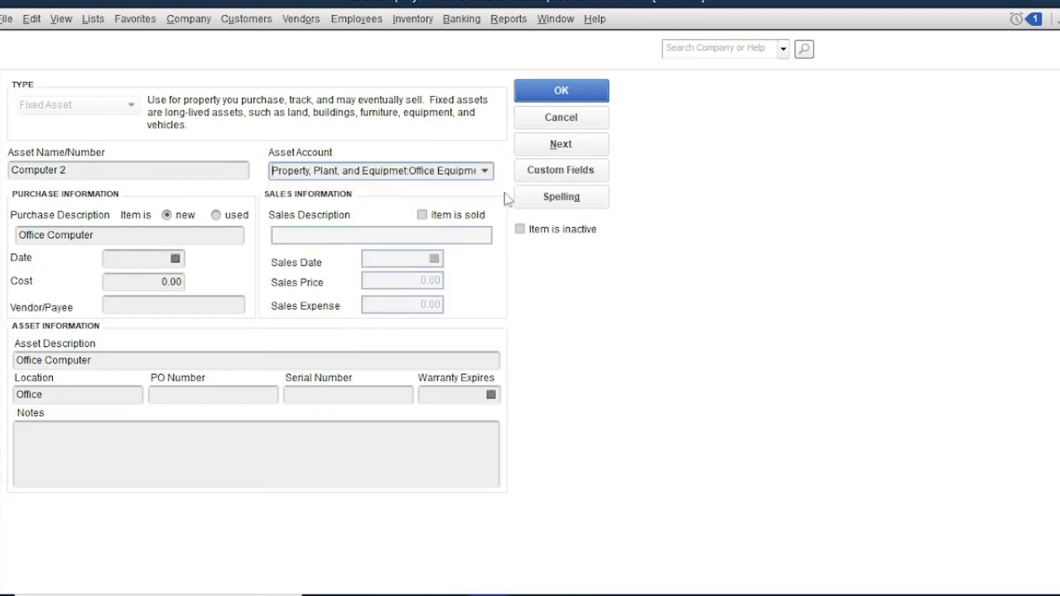
{"action": "left_click", "coordinate": [565, 146]}
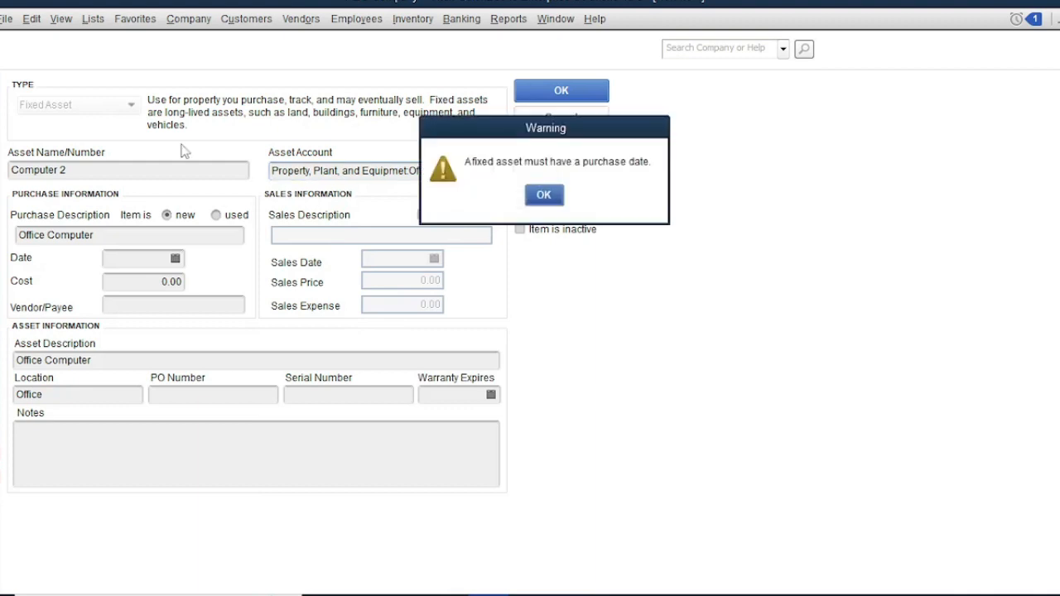
{"action": "left_click", "coordinate": [551, 205]}
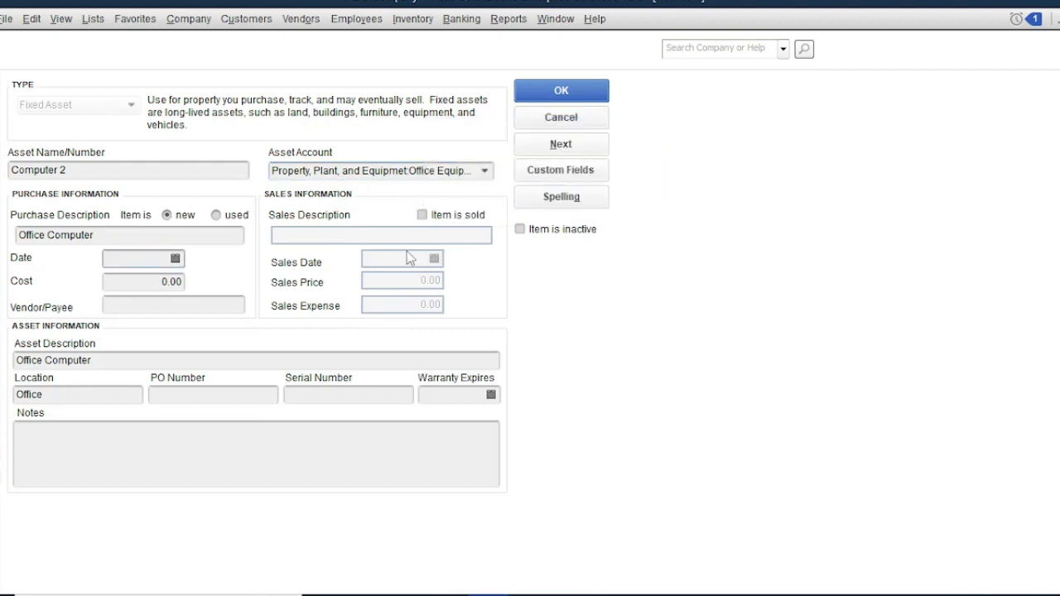
Set Computer 2's purchase date to 08/10/2022 and its cost to 50,000, and save it to continue with another item.
{"action": "left_click", "coordinate": [176, 259]}
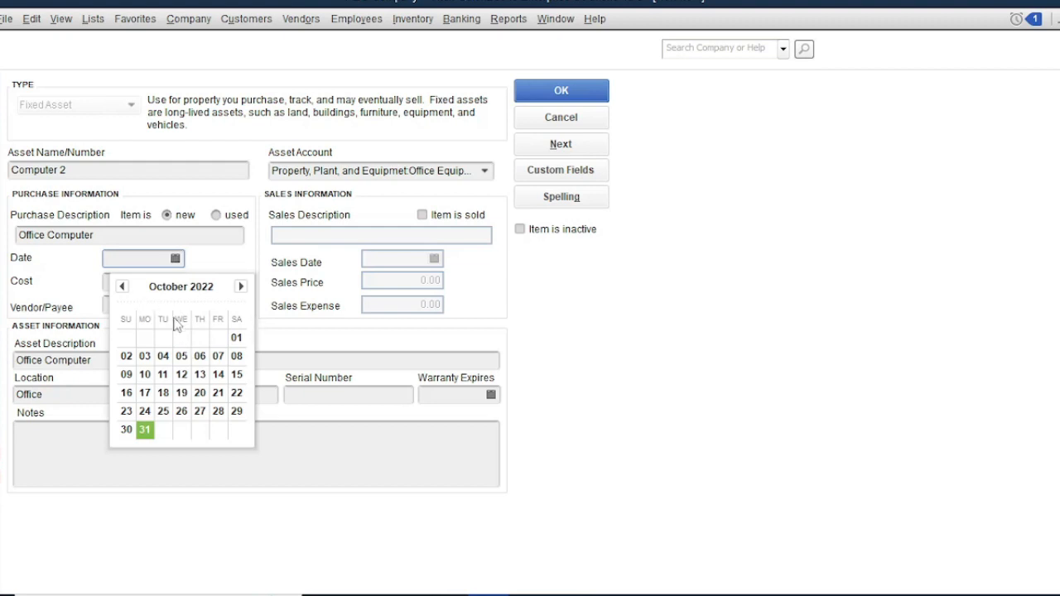
{"action": "left_click", "coordinate": [321, 239]}
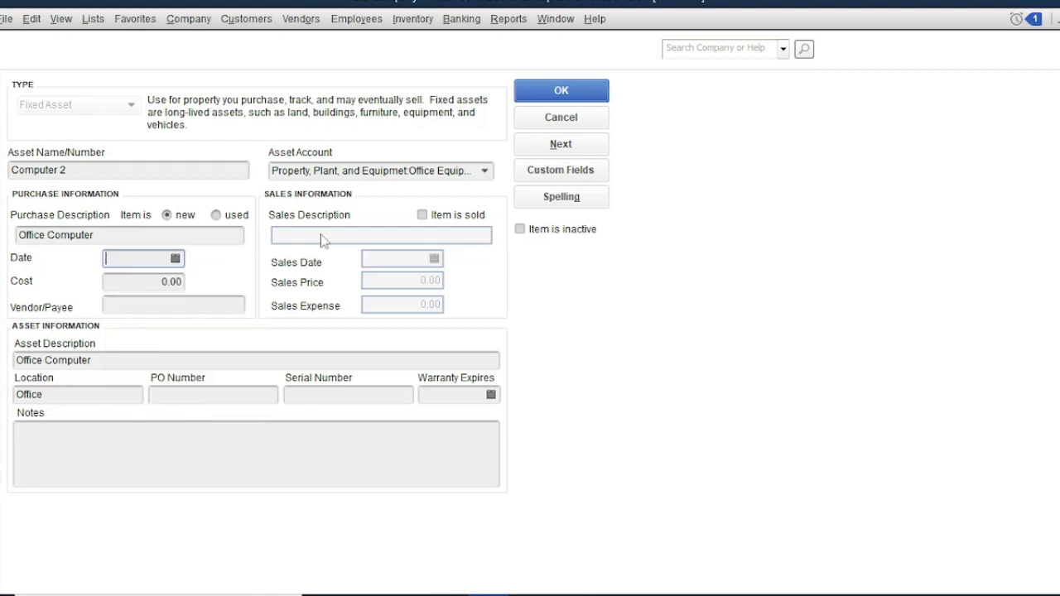
{"action": "left_click", "coordinate": [176, 259]}
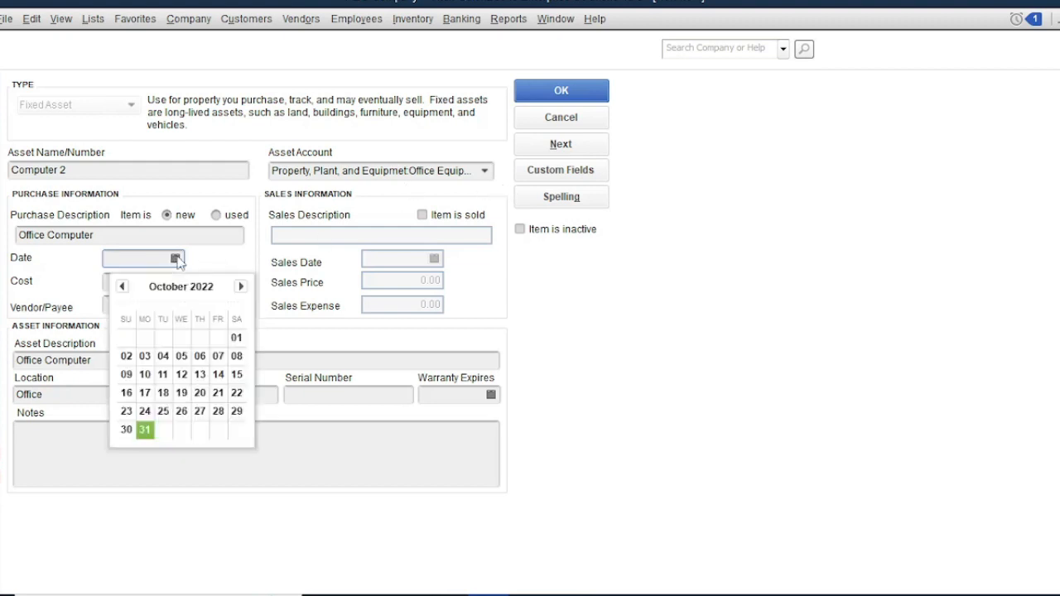
{"action": "left_click", "coordinate": [236, 357]}
{"action": "left_click_drag", "start_coordinate": [146, 283], "coordinate": [210, 285]}
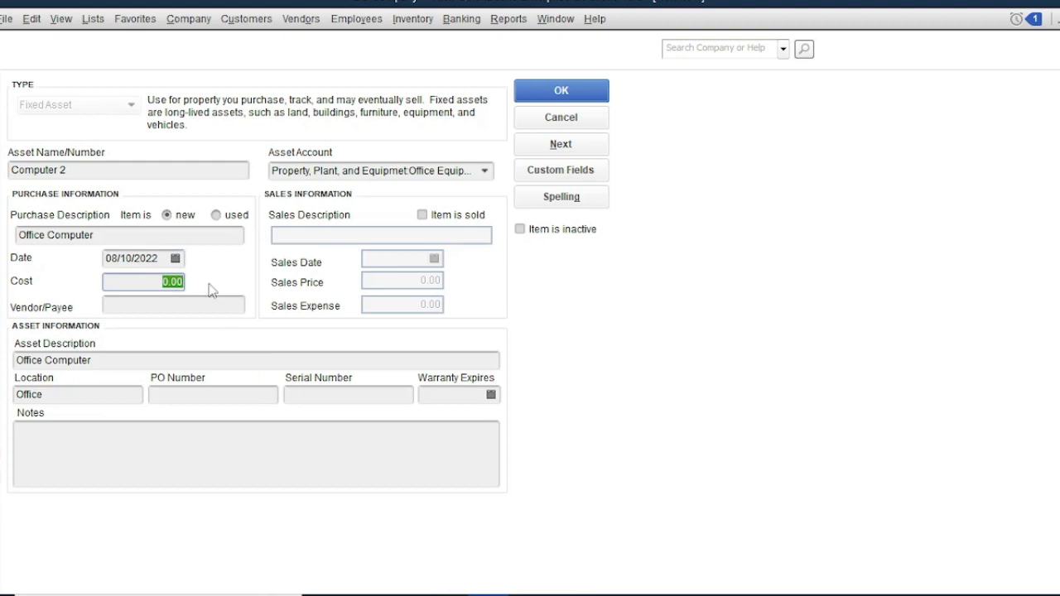
{"action": "type", "text": "50000"}
{"action": "left_click", "coordinate": [227, 304]}
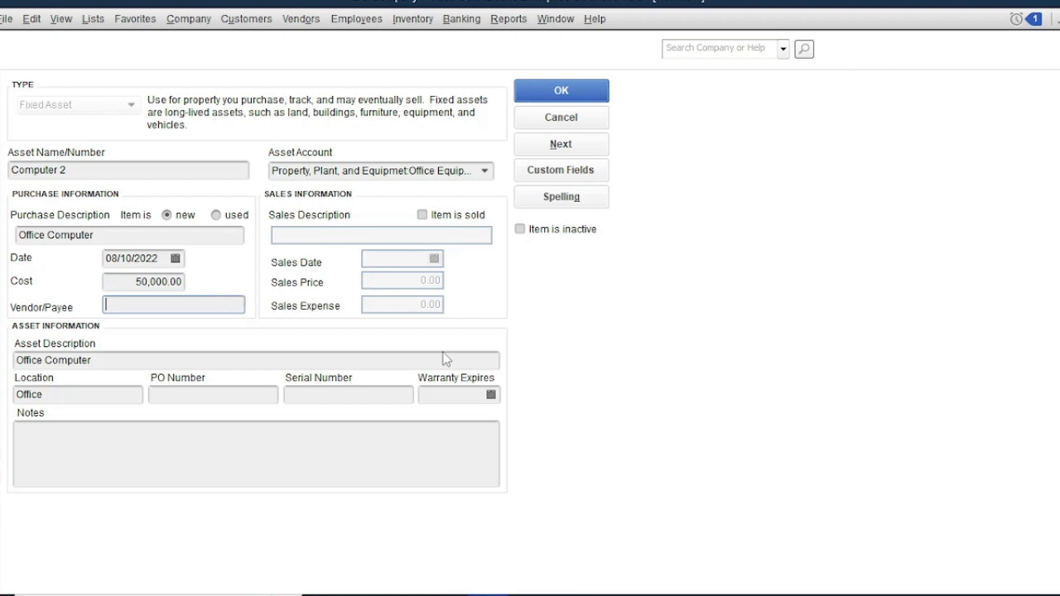
{"action": "left_click", "coordinate": [560, 144]}
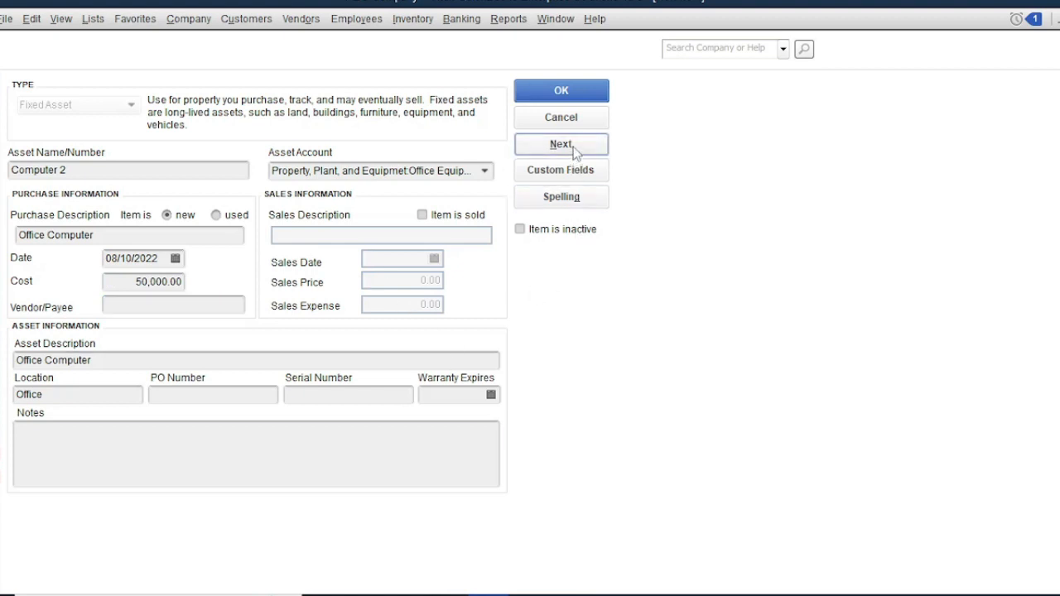
Name the new fixed asset item "Tables and Chairs" and enter "Office Furniture" as its purchase description.
{"action": "type", "text": "T"}
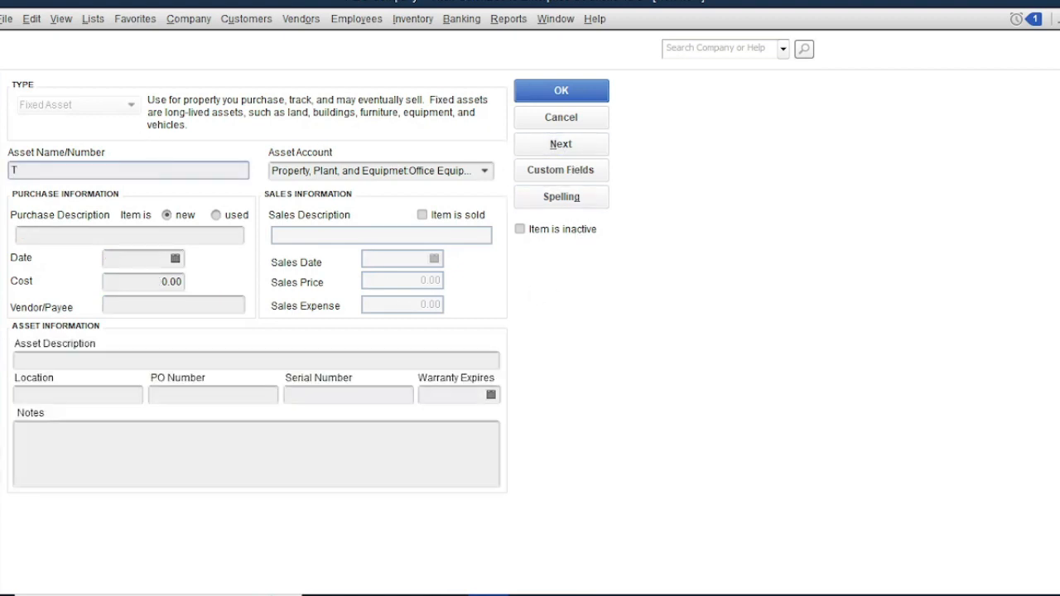
{"action": "type", "text": "ables and Chairs"}
{"action": "left_click", "coordinate": [124, 236]}
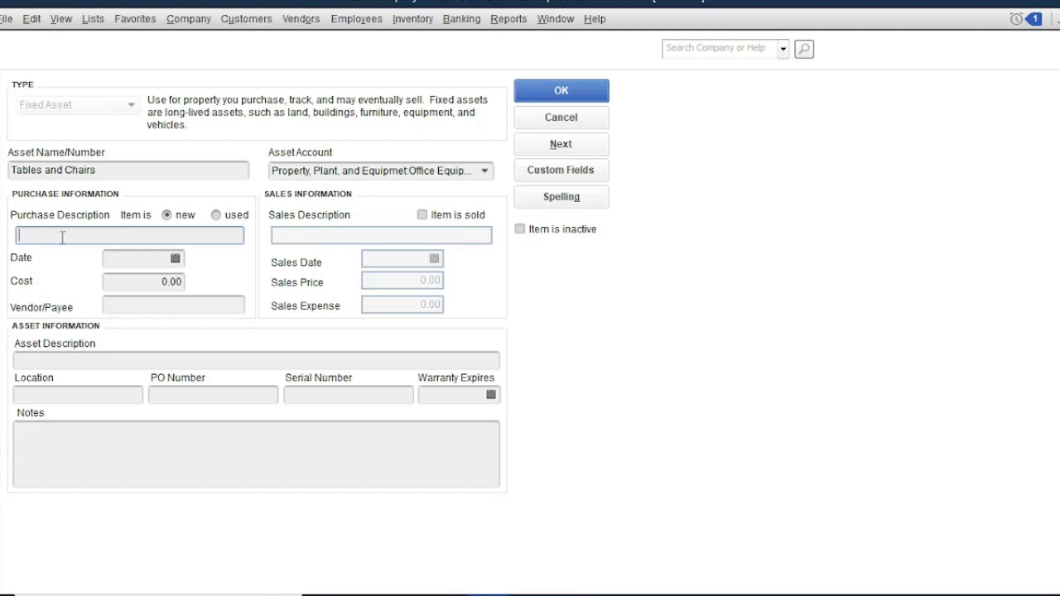
{"action": "type", "text": "F"}
{"action": "key", "text": "BackSpace"}
{"action": "type", "text": "U"}
{"action": "key", "text": "BackSpace"}
{"action": "type", "text": "Furn"}
{"action": "key", "text": "BackSpace"}
{"action": "key", "text": "BackSpace"}
{"action": "key", "text": "BackSpace"}
{"action": "key", "text": "BackSpace"}
{"action": "type", "text": "Office Furniture"}
Set the purchase date of Tables and Chairs to 08/10/2022 and its cost to 60,000.
{"action": "left_click", "coordinate": [175, 260]}
{"action": "left_click", "coordinate": [236, 356]}
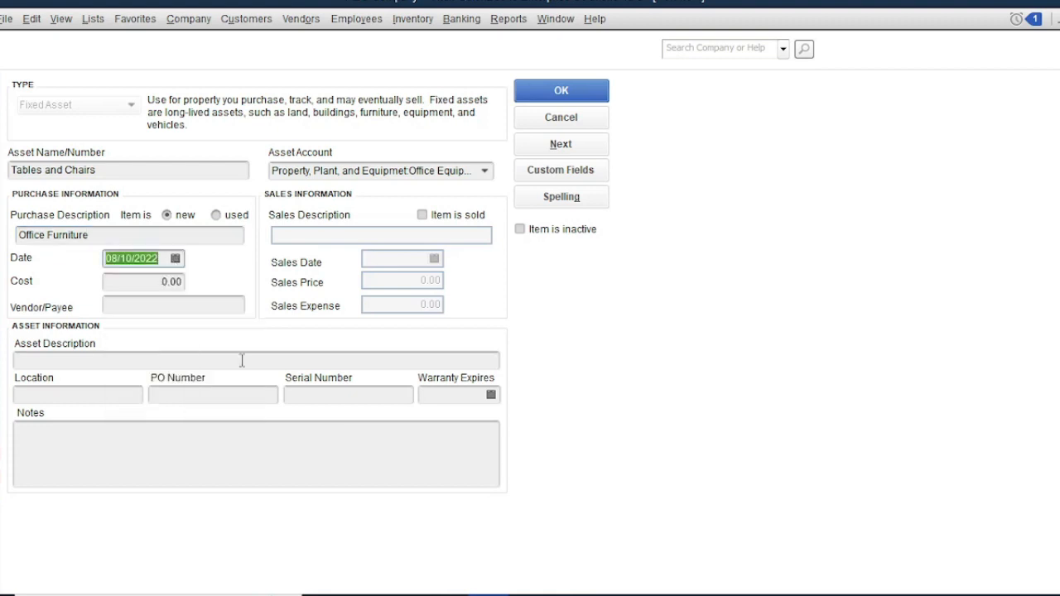
{"action": "key", "text": "Tab"}
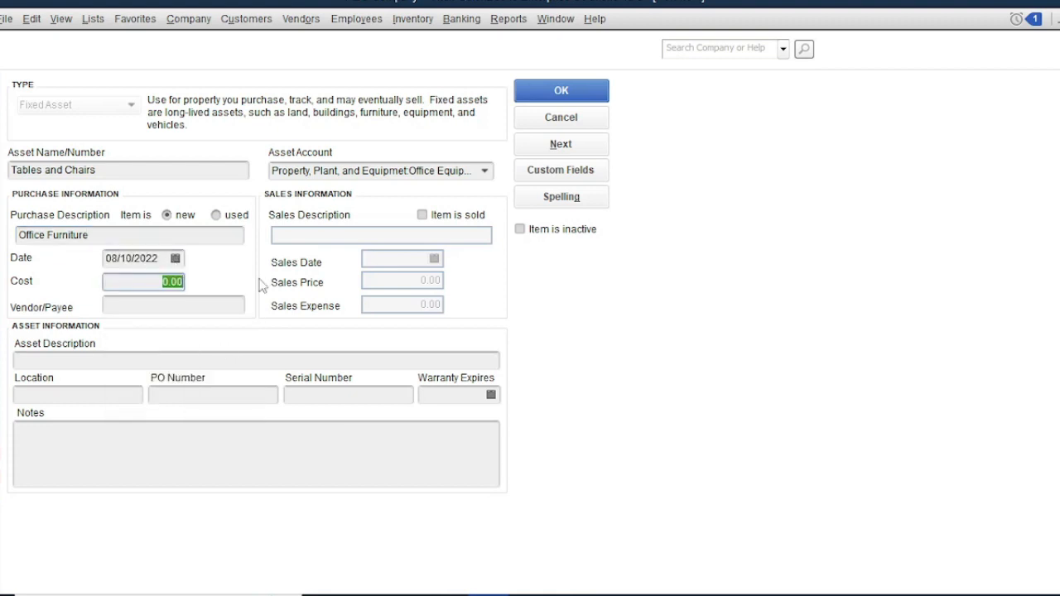
{"action": "type", "text": "60000"}
{"action": "left_click", "coordinate": [213, 311]}
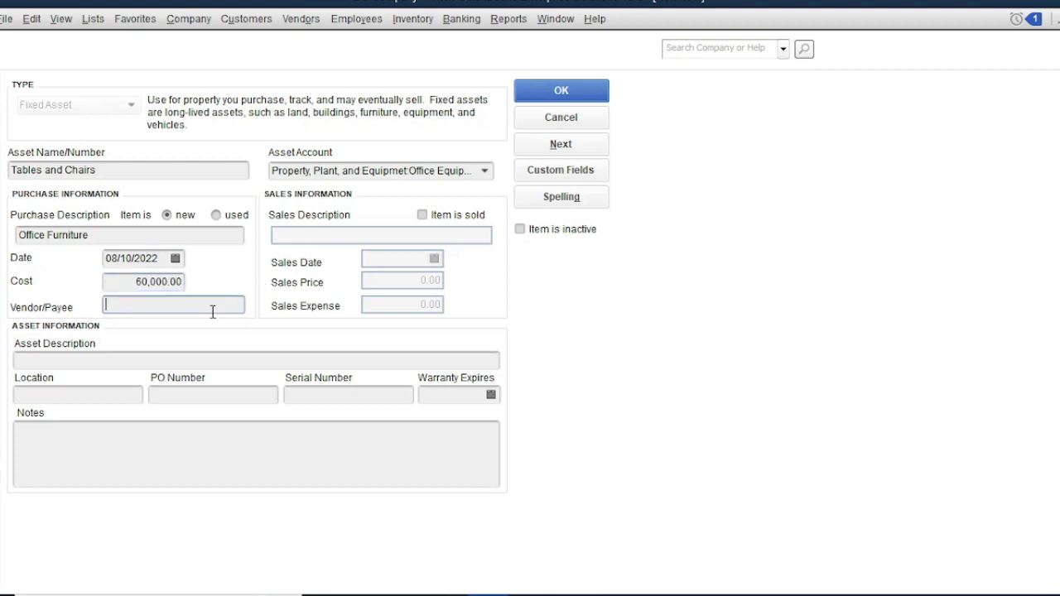
Enter asset description "Office Furniture" and location "Office" for Tables and Chairs, and save it to continue with another item.
{"action": "left_click", "coordinate": [113, 359]}
{"action": "type", "text": "Offic"}
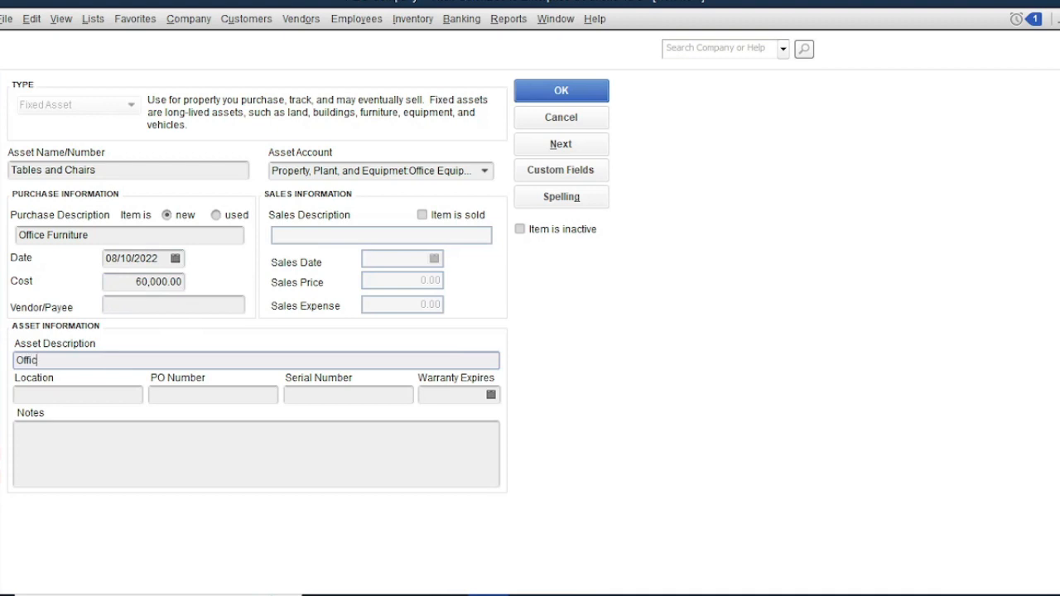
{"action": "type", "text": "e Furniture"}
{"action": "left_click", "coordinate": [104, 394]}
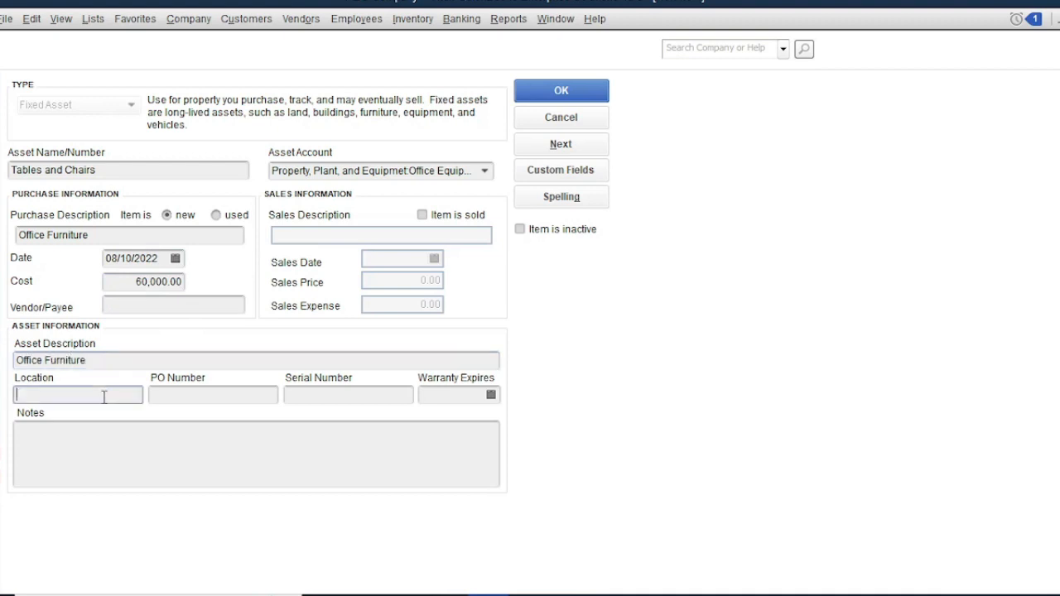
{"action": "type", "text": "Office"}
{"action": "left_click", "coordinate": [132, 362]}
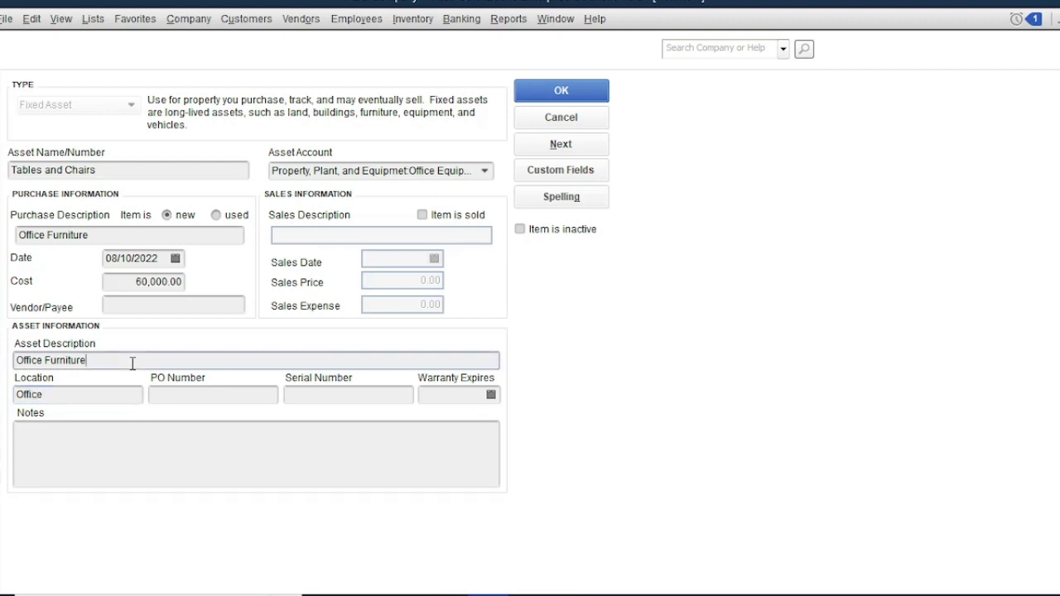
{"action": "left_click", "coordinate": [106, 395]}
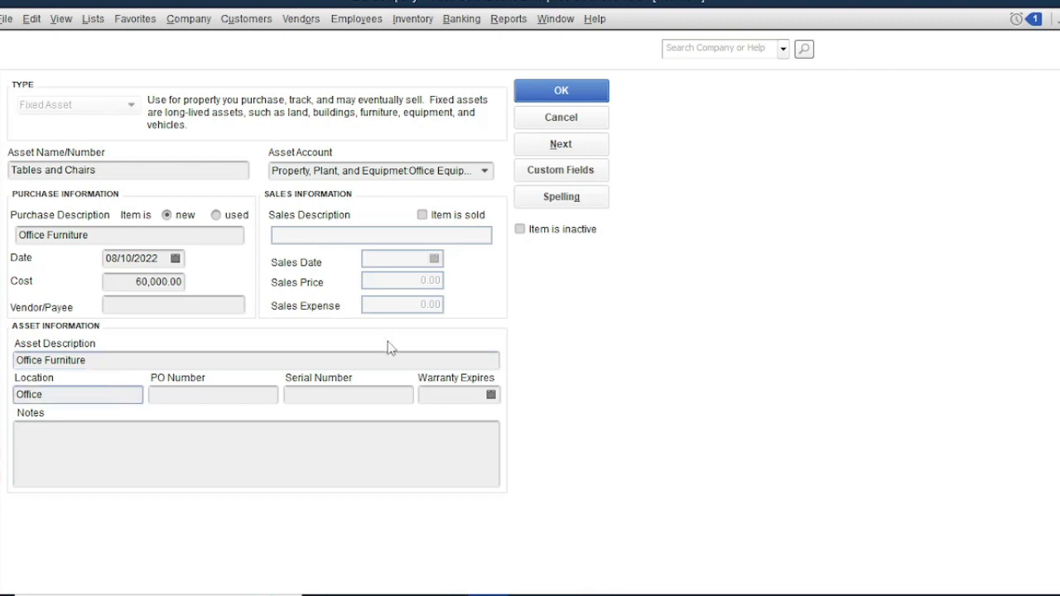
{"action": "left_click", "coordinate": [552, 146]}
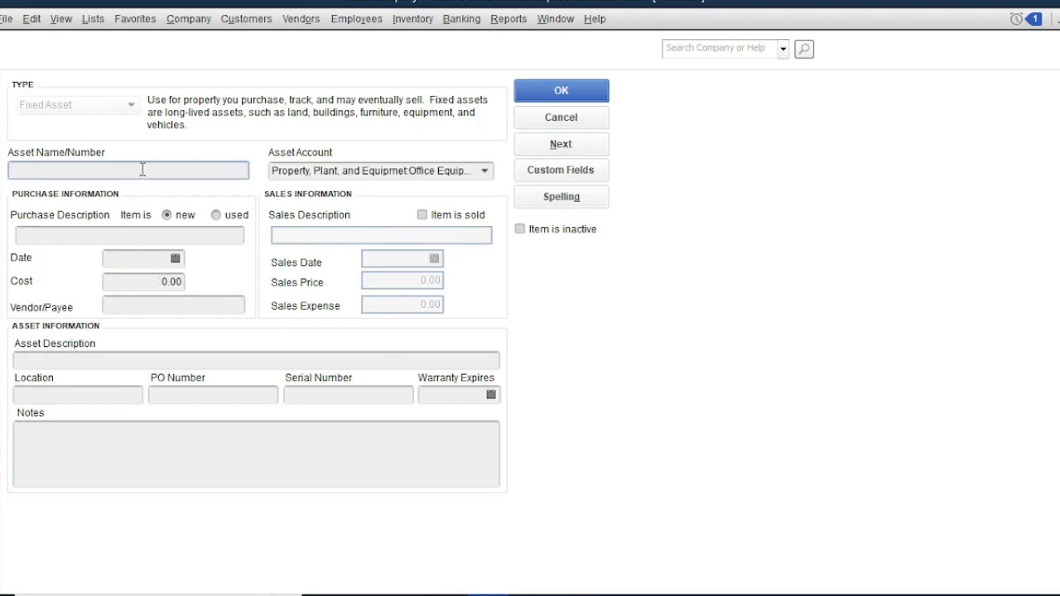
Name the new fixed asset item "Computer 3" and enter "Store Computer" as both its purchase and asset description.
{"action": "type", "text": "Computer 3"}
{"action": "left_click", "coordinate": [127, 237]}
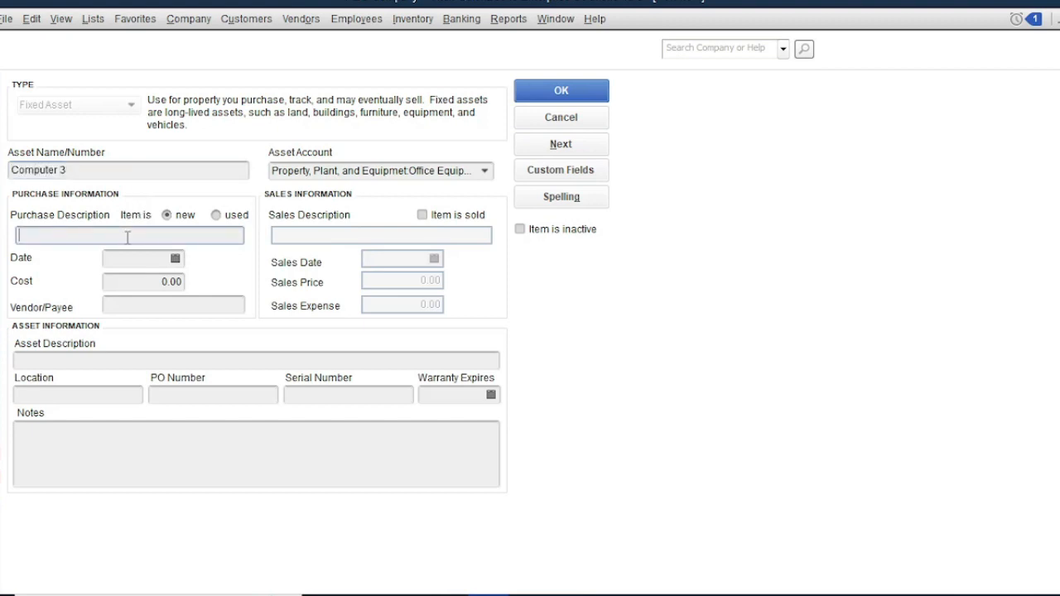
{"action": "type", "text": "Store Computer"}
{"action": "left_click", "coordinate": [84, 356]}
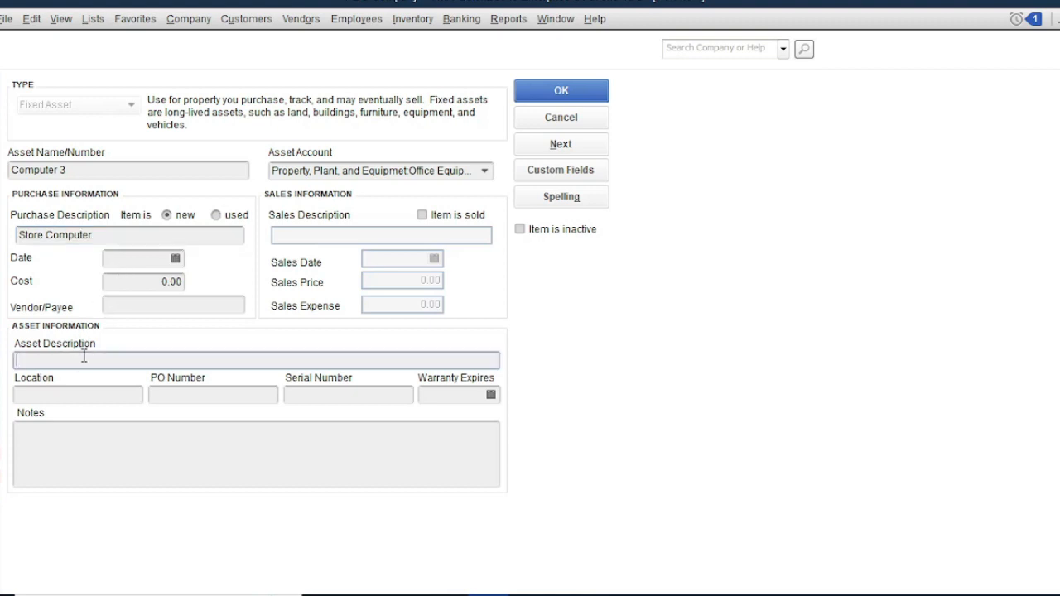
{"action": "type", "text": "Store Computer"}
Set Computer 3's purchase date to 08/10/2022 and its cost to 45,000.
{"action": "left_click", "coordinate": [174, 259]}
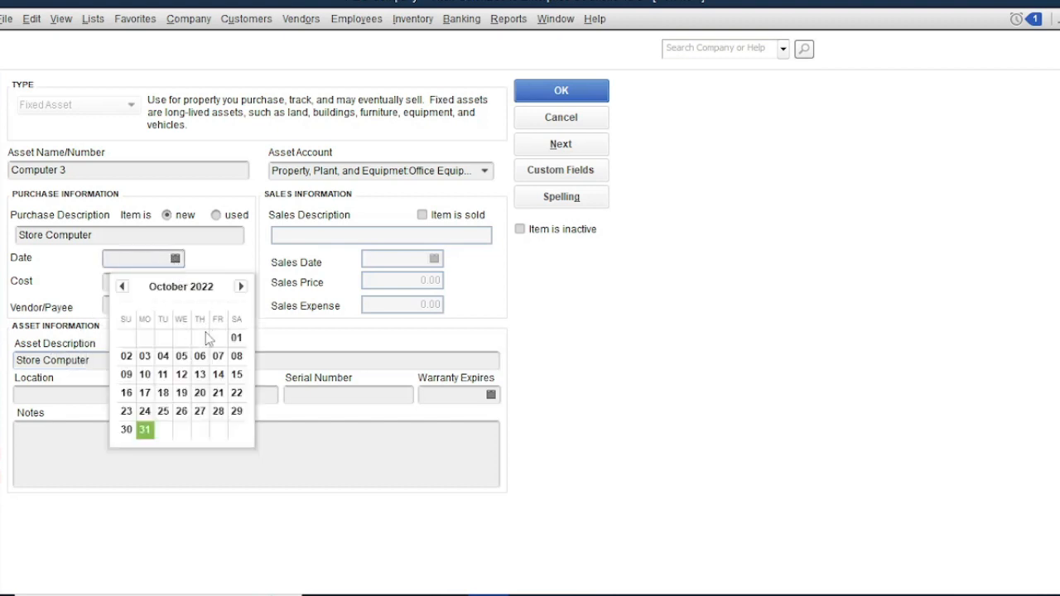
{"action": "left_click", "coordinate": [237, 356]}
{"action": "left_click", "coordinate": [166, 283]}
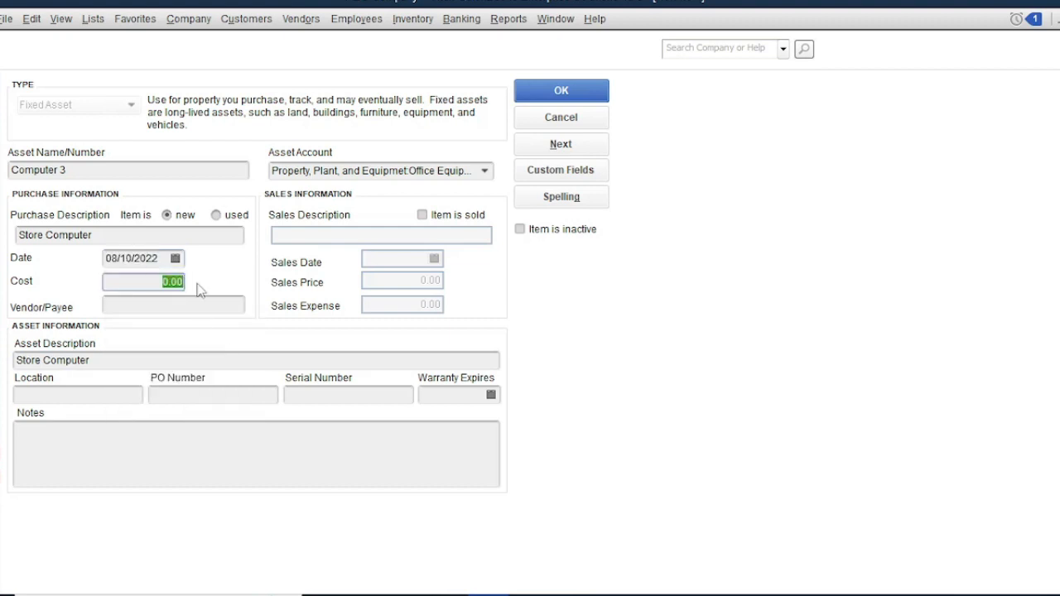
{"action": "type", "text": "45000"}
{"action": "left_click", "coordinate": [176, 310]}
Set the location of Computer 3 to "Store" and save it to continue with another item.
{"action": "left_click", "coordinate": [107, 393]}
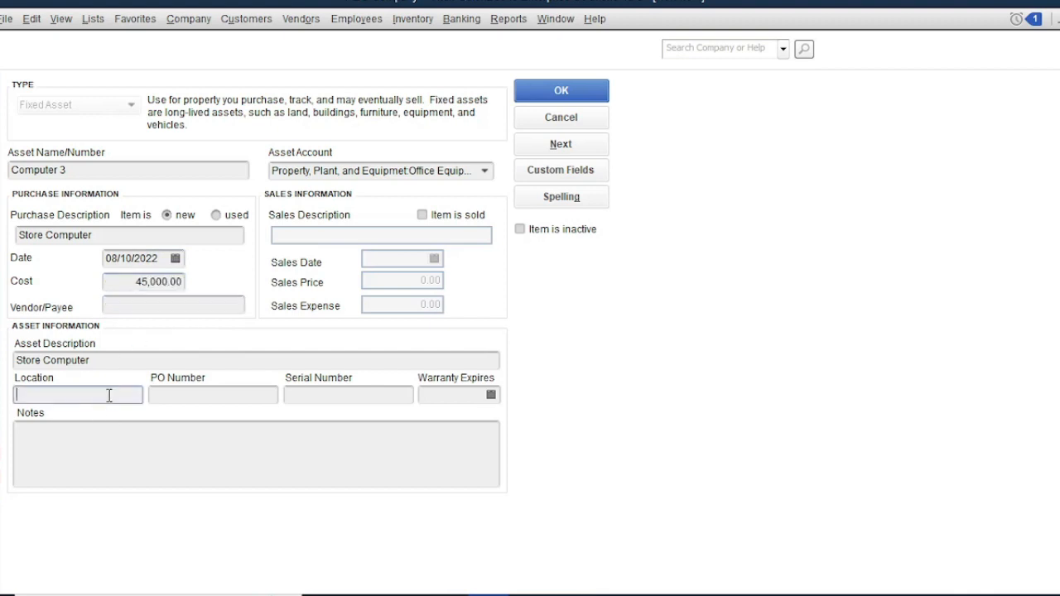
{"action": "type", "text": "Store"}
{"action": "left_click", "coordinate": [560, 145]}
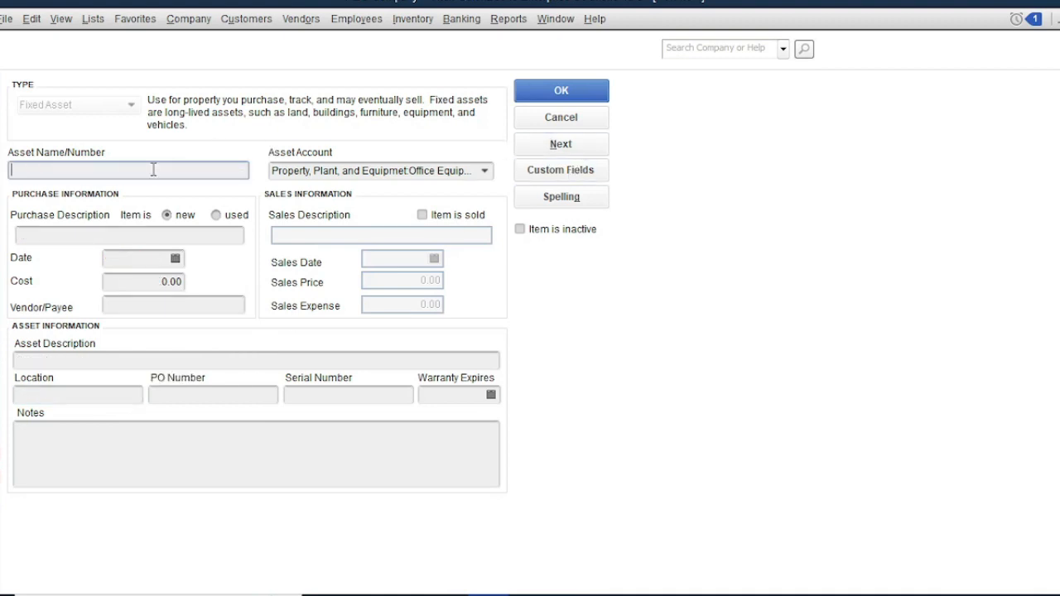
Name the new fixed asset item "Tables and Chair 2" and enter "Store Furniture" as its purchase description.
{"action": "type", "text": "O"}
{"action": "key", "text": "BackSpace"}
{"action": "type", "text": "Tables and Chair 2"}
{"action": "left_click", "coordinate": [132, 234]}
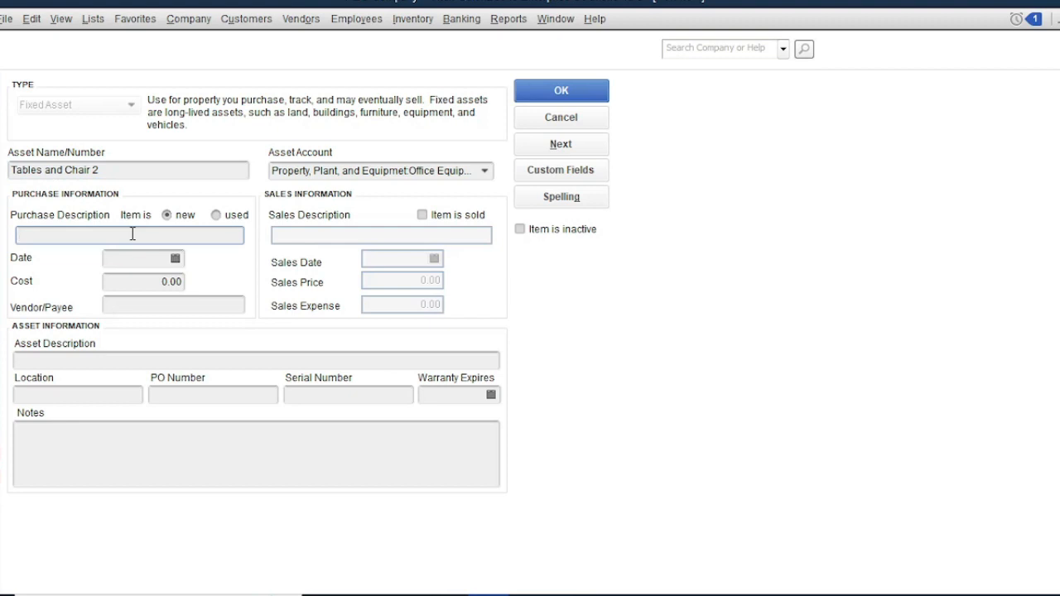
{"action": "type", "text": "Store Furniture"}
Set the purchase date of Tables and Chair 2 to 08/10/2022 and its cost to 20,000.
{"action": "left_click", "coordinate": [175, 258]}
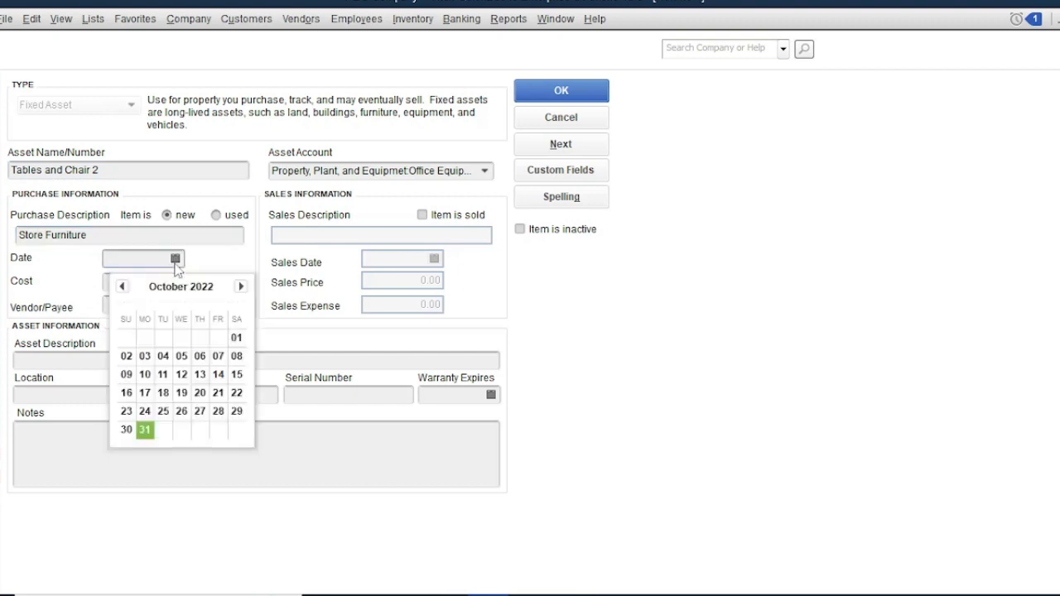
{"action": "left_click", "coordinate": [236, 356]}
{"action": "left_click", "coordinate": [157, 281]}
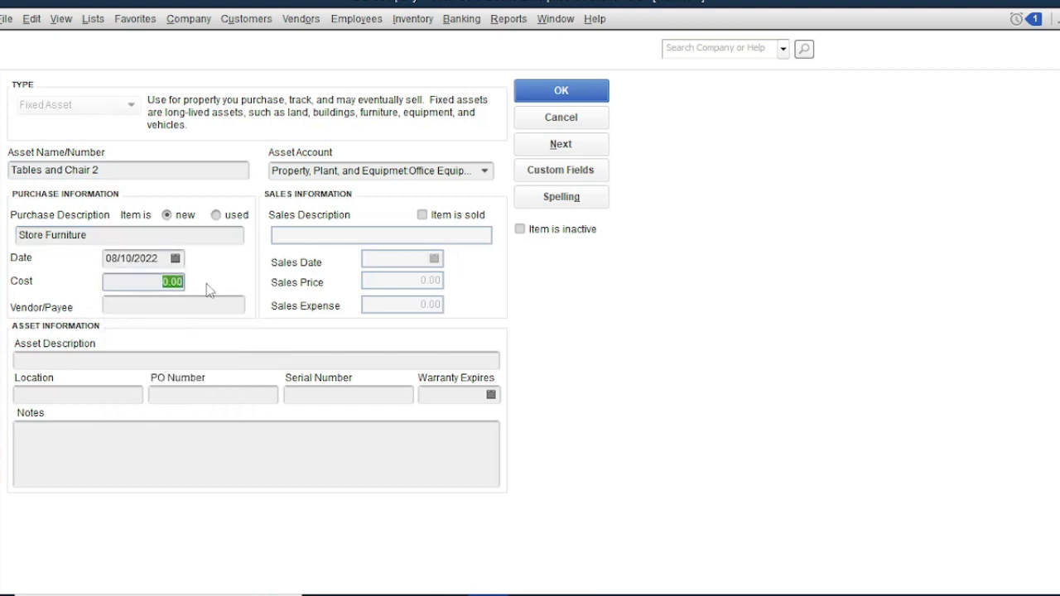
{"action": "type", "text": "2"}
{"action": "type", "text": "0000"}
{"action": "left_click", "coordinate": [203, 307]}
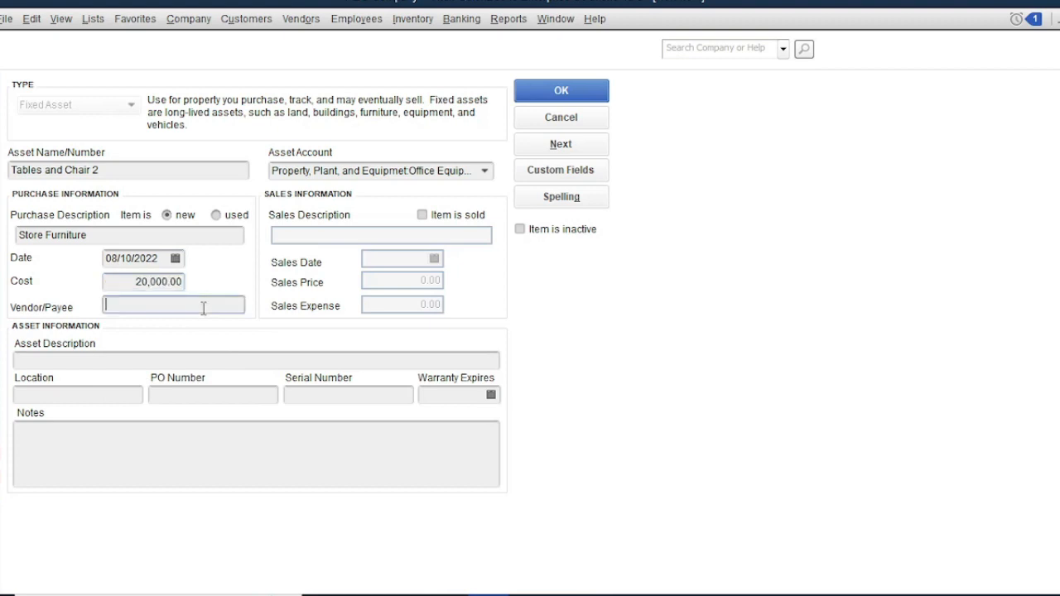
Enter "Store Furniture" as the asset description and "Store" as the location of Tables and Chair 2.
{"action": "left_click", "coordinate": [102, 364]}
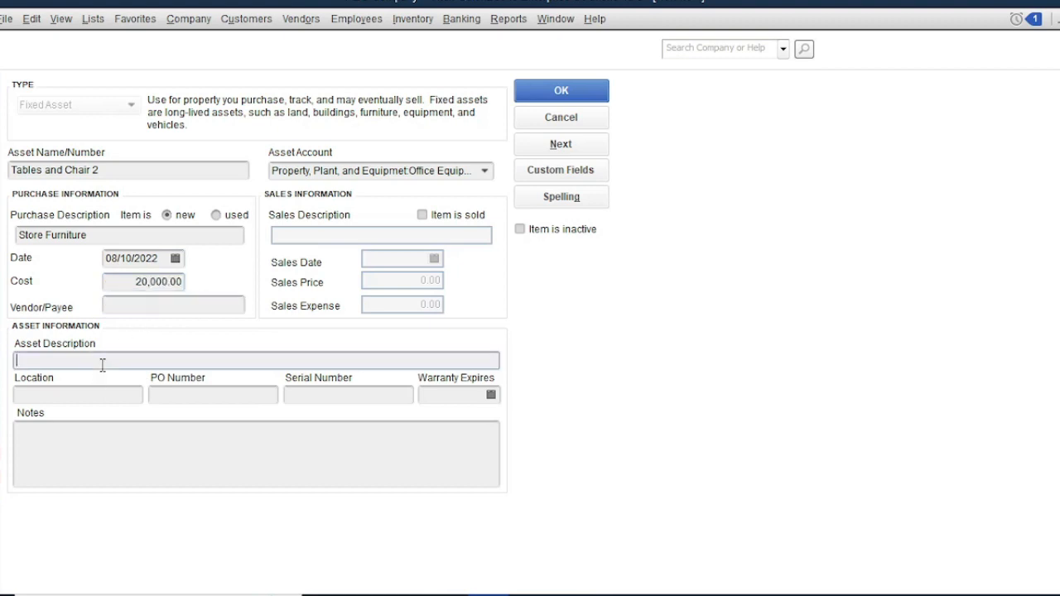
{"action": "type", "text": "Store Furniture"}
{"action": "left_click", "coordinate": [95, 395]}
{"action": "type", "text": "St"}
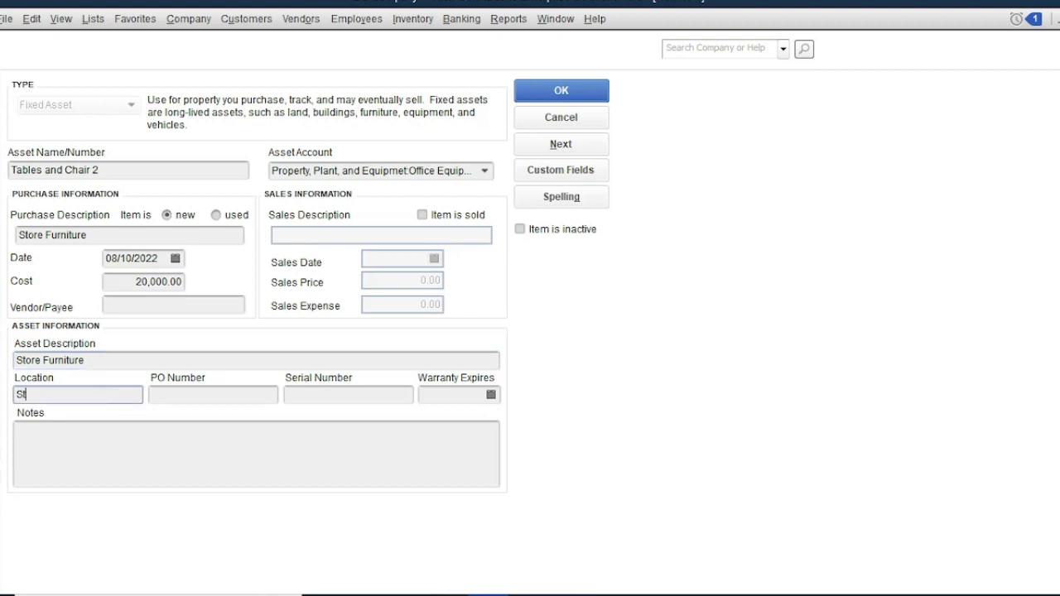
{"action": "type", "text": "ore"}
Save the Tables and Chair 2 item, close its form and return to the home page.
{"action": "left_click", "coordinate": [547, 97]}
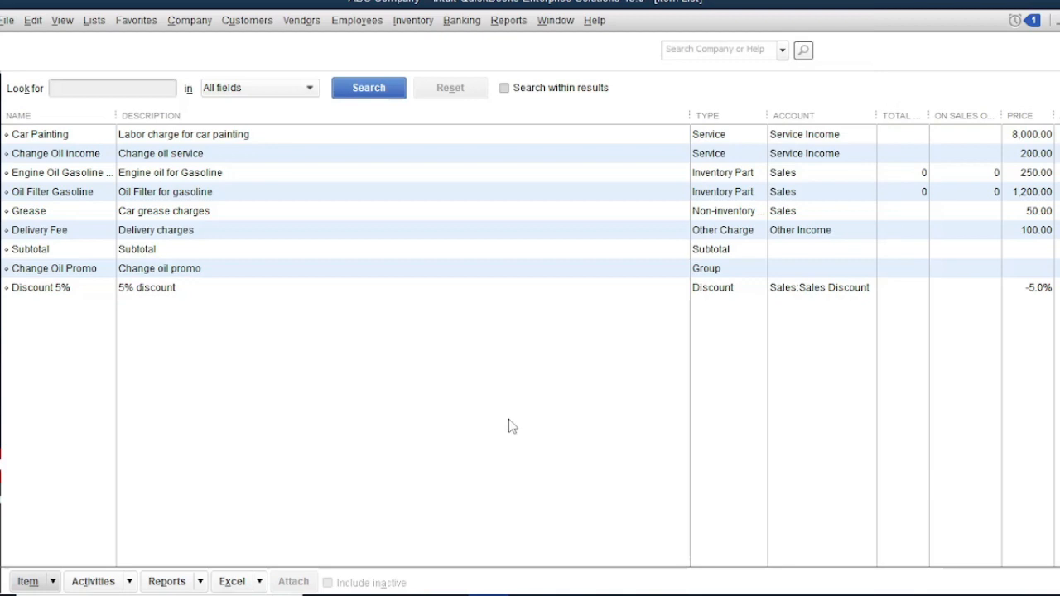
{"action": "left_click", "coordinate": [190, 23]}
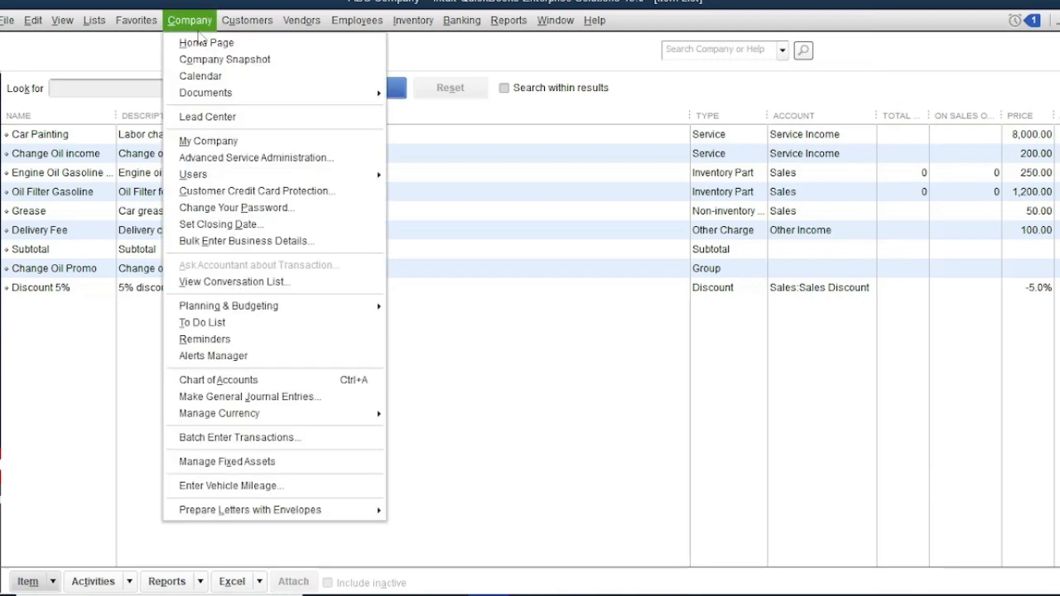
{"action": "left_click", "coordinate": [202, 42]}
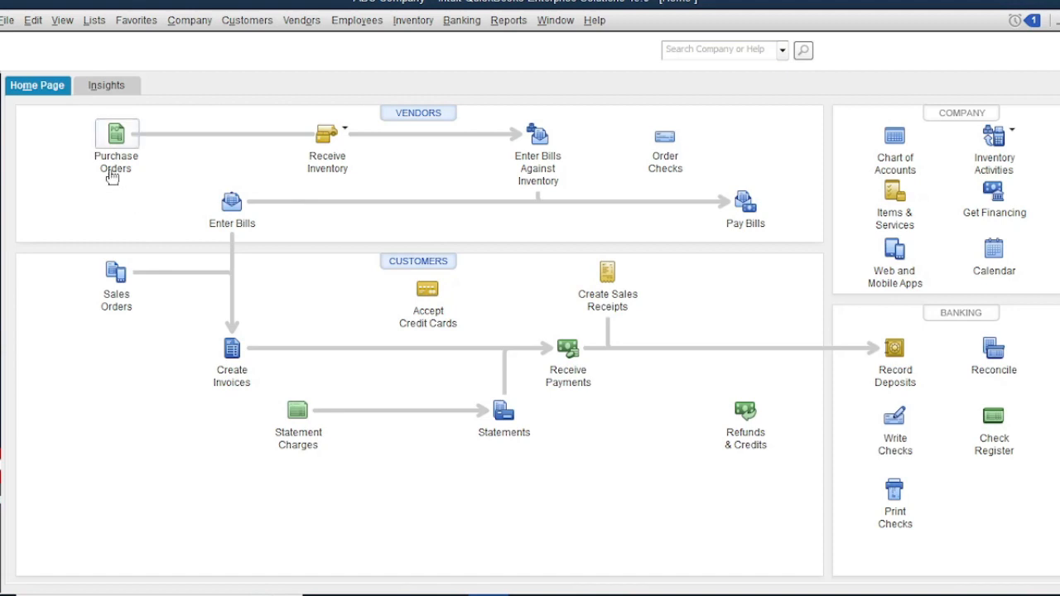
Start a purchase order and add a new vendor named "King Office Supplies" to it.
{"action": "left_click", "coordinate": [118, 137]}
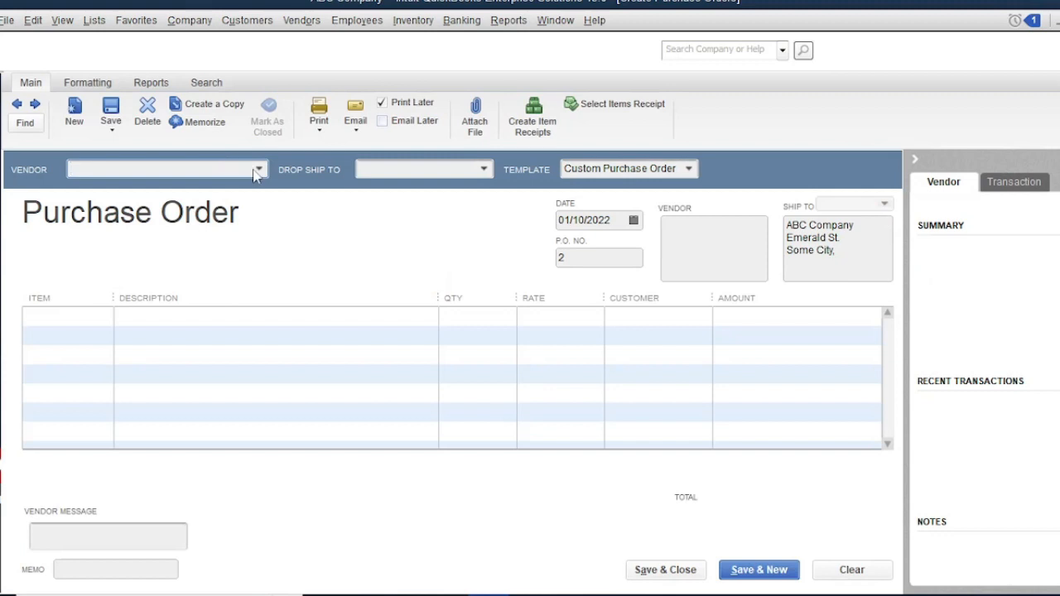
{"action": "left_click", "coordinate": [259, 169]}
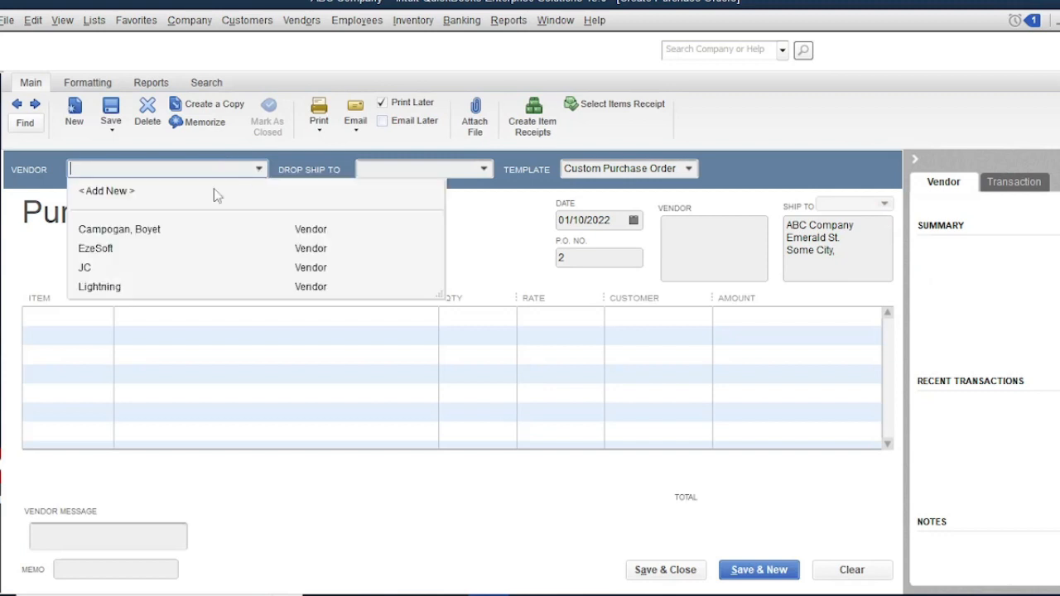
{"action": "left_click", "coordinate": [121, 192]}
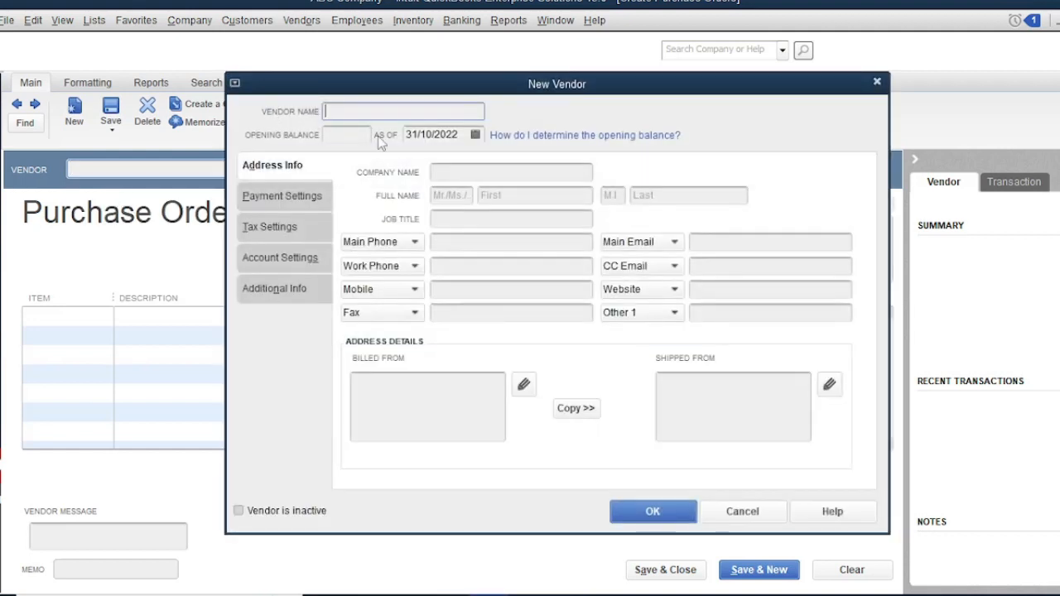
{"action": "type", "text": "King Office S"}
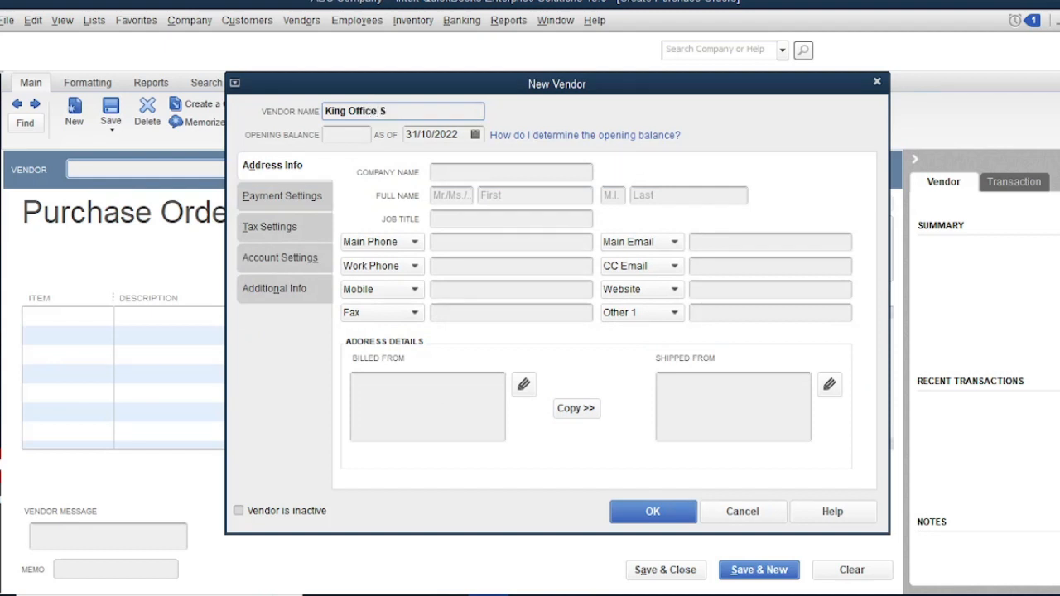
{"action": "type", "text": "upplies"}
Fill in the street and city of the new vendor's billing address and save the vendor.
{"action": "left_click", "coordinate": [398, 387]}
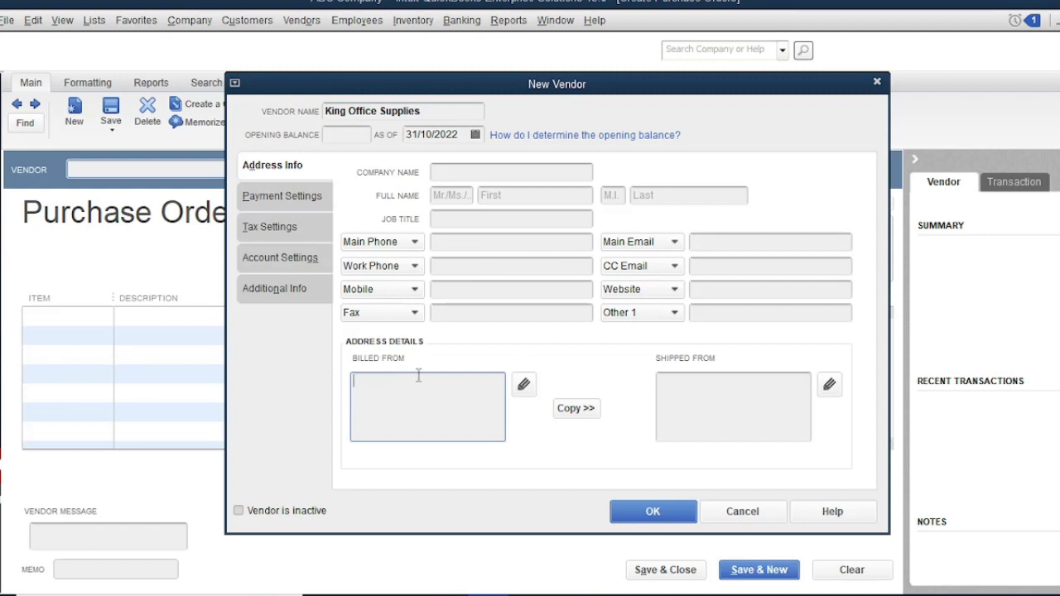
{"action": "left_click", "coordinate": [524, 386]}
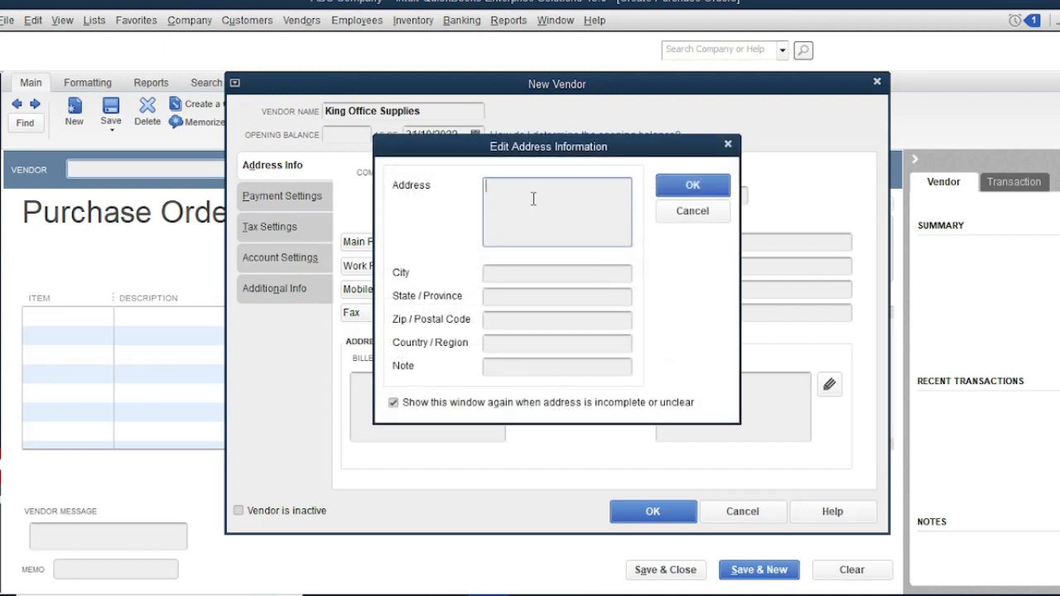
{"action": "type", "text": "Mars St."}
{"action": "left_click", "coordinate": [542, 274]}
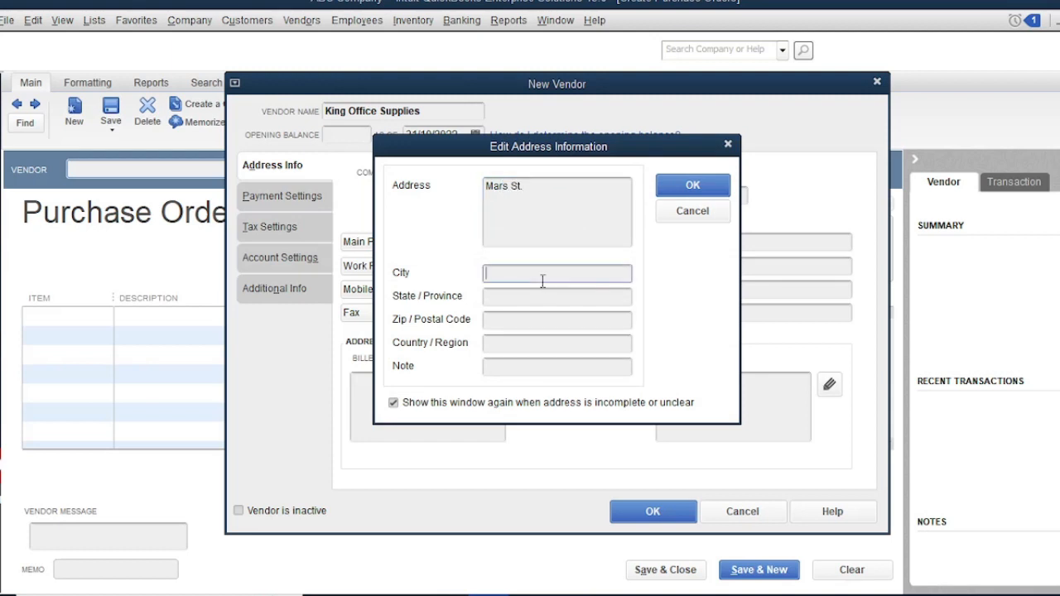
{"action": "type", "text": "Your City"}
{"action": "left_click", "coordinate": [693, 186]}
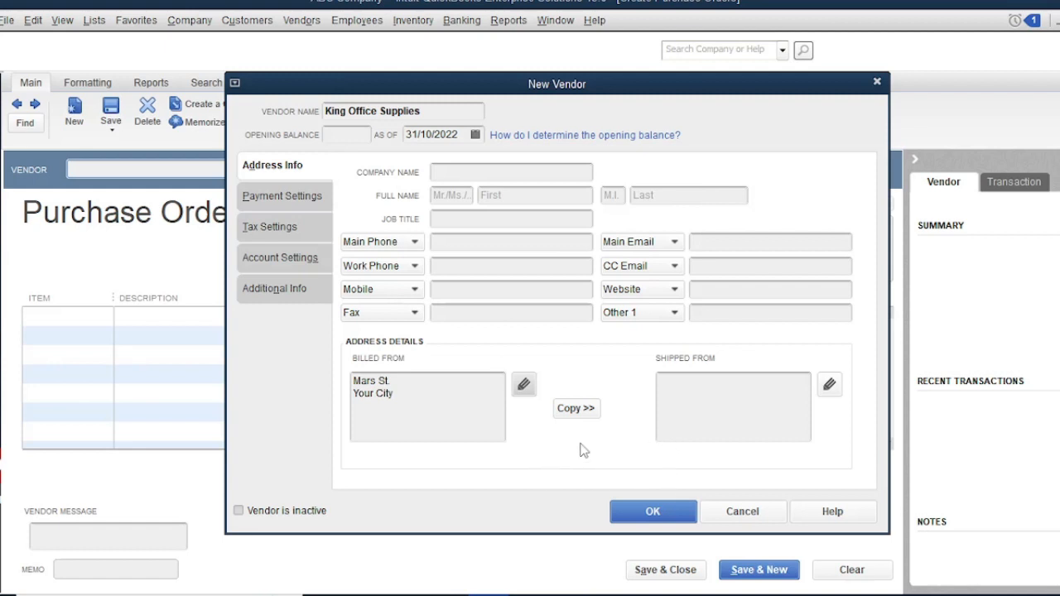
{"action": "left_click", "coordinate": [653, 511]}
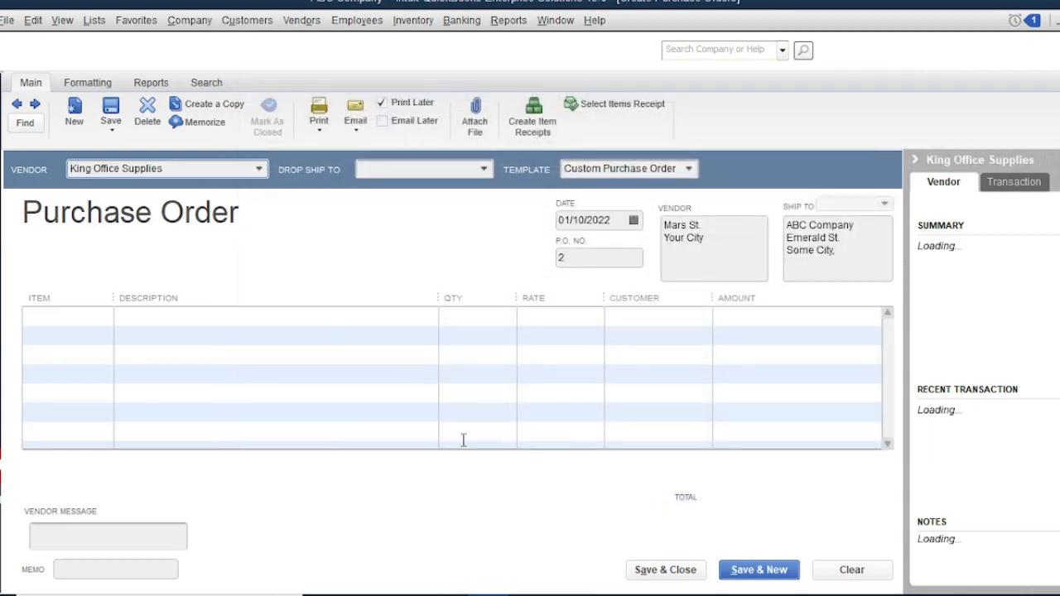
Add the fixed asset items Computer 1, Computer 2 and Computer 3 as the first three lines of the purchase order.
{"action": "left_click", "coordinate": [86, 317]}
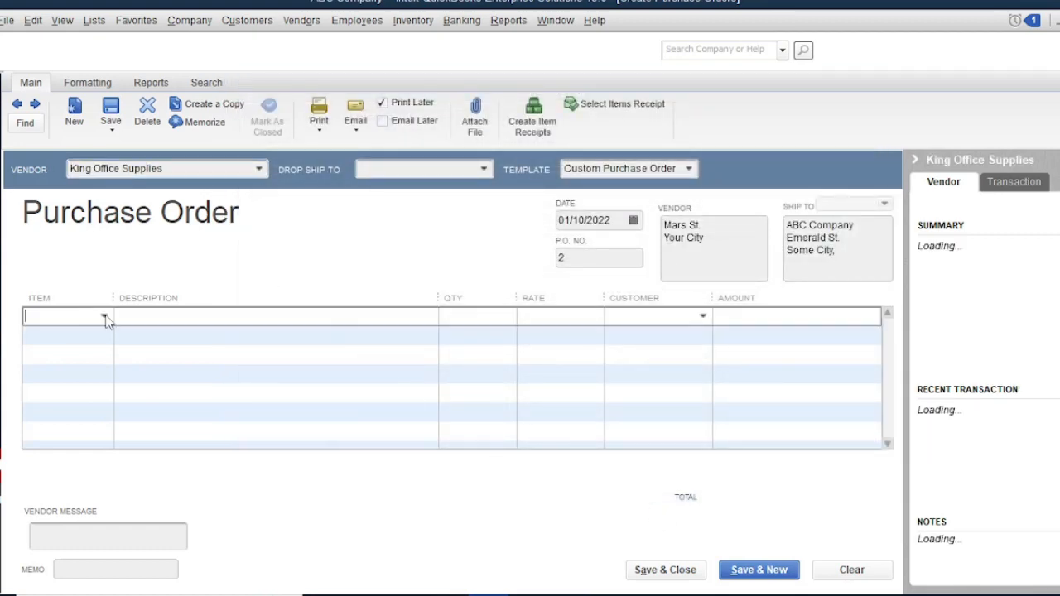
{"action": "left_click", "coordinate": [104, 317]}
{"action": "left_click", "coordinate": [97, 436]}
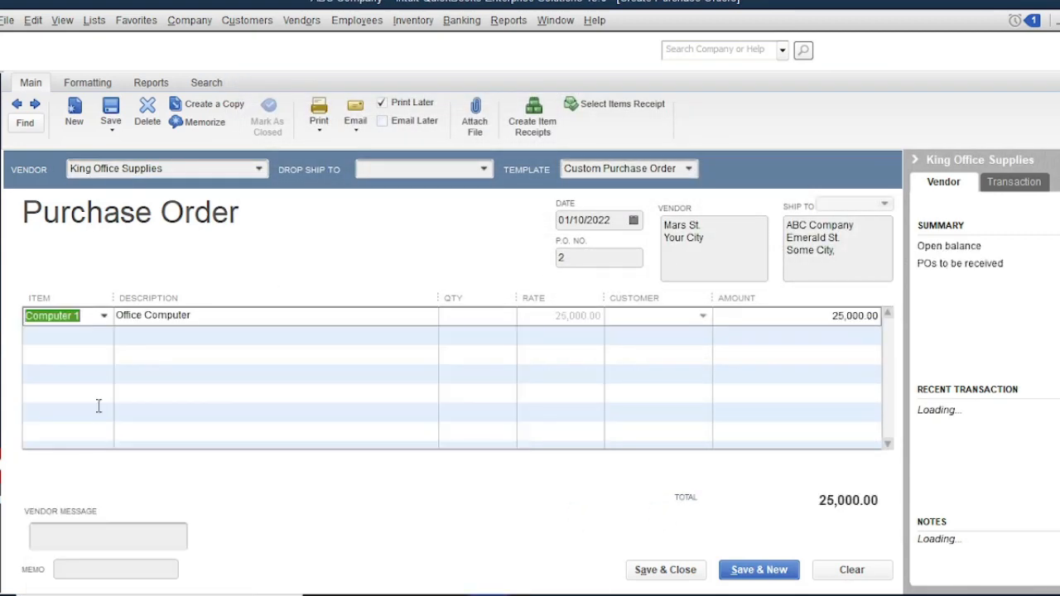
{"action": "left_click", "coordinate": [106, 332]}
{"action": "left_click", "coordinate": [103, 334]}
{"action": "left_click", "coordinate": [83, 458]}
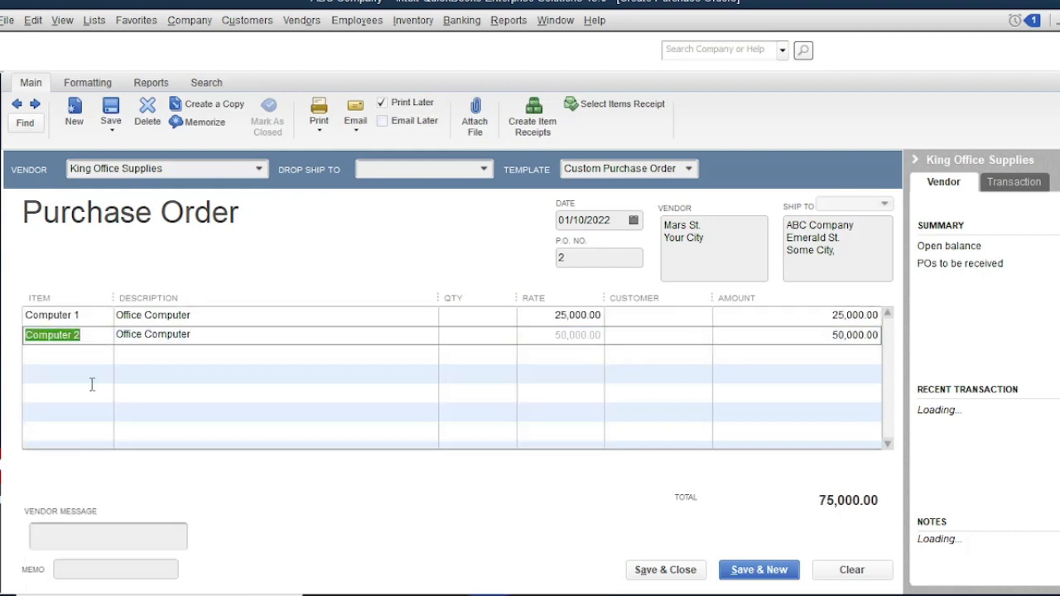
{"action": "left_click", "coordinate": [100, 356]}
{"action": "left_click", "coordinate": [102, 356]}
{"action": "left_click", "coordinate": [84, 492]}
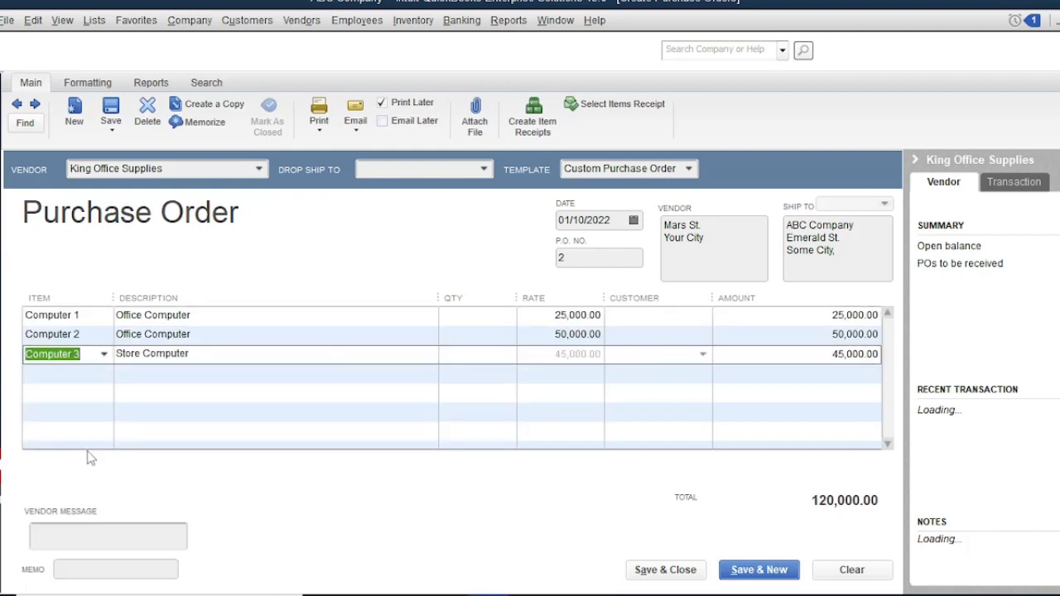
Add the furniture items Tables and Chairs and Tables and Chair 2 to the next two purchase order lines.
{"action": "left_click", "coordinate": [105, 377]}
{"action": "left_click", "coordinate": [103, 374]}
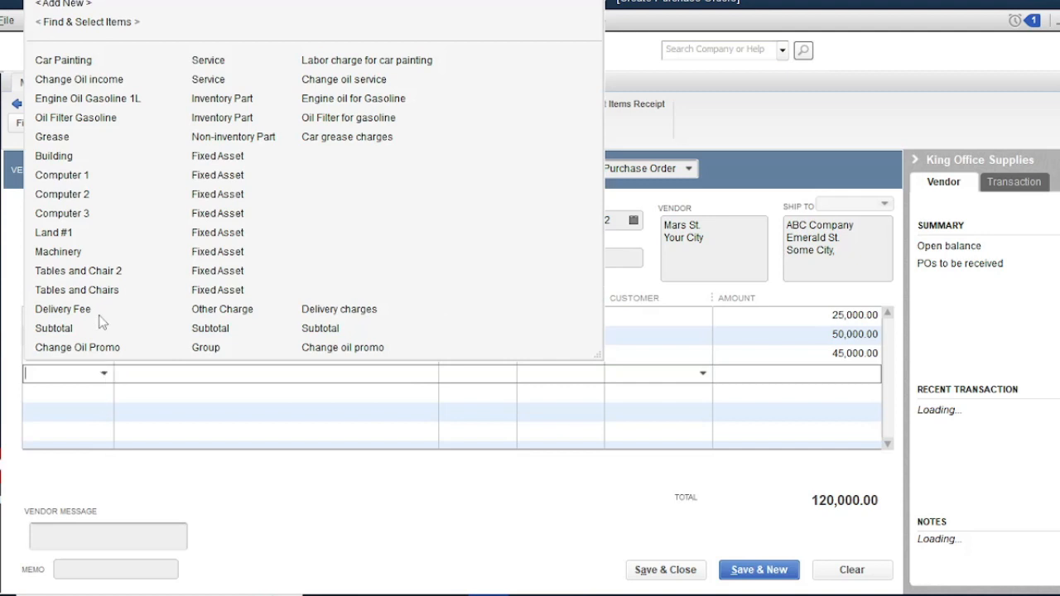
{"action": "left_click", "coordinate": [99, 291]}
{"action": "left_click", "coordinate": [102, 393]}
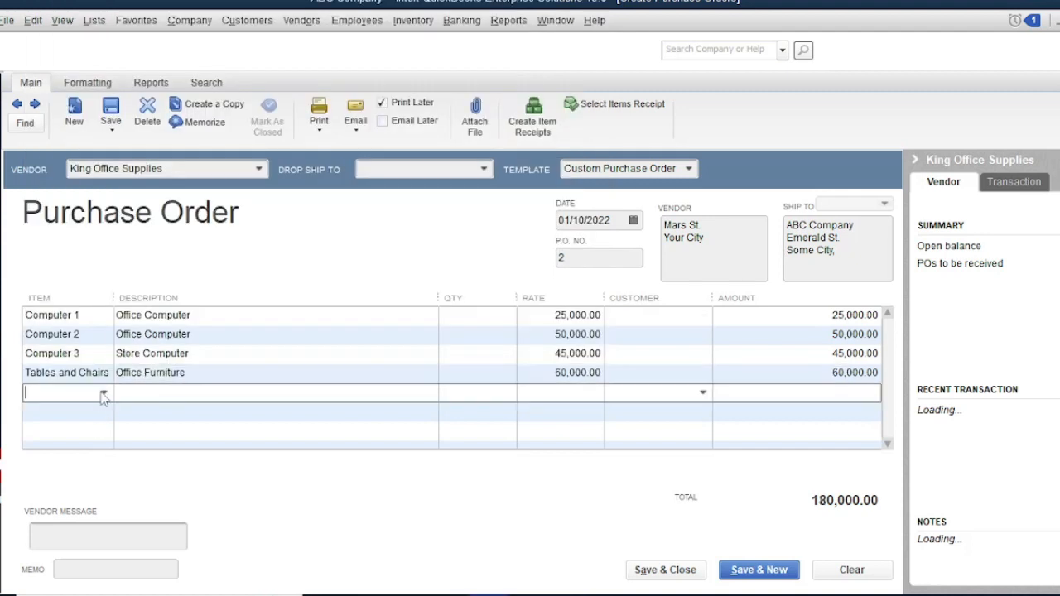
{"action": "left_click", "coordinate": [103, 392]}
{"action": "left_click", "coordinate": [110, 290]}
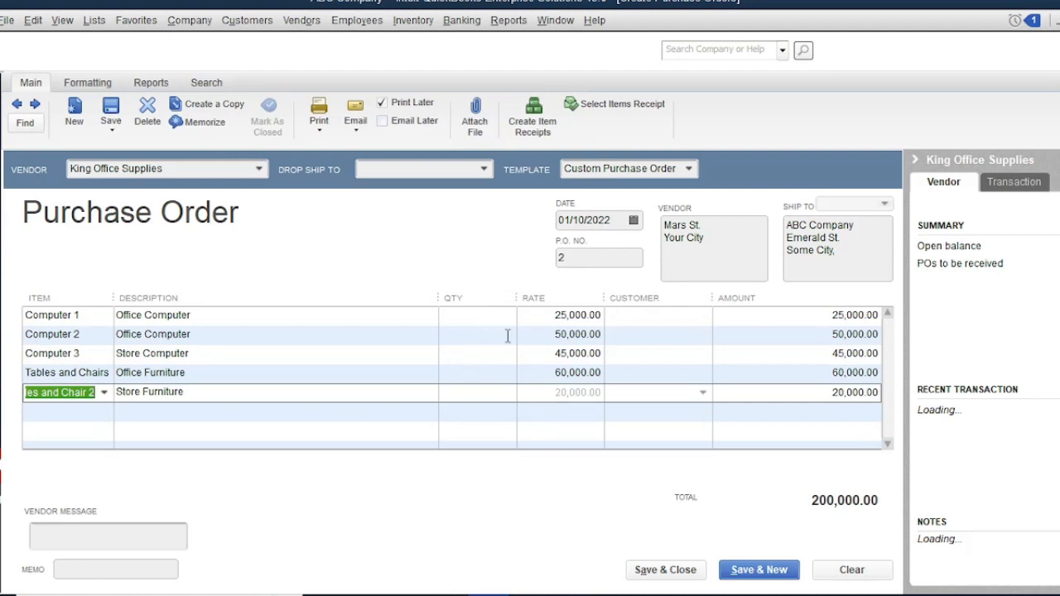
Replace the purchase order number, keep the date 01/10/2022, and save and close the purchase order.
{"action": "left_click", "coordinate": [586, 258]}
{"action": "type", "text": "1"}
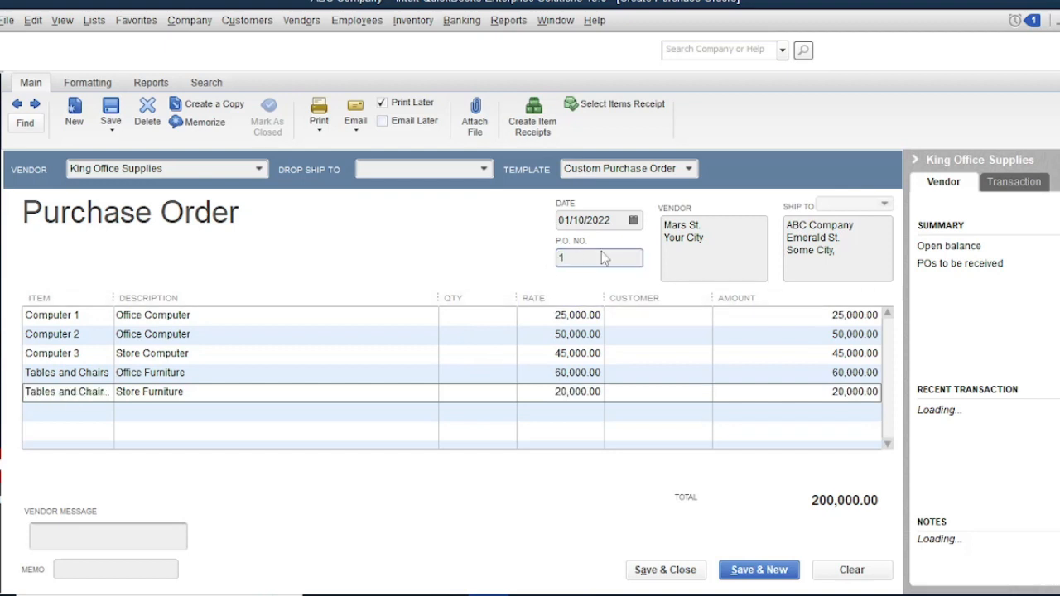
{"action": "left_click", "coordinate": [633, 221]}
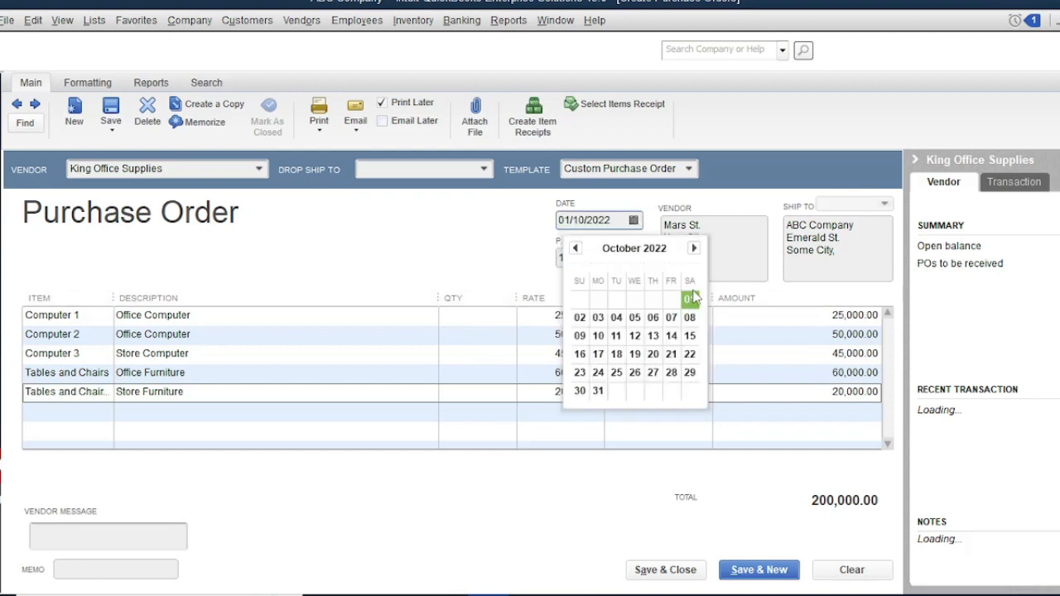
{"action": "left_click", "coordinate": [477, 260]}
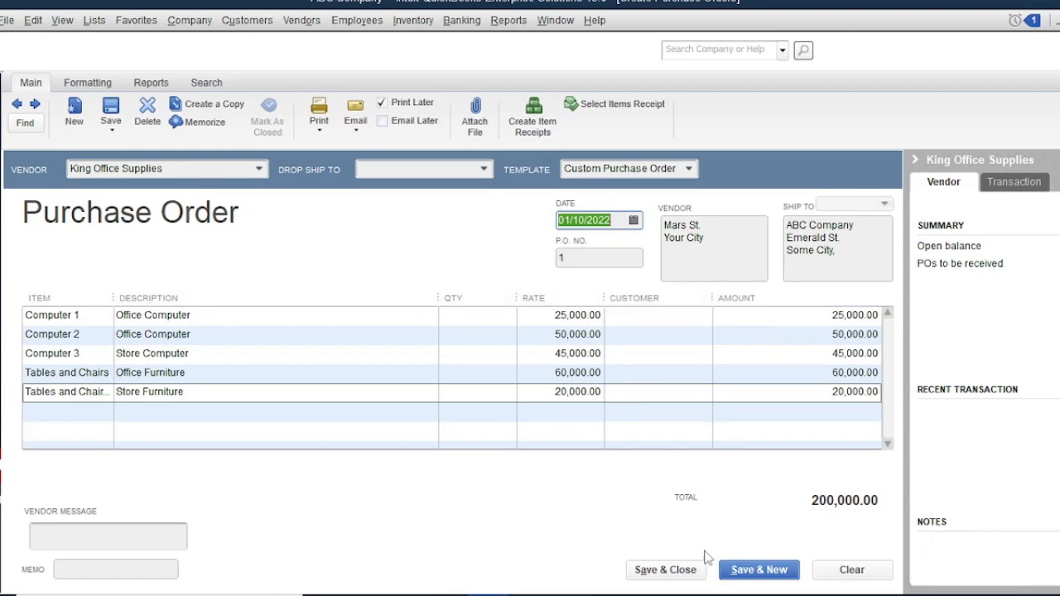
{"action": "left_click", "coordinate": [664, 569]}
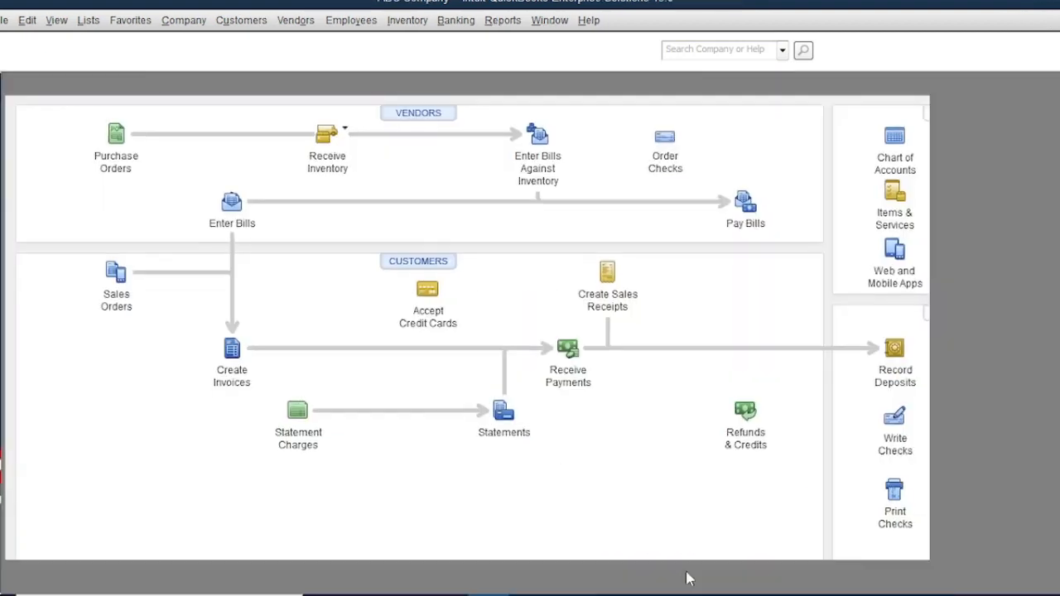
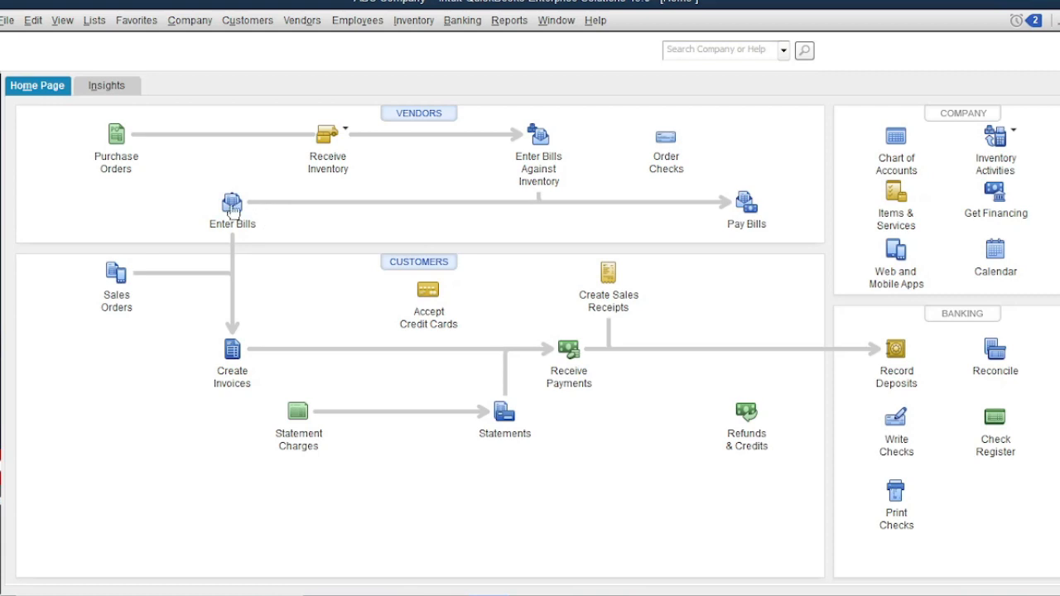
Start a bill for King Office Supplies and receive the items of its open purchase order dated 01/10/2022.
{"action": "left_click", "coordinate": [232, 204]}
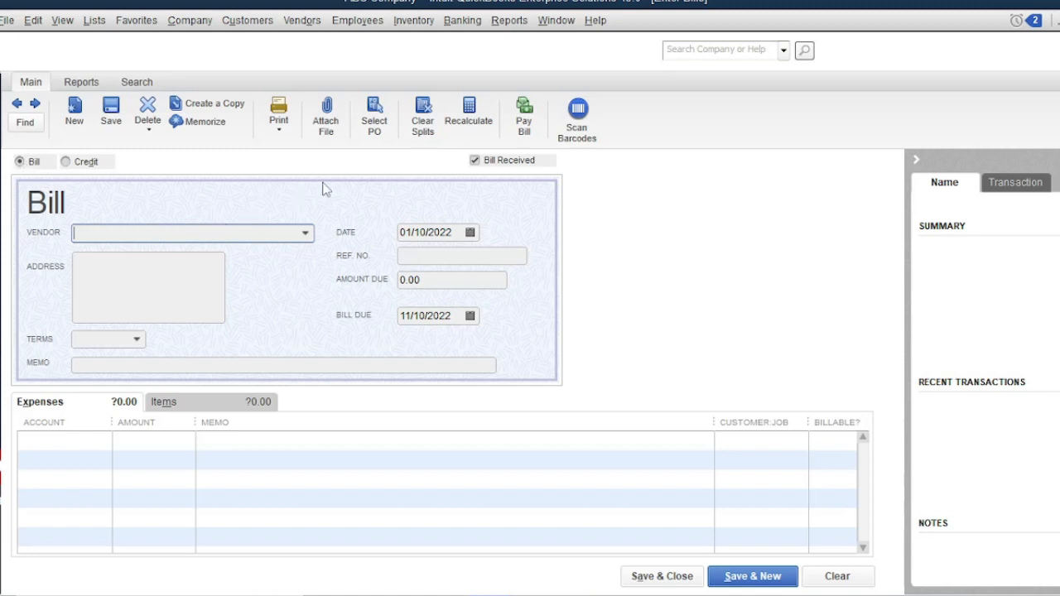
{"action": "left_click", "coordinate": [305, 235]}
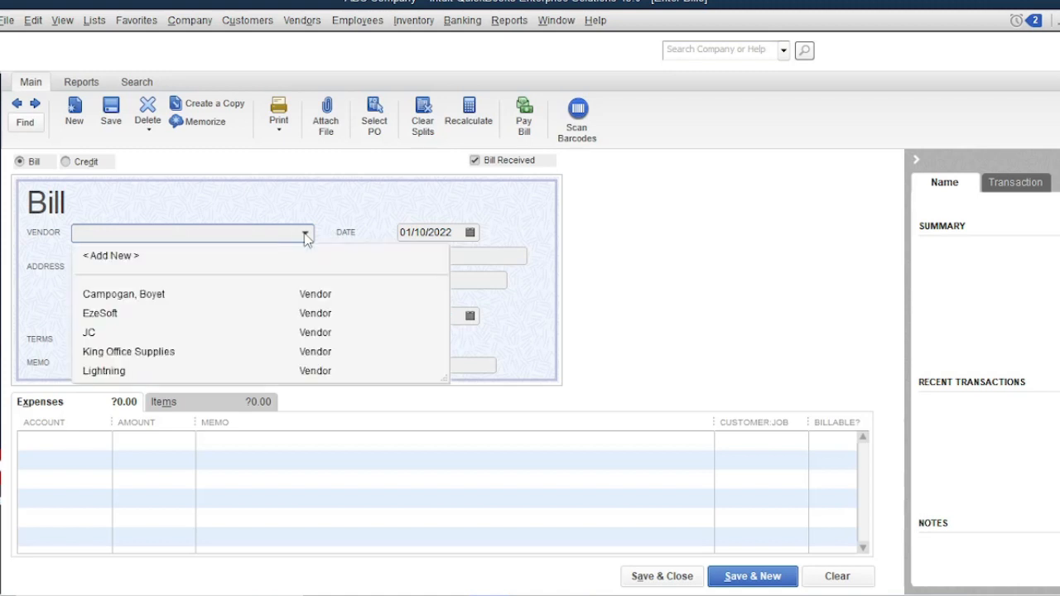
{"action": "left_click", "coordinate": [160, 352]}
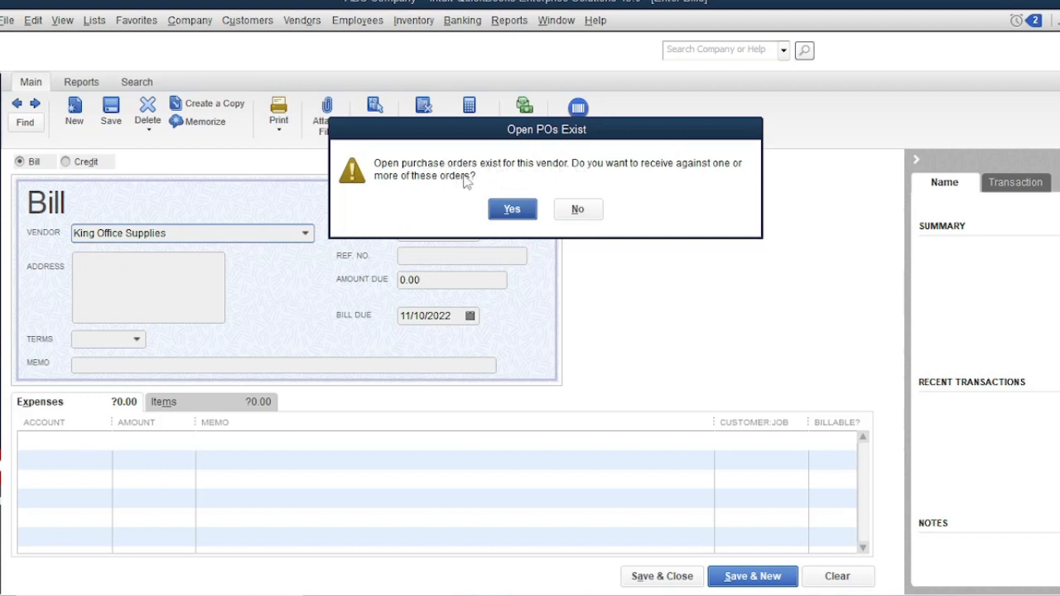
{"action": "left_click", "coordinate": [512, 211]}
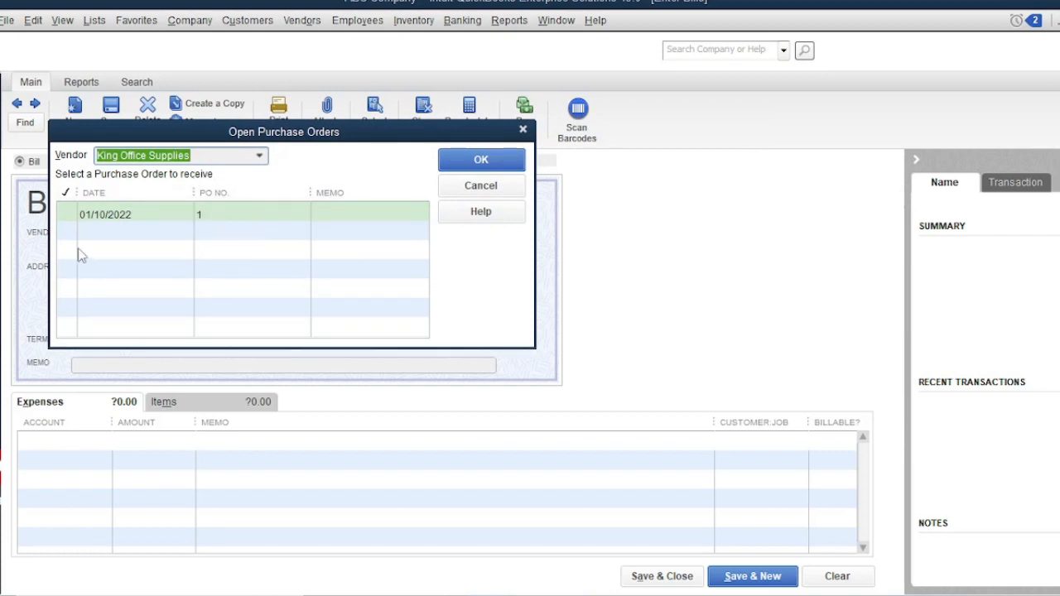
{"action": "left_click", "coordinate": [68, 213]}
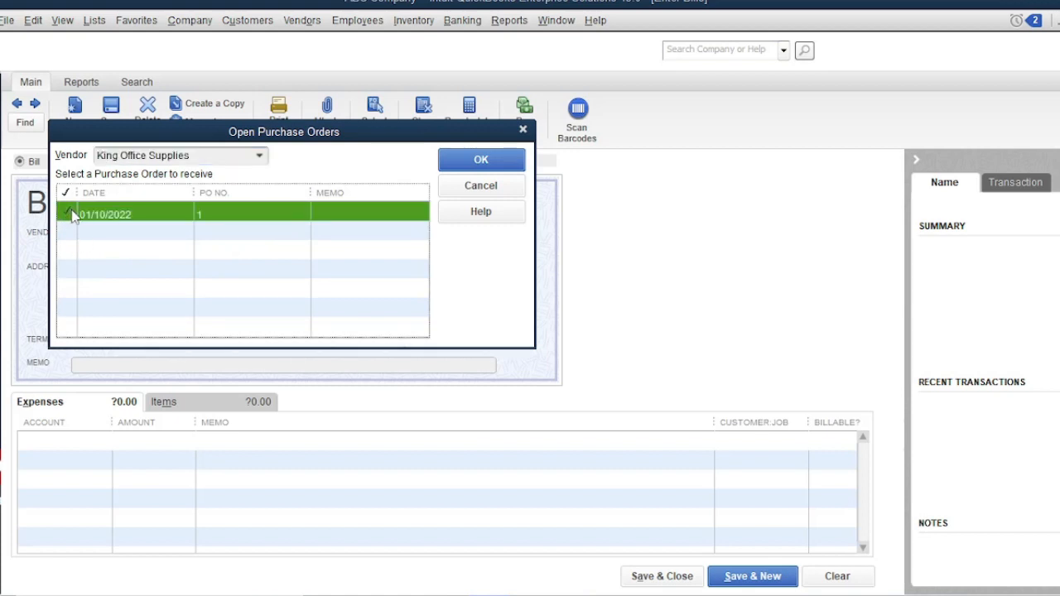
{"action": "left_click", "coordinate": [482, 160]}
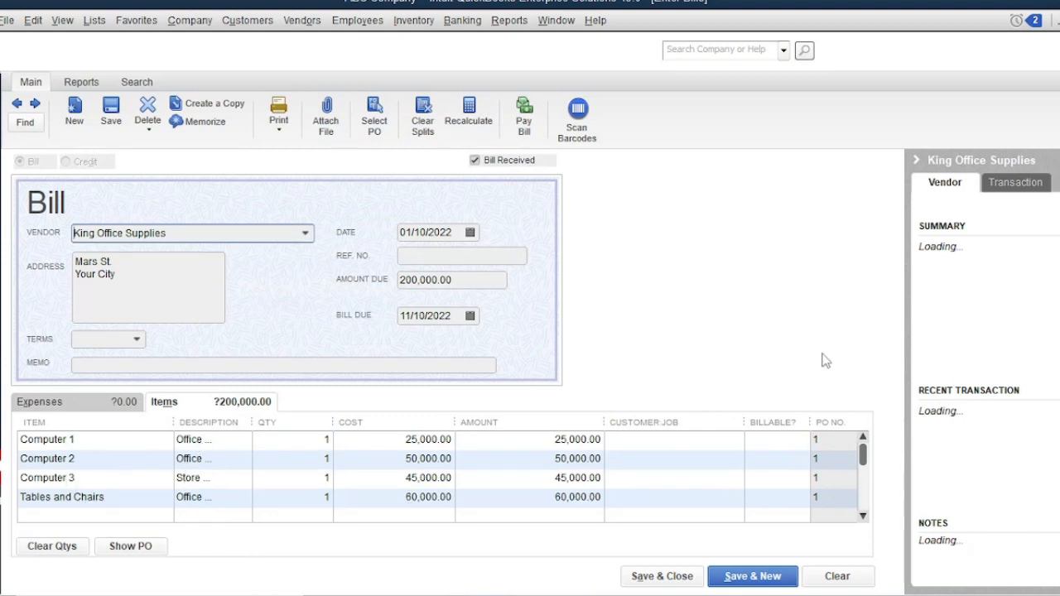
Enter "SI 2569" as the bill's reference number and set its due date to 08/10/2022.
{"action": "left_click", "coordinate": [460, 258]}
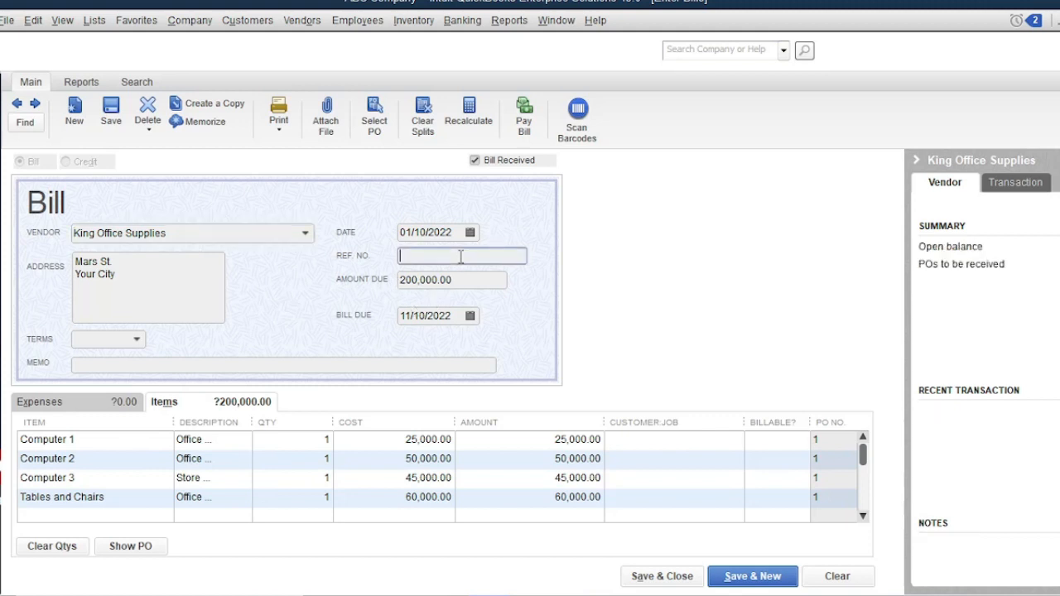
{"action": "type", "text": "SI 2569"}
{"action": "left_click", "coordinate": [469, 316]}
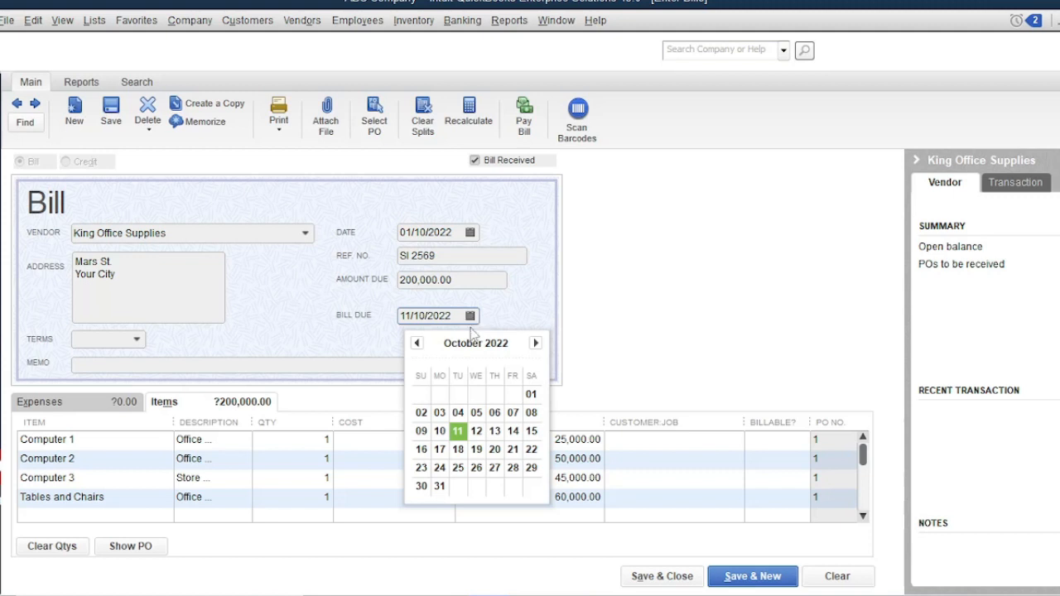
{"action": "left_click", "coordinate": [531, 414]}
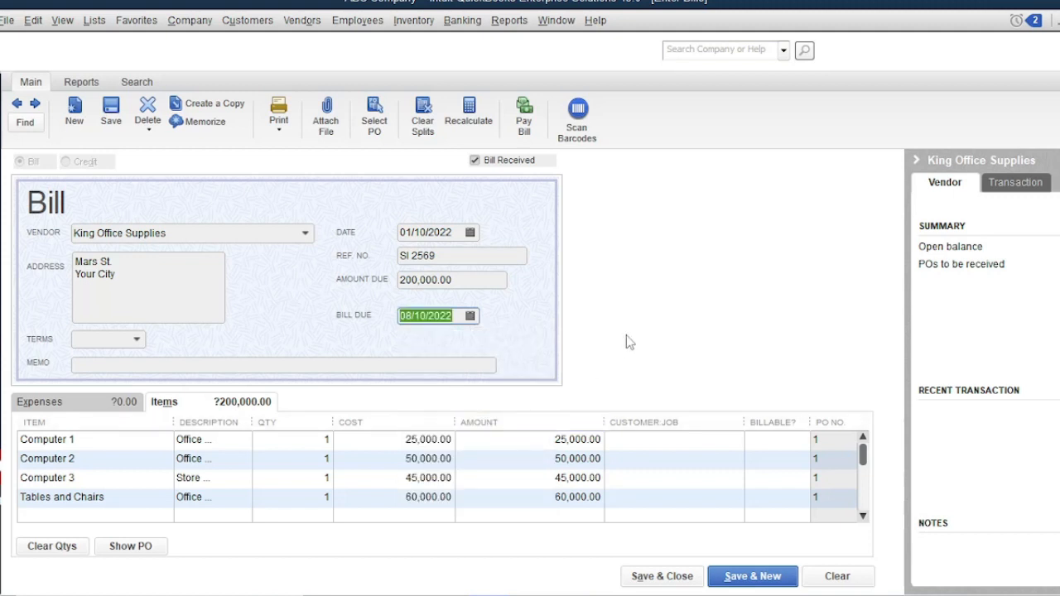
Apply the 2% 10 Net 30 terms and save and close the bill without keeping these terms for the vendor.
{"action": "left_click", "coordinate": [137, 340]}
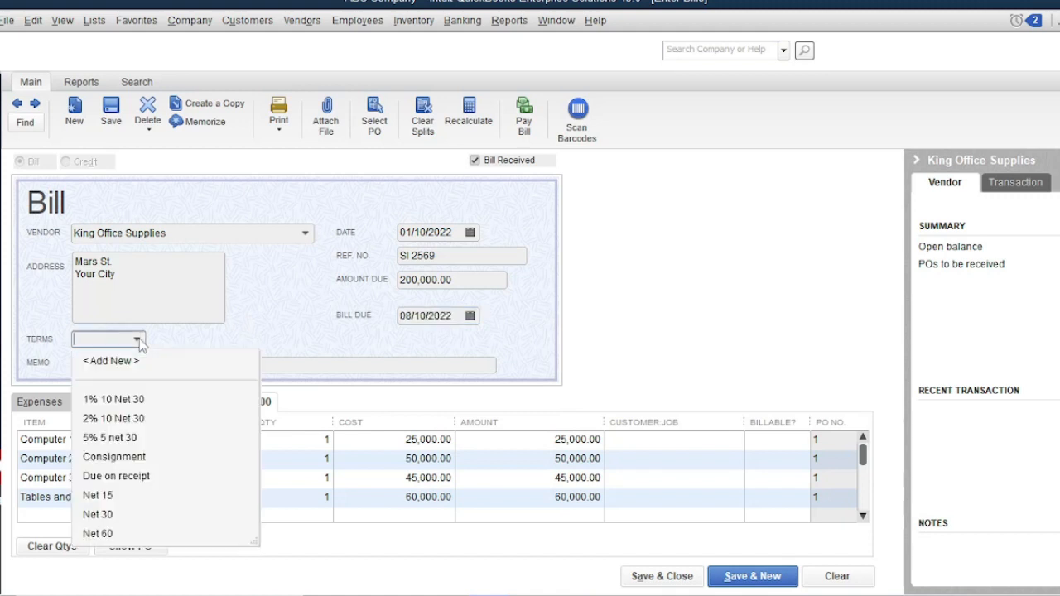
{"action": "left_click", "coordinate": [135, 420]}
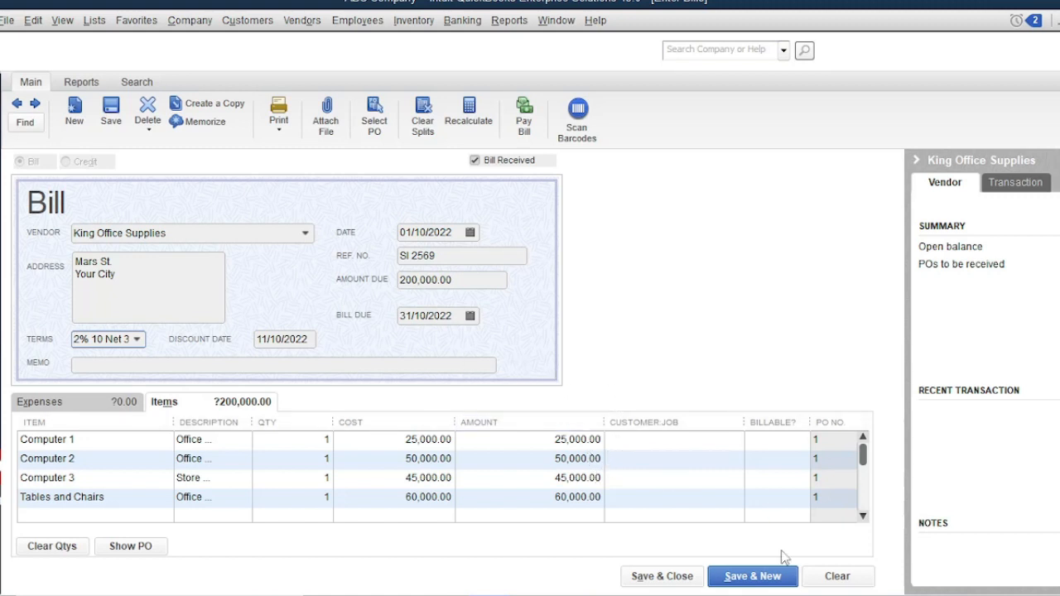
{"action": "left_click", "coordinate": [681, 583]}
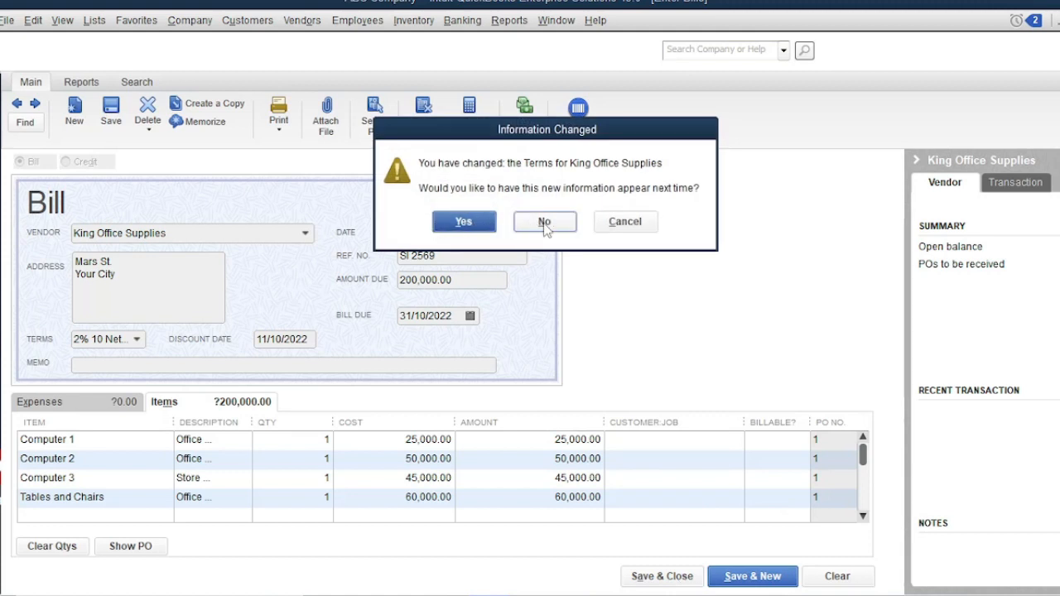
{"action": "left_click", "coordinate": [547, 225]}
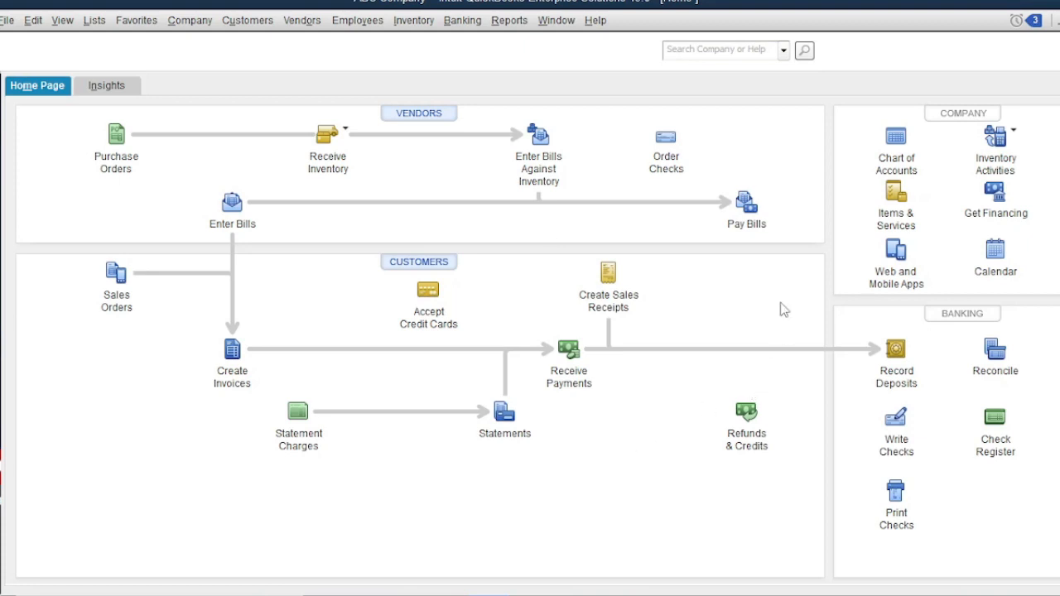
Add an Accounts Payable type account named "Accounts Payable - Non-Trade" to the chart of accounts and save it.
{"action": "left_click", "coordinate": [894, 141]}
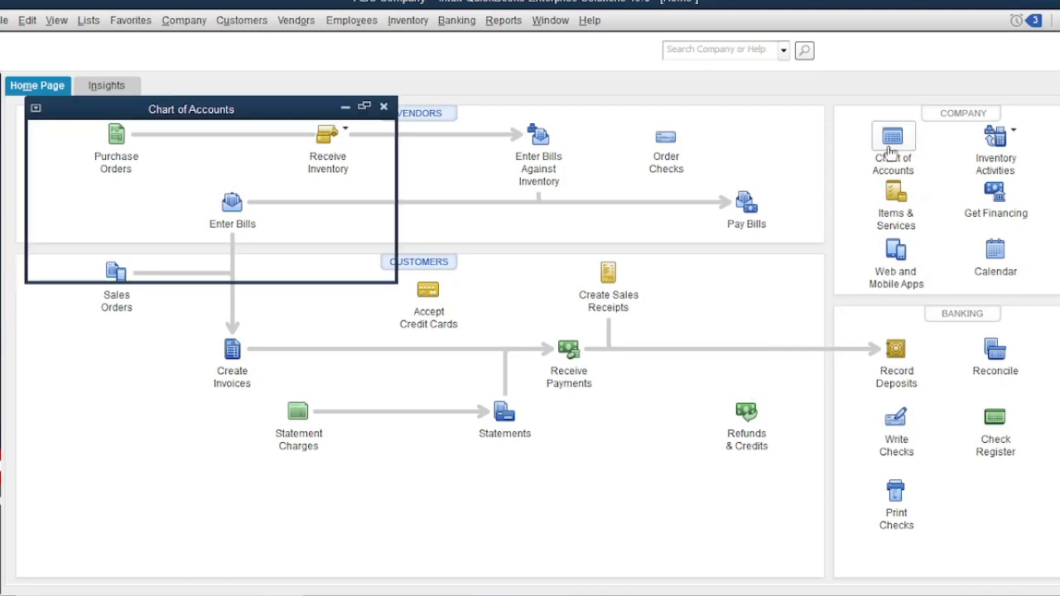
{"action": "scroll", "coordinate": [638, 358], "scroll_direction": "up", "scroll_amount": 8}
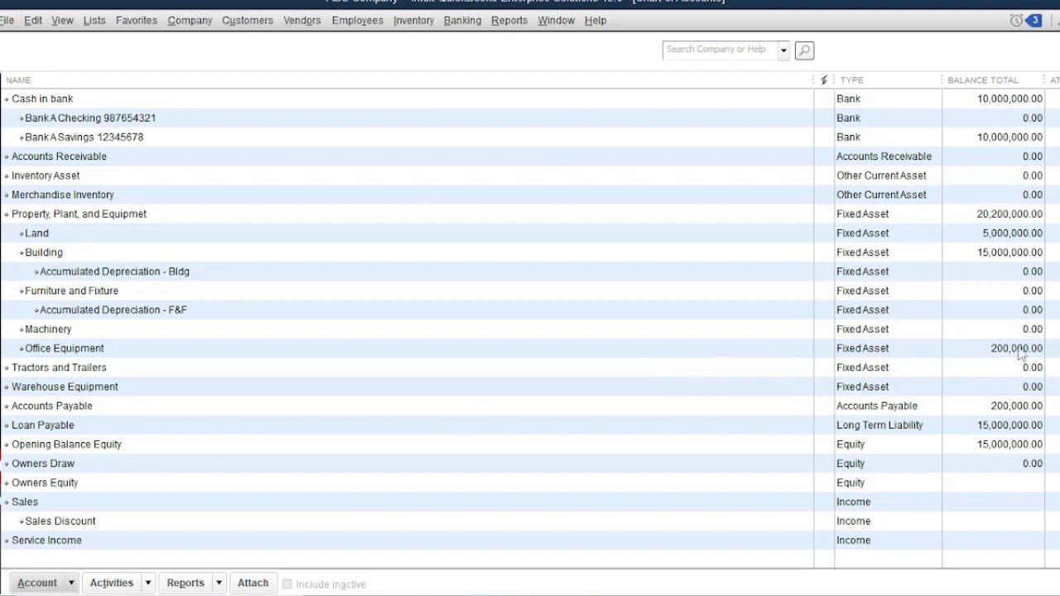
{"action": "left_click", "coordinate": [630, 443]}
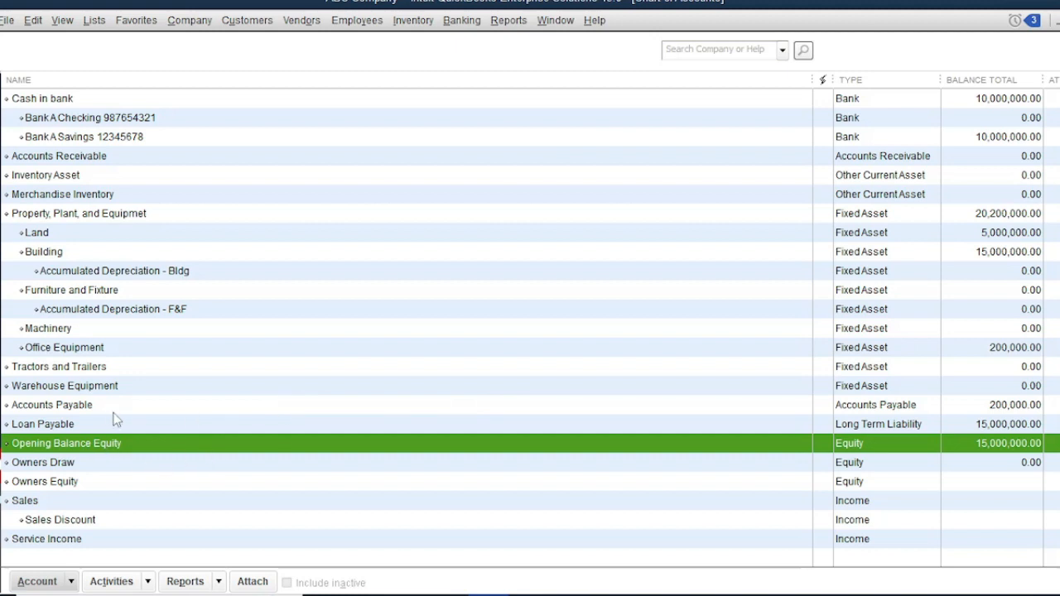
{"action": "left_click", "coordinate": [72, 582]}
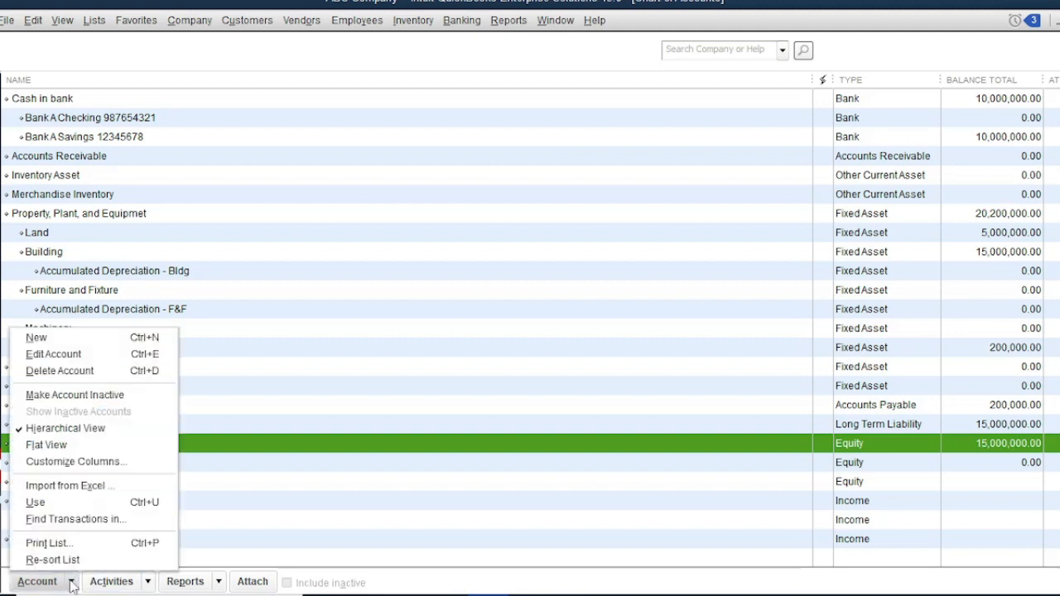
{"action": "left_click", "coordinate": [36, 337]}
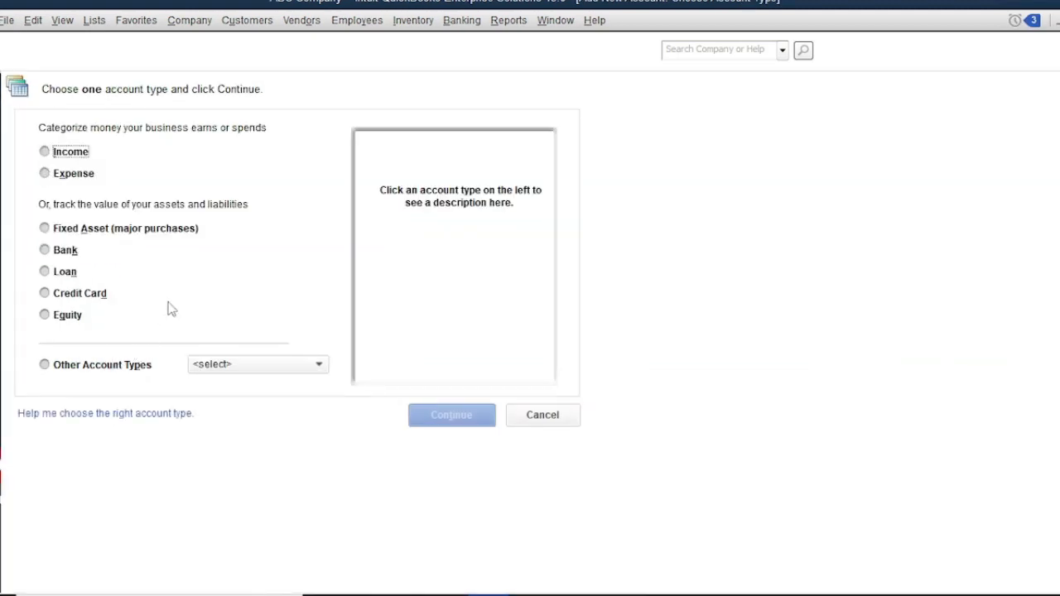
{"action": "left_click", "coordinate": [251, 368]}
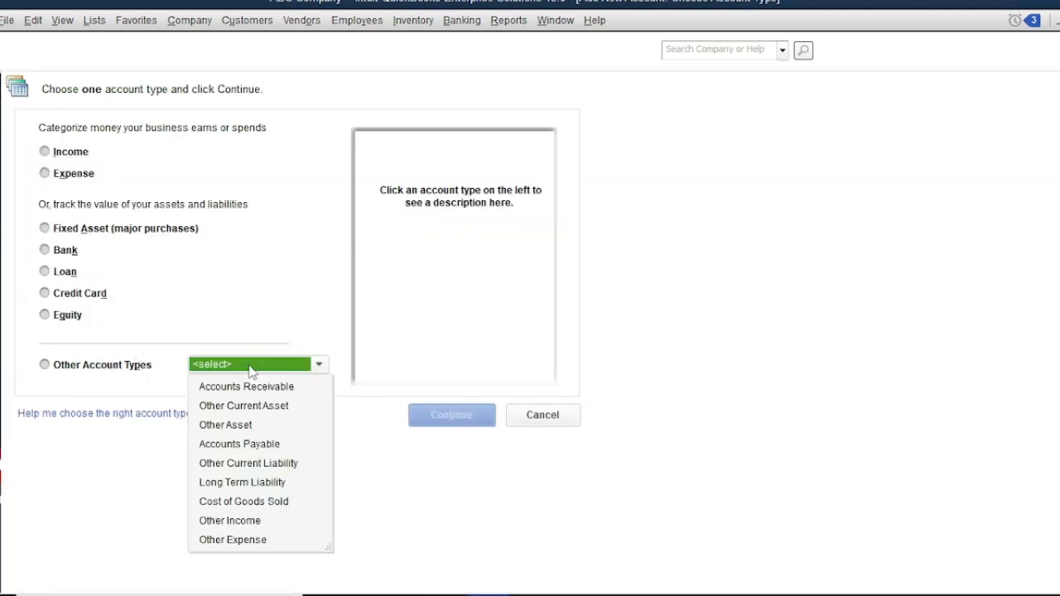
{"action": "left_click", "coordinate": [247, 447]}
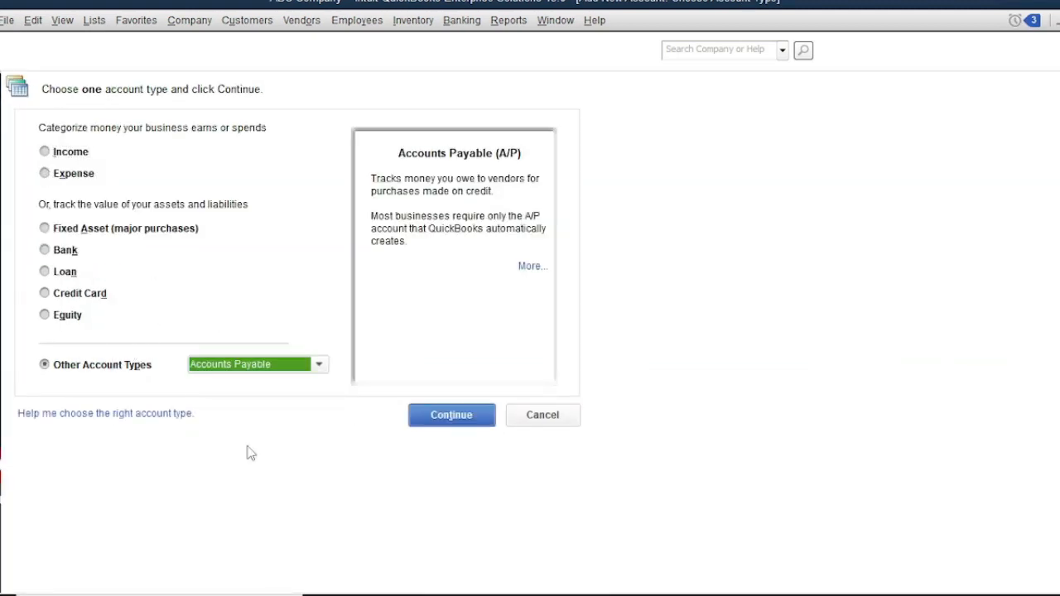
{"action": "left_click", "coordinate": [424, 414]}
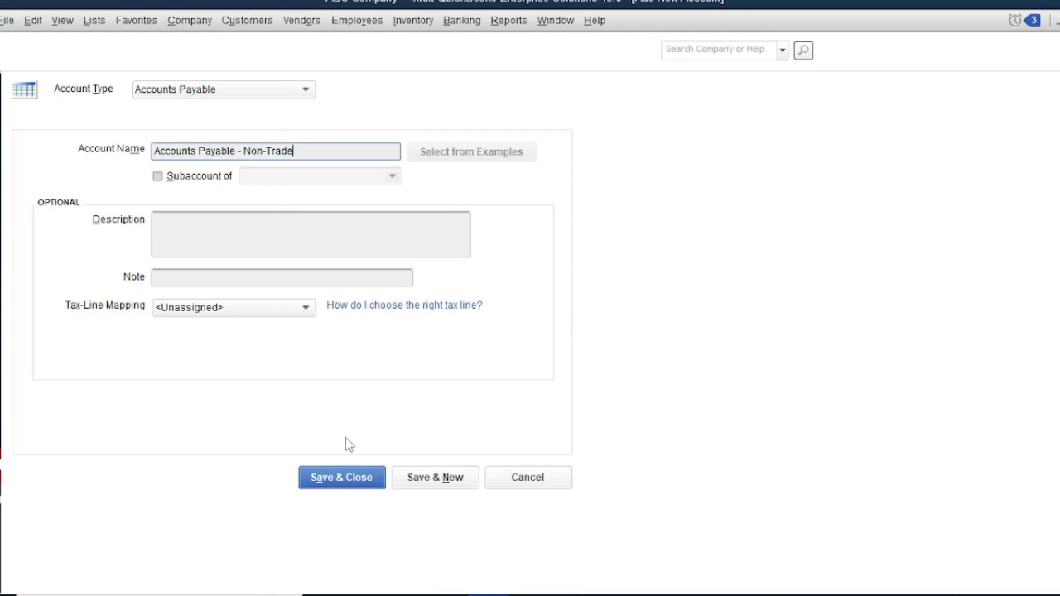
{"action": "left_click", "coordinate": [347, 490]}
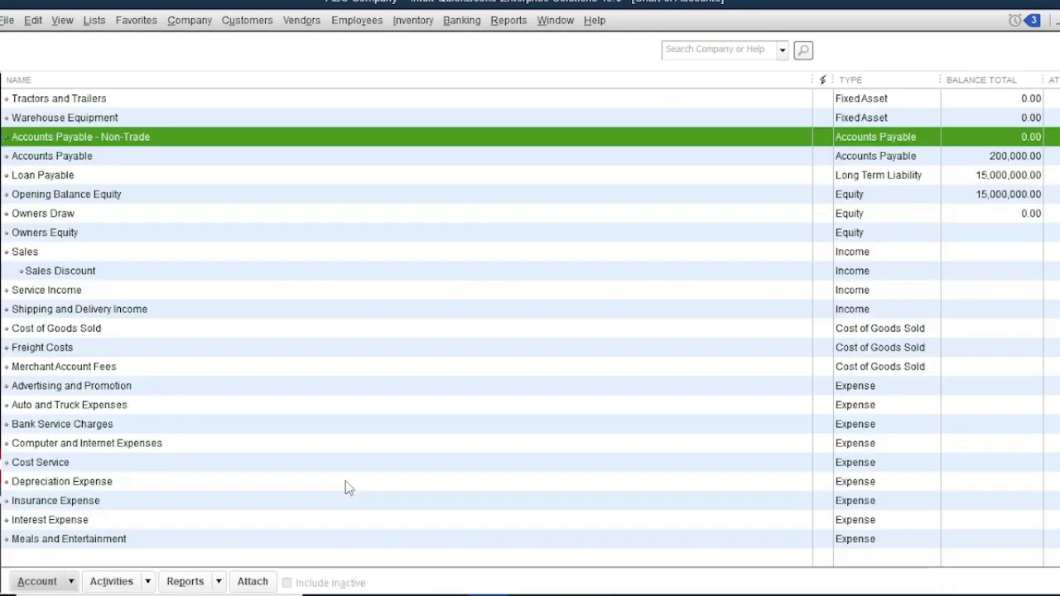
Reopen the recorded King Office Supplies bill, change its A/P account to Accounts Payable - Non-Trade, and save and close it.
{"action": "left_click", "coordinate": [182, 24]}
{"action": "left_click", "coordinate": [197, 46]}
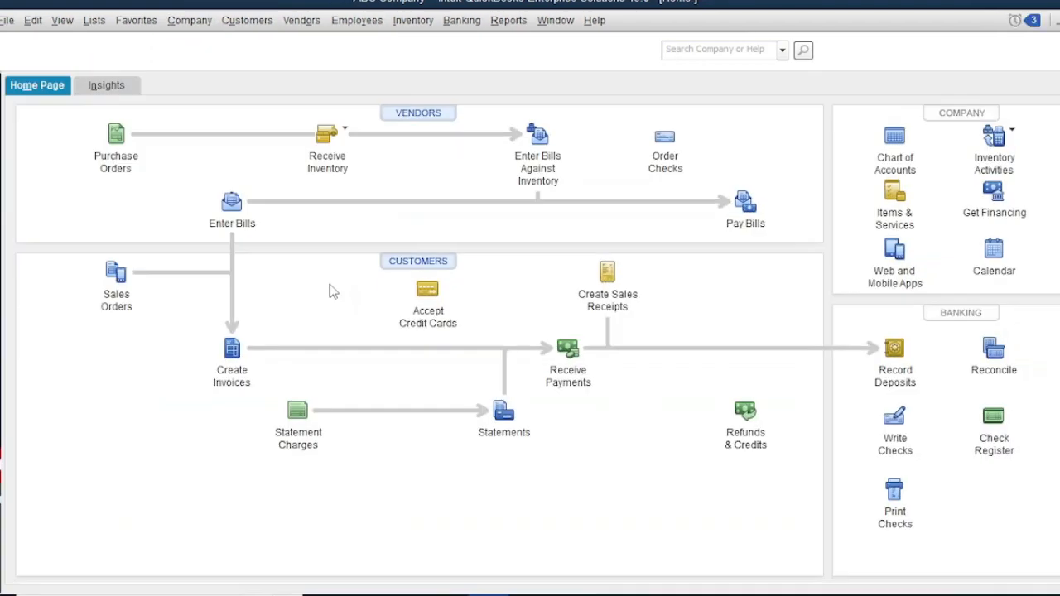
{"action": "left_click", "coordinate": [232, 207]}
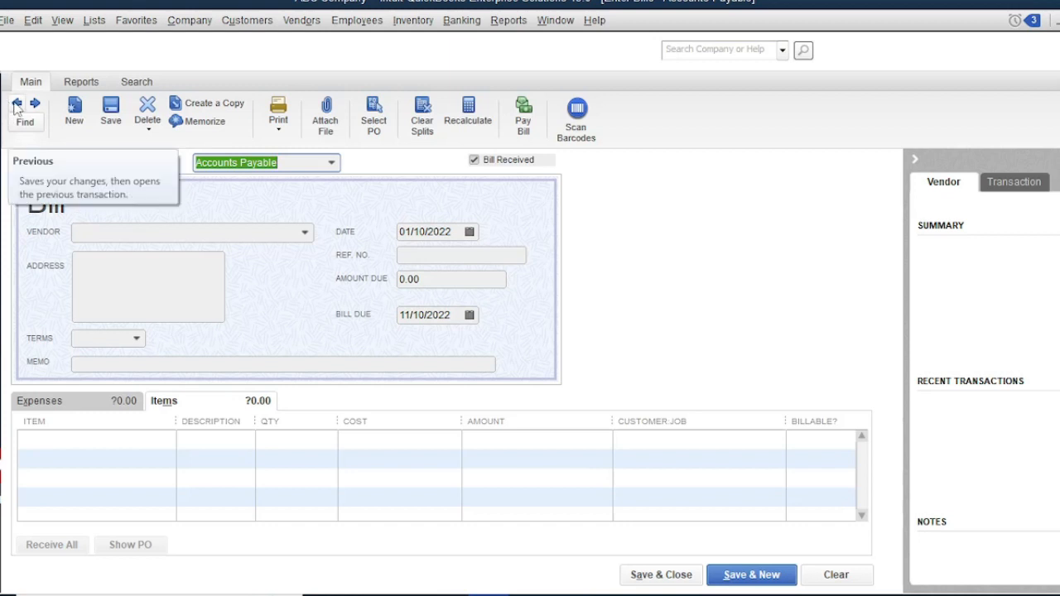
{"action": "left_click", "coordinate": [17, 104]}
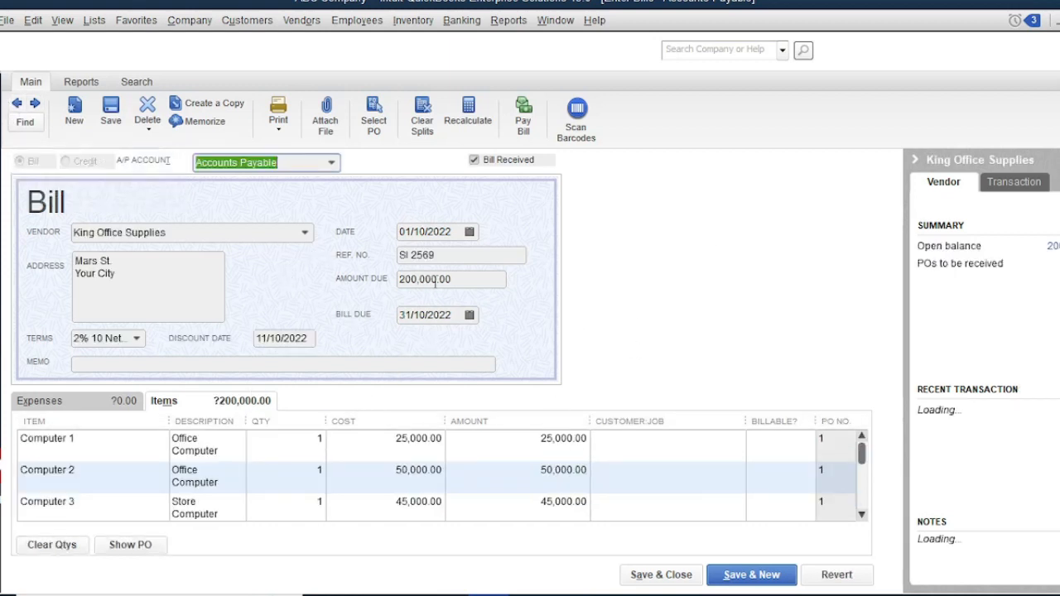
{"action": "left_click", "coordinate": [331, 164]}
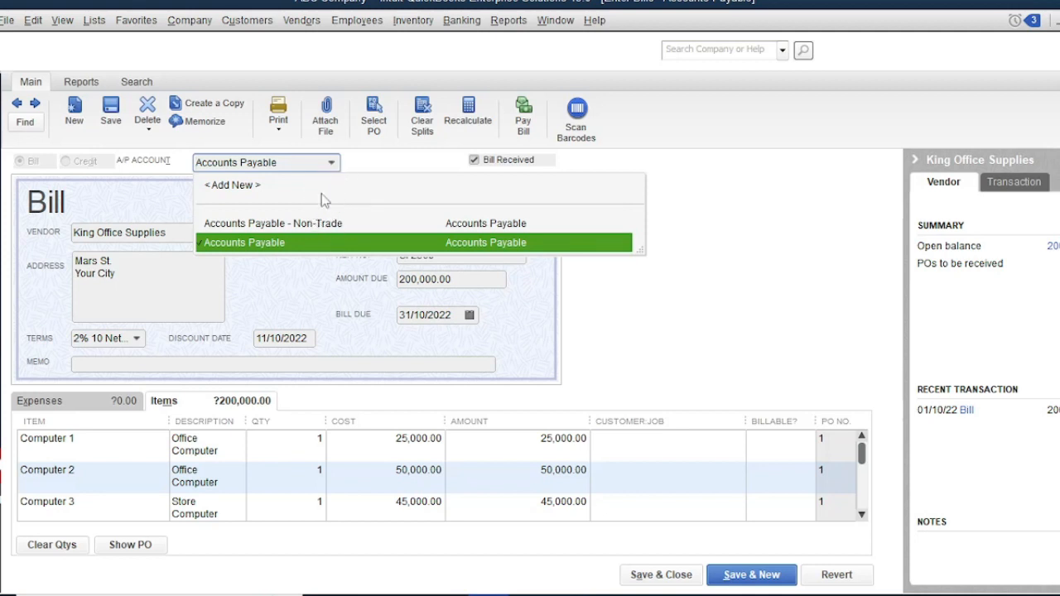
{"action": "left_click", "coordinate": [335, 223]}
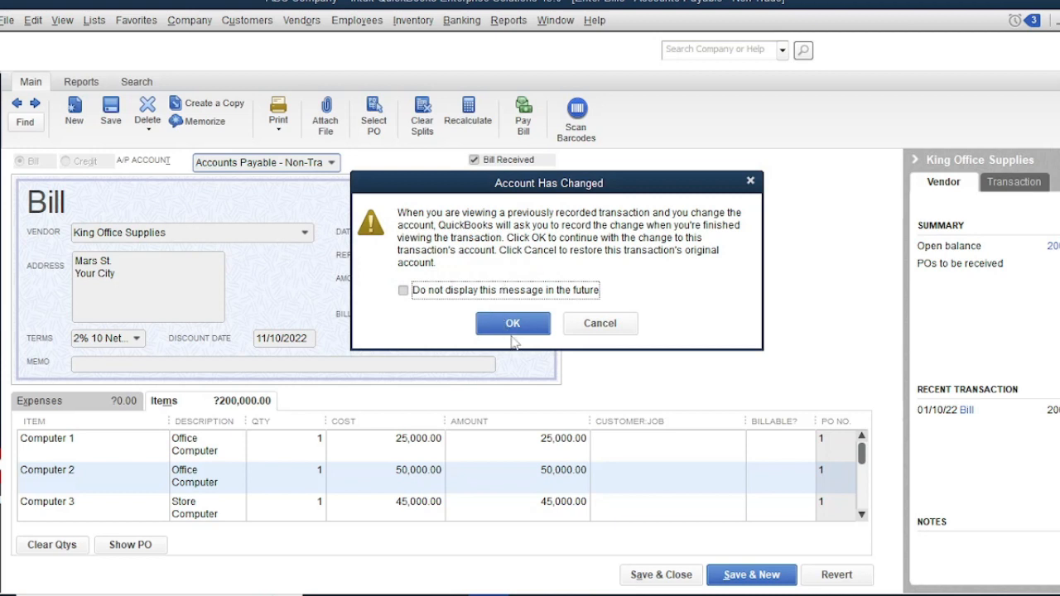
{"action": "left_click", "coordinate": [525, 327]}
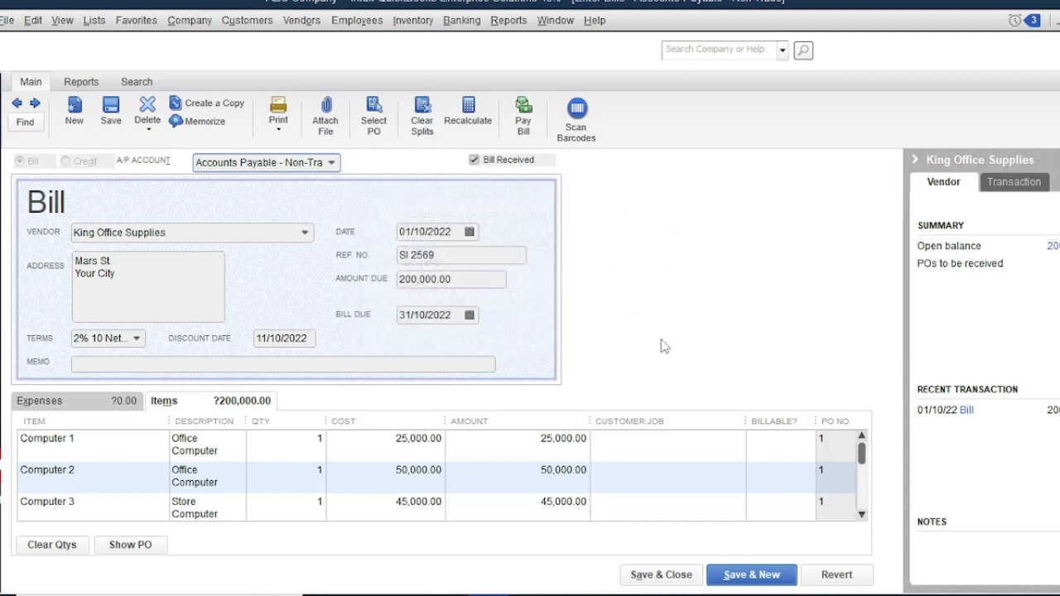
{"action": "left_click", "coordinate": [660, 576]}
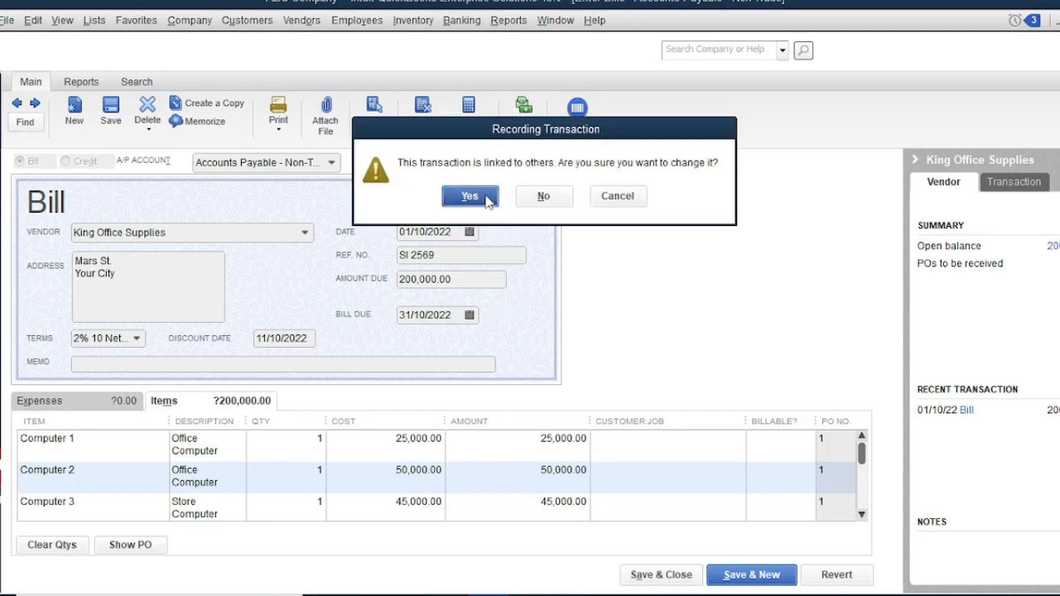
{"action": "left_click", "coordinate": [487, 198]}
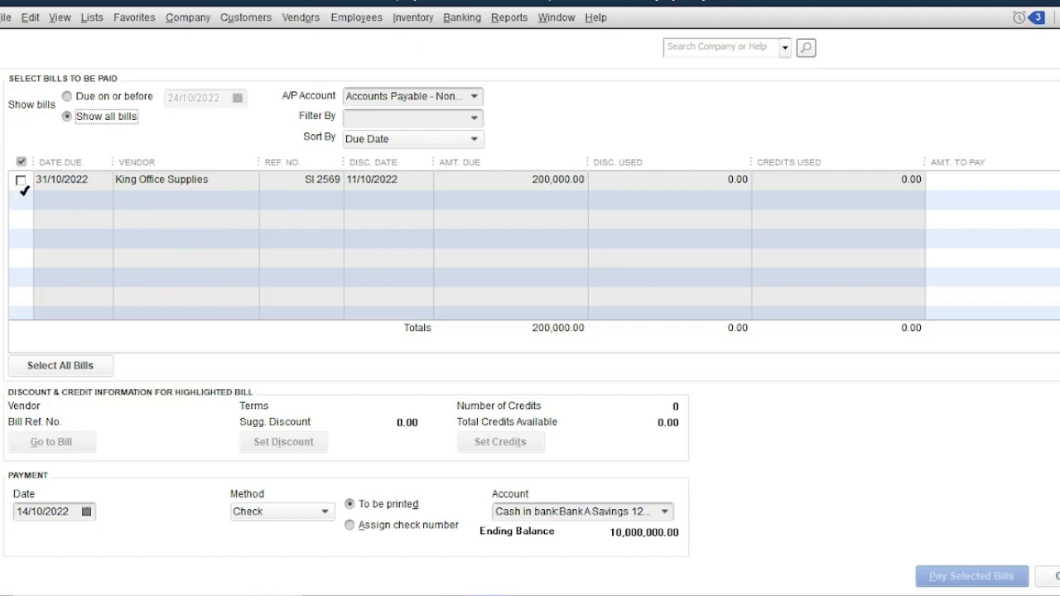
Select the King Office Supplies bill for payment and set its amount to pay to 100,000.
{"action": "left_click", "coordinate": [22, 180]}
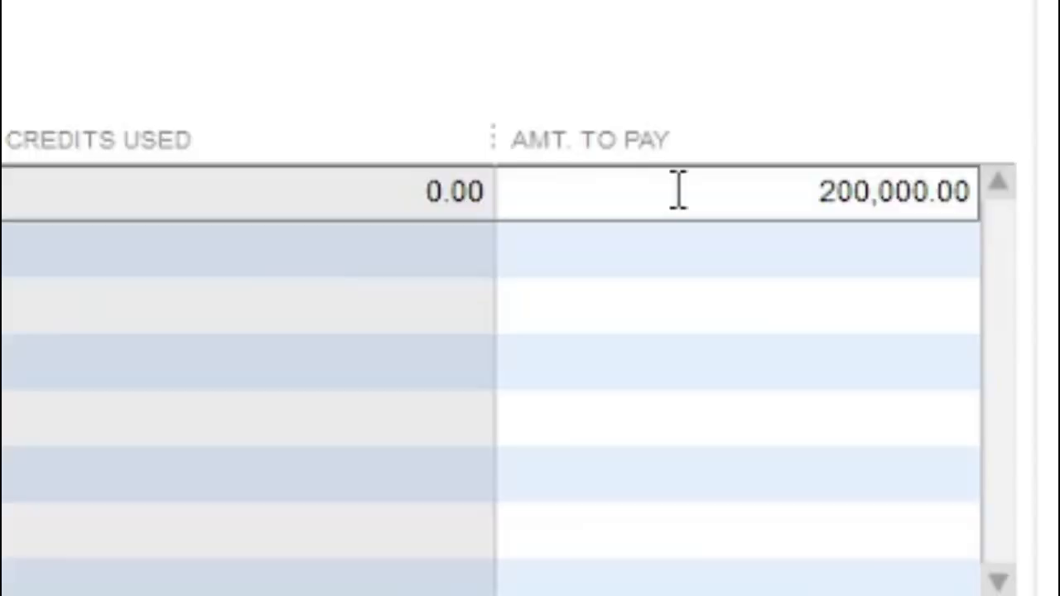
{"action": "left_click", "coordinate": [991, 179]}
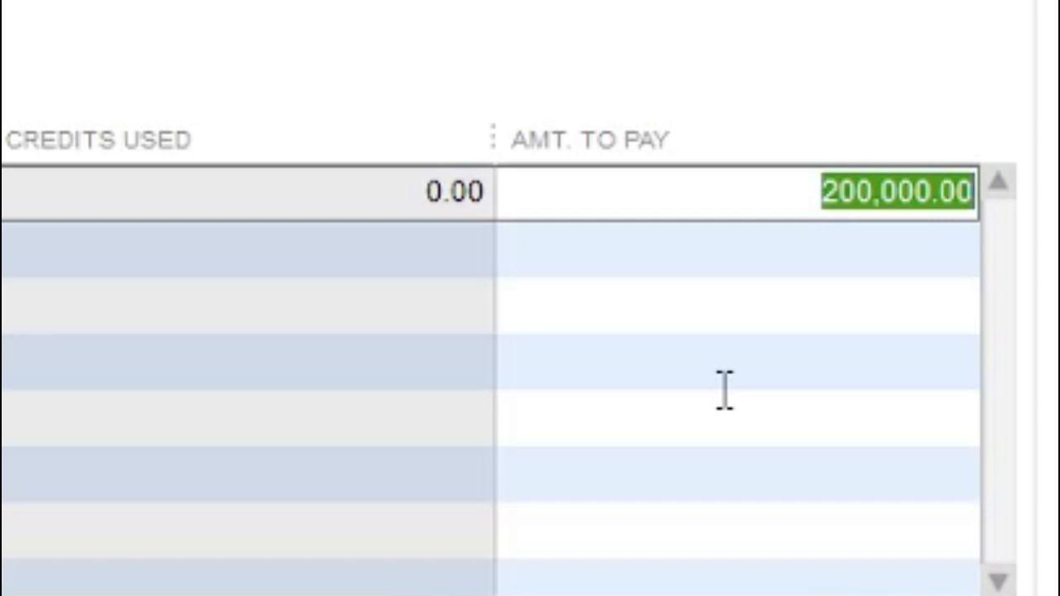
{"action": "type", "text": "100000"}
{"action": "left_click", "coordinate": [797, 199]}
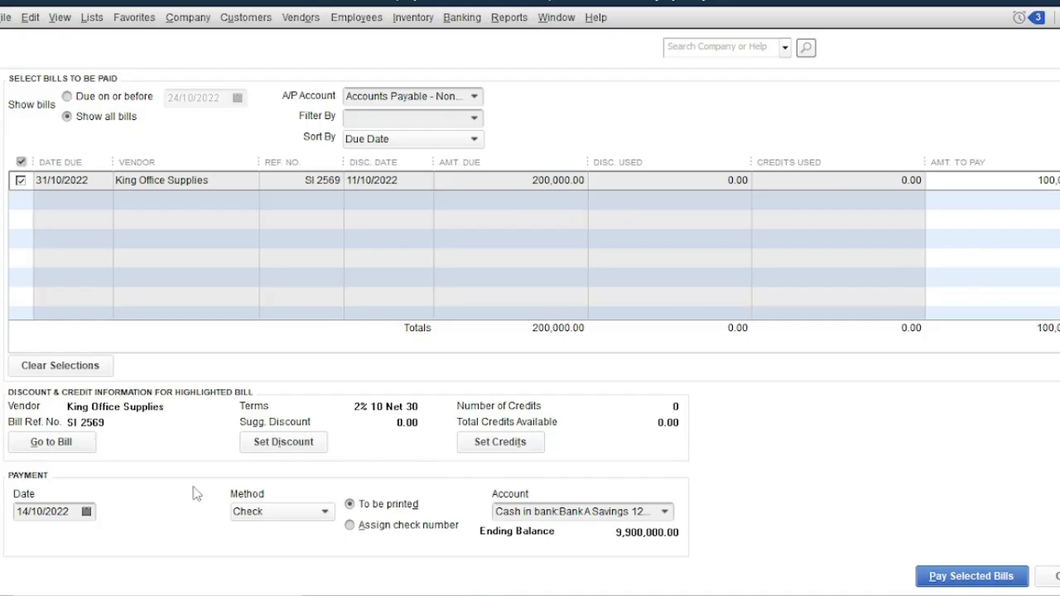
Pay the selected bill from the Bank A Savings account with the payment date 15/10/2022 and close the payment summary.
{"action": "left_click", "coordinate": [86, 511]}
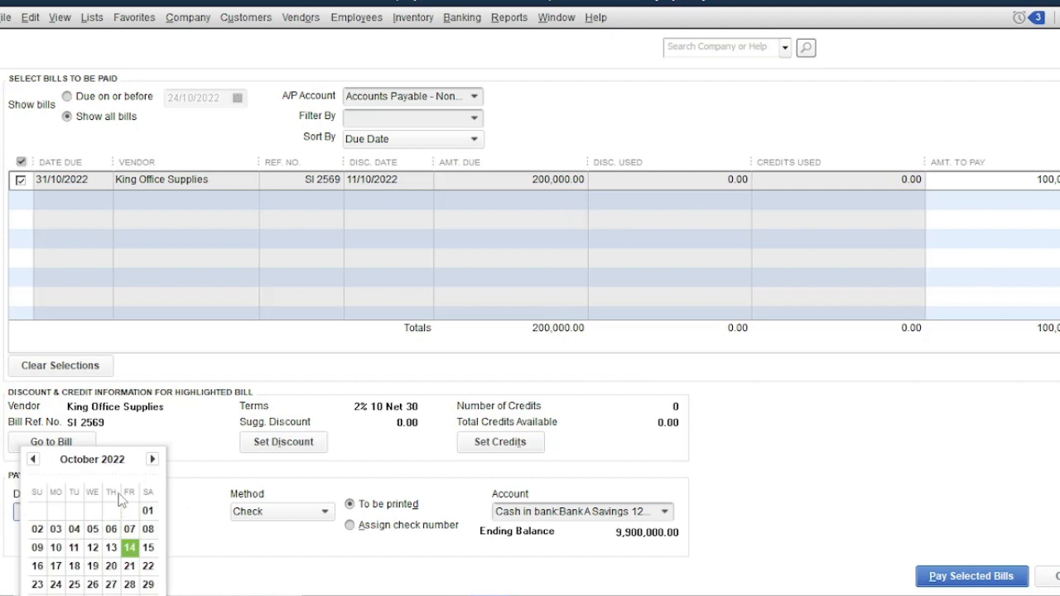
{"action": "left_click", "coordinate": [146, 547]}
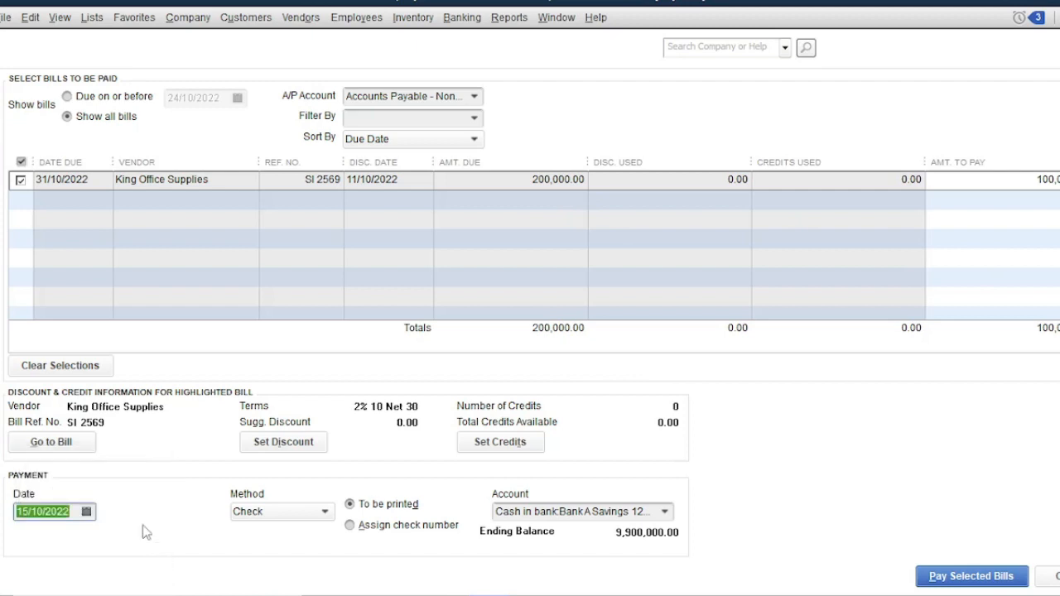
{"action": "left_click", "coordinate": [667, 513]}
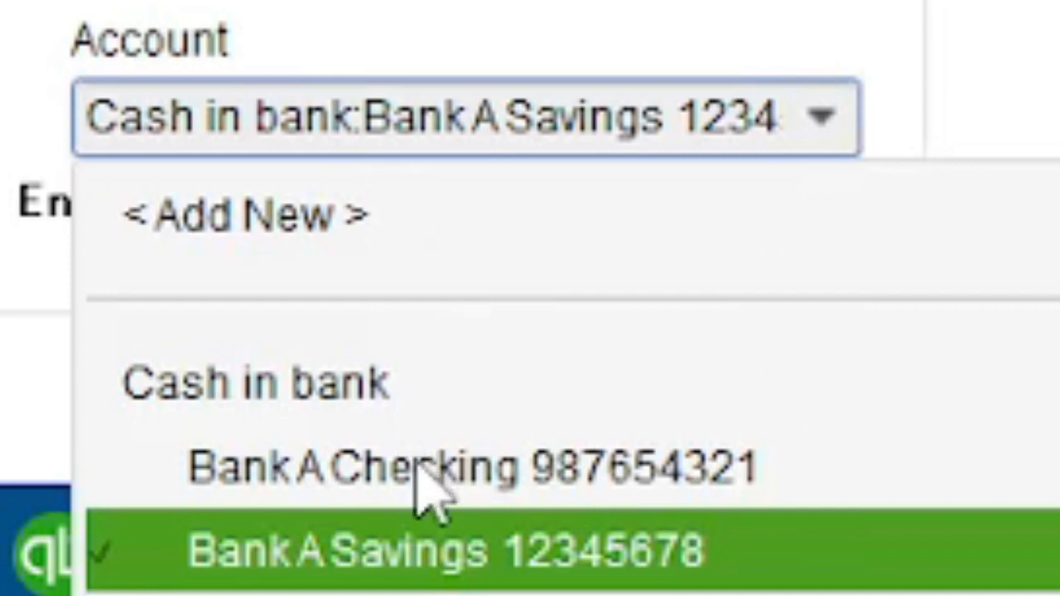
{"action": "left_click", "coordinate": [488, 563]}
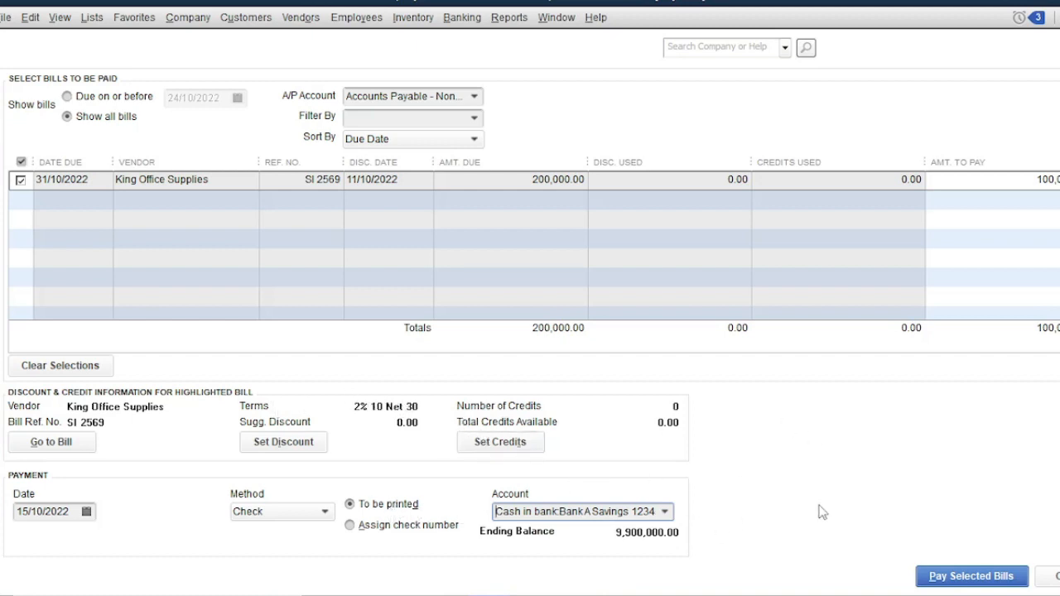
{"action": "left_click", "coordinate": [954, 577]}
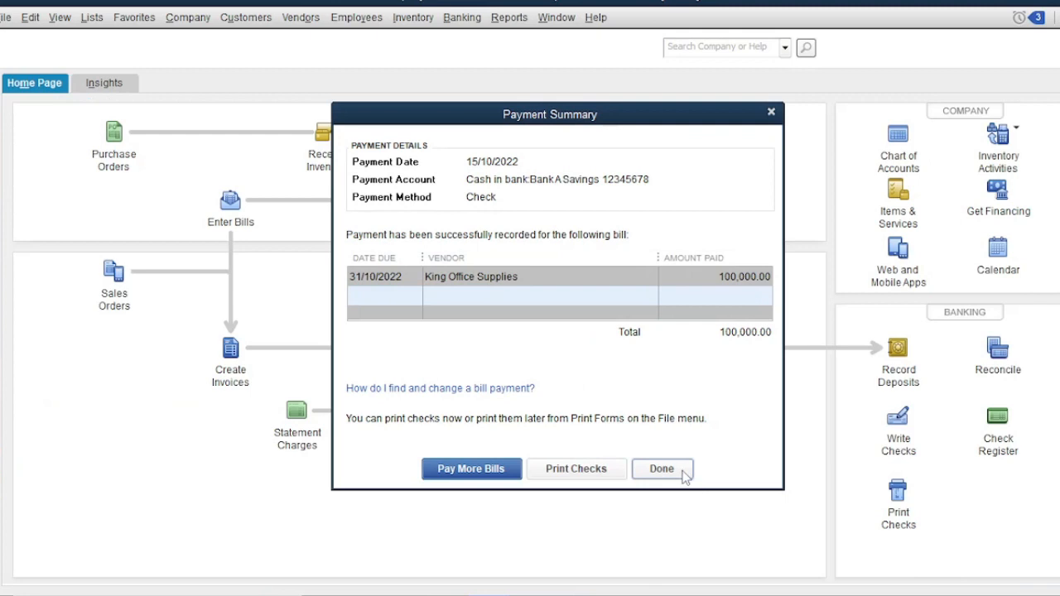
{"action": "left_click", "coordinate": [687, 468]}
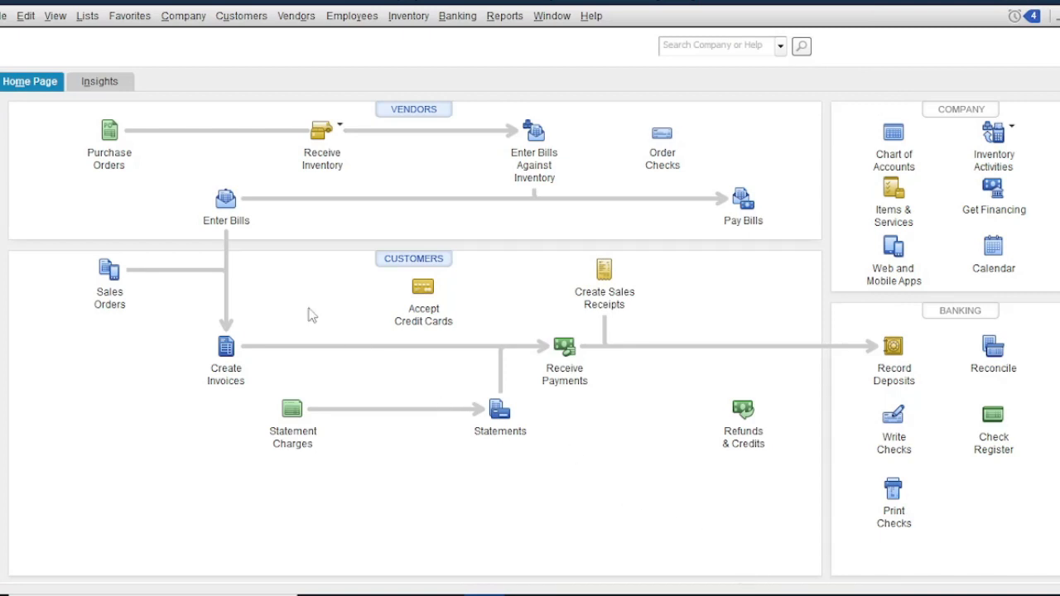
Start a new item of type Inventory Part in the item list.
{"action": "left_click", "coordinate": [87, 18]}
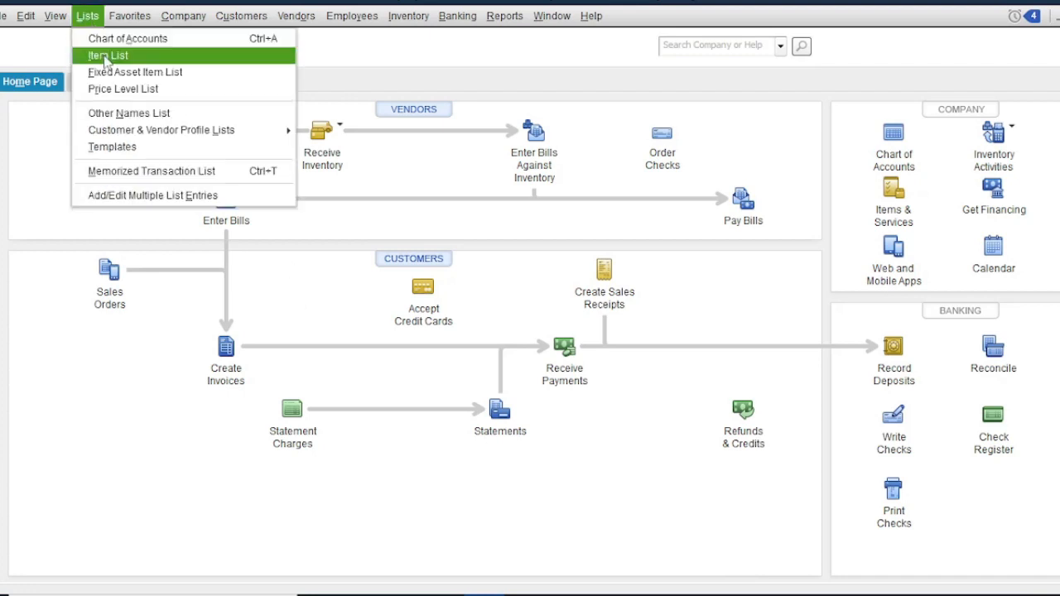
{"action": "left_click", "coordinate": [106, 57]}
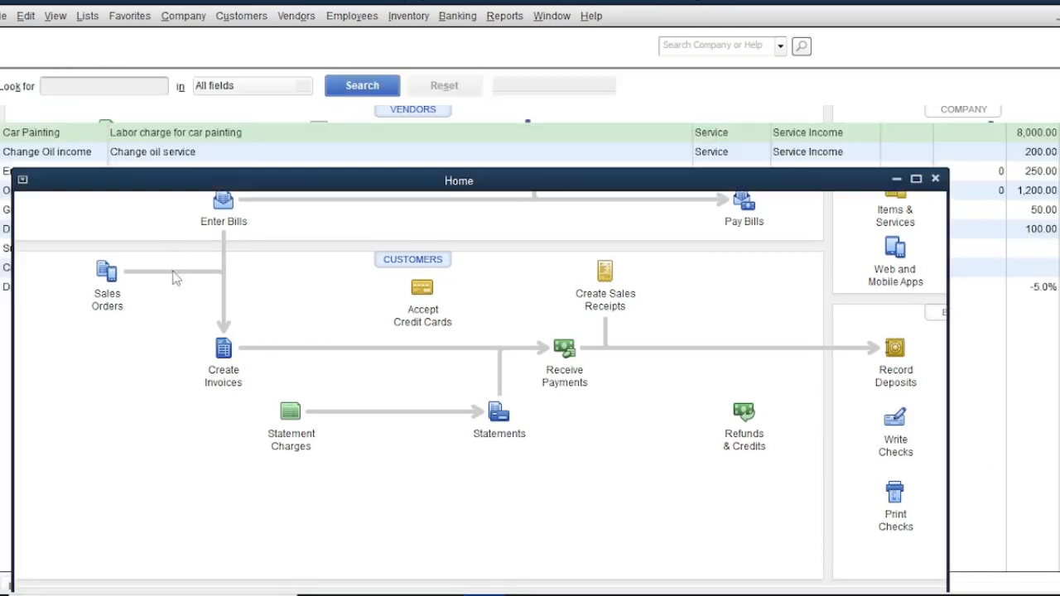
{"action": "left_click", "coordinate": [25, 581]}
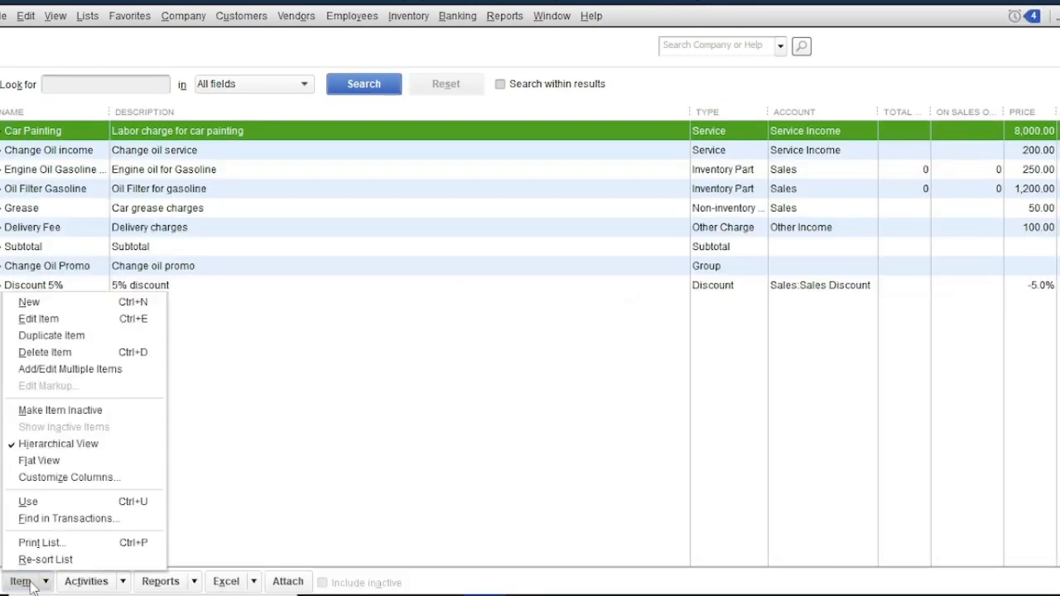
{"action": "left_click", "coordinate": [34, 304]}
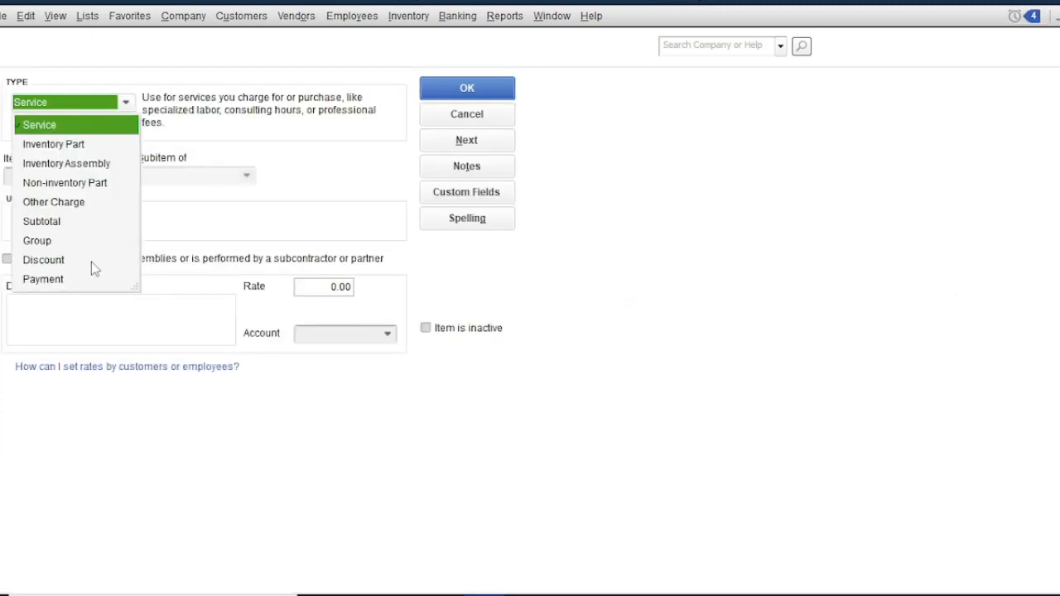
{"action": "left_click", "coordinate": [74, 149]}
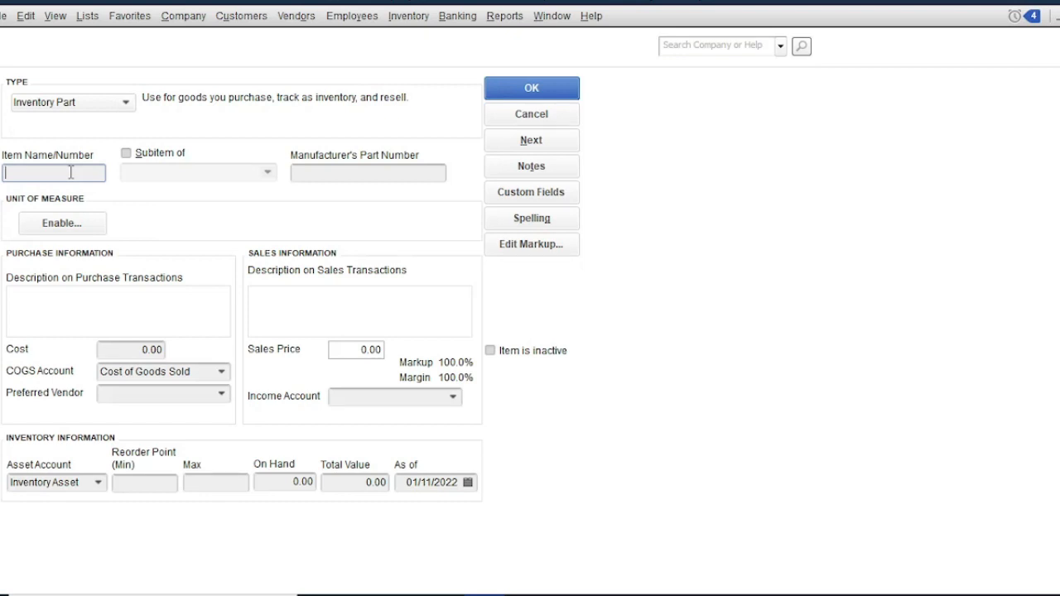
Name the new inventory part "3K Car Paint 1 Galoon" and enter "Car Paint" as its purchase description.
{"action": "type", "text": "3k"}
{"action": "type", "text": " Car Pain"}
{"action": "type", "text": "t "}
{"action": "type", "text": "1 Galoon"}
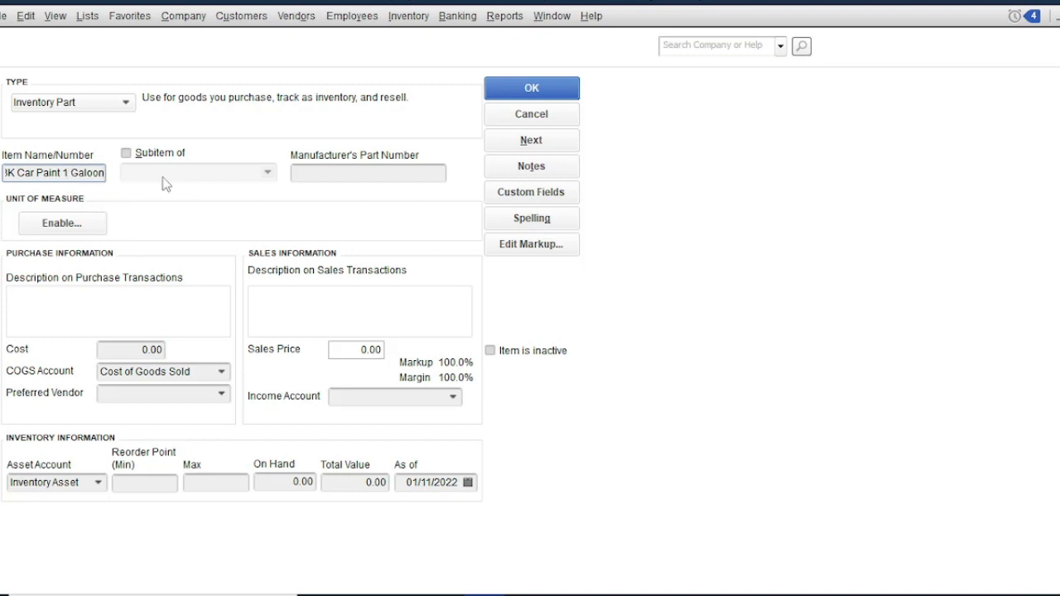
{"action": "left_click", "coordinate": [114, 300]}
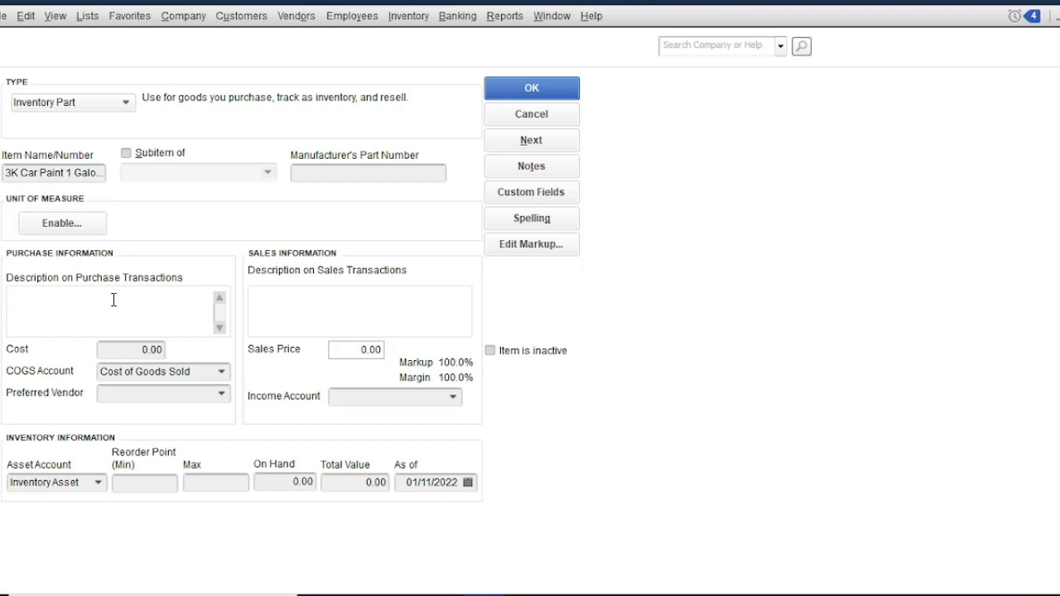
{"action": "type", "text": "Car Paint"}
Set the car paint's cost to 4,000 and its sales price to 5,500.
{"action": "left_click", "coordinate": [135, 350]}
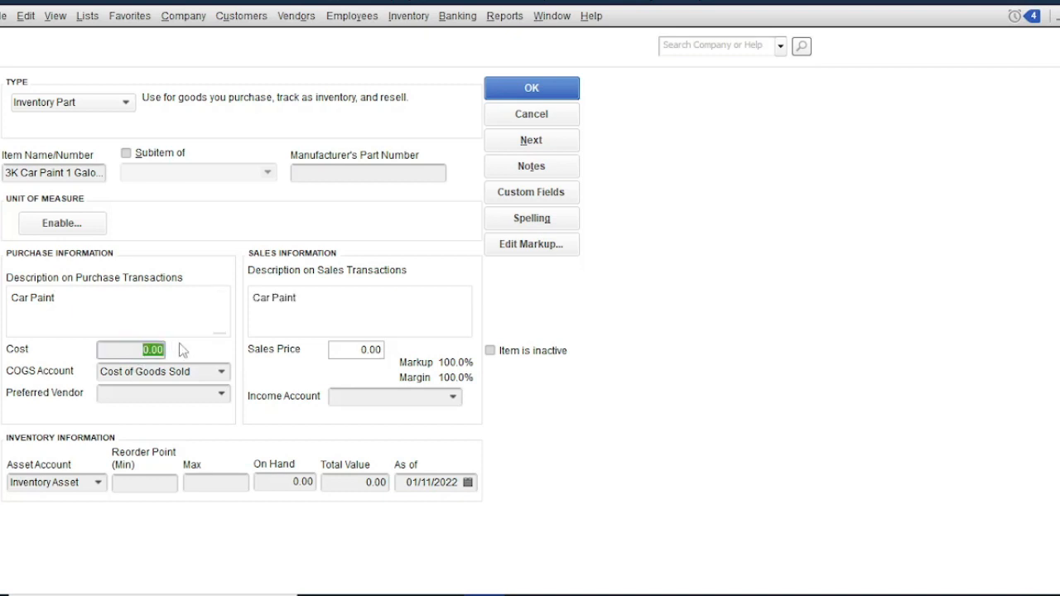
{"action": "type", "text": "4000"}
{"action": "left_click", "coordinate": [343, 348]}
{"action": "left_click_drag", "start_coordinate": [344, 348], "coordinate": [392, 348]}
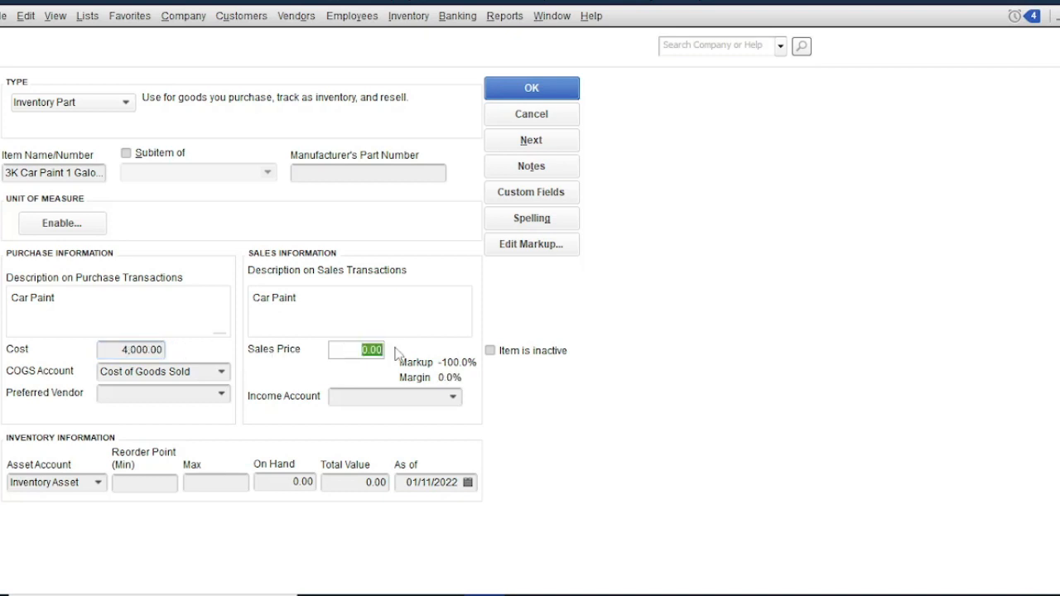
{"action": "type", "text": "5500"}
Assign Sales as the income account and Merchandise Inventory as the asset account, and save the car paint to start another item.
{"action": "left_click", "coordinate": [397, 395]}
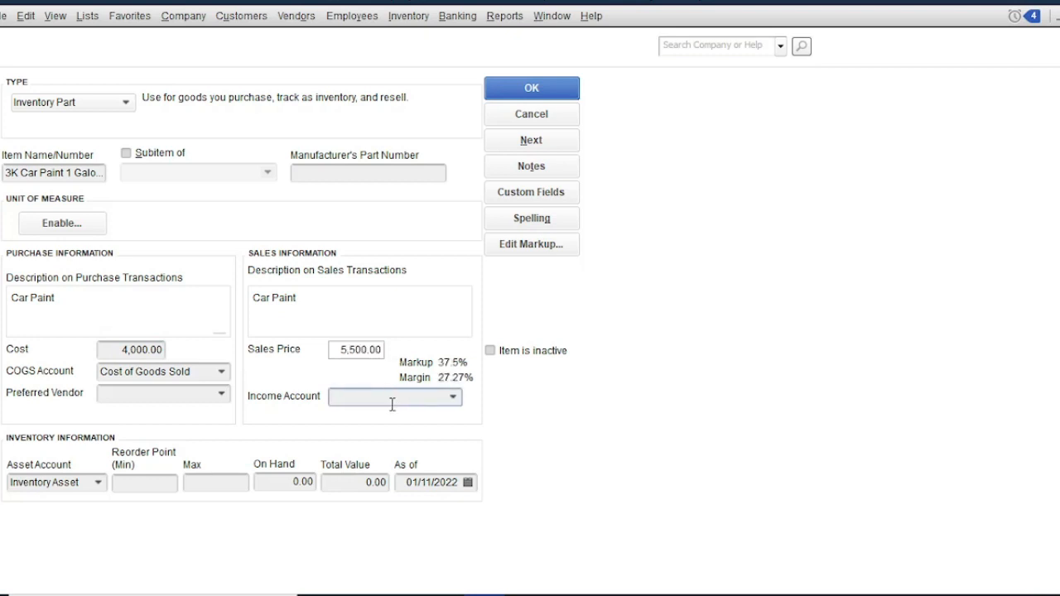
{"action": "left_click", "coordinate": [453, 396]}
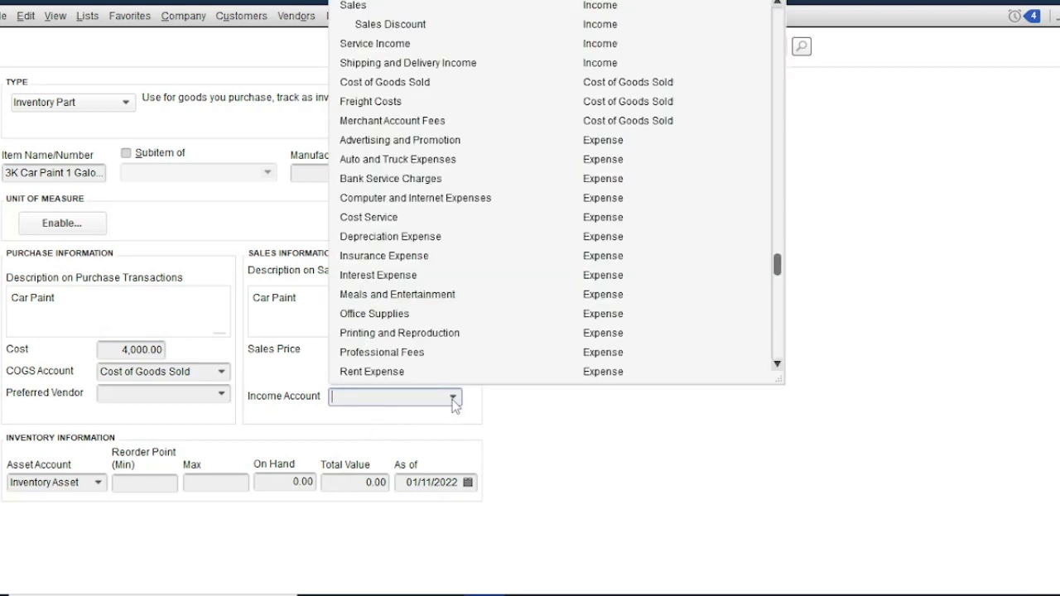
{"action": "left_click", "coordinate": [385, 10]}
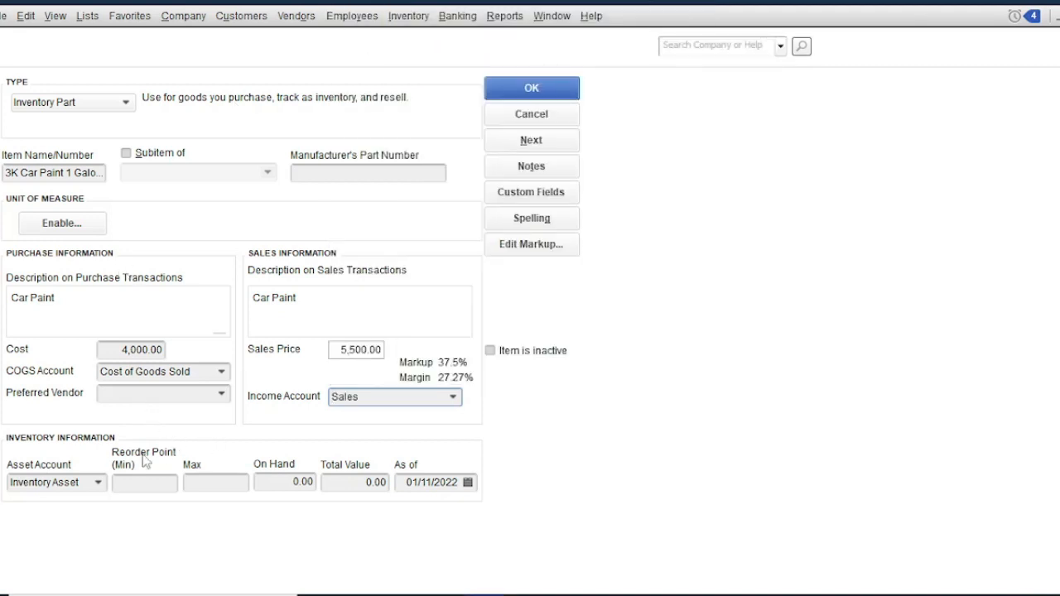
{"action": "left_click", "coordinate": [97, 483]}
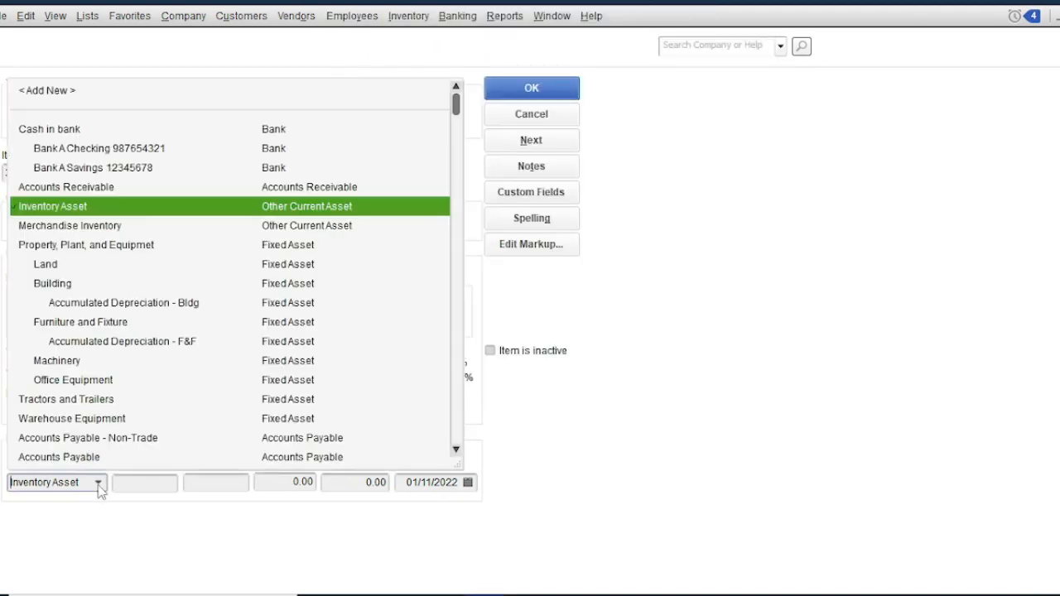
{"action": "left_click", "coordinate": [102, 227]}
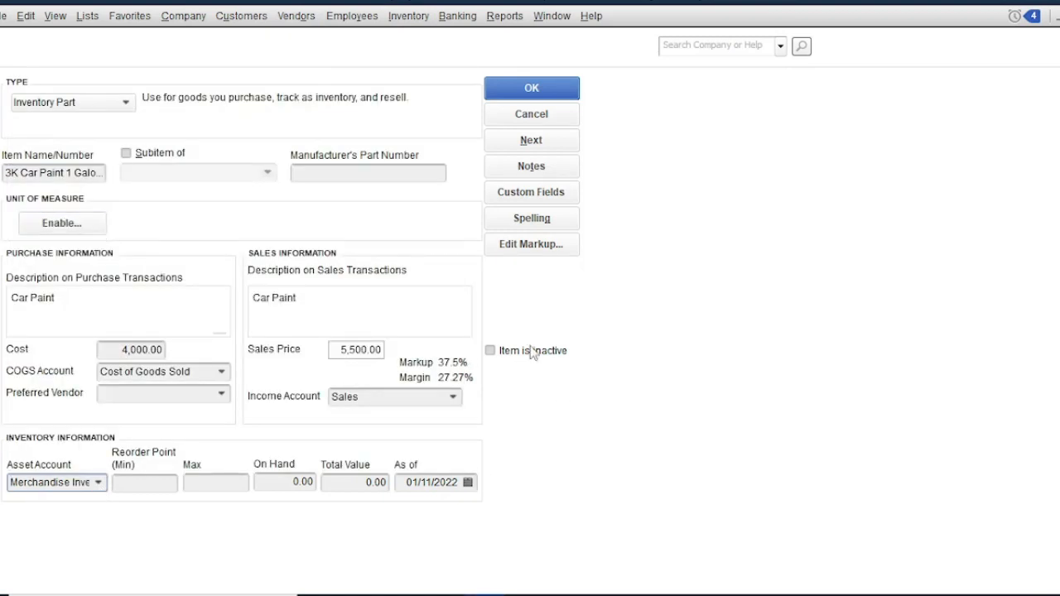
{"action": "left_click", "coordinate": [548, 144]}
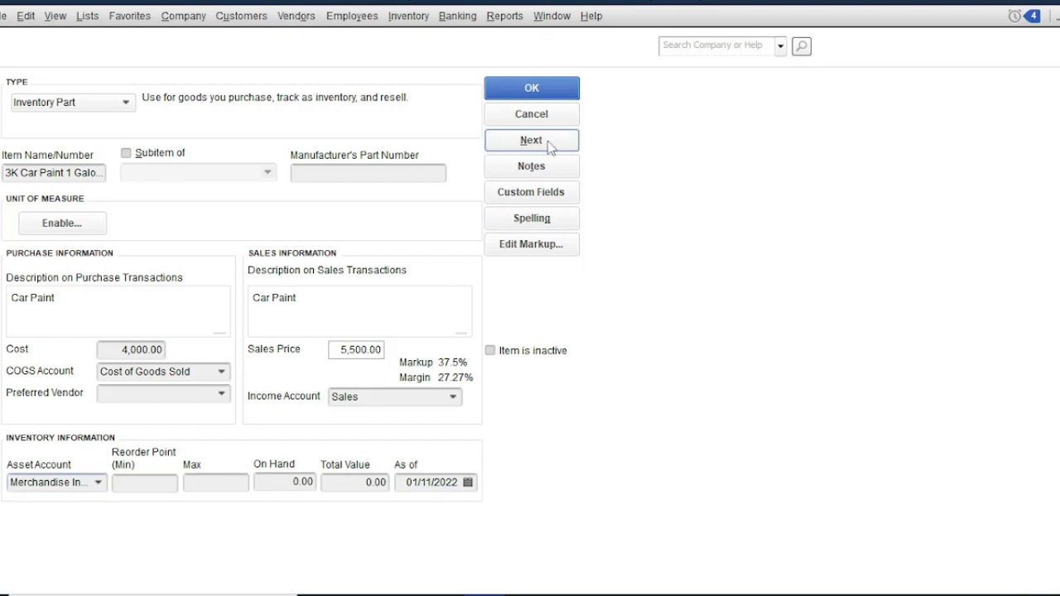
Name the next inventory part "GoodBoy Tire R16" and enter "Car Tire" as its purchase description.
{"action": "left_click", "coordinate": [69, 175]}
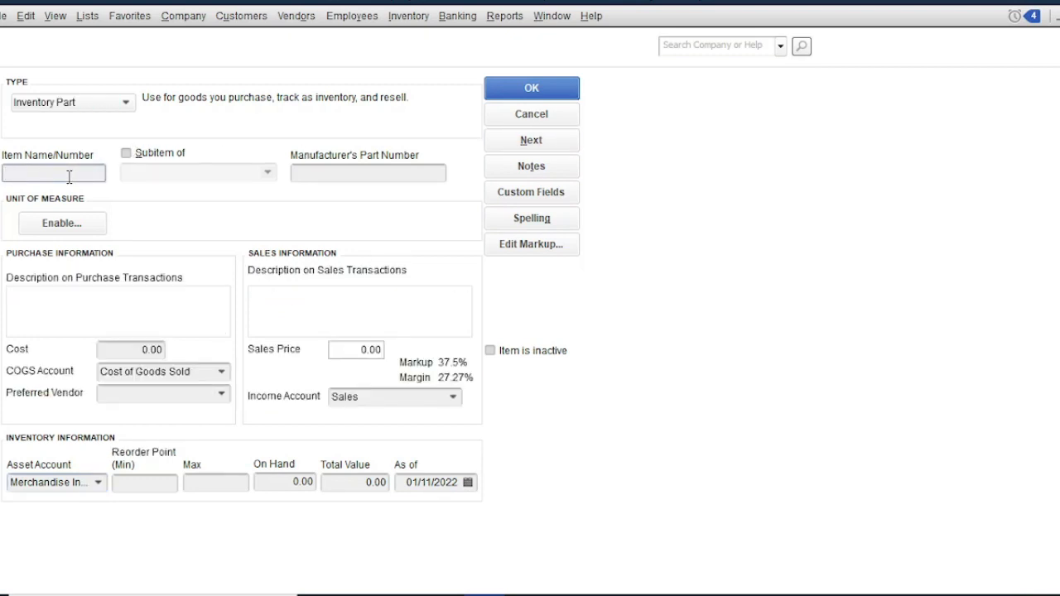
{"action": "type", "text": "GoodBoy Tire R16"}
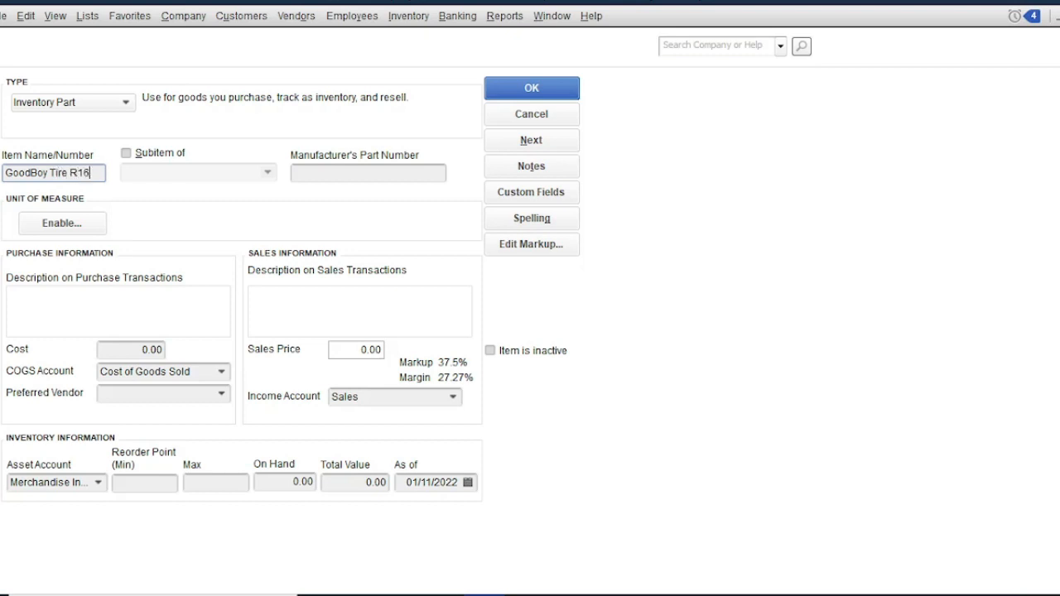
{"action": "left_click", "coordinate": [157, 308]}
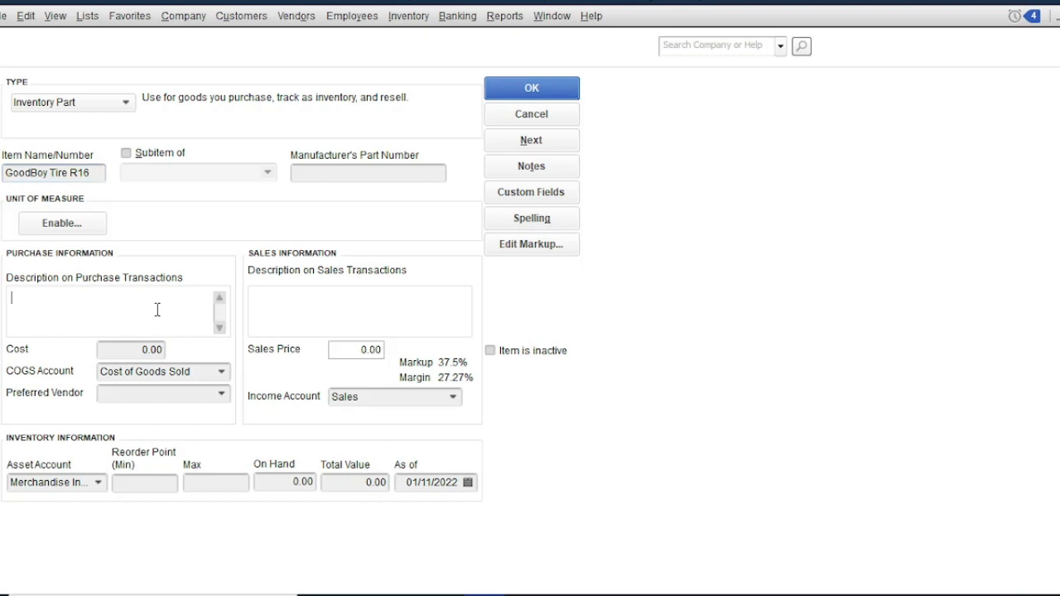
{"action": "type", "text": "Car Tire"}
Set the tire's cost to 9,500 and sales price to 12,000, and save it to start another item.
{"action": "left_click", "coordinate": [146, 352]}
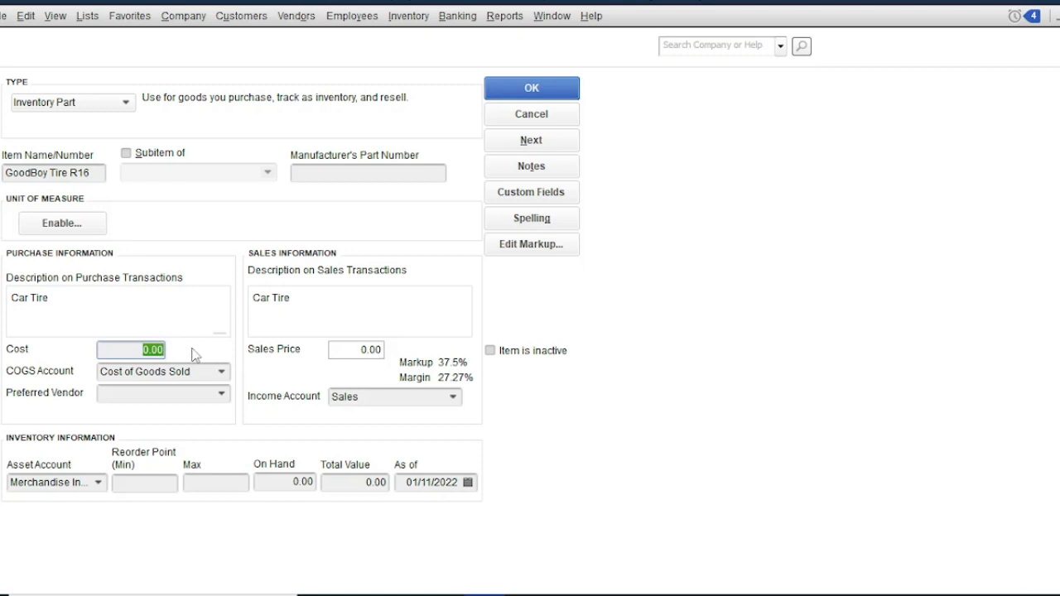
{"action": "type", "text": "9500"}
{"action": "left_click_drag", "start_coordinate": [341, 351], "coordinate": [404, 351]}
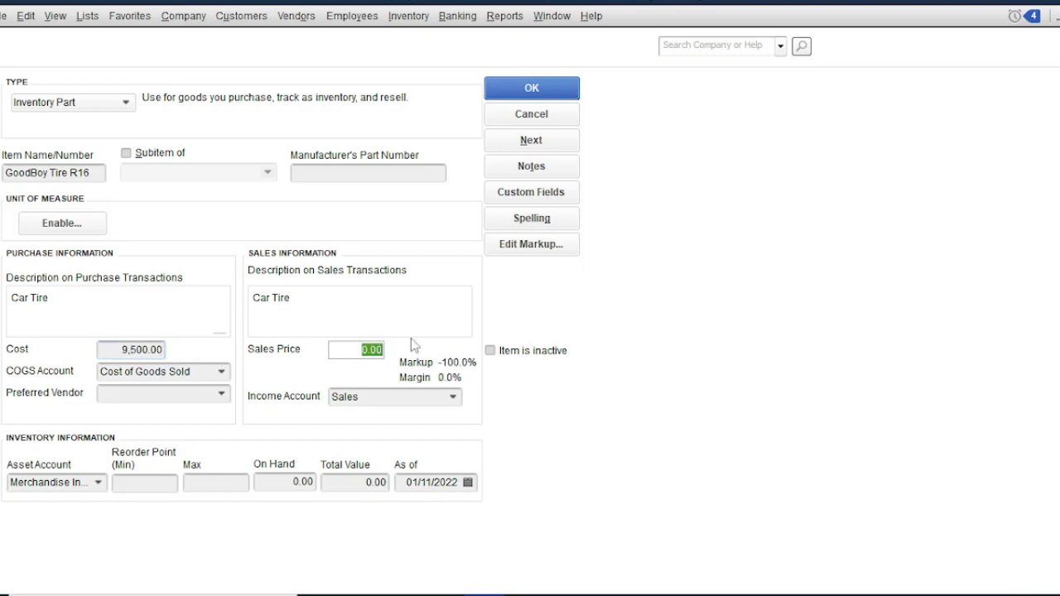
{"action": "type", "text": "12,000"}
{"action": "left_click", "coordinate": [400, 398]}
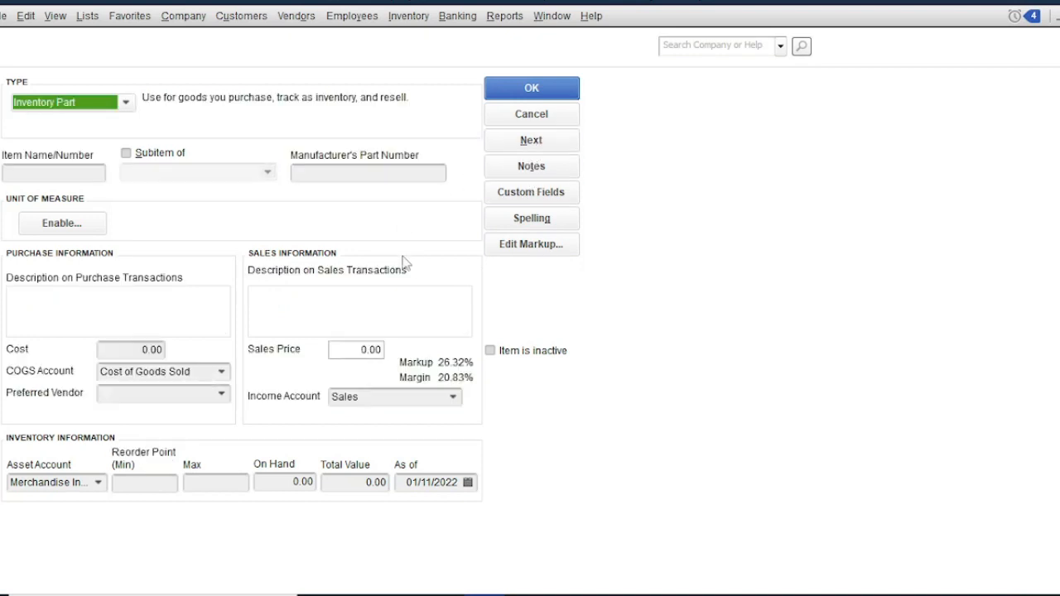
Name the next inventory part "TP Rim R16" and enter "Car Rim" as its purchase description.
{"action": "left_click", "coordinate": [85, 174]}
{"action": "type", "text": "T"}
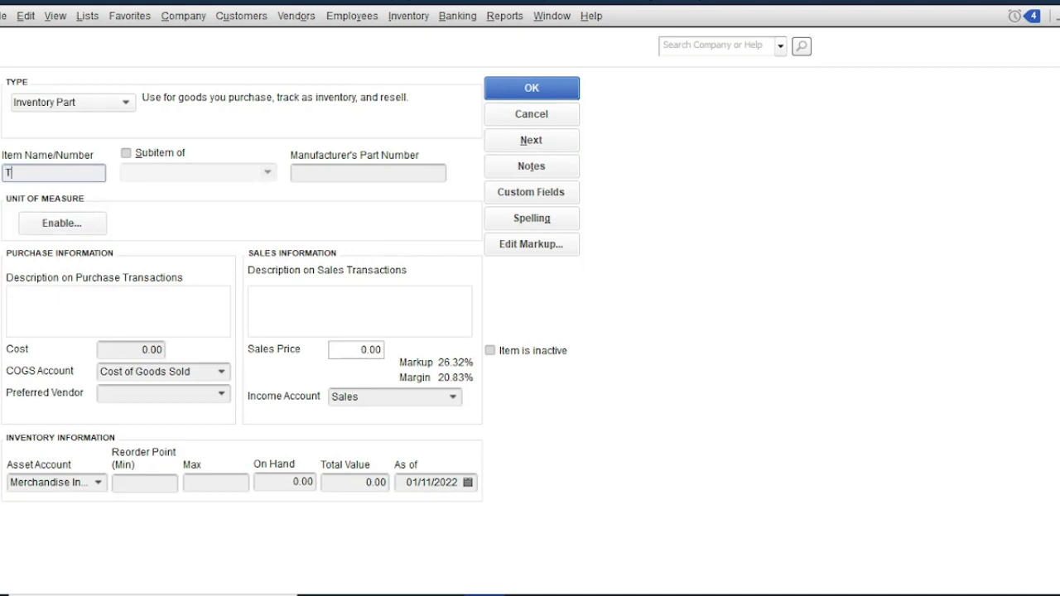
{"action": "type", "text": "P Rim"}
{"action": "left_click", "coordinate": [43, 308]}
{"action": "type", "text": "Car"}
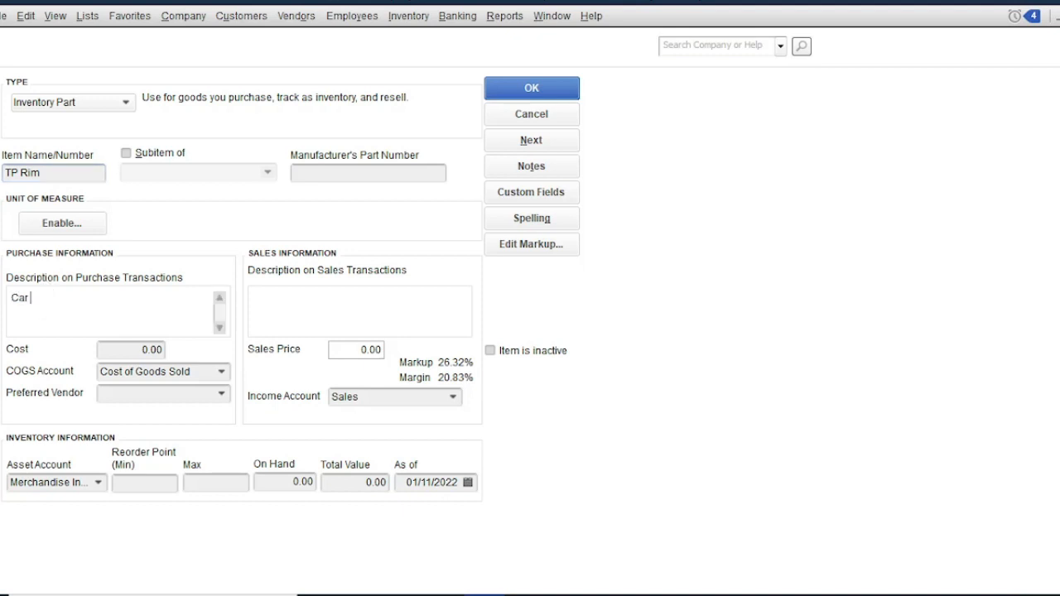
{"action": "type", "text": " Rim"}
{"action": "left_click", "coordinate": [84, 172]}
{"action": "type", "text": "R"}
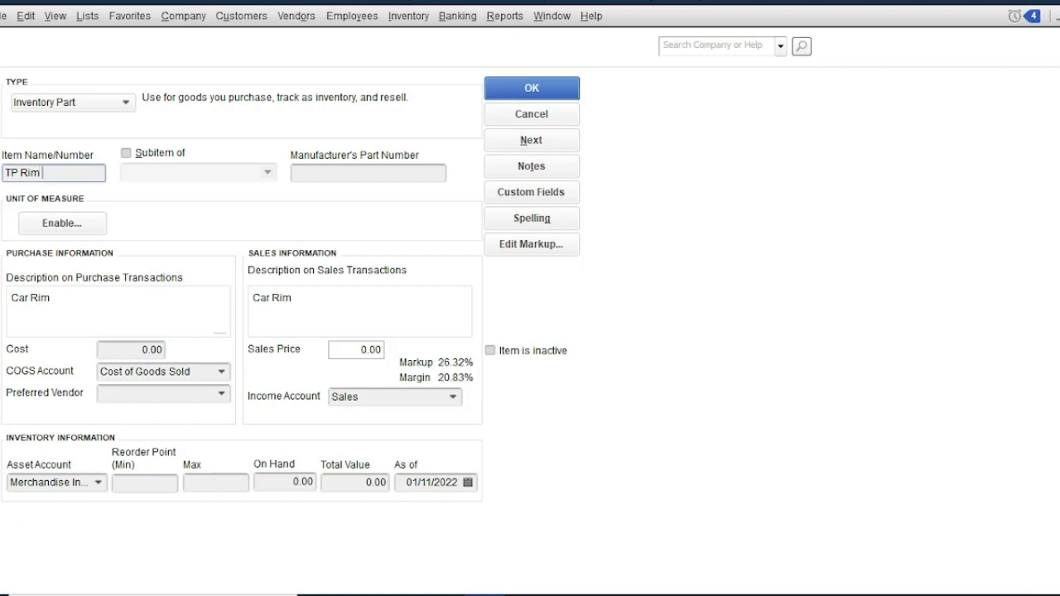
{"action": "type", "text": "16"}
Set the rim's cost to 13,500 and sales price to 16,000, and save it to start another item.
{"action": "left_click", "coordinate": [130, 350]}
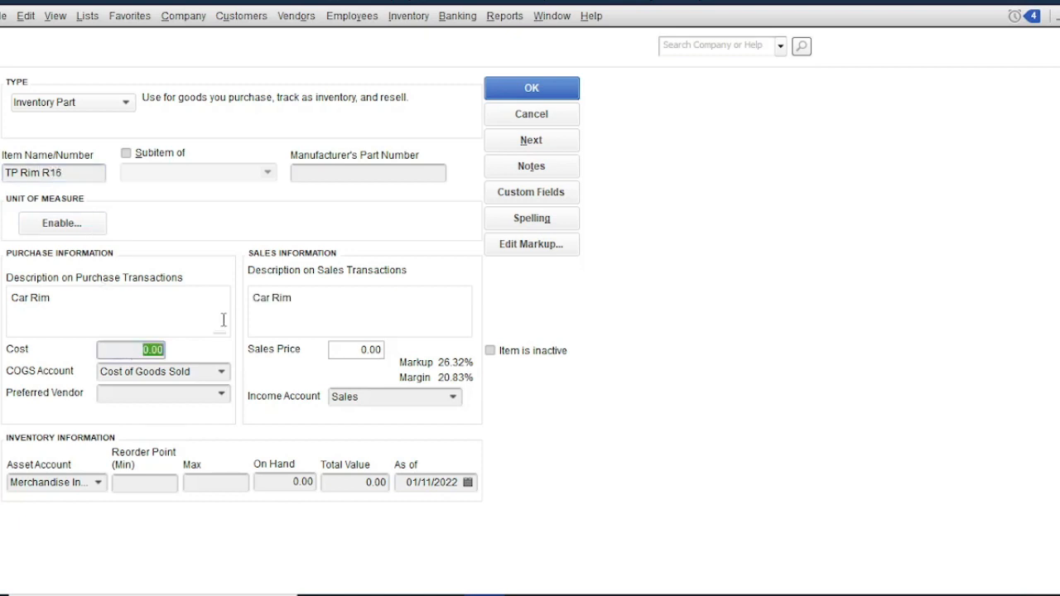
{"action": "type", "text": "13,"}
{"action": "type", "text": "500"}
{"action": "left_click", "coordinate": [349, 349]}
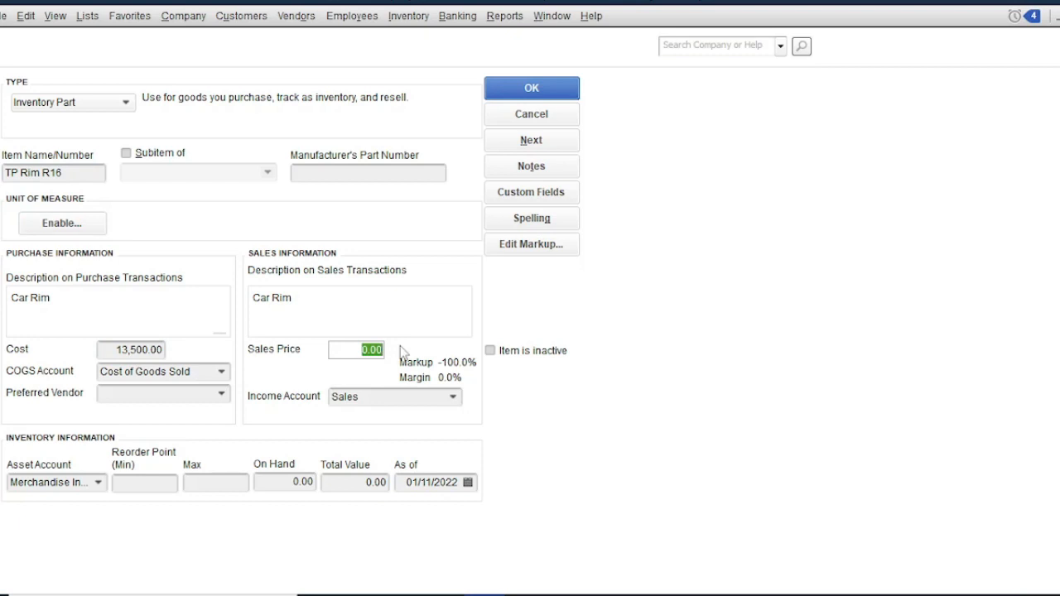
{"action": "type", "text": "16000"}
{"action": "key", "text": "Tab"}
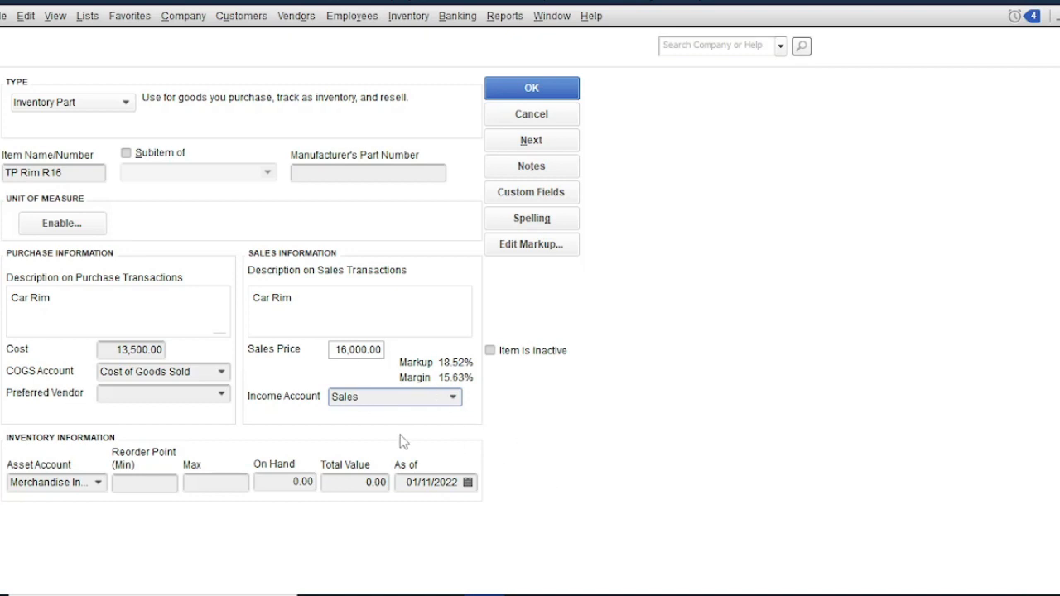
{"action": "left_click", "coordinate": [546, 148]}
Create a Service item named "Repair Service" with its description left blank, and save it to the item list.
{"action": "left_click", "coordinate": [125, 103]}
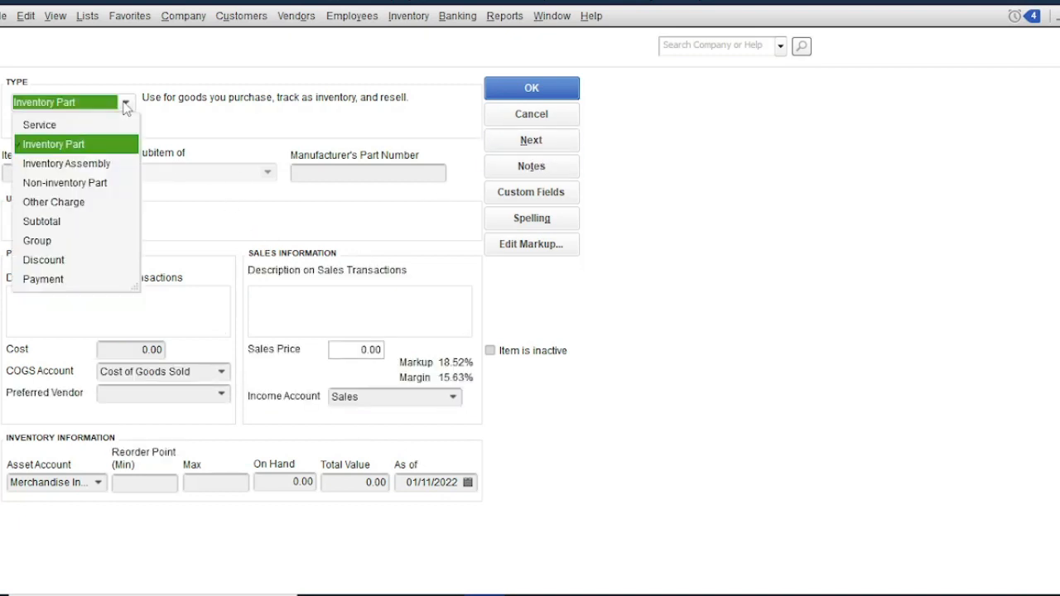
{"action": "left_click", "coordinate": [82, 125]}
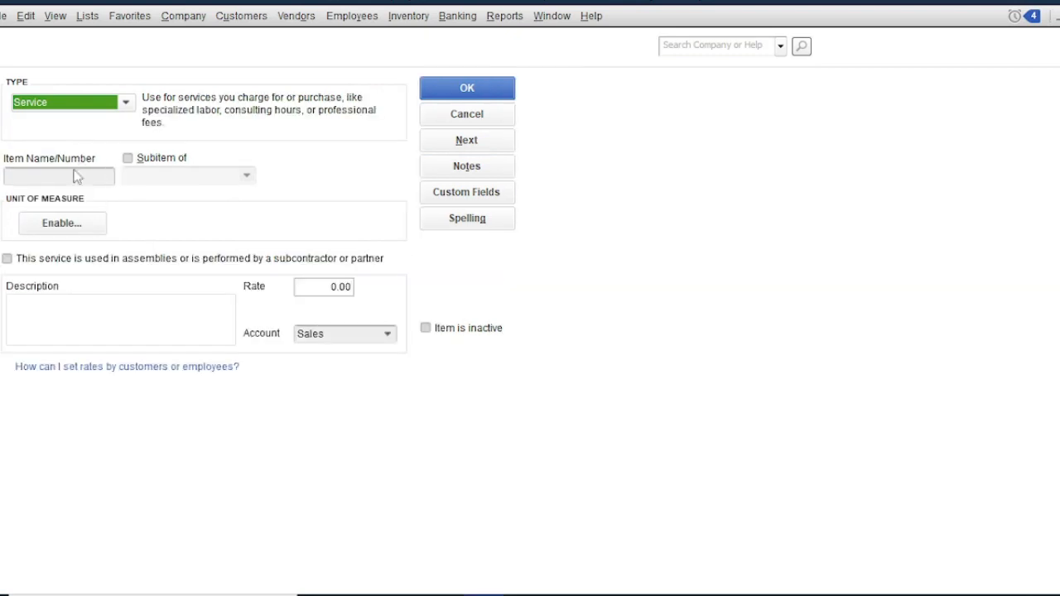
{"action": "left_click", "coordinate": [74, 177]}
{"action": "type", "text": "Repai"}
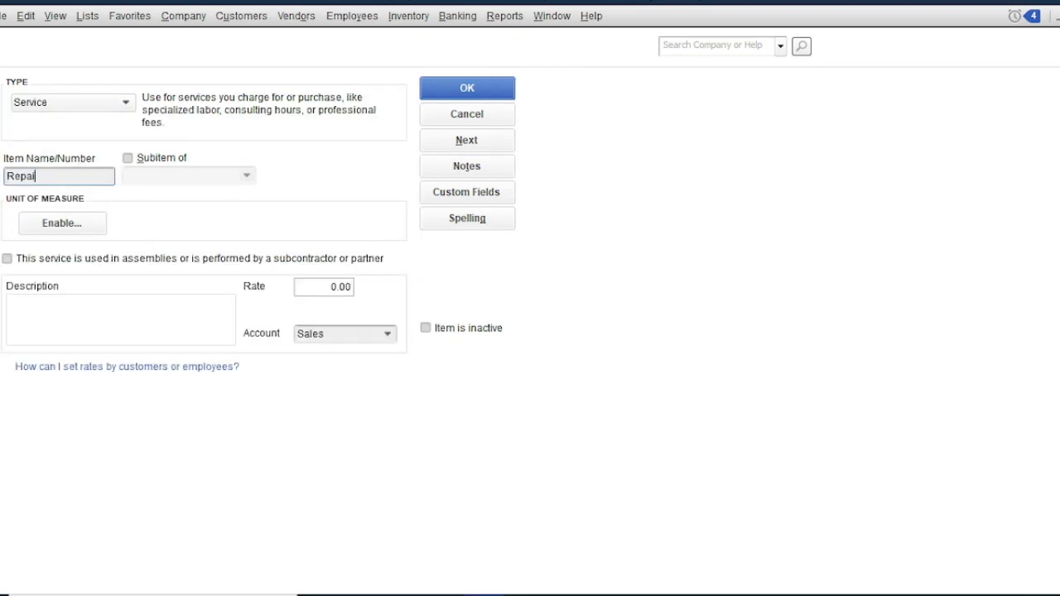
{"action": "type", "text": "r Service"}
{"action": "left_click", "coordinate": [84, 316]}
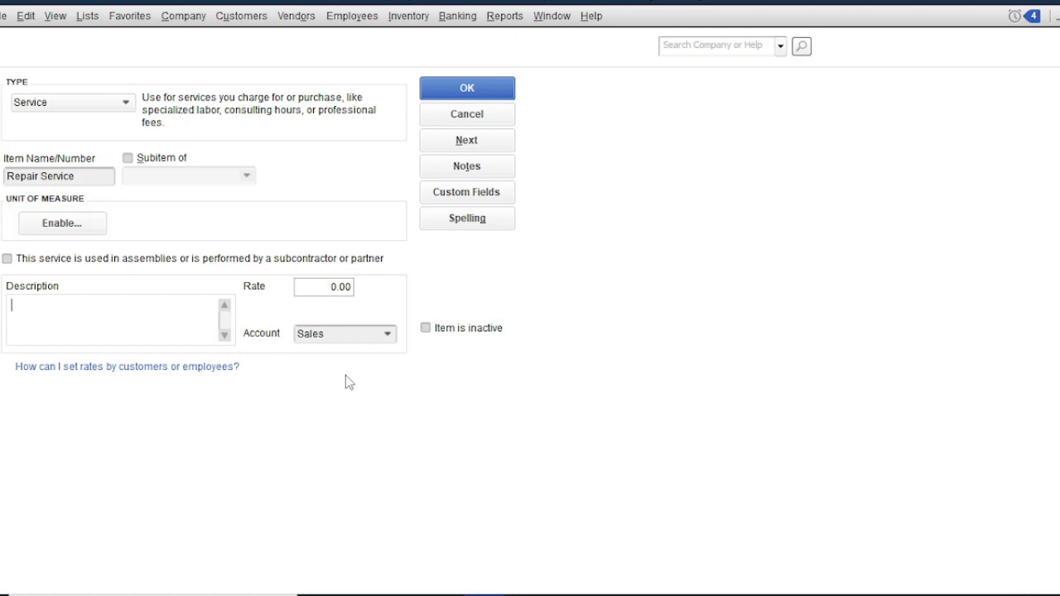
{"action": "left_click", "coordinate": [485, 88]}
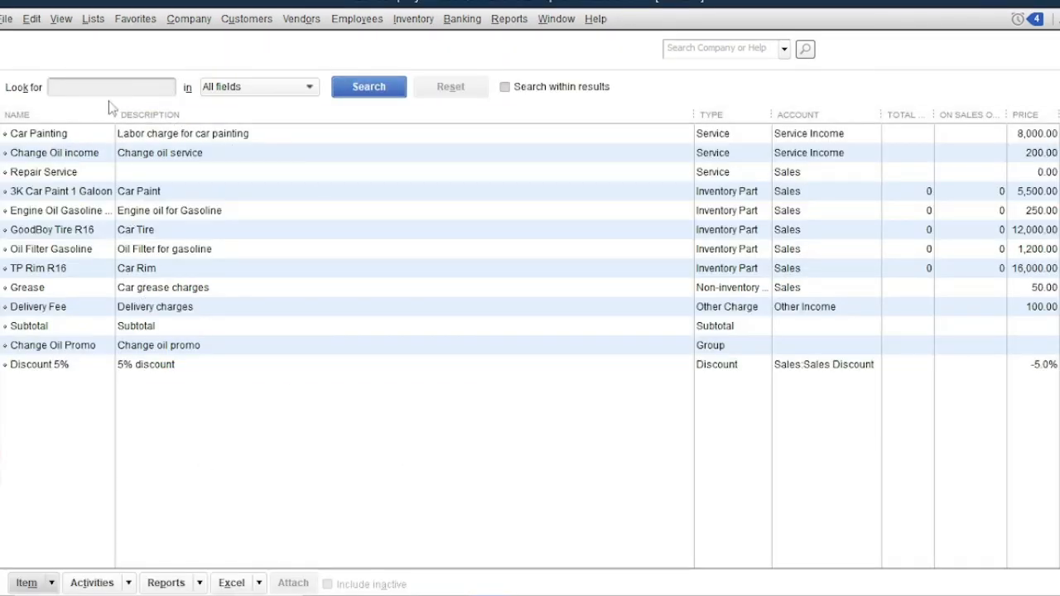
Start a new purchase order from the home page with JC as the vendor.
{"action": "left_click", "coordinate": [190, 19]}
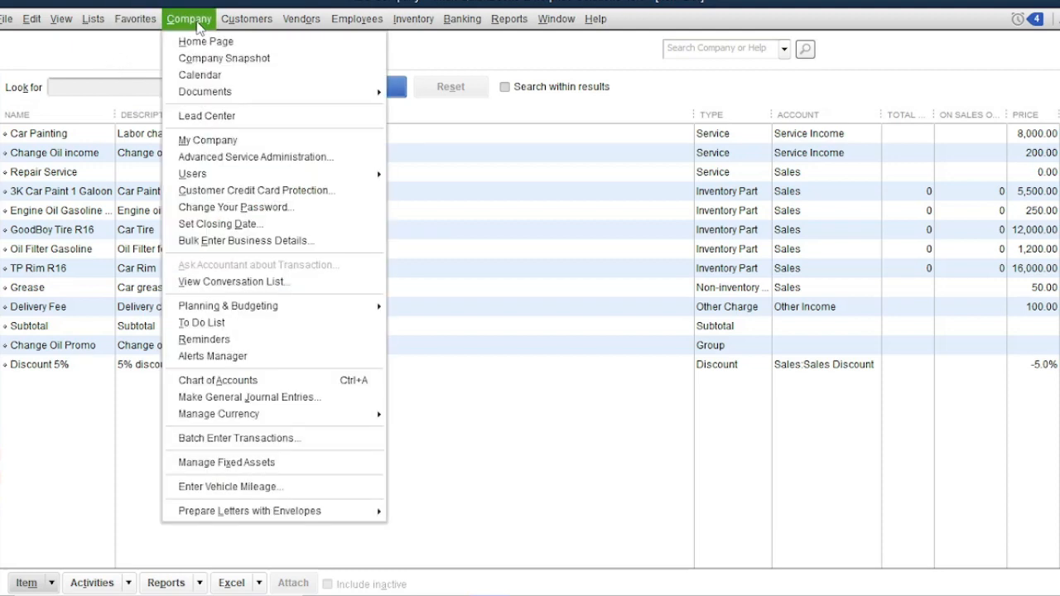
{"action": "left_click", "coordinate": [205, 41]}
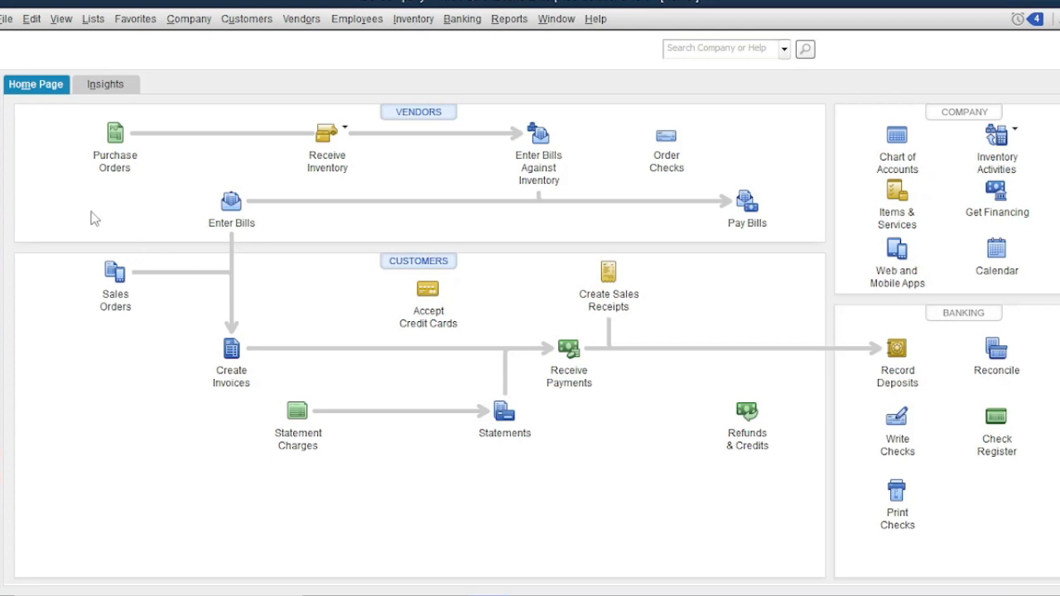
{"action": "left_click", "coordinate": [116, 141]}
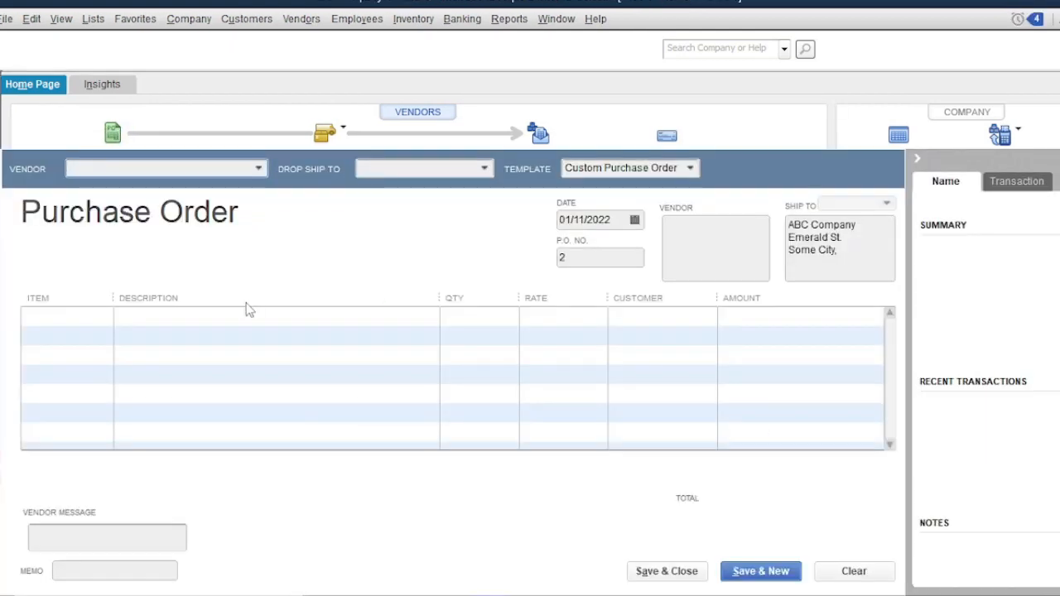
{"action": "left_click", "coordinate": [258, 170]}
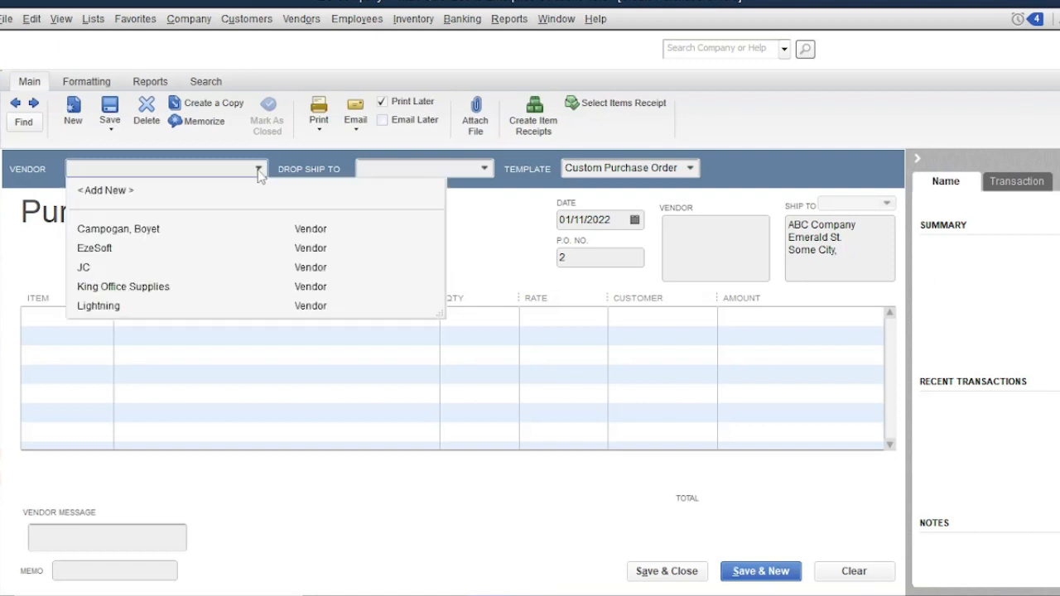
{"action": "left_click", "coordinate": [128, 271]}
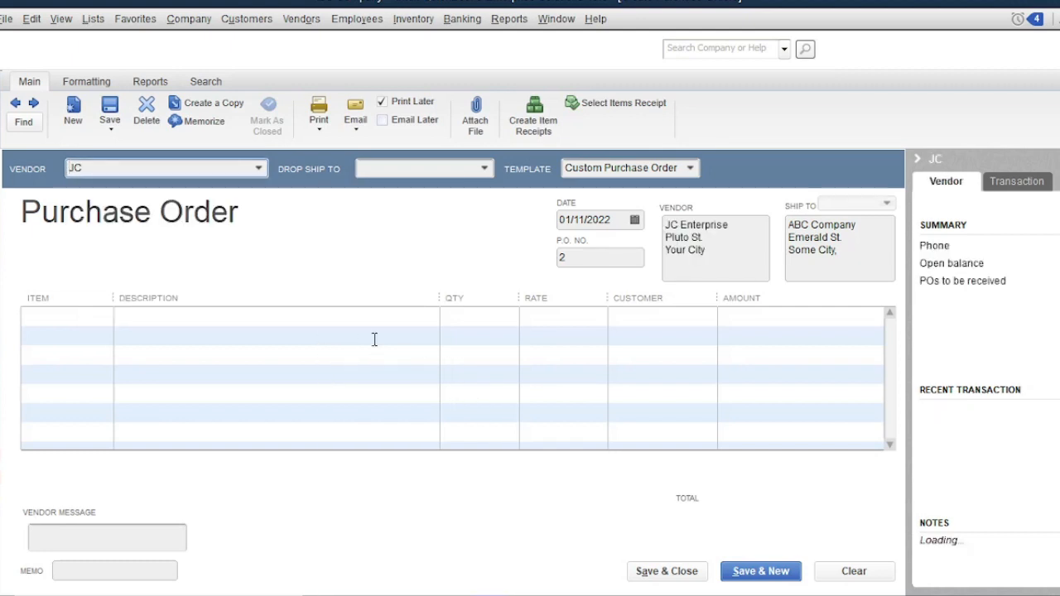
Add GoodBoy Tire R16 and TP Rim R16 as the first two item lines of JC's purchase order.
{"action": "left_click", "coordinate": [106, 322]}
{"action": "left_click", "coordinate": [103, 319]}
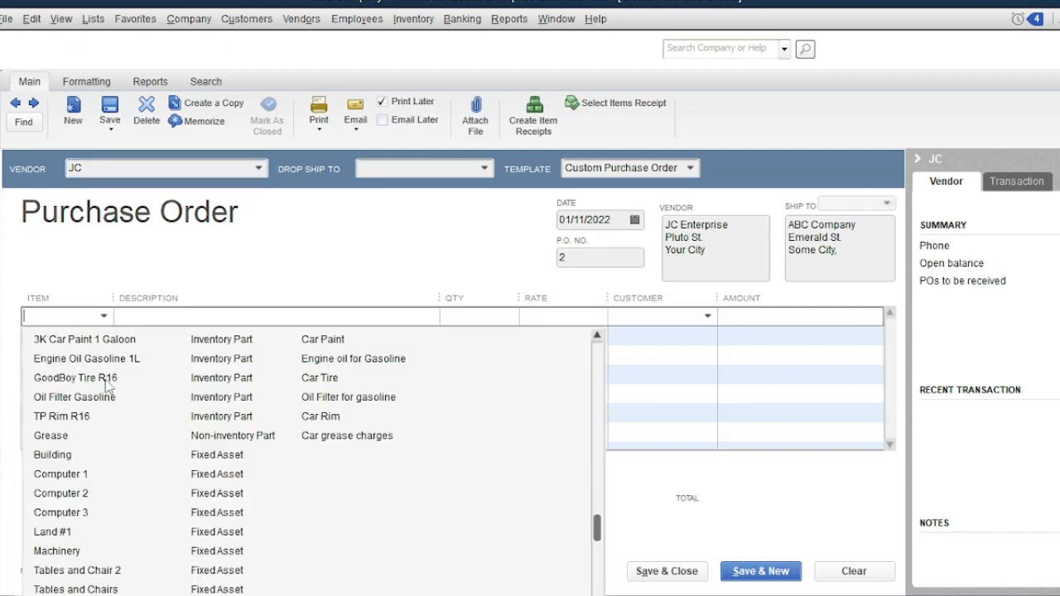
{"action": "left_click", "coordinate": [106, 379]}
{"action": "left_click", "coordinate": [101, 335]}
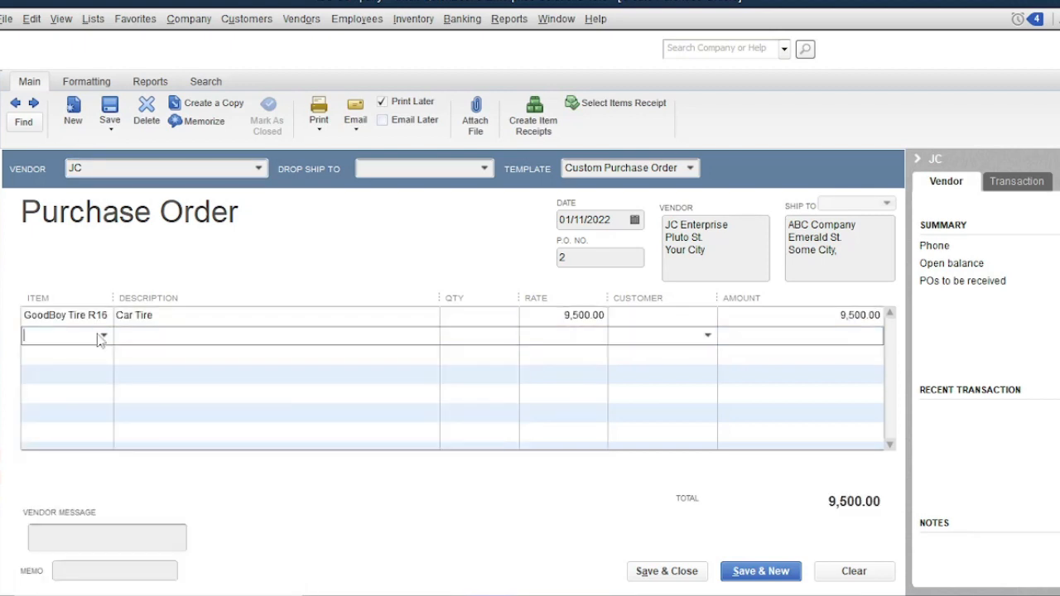
{"action": "left_click", "coordinate": [104, 335]}
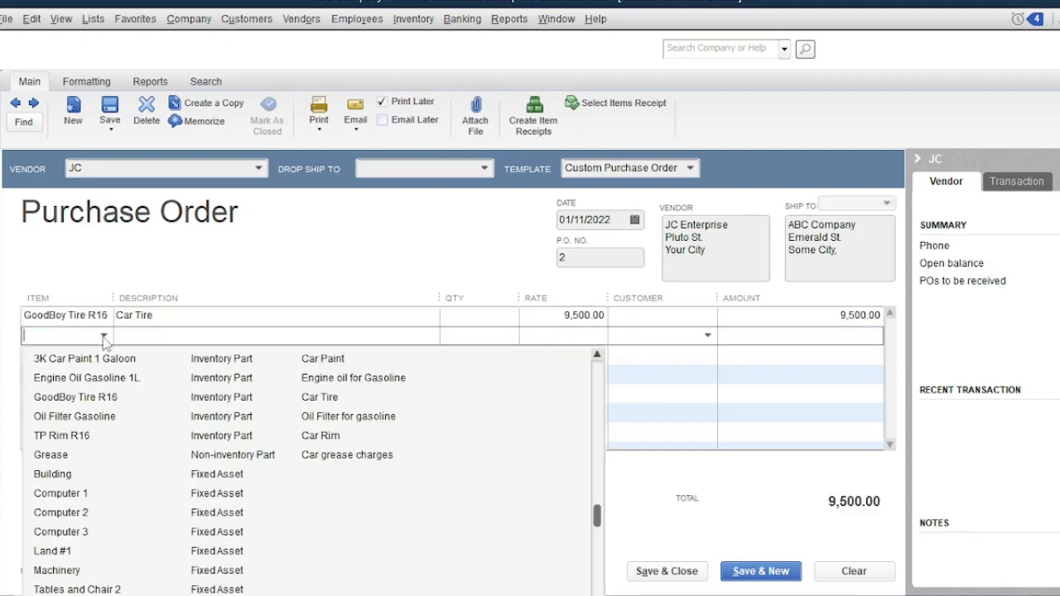
{"action": "left_click", "coordinate": [72, 437]}
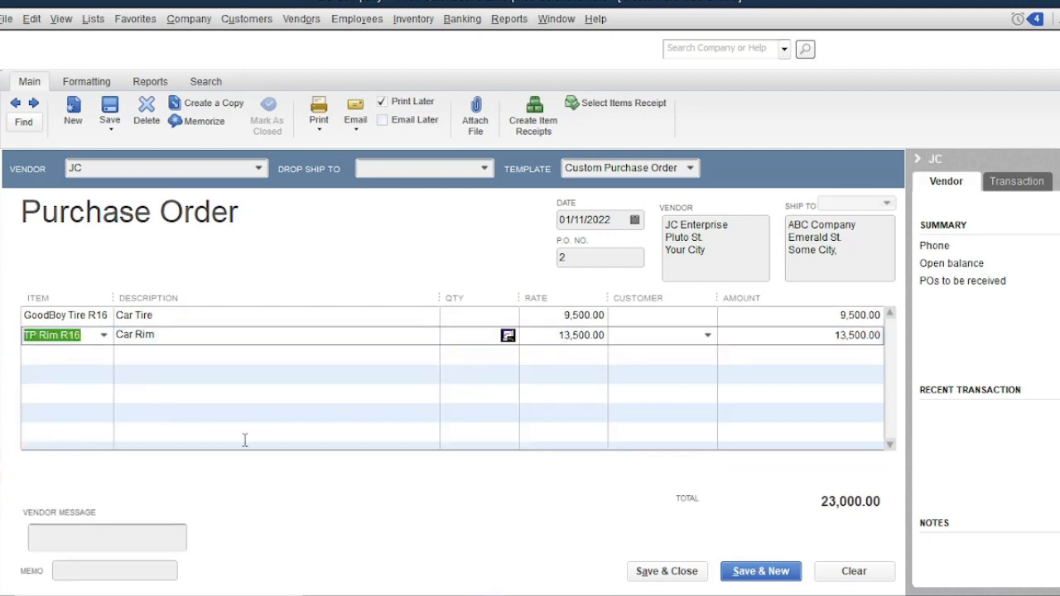
Set the order quantity to 40 for both the GoodBoy Tire R16 and the TP Rim R16.
{"action": "left_click", "coordinate": [469, 319]}
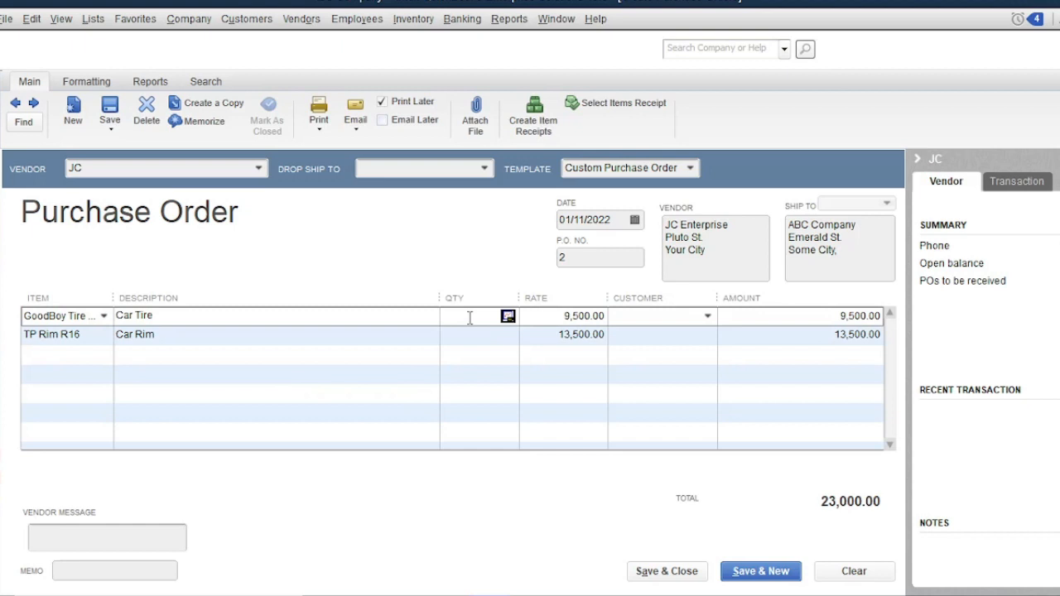
{"action": "type", "text": "40"}
{"action": "left_click", "coordinate": [470, 332]}
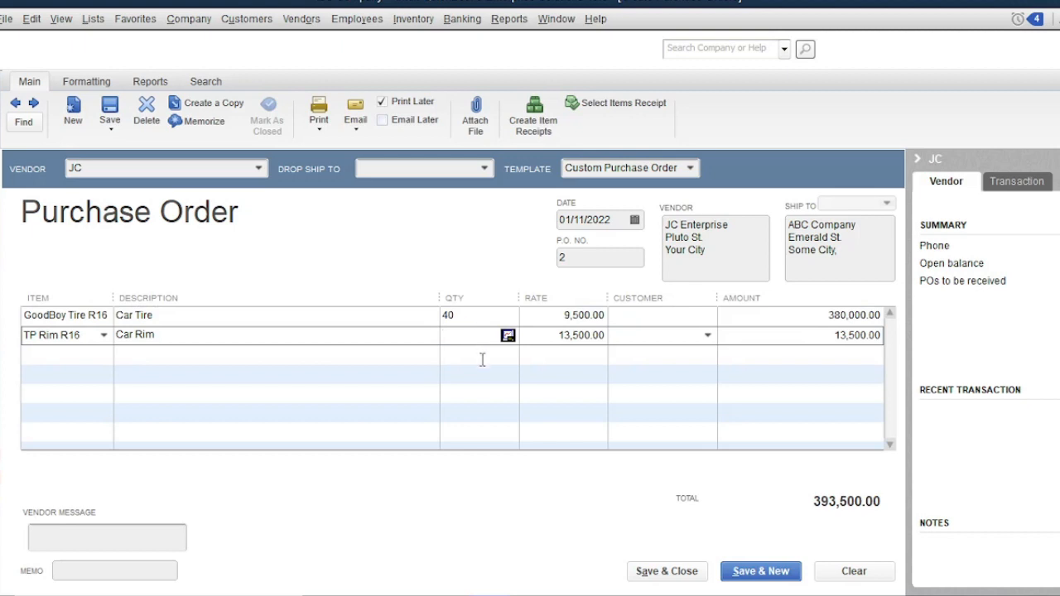
{"action": "type", "text": "40"}
{"action": "left_click", "coordinate": [486, 350]}
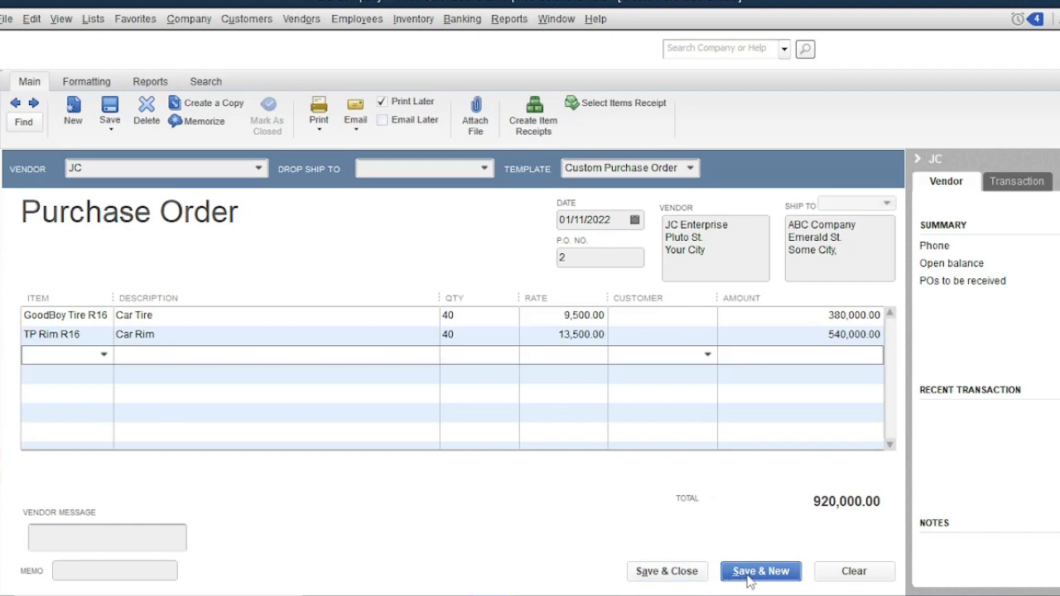
Date JC's purchase order 01/10/2022 and save it to start another purchase order.
{"action": "left_click", "coordinate": [634, 222]}
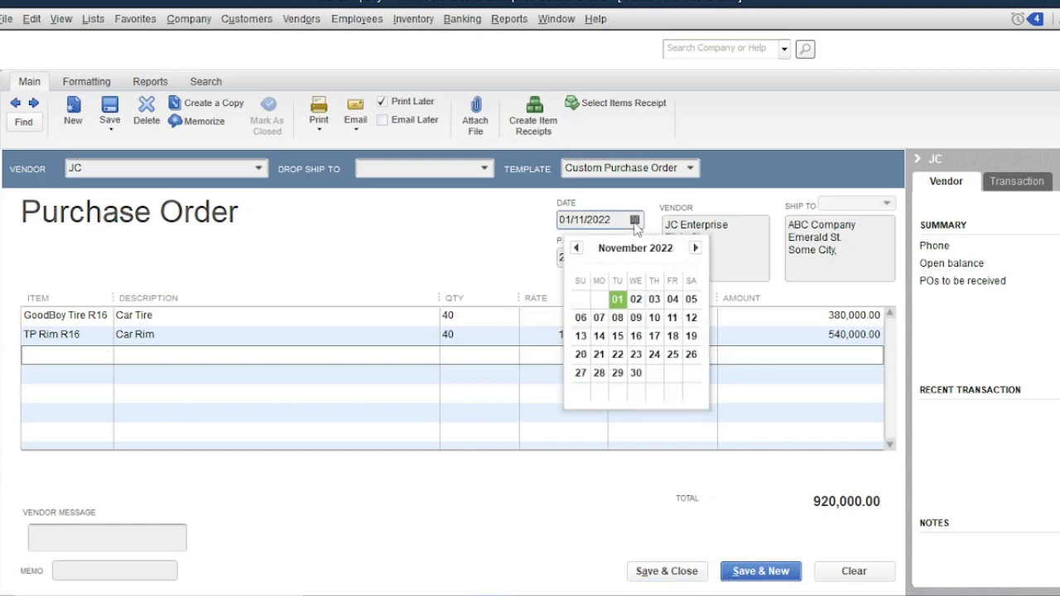
{"action": "left_click", "coordinate": [577, 248]}
{"action": "left_click", "coordinate": [690, 300]}
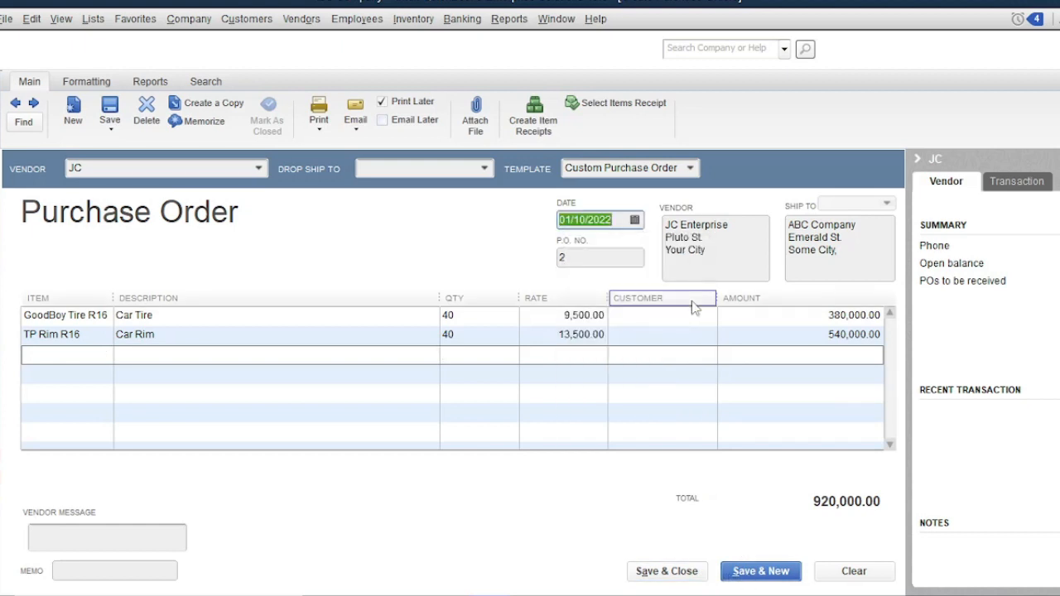
{"action": "left_click", "coordinate": [751, 570]}
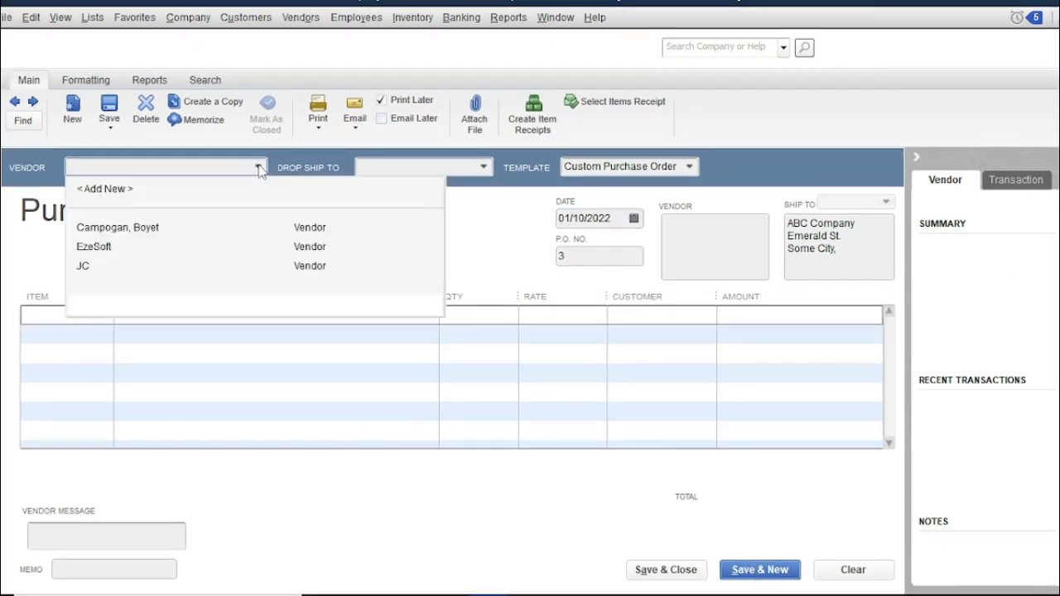
Make Lightning the vendor of the new purchase order and add 3K Car Paint 1 Galoon as its first item.
{"action": "left_click", "coordinate": [257, 167]}
{"action": "left_click", "coordinate": [133, 304]}
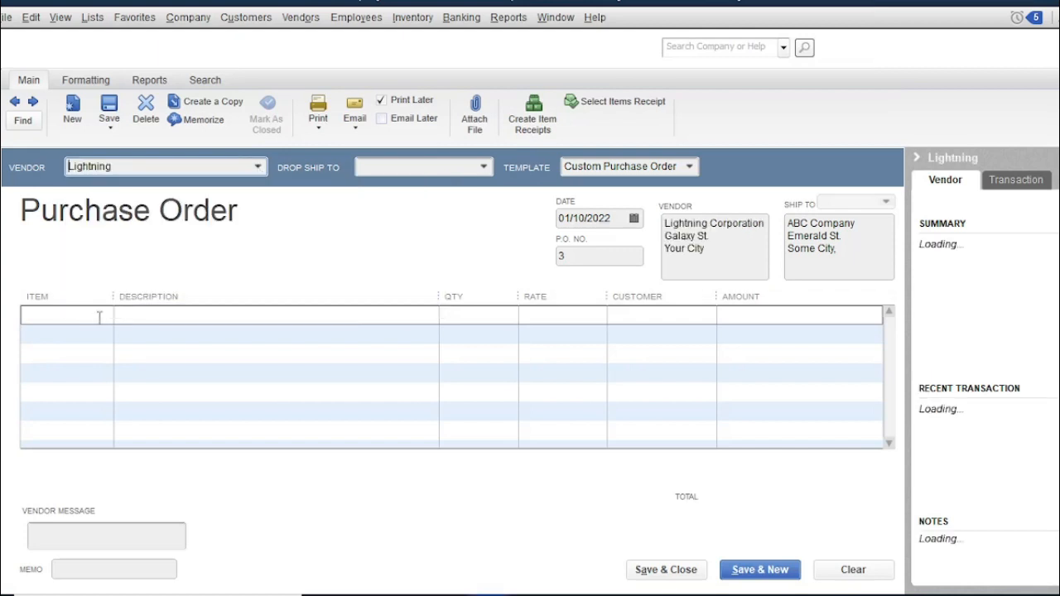
{"action": "left_click", "coordinate": [103, 315]}
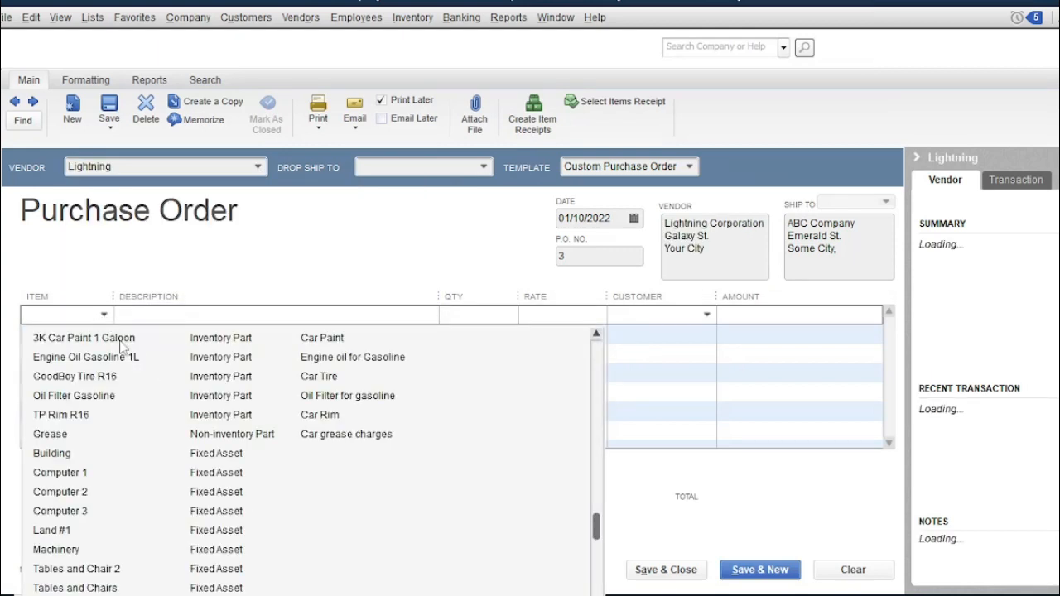
{"action": "left_click", "coordinate": [121, 339]}
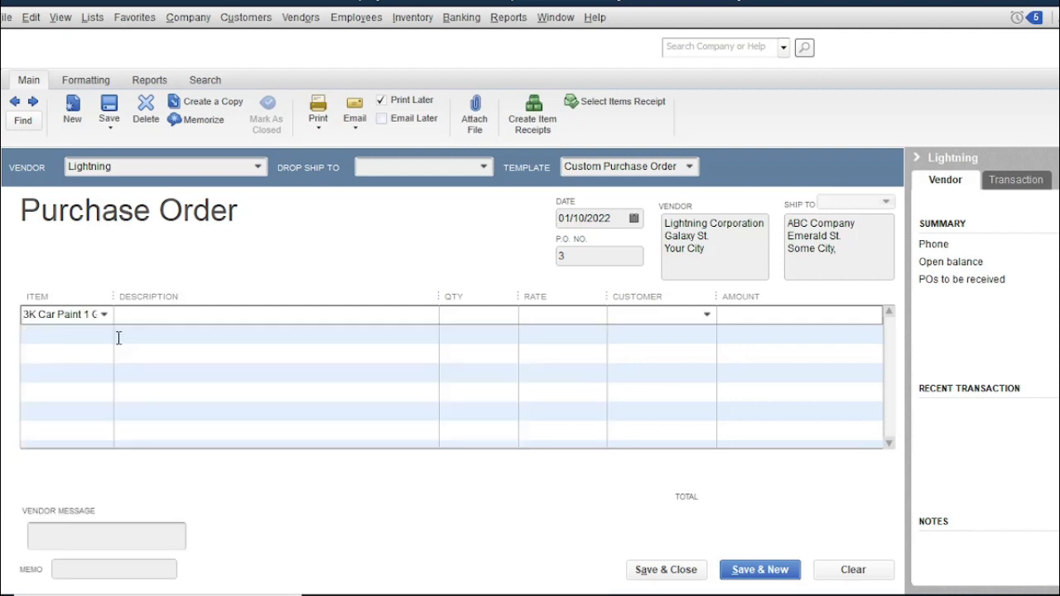
Add Engine Oil Gasoline 1L and Oil Filter Gasoline as the second and third items of Lightning's purchase order.
{"action": "left_click", "coordinate": [102, 338]}
{"action": "left_click", "coordinate": [103, 335]}
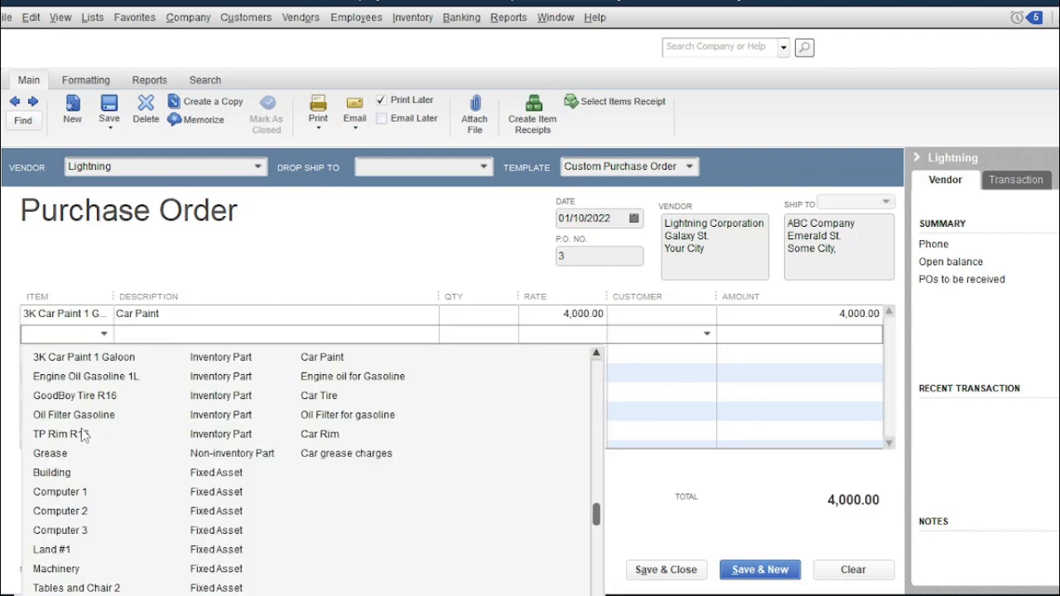
{"action": "left_click", "coordinate": [105, 379]}
{"action": "left_click", "coordinate": [105, 353]}
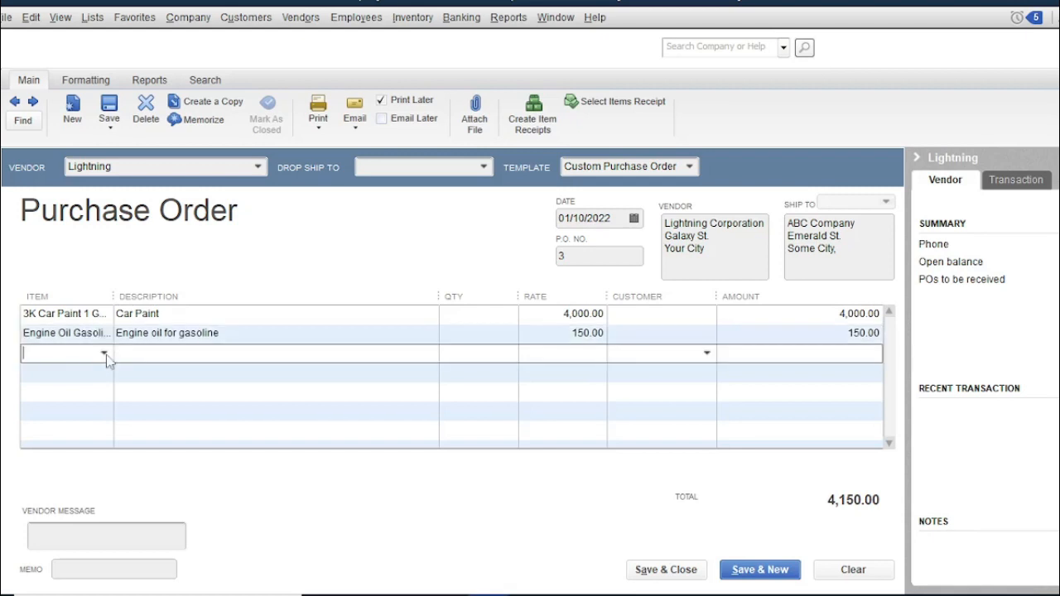
{"action": "left_click", "coordinate": [103, 352]}
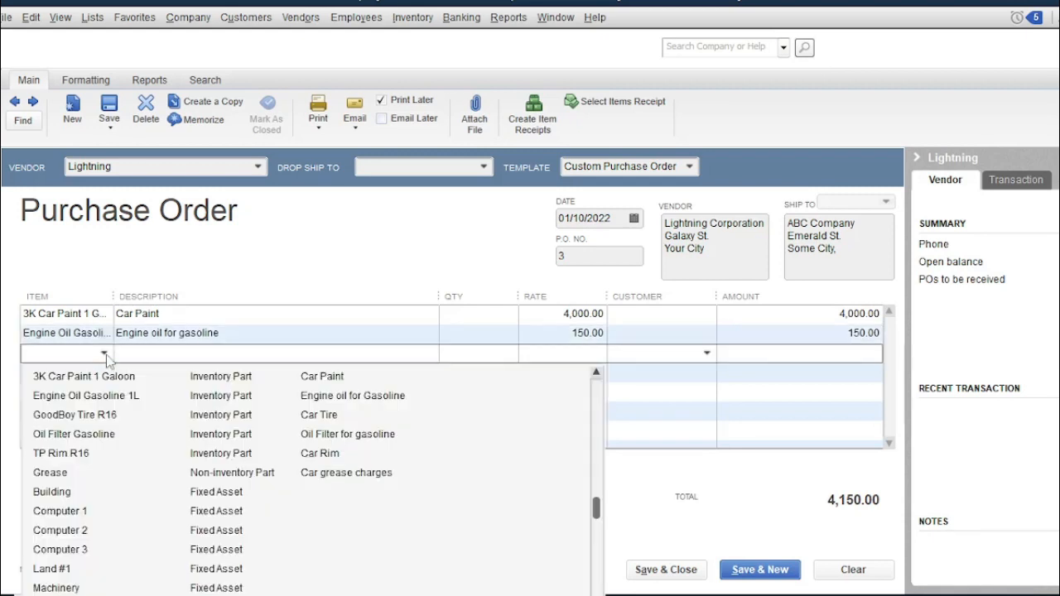
{"action": "left_click", "coordinate": [101, 435]}
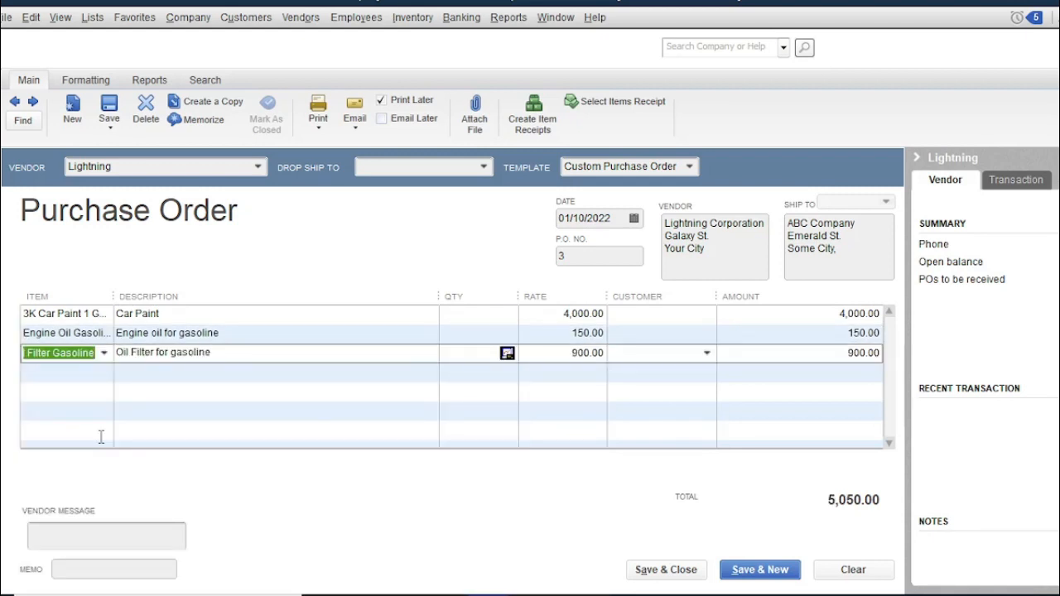
Order 50 of the car paint, 100 of the engine oil and 100 of the oil filter, and save and close the purchase order.
{"action": "left_click", "coordinate": [472, 317]}
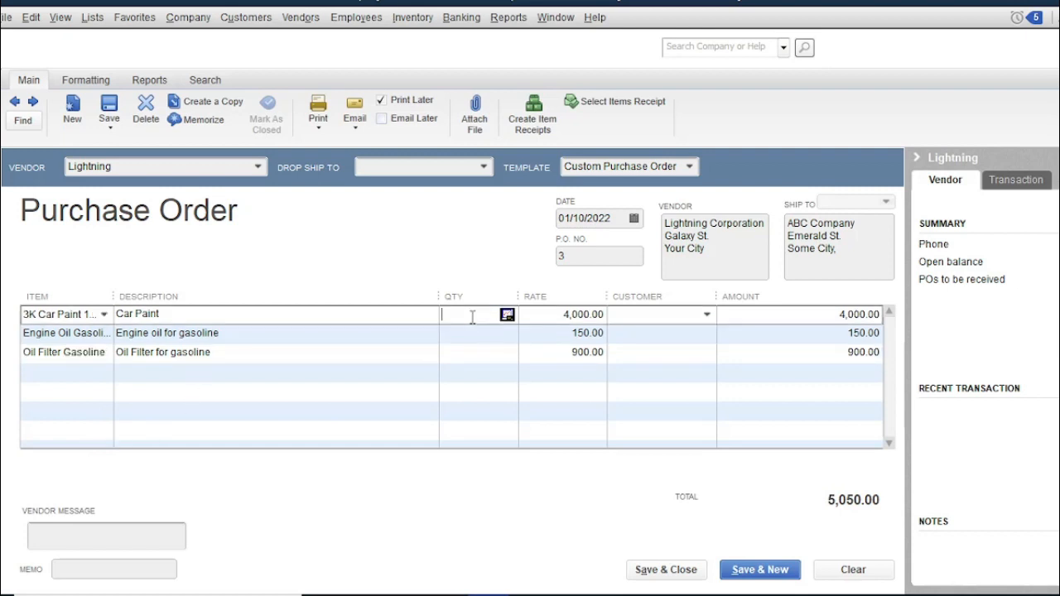
{"action": "type", "text": "50"}
{"action": "left_click", "coordinate": [475, 339]}
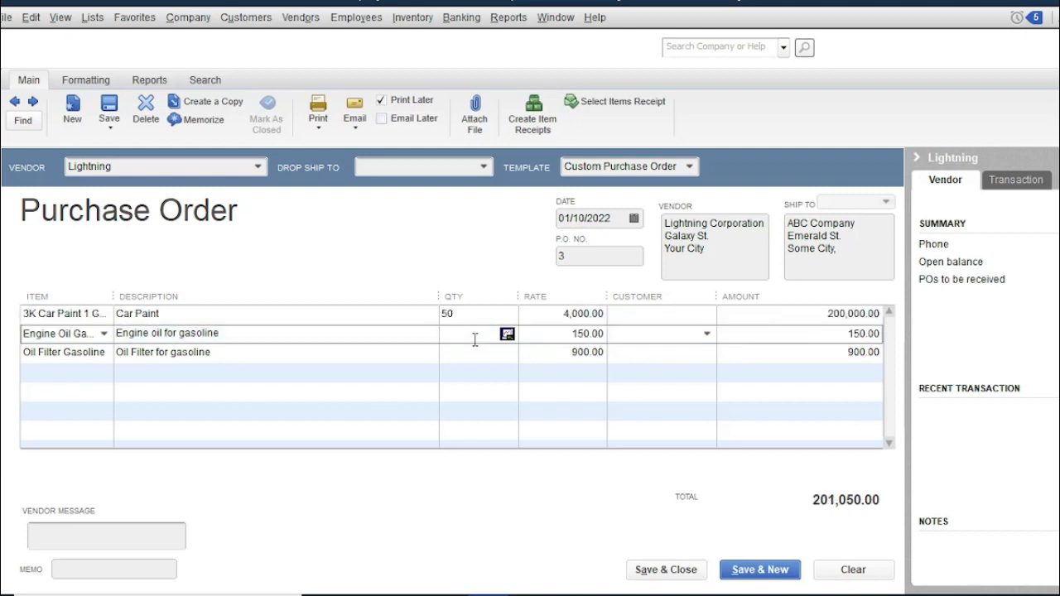
{"action": "type", "text": "100"}
{"action": "left_click", "coordinate": [477, 353]}
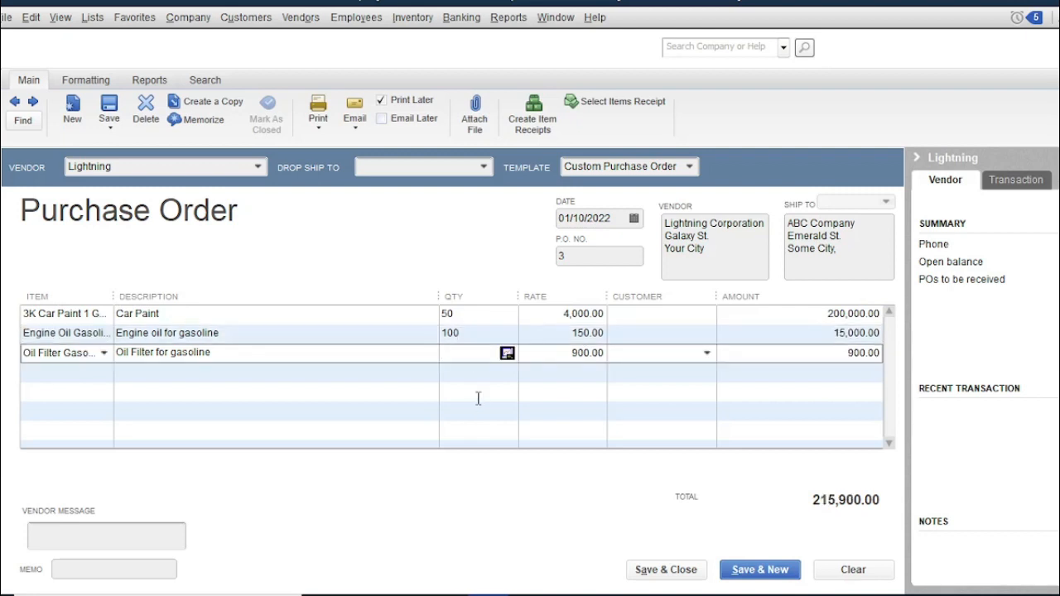
{"action": "type", "text": "100"}
{"action": "left_click", "coordinate": [492, 371]}
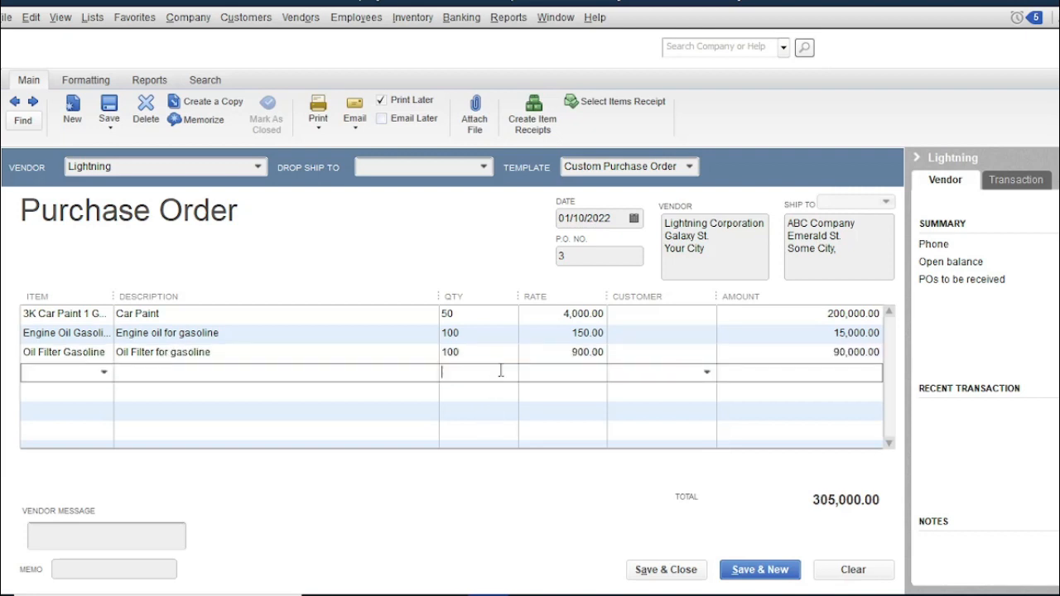
{"action": "left_click", "coordinate": [674, 579]}
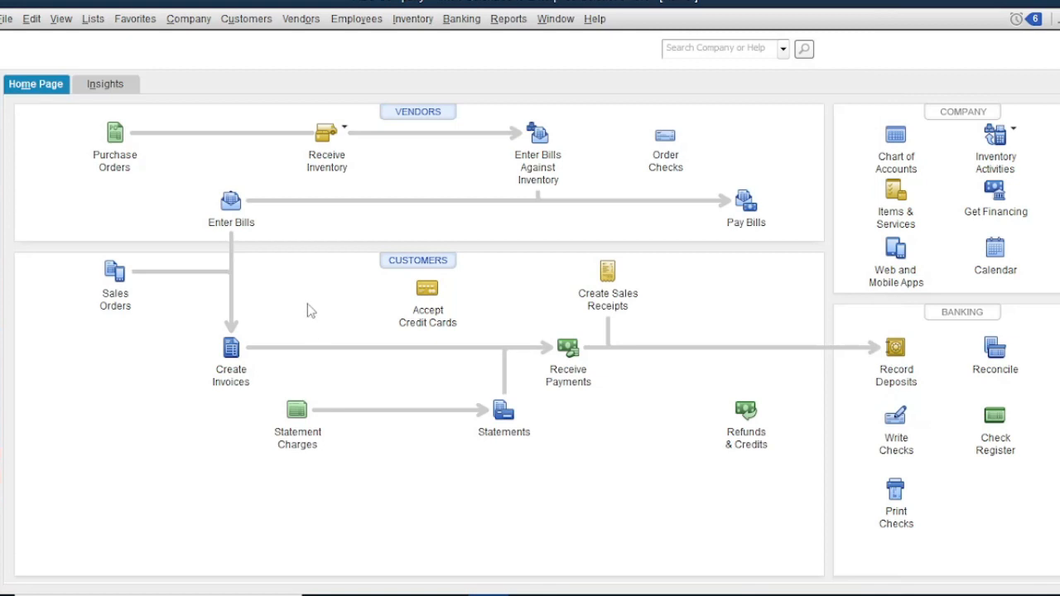
Start a new vendor bill from the home page under the Accounts Payable account, with JC as the vendor.
{"action": "left_click", "coordinate": [236, 207]}
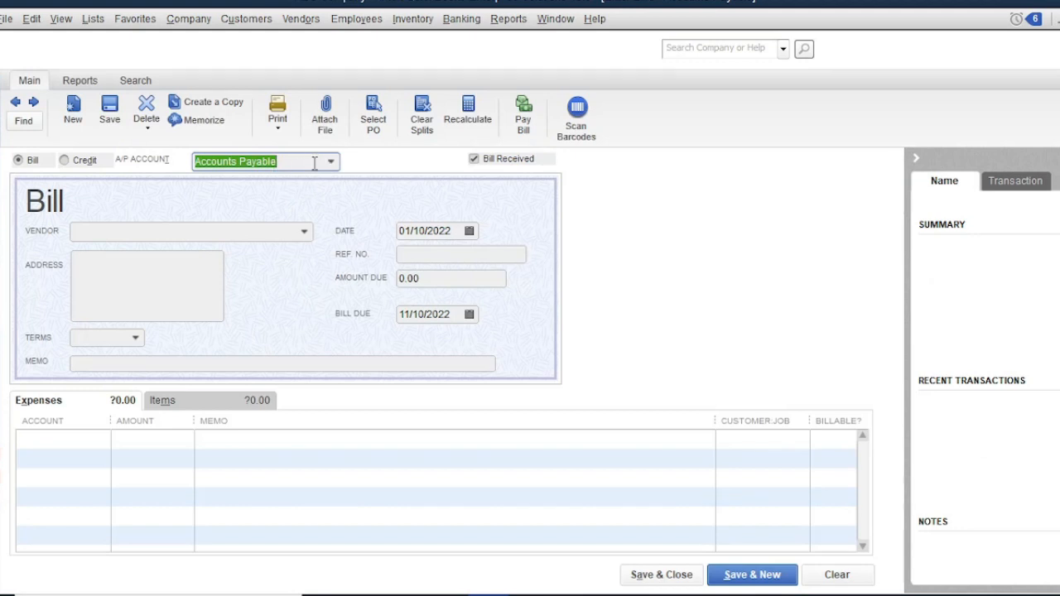
{"action": "left_click", "coordinate": [330, 161]}
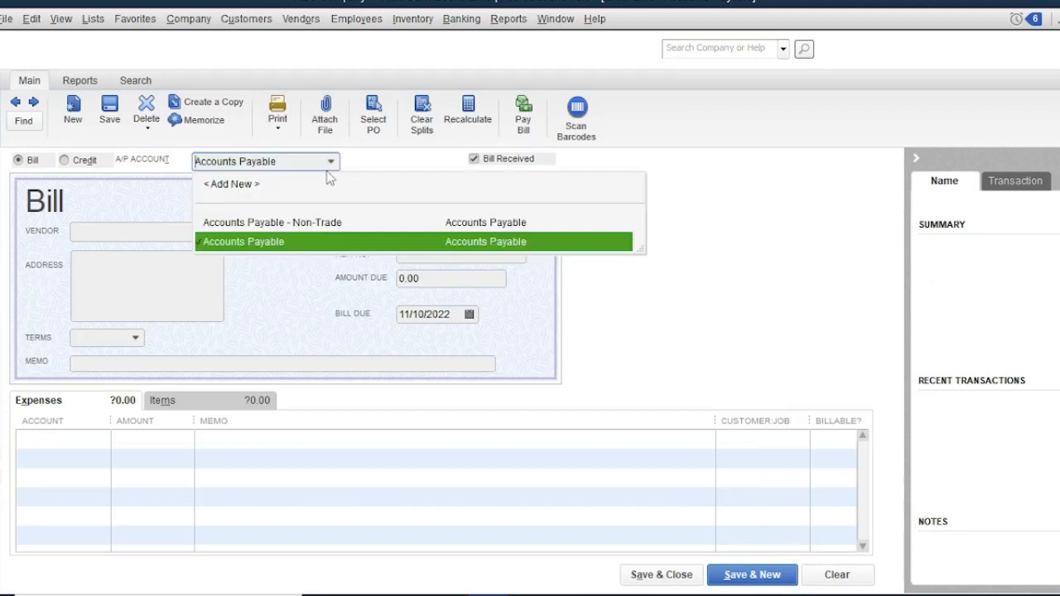
{"action": "left_click", "coordinate": [276, 249]}
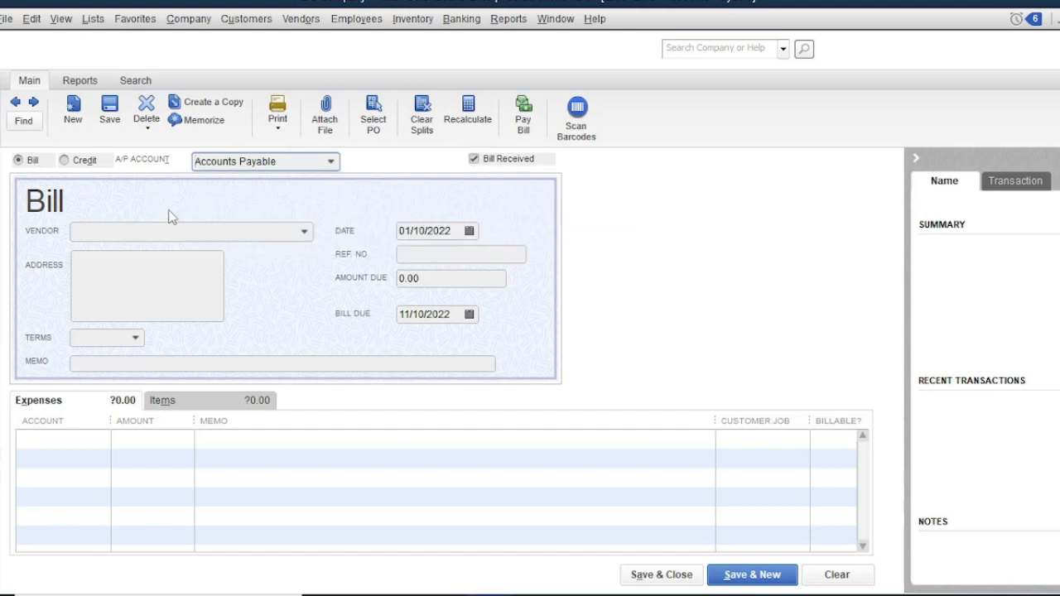
{"action": "left_click", "coordinate": [303, 231]}
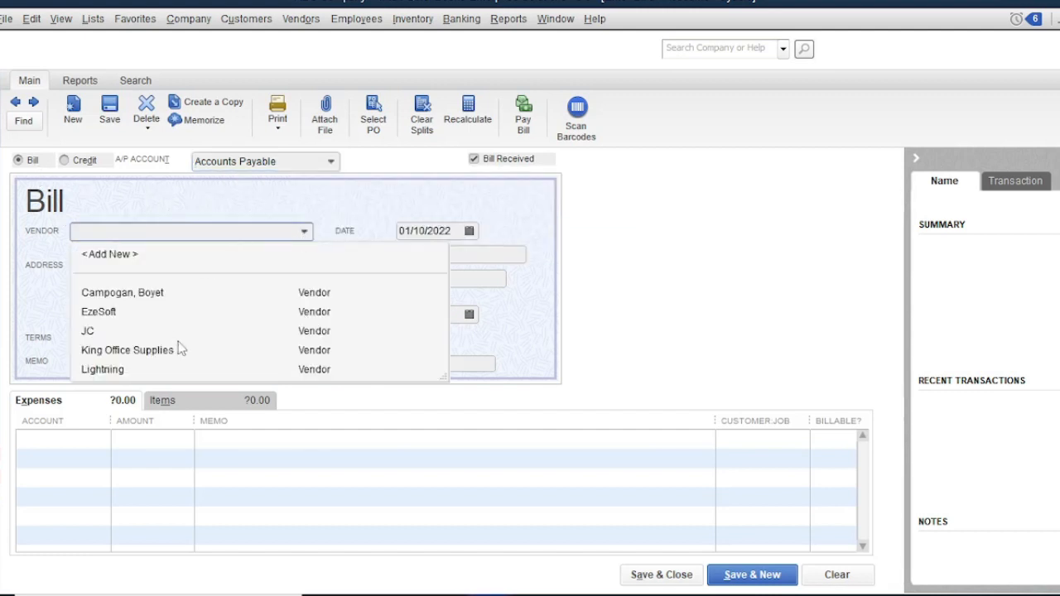
{"action": "left_click", "coordinate": [88, 331]}
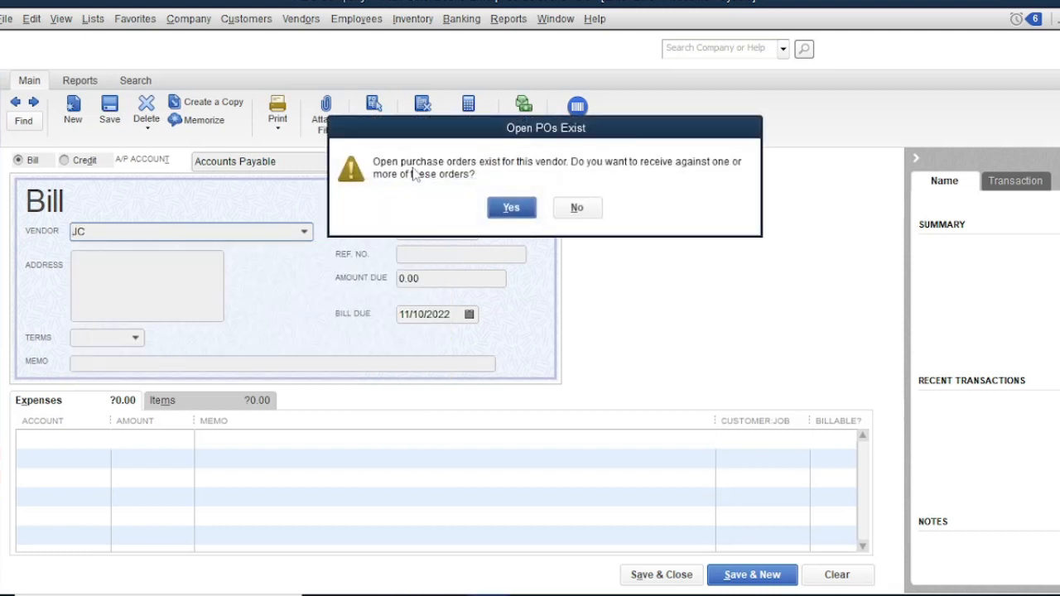
Receive the bill against JC's open purchase order dated 01/10/2022.
{"action": "left_click", "coordinate": [515, 208]}
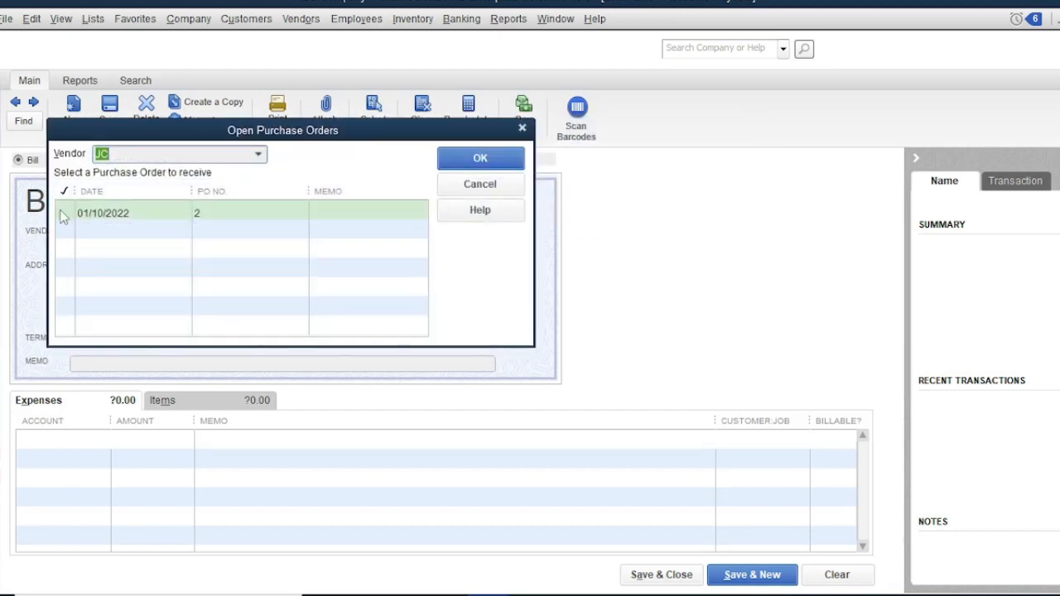
{"action": "left_click", "coordinate": [63, 215]}
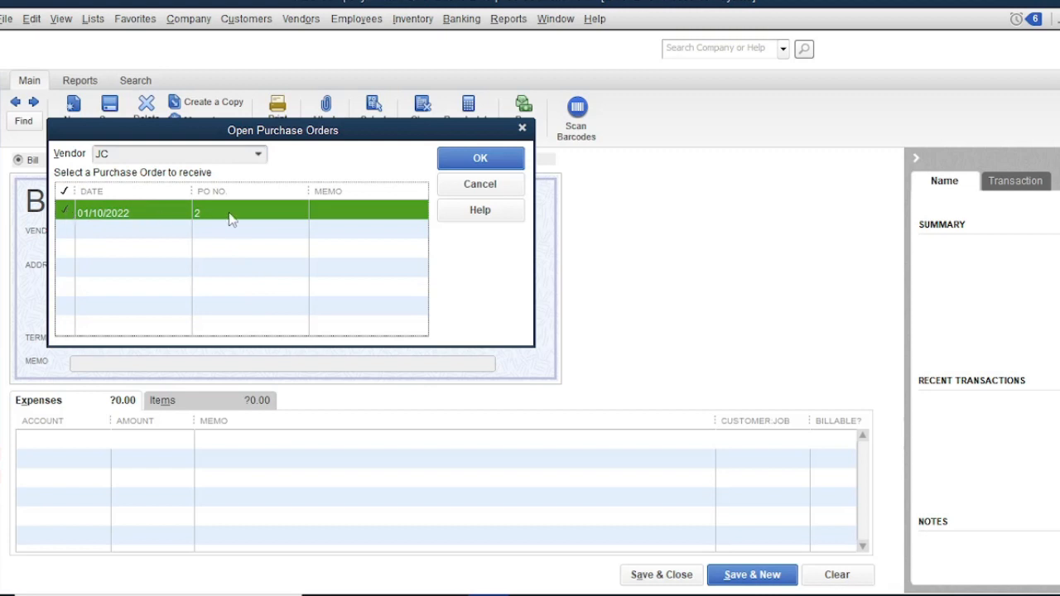
{"action": "left_click", "coordinate": [479, 160]}
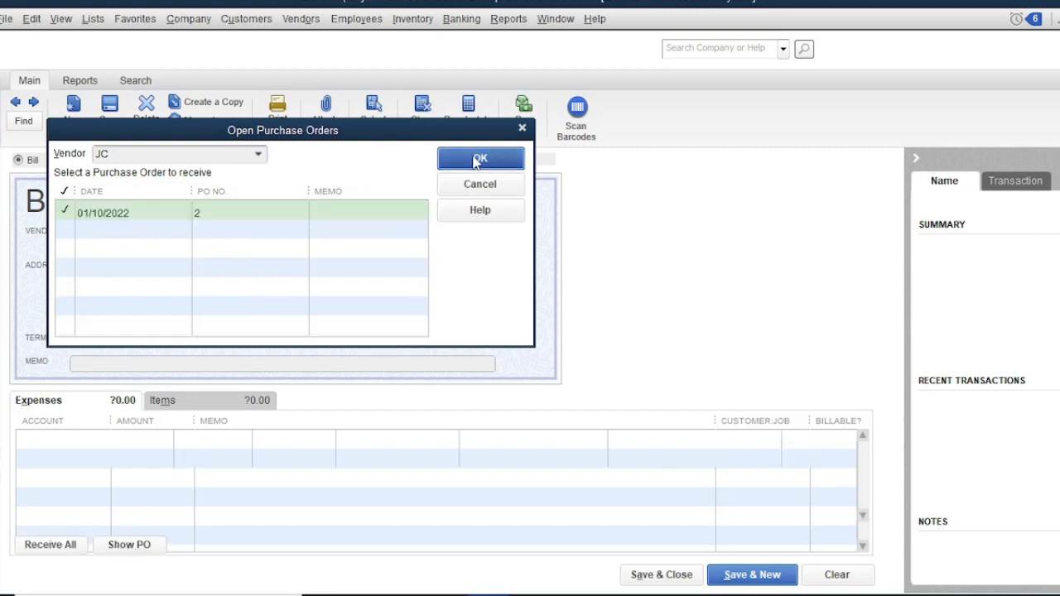
Date JC's bill 05/10/2022, enter reference number SI 5656, and save it to start another bill.
{"action": "left_click", "coordinate": [469, 232]}
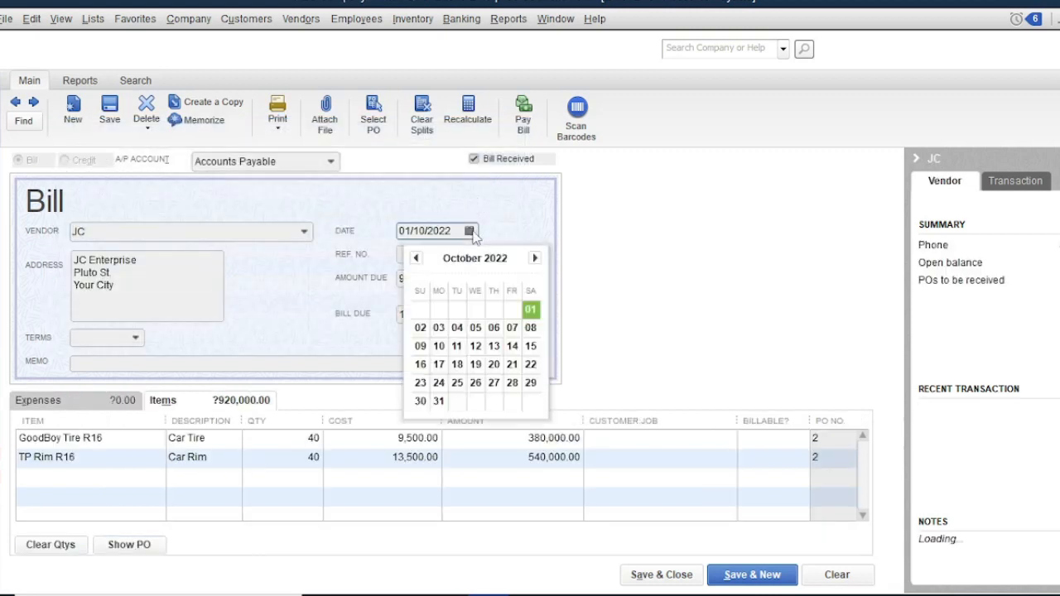
{"action": "left_click", "coordinate": [476, 327]}
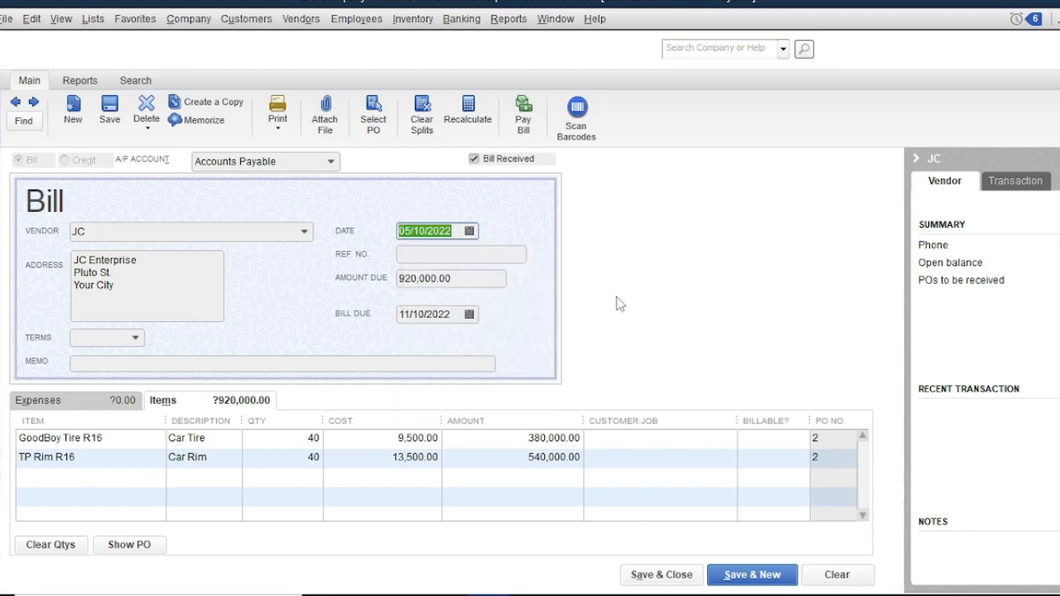
{"action": "left_click", "coordinate": [434, 252]}
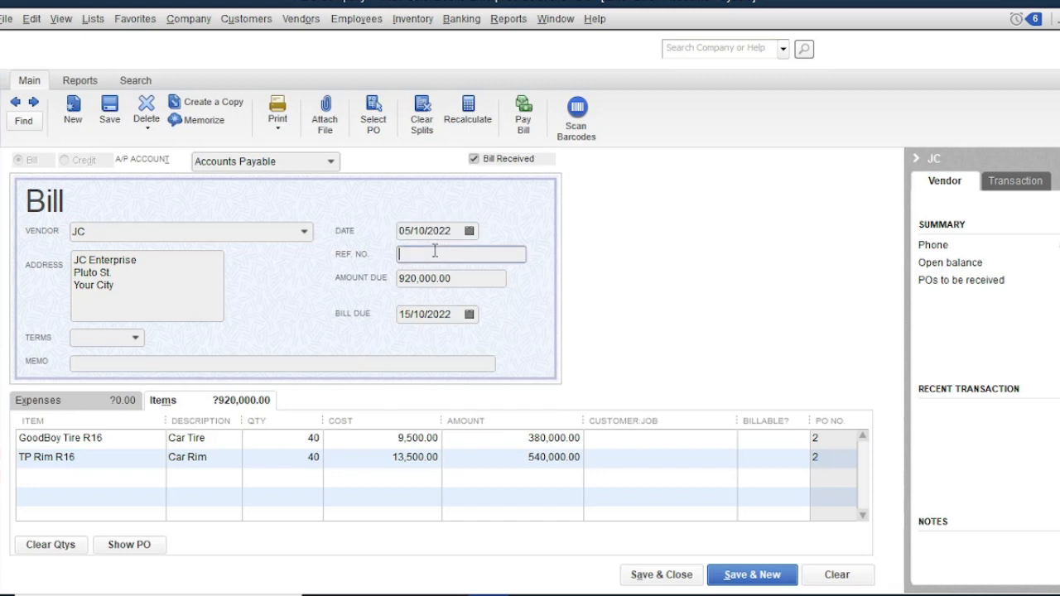
{"action": "type", "text": "SI 5656"}
{"action": "left_click", "coordinate": [751, 577]}
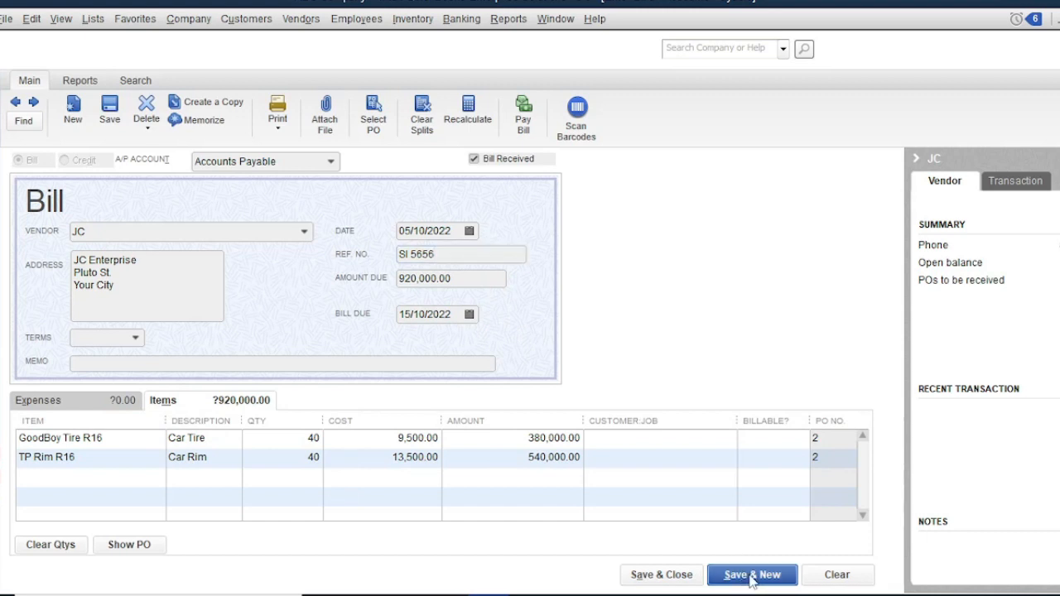
Set Lightning as the new bill's vendor and receive it against the open purchase order dated 01/10/2022.
{"action": "left_click", "coordinate": [305, 232]}
{"action": "left_click", "coordinate": [122, 369]}
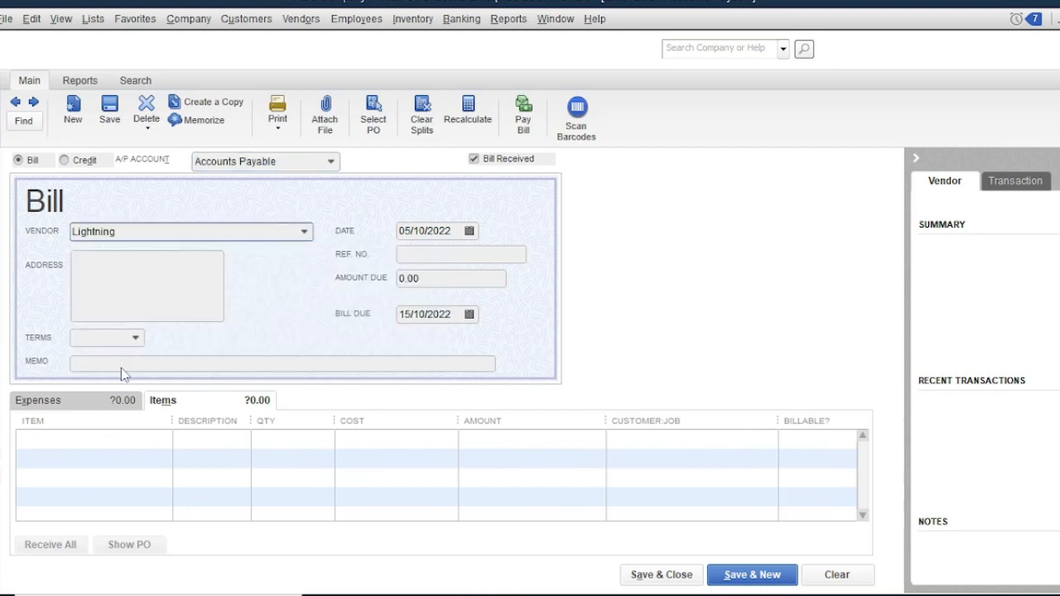
{"action": "left_click", "coordinate": [511, 208]}
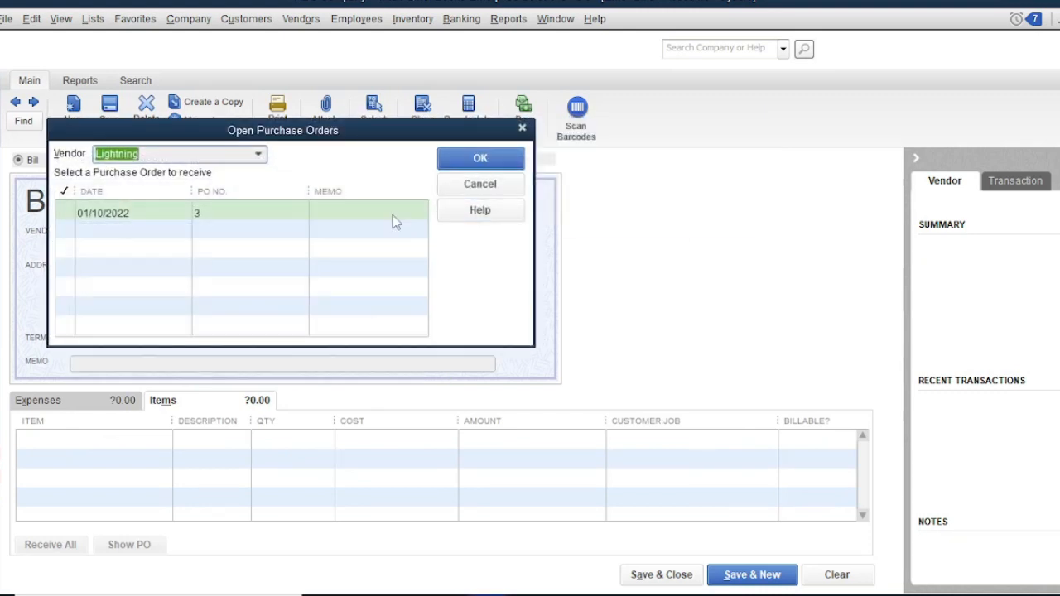
{"action": "left_click", "coordinate": [65, 215]}
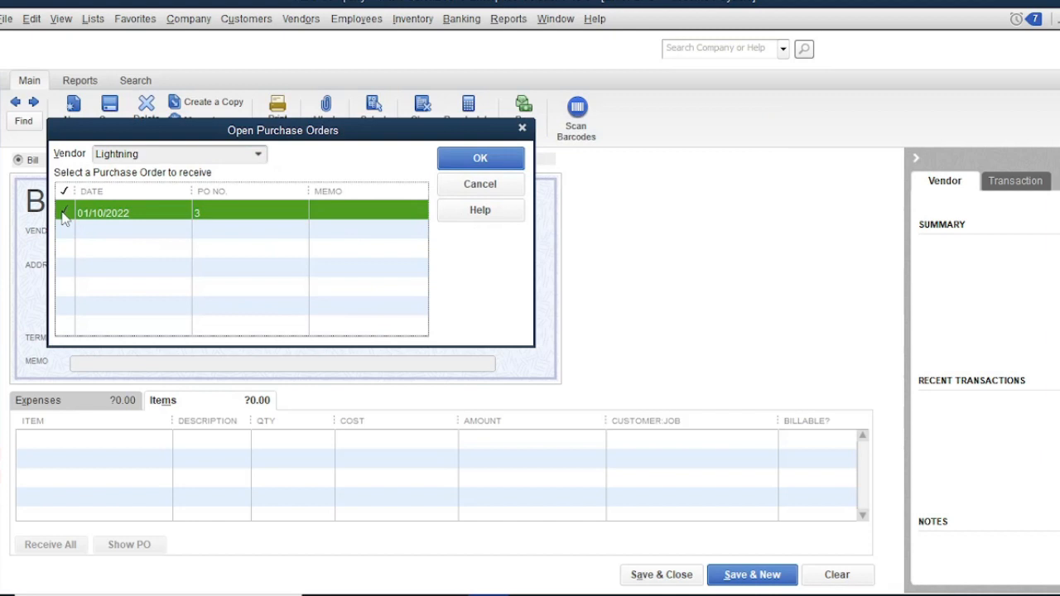
{"action": "left_click", "coordinate": [467, 162]}
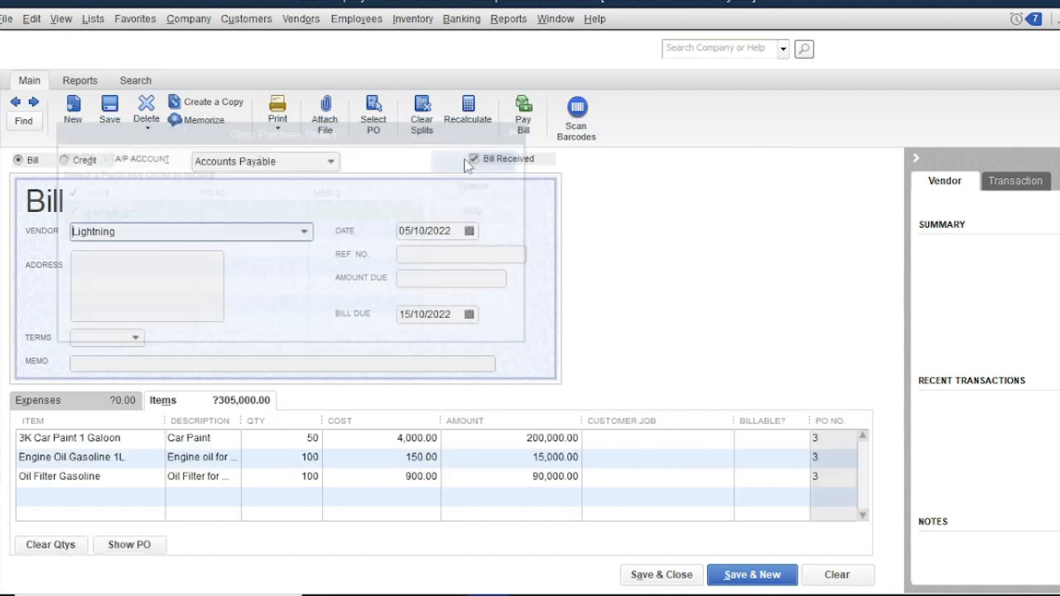
Enter reference number SI 5465 on Lightning's bill, and save and close it.
{"action": "left_click", "coordinate": [482, 253]}
{"action": "type", "text": "SI 5465"}
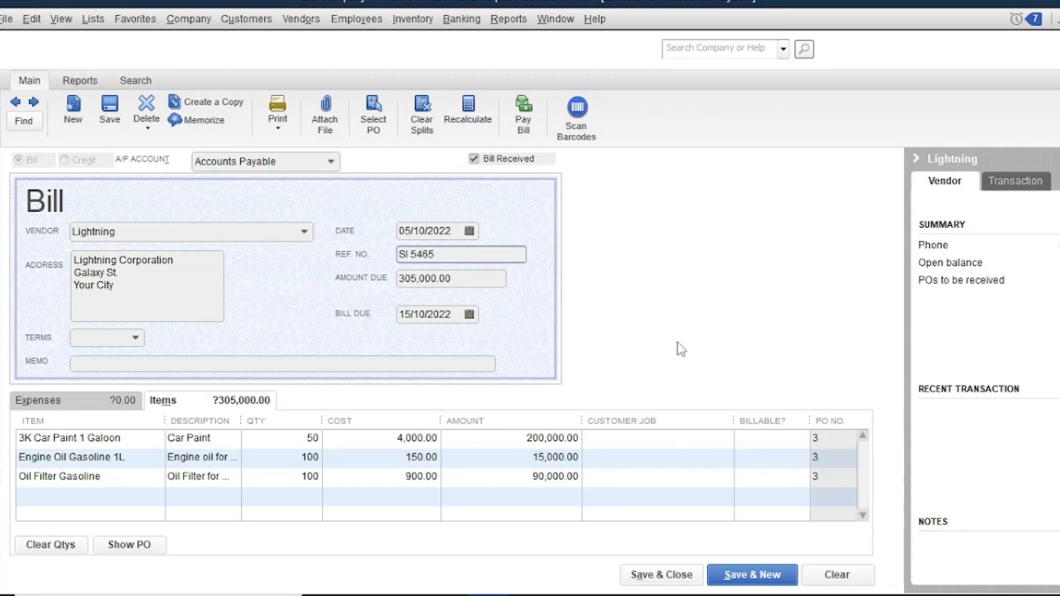
{"action": "left_click", "coordinate": [661, 575]}
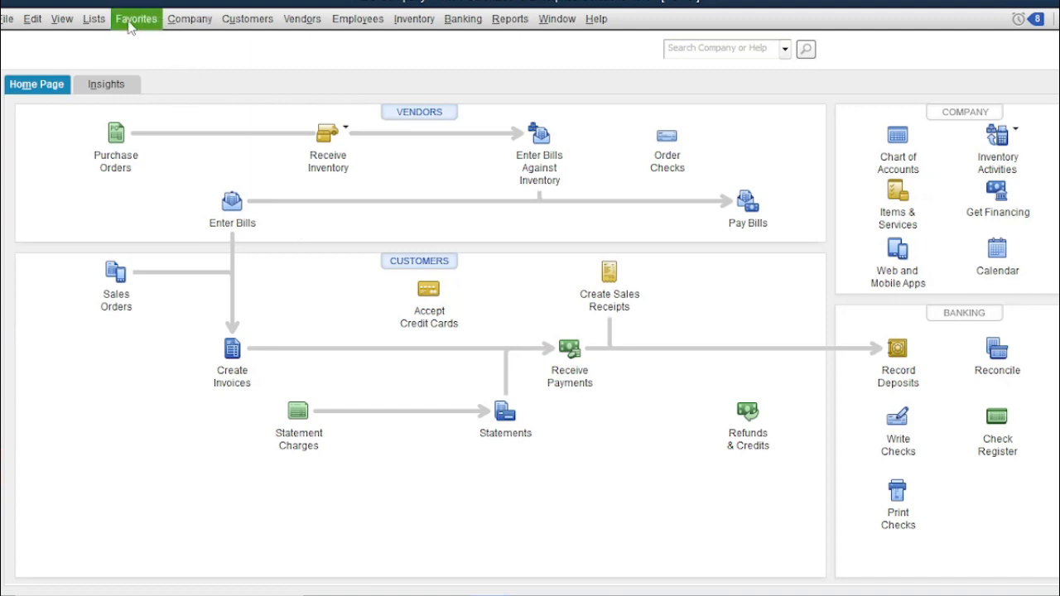
Start a new general journal entry for the company, dismissing the notice about automatic entry numbering.
{"action": "left_click", "coordinate": [197, 21]}
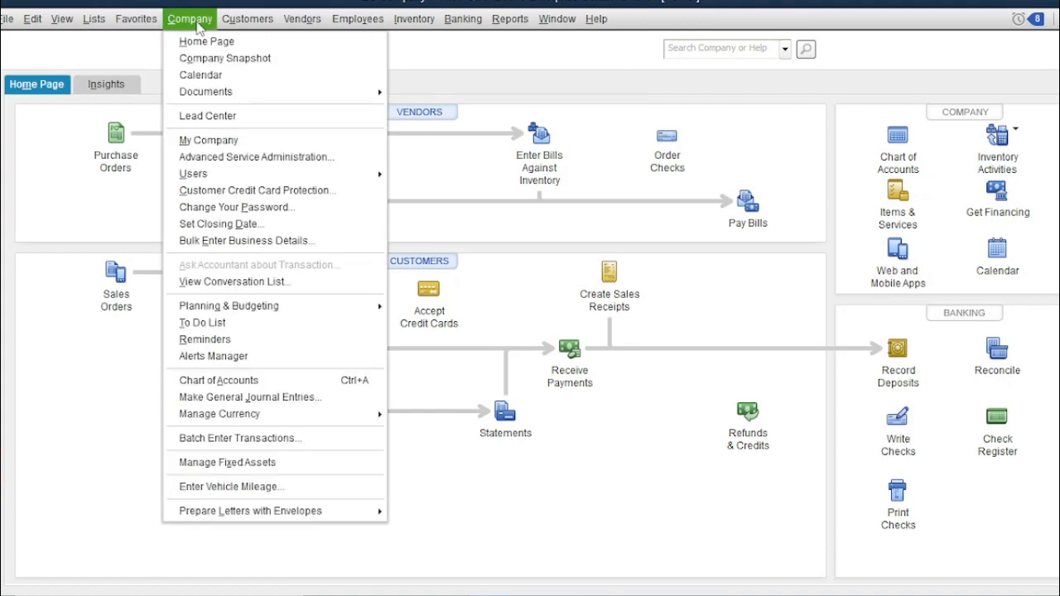
{"action": "left_click", "coordinate": [259, 399]}
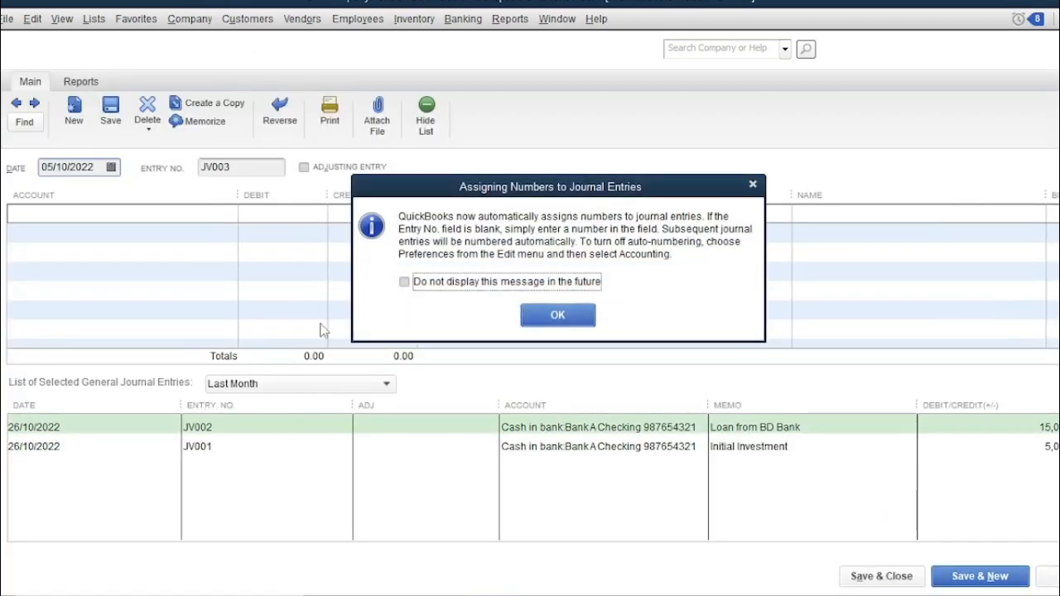
{"action": "left_click", "coordinate": [546, 316]}
{"action": "left_click", "coordinate": [206, 213]}
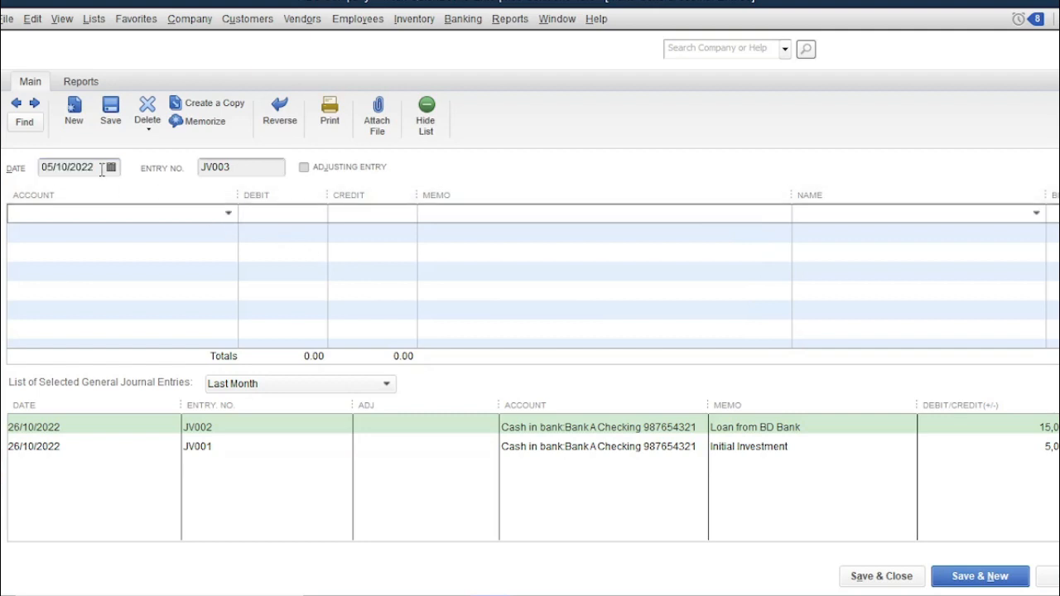
Debit the Bank A Checking account for 1,000,000 on the journal entry's first line.
{"action": "left_click", "coordinate": [228, 214]}
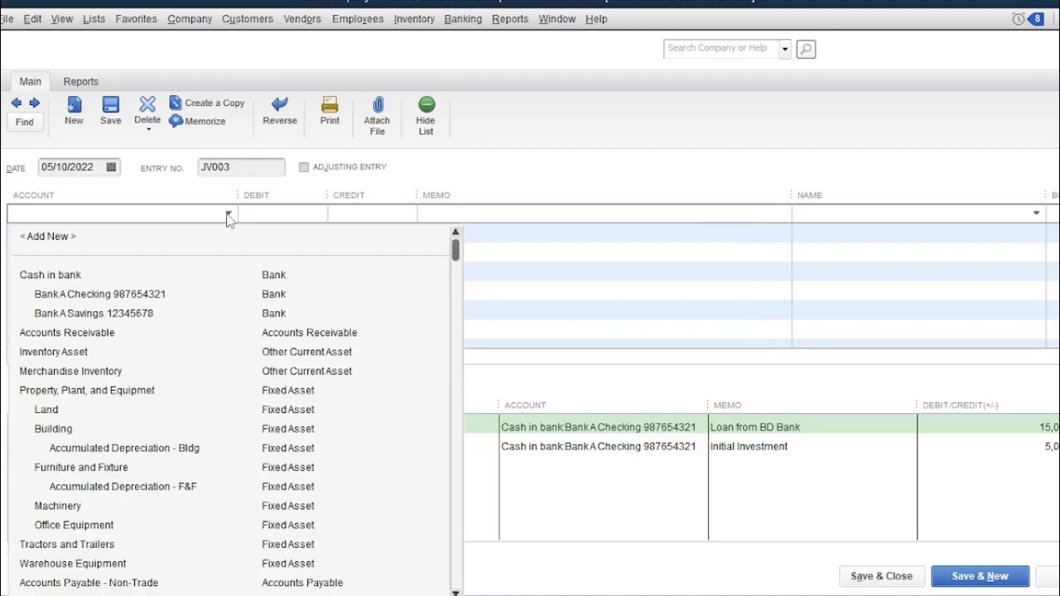
{"action": "left_click", "coordinate": [107, 295]}
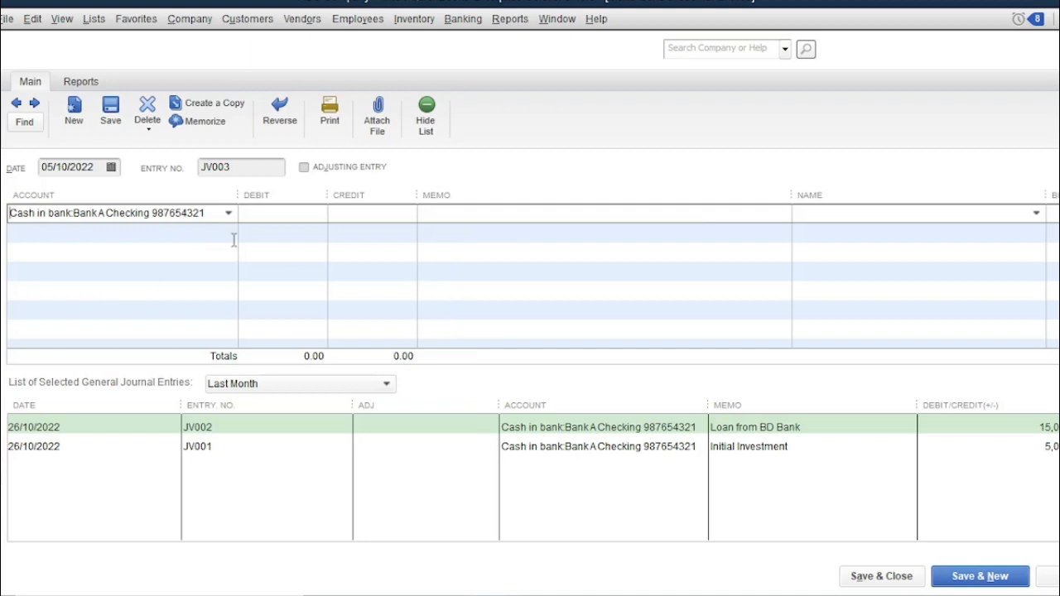
{"action": "left_click", "coordinate": [286, 213]}
{"action": "type", "text": "1,0"}
{"action": "type", "text": "00,000"}
{"action": "left_click", "coordinate": [267, 231]}
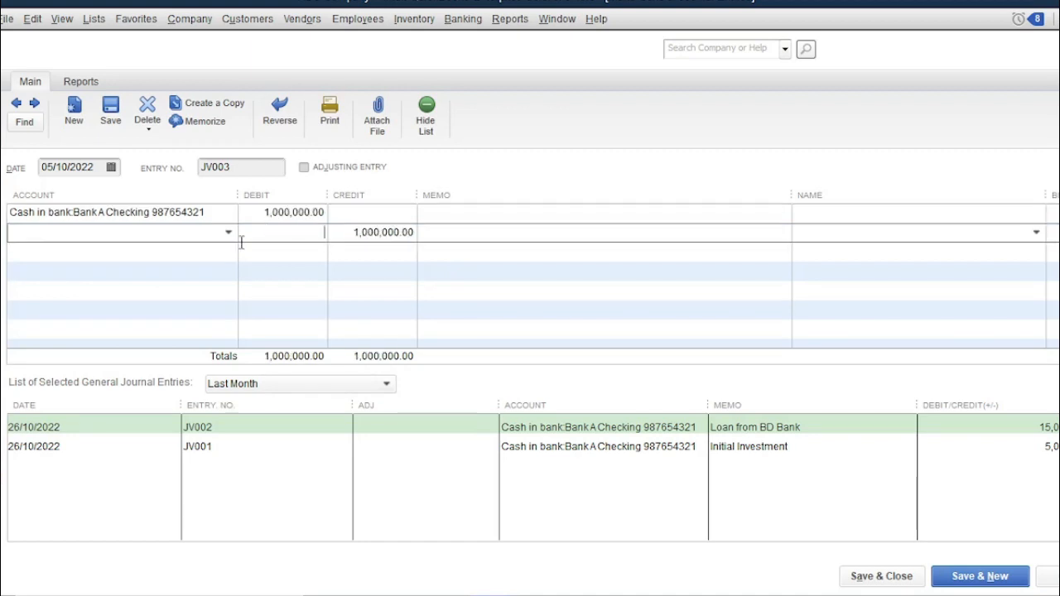
Try to assign the 1,000,000 credit line to Owners Equity and save the journal entry.
{"action": "left_click", "coordinate": [229, 233]}
{"action": "scroll", "coordinate": [141, 553], "scroll_direction": "down", "scroll_amount": 4}
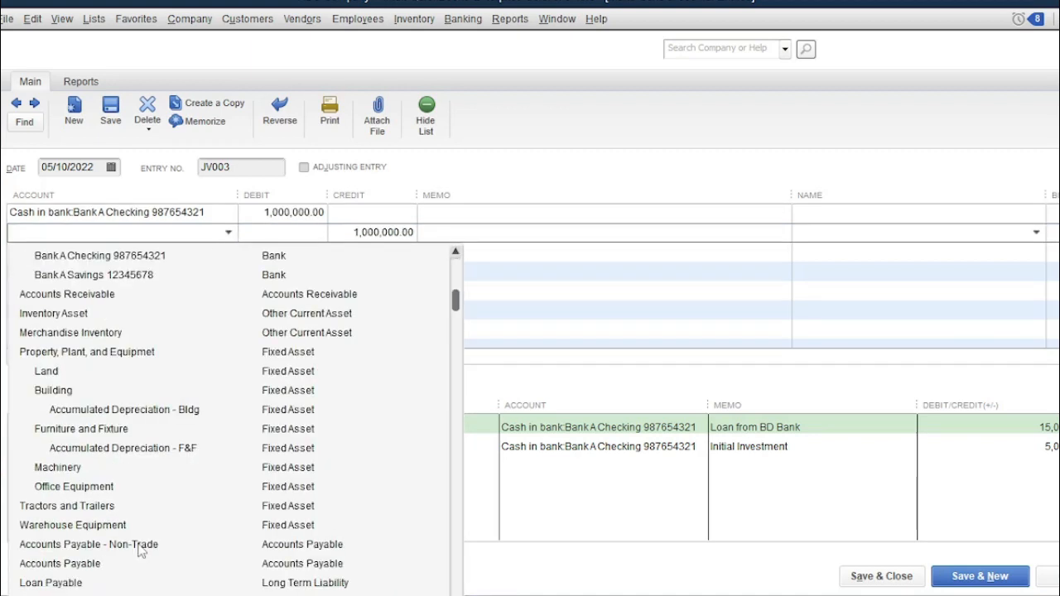
{"action": "left_click", "coordinate": [76, 468]}
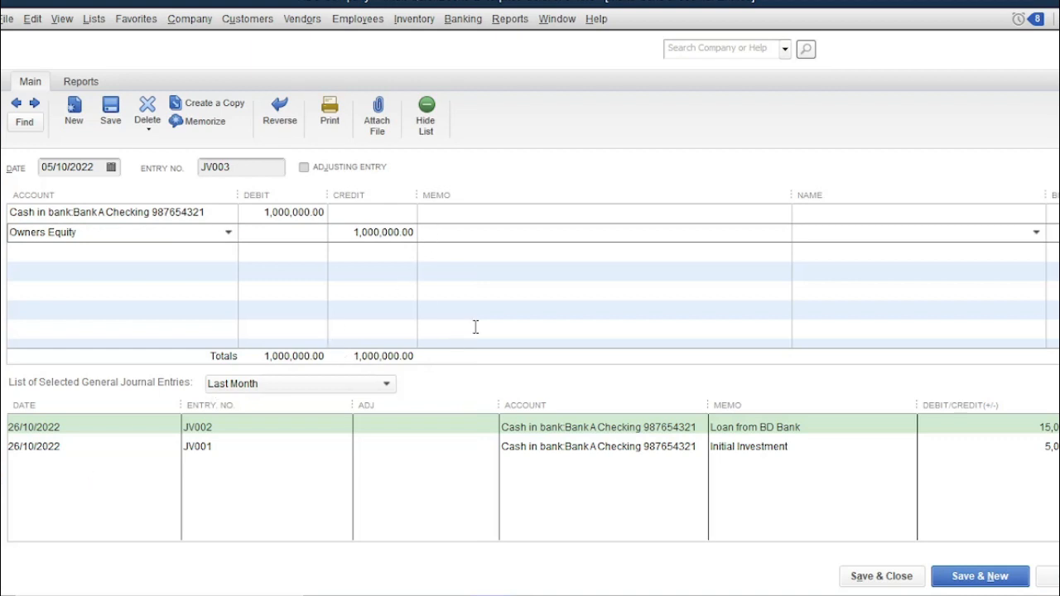
{"action": "left_click", "coordinate": [963, 579]}
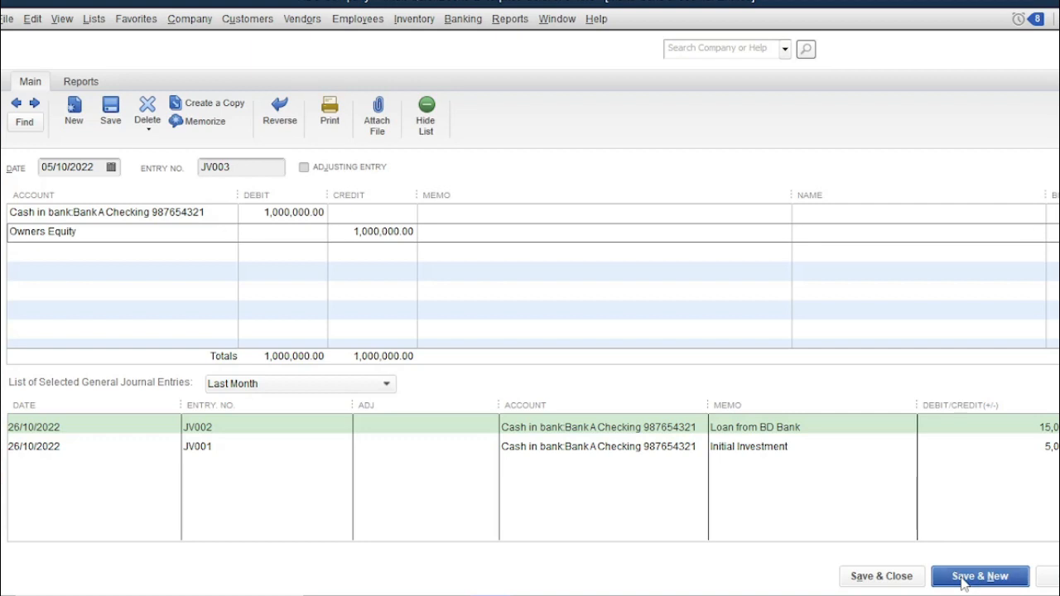
{"action": "left_click", "coordinate": [586, 272]}
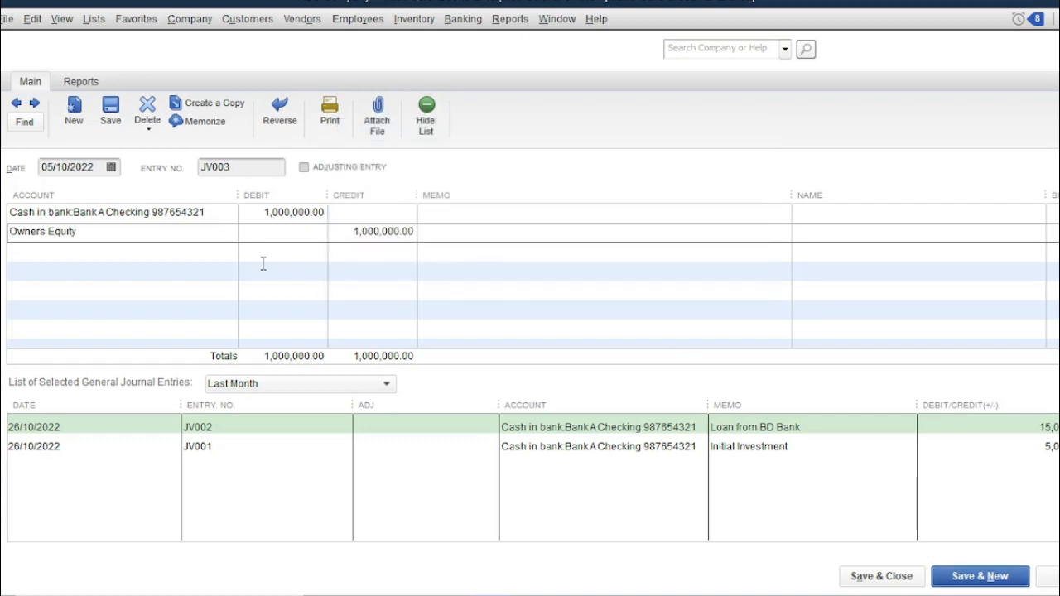
Change the credit line's account to Opening Balance Equity.
{"action": "left_click", "coordinate": [233, 238]}
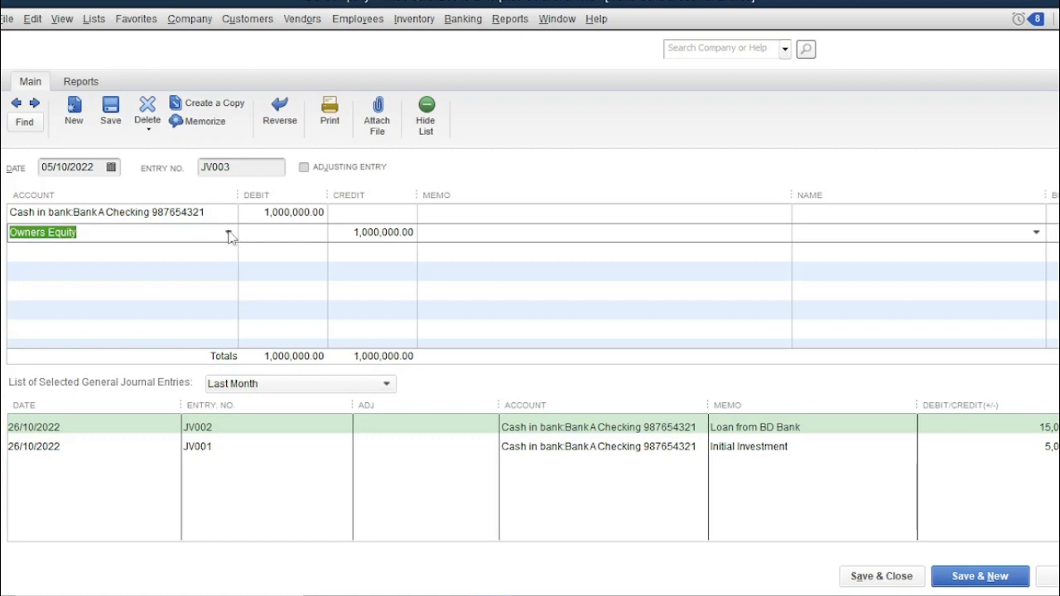
{"action": "left_click", "coordinate": [229, 235]}
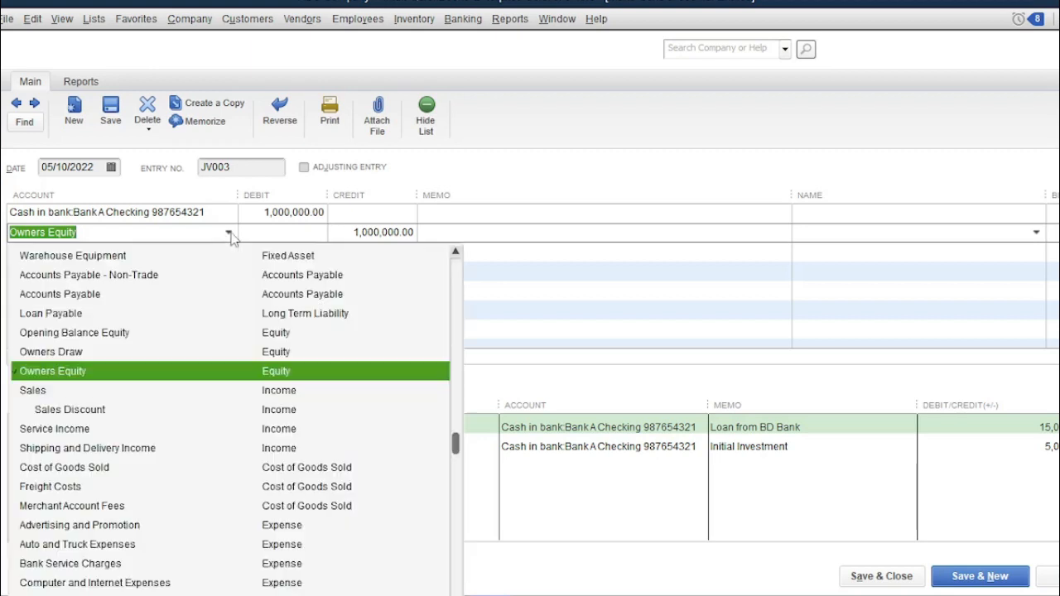
{"action": "left_click", "coordinate": [114, 336]}
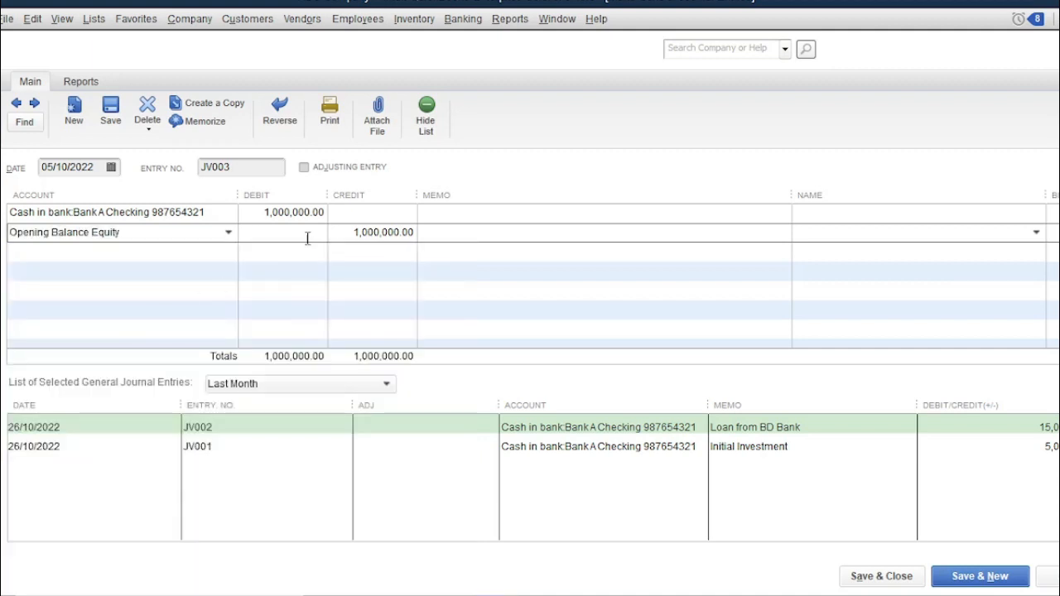
Create an Equity account named QB Equity for the credit line, and save the journal entry to start another.
{"action": "left_click", "coordinate": [228, 232]}
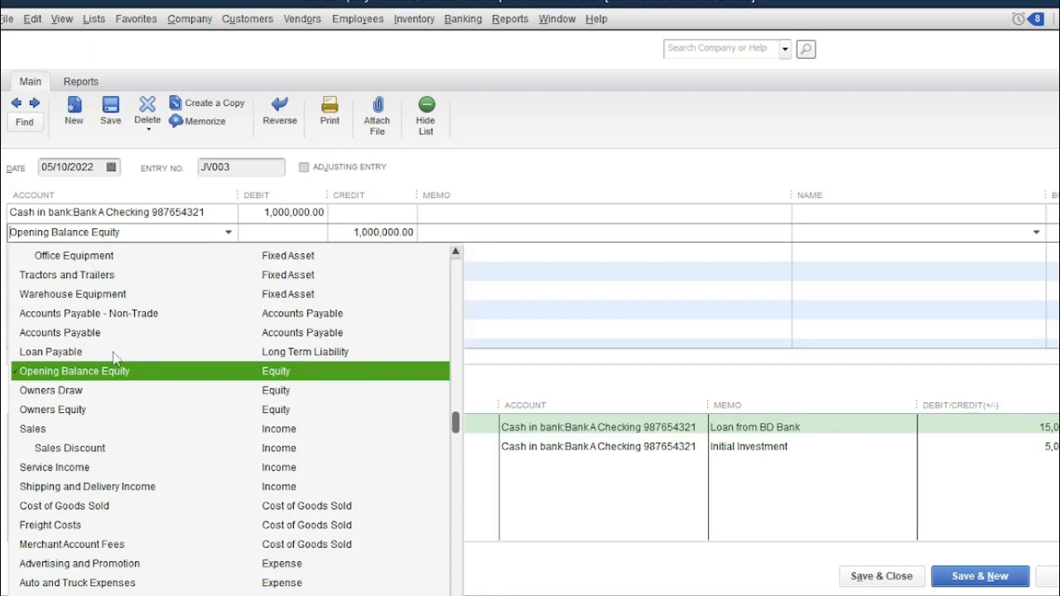
{"action": "scroll", "coordinate": [109, 361], "scroll_direction": "up", "scroll_amount": 5}
{"action": "left_click", "coordinate": [48, 256]}
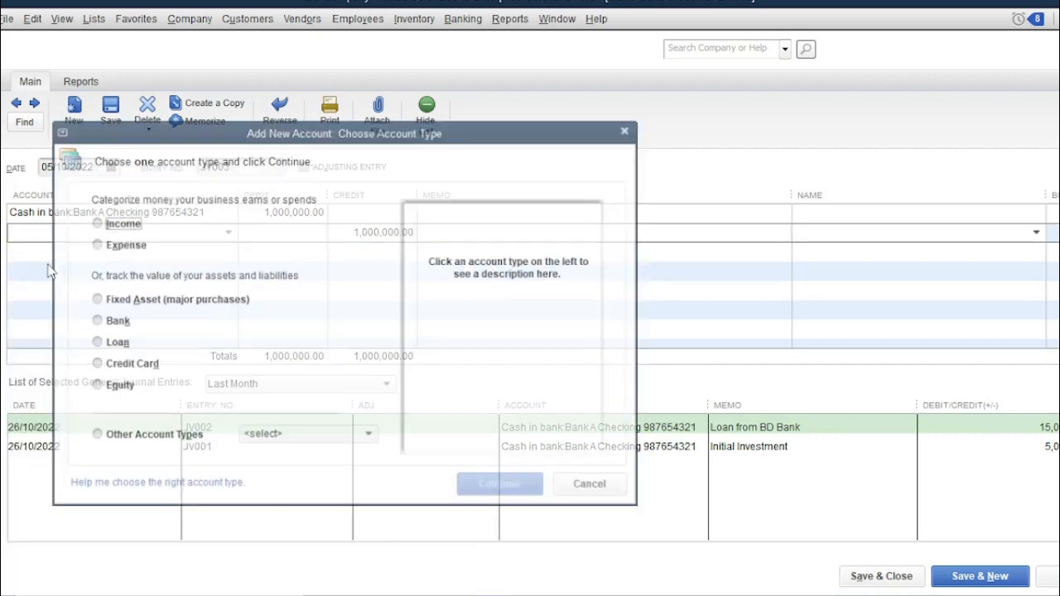
{"action": "left_click", "coordinate": [116, 389]}
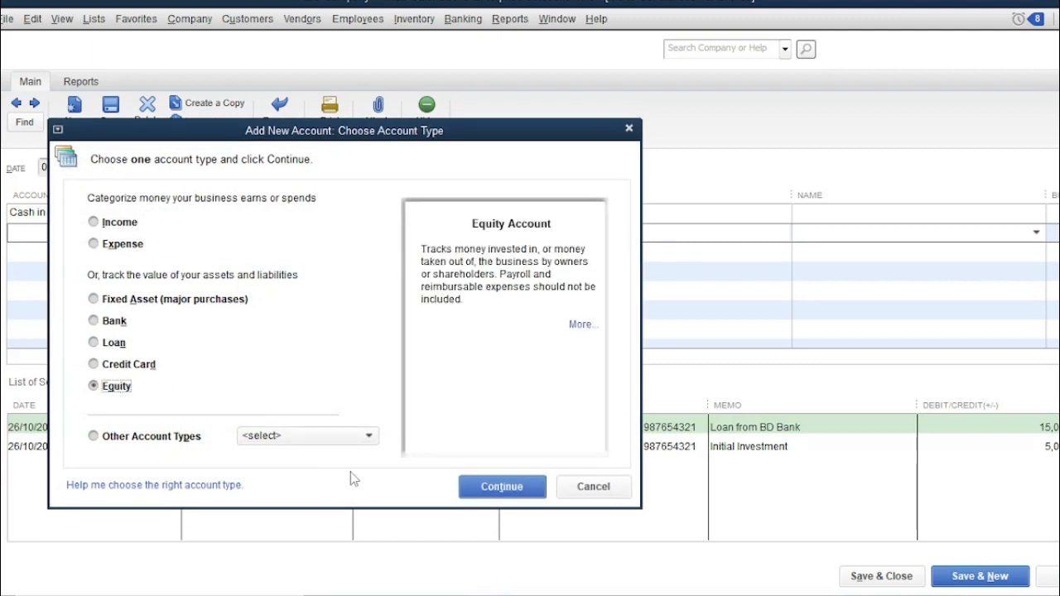
{"action": "left_click", "coordinate": [501, 487]}
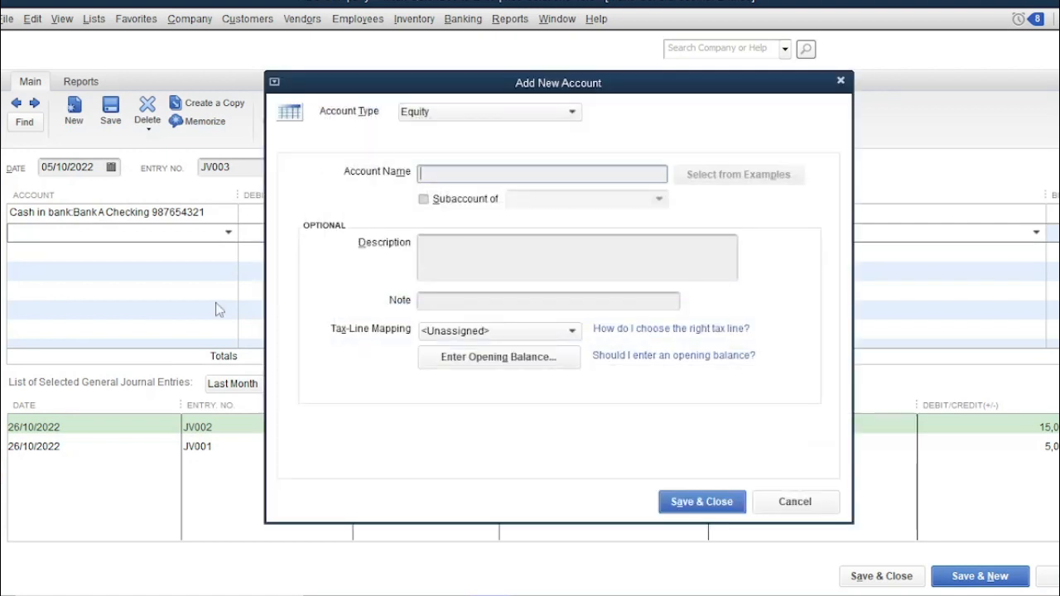
{"action": "type", "text": "QB Equity"}
{"action": "left_click", "coordinate": [700, 502]}
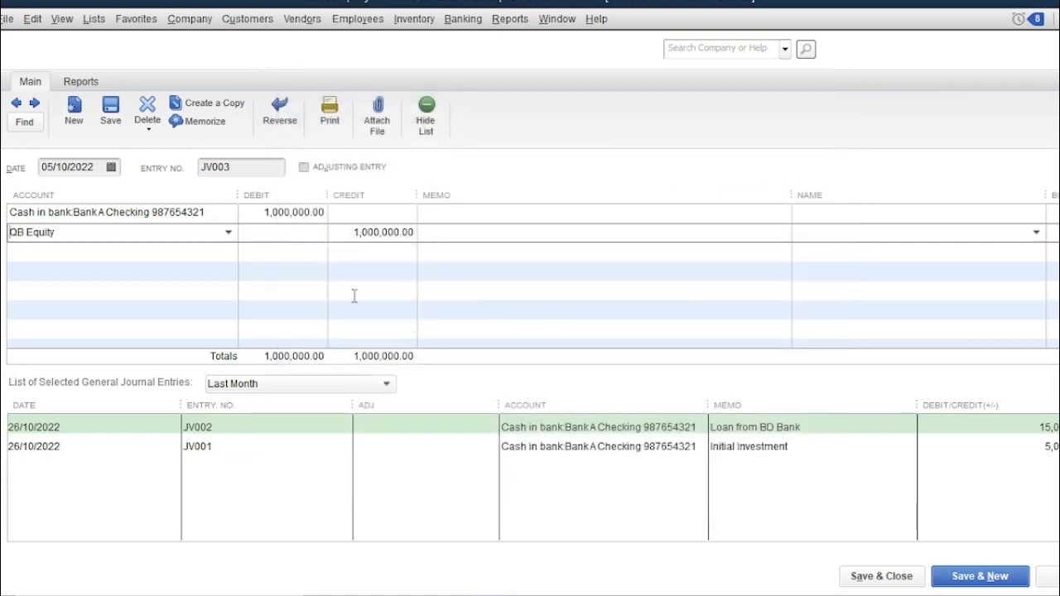
{"action": "left_click", "coordinate": [956, 579]}
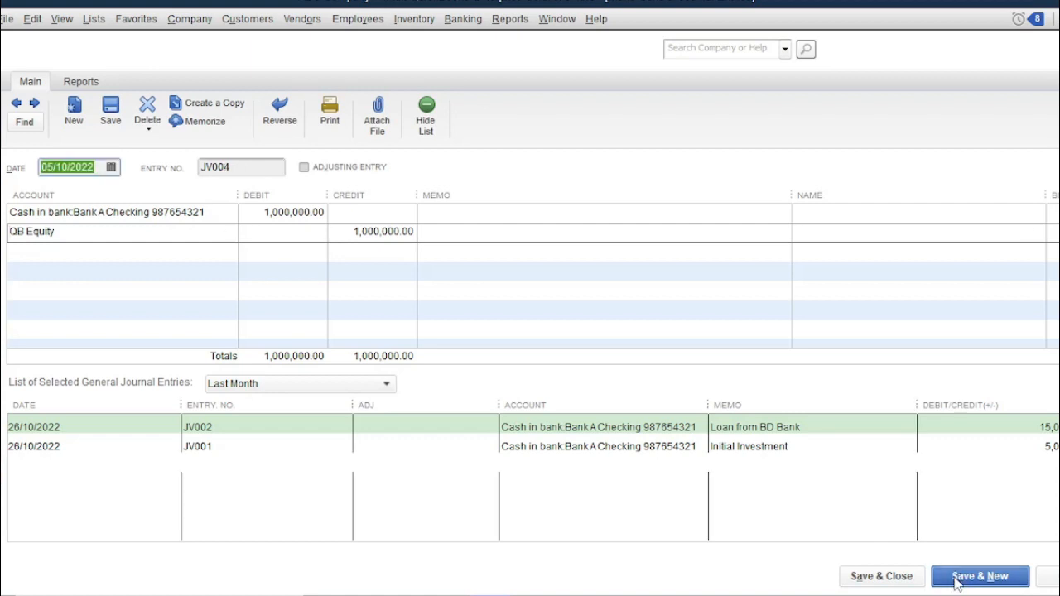
Create a Bank account named Petty Cash for the first line of the new journal entry.
{"action": "left_click", "coordinate": [231, 218]}
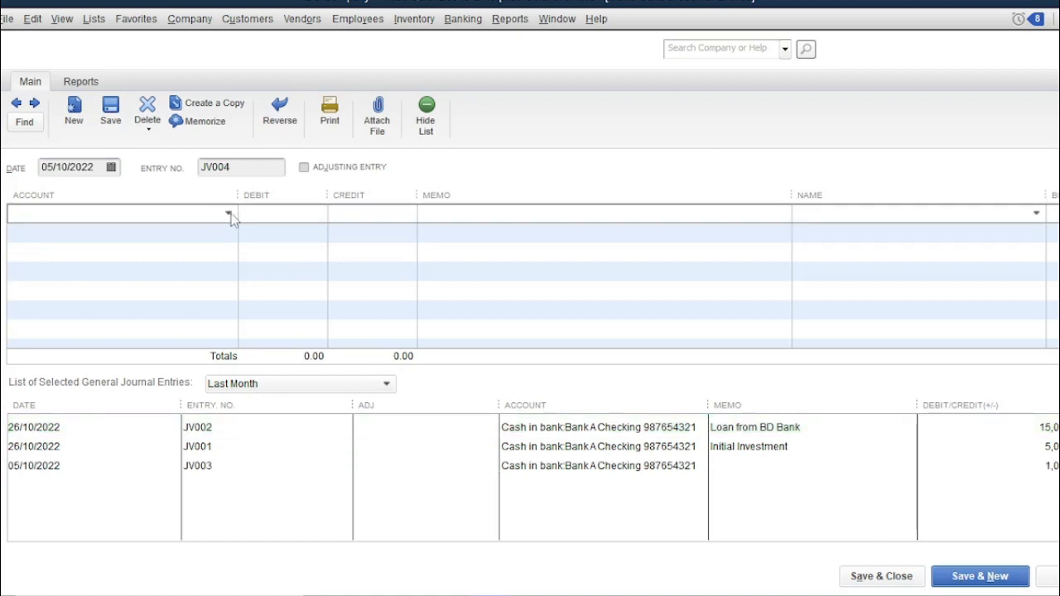
{"action": "left_click", "coordinate": [231, 214]}
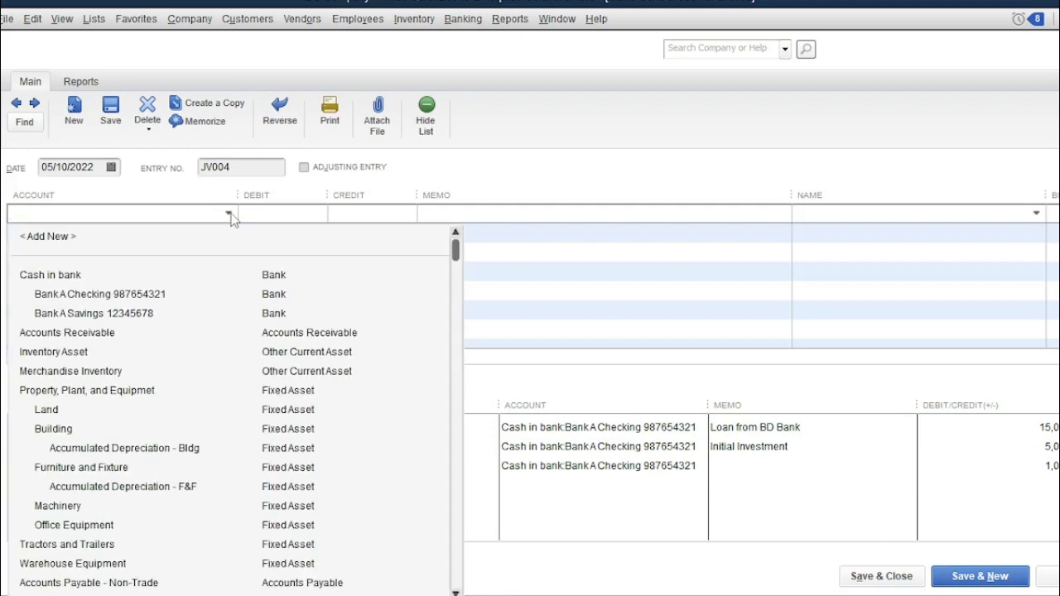
{"action": "left_click", "coordinate": [48, 237]}
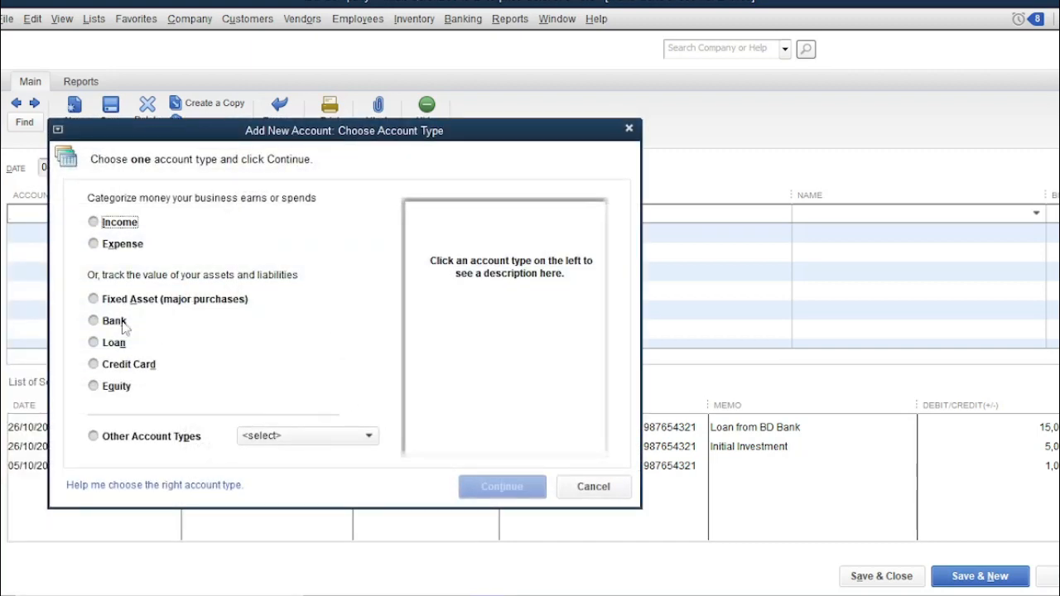
{"action": "left_click", "coordinate": [123, 326]}
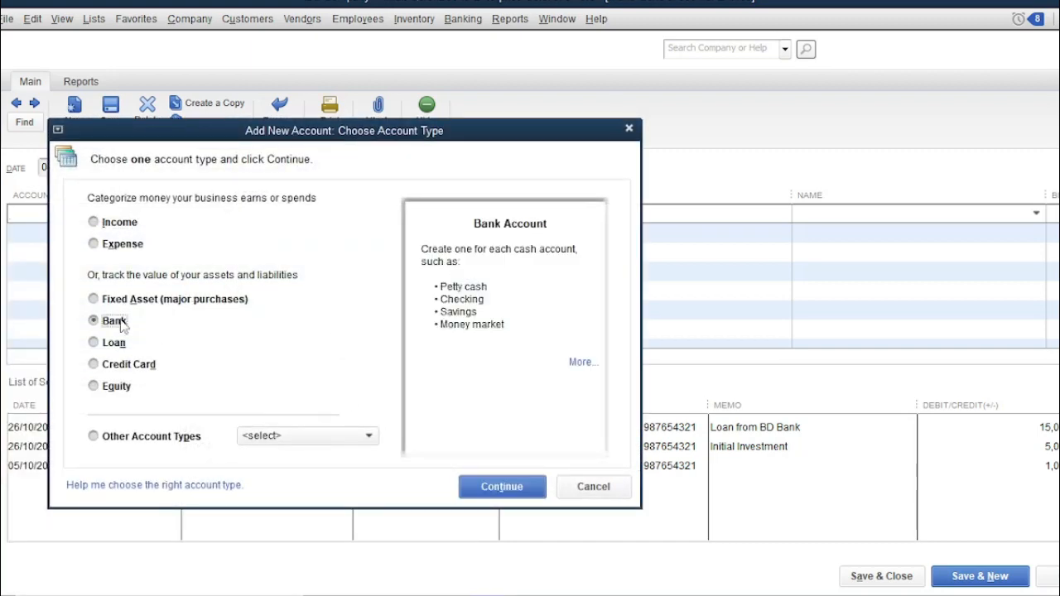
{"action": "left_click", "coordinate": [500, 487]}
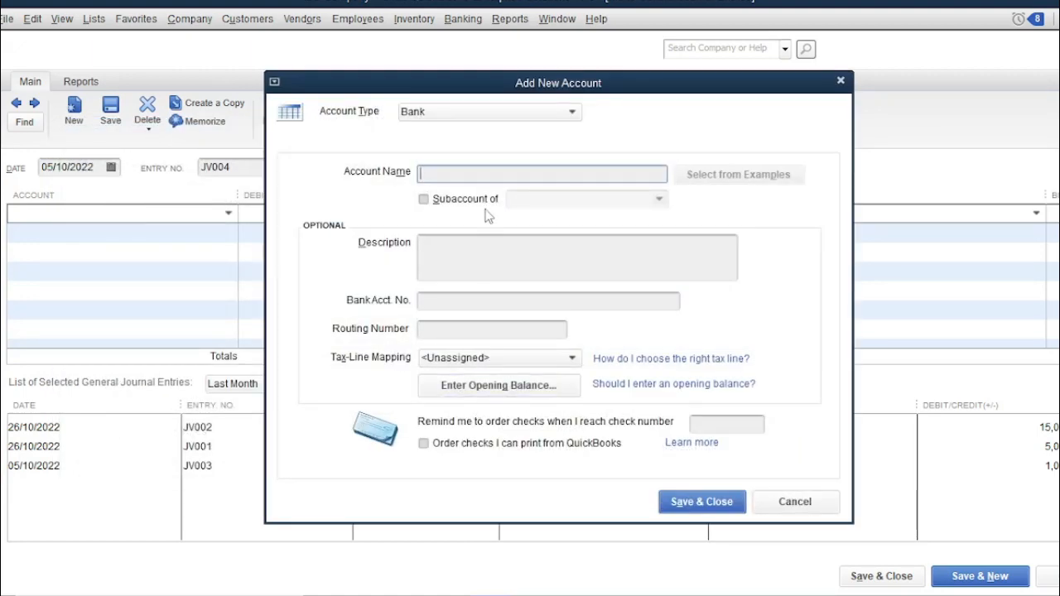
{"action": "type", "text": "Petty Cash"}
{"action": "left_click", "coordinate": [717, 505]}
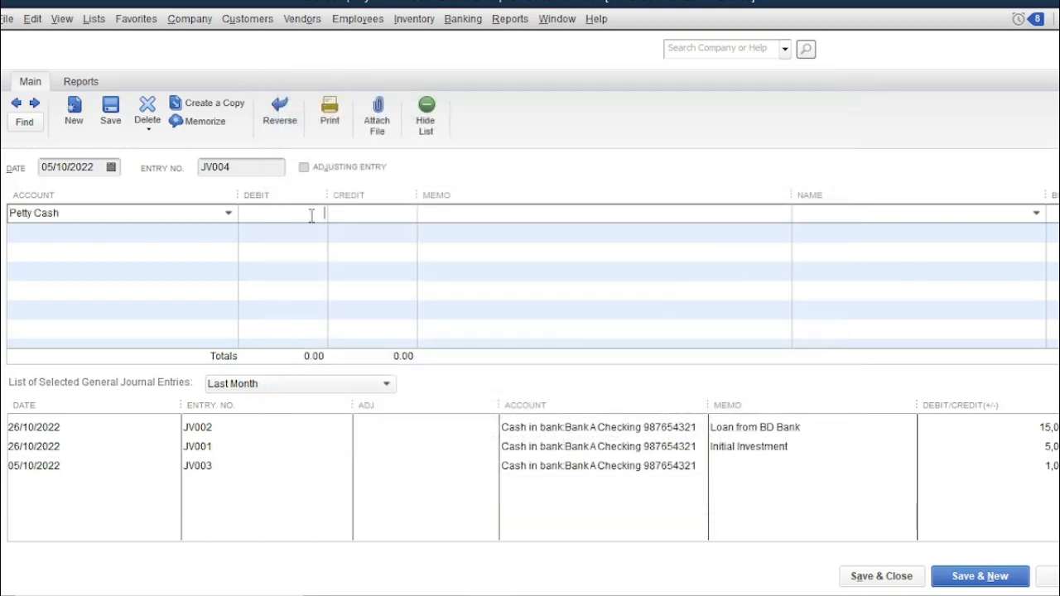
Debit Petty Cash 20,000 against the Bank A Savings account, with the memo "Establish Petty Cash Fund" on the Petty Cash line.
{"action": "left_click", "coordinate": [312, 215]}
{"action": "type", "text": "20000"}
{"action": "left_click", "coordinate": [309, 230]}
{"action": "left_click", "coordinate": [231, 235]}
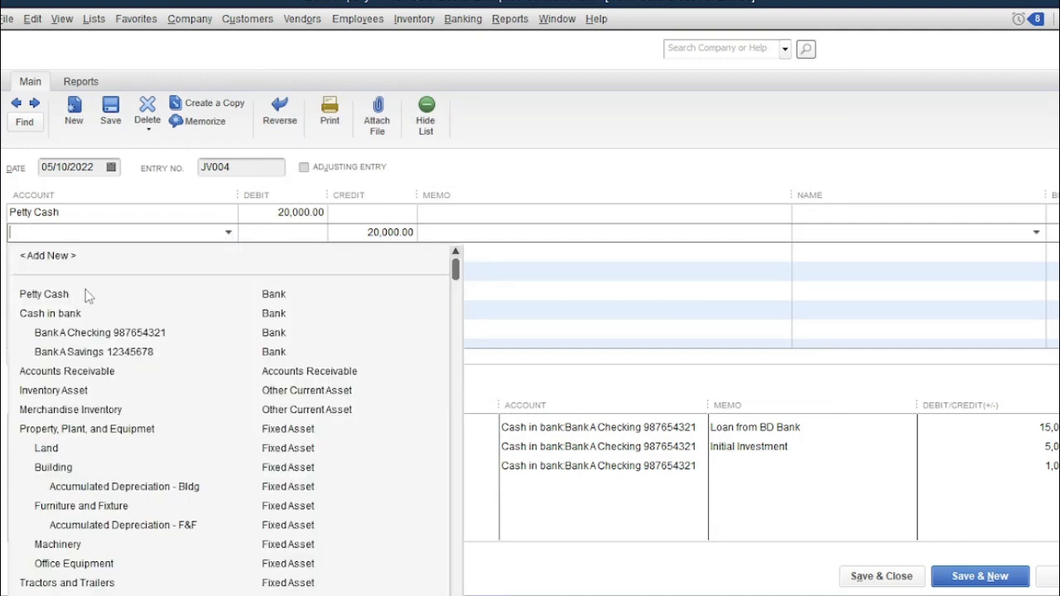
{"action": "left_click", "coordinate": [90, 354]}
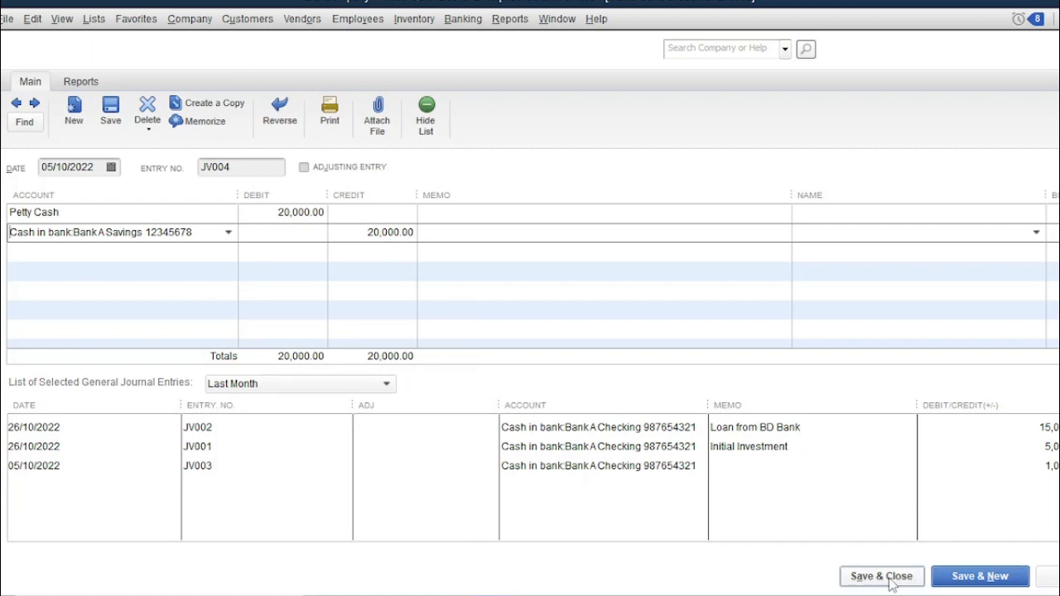
{"action": "left_click", "coordinate": [517, 213]}
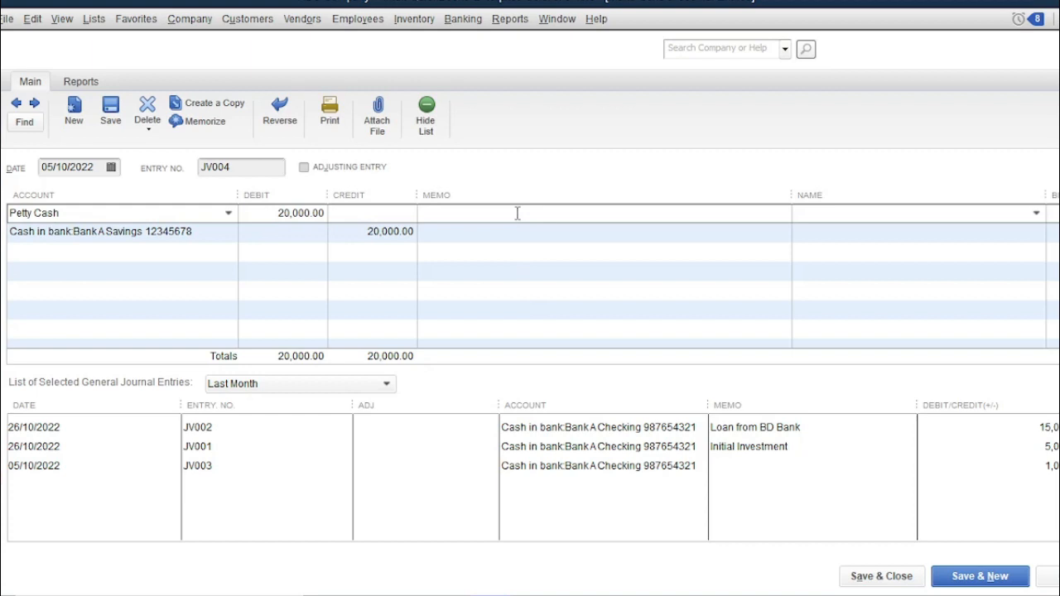
{"action": "type", "text": "Establish Petty Cash Fund"}
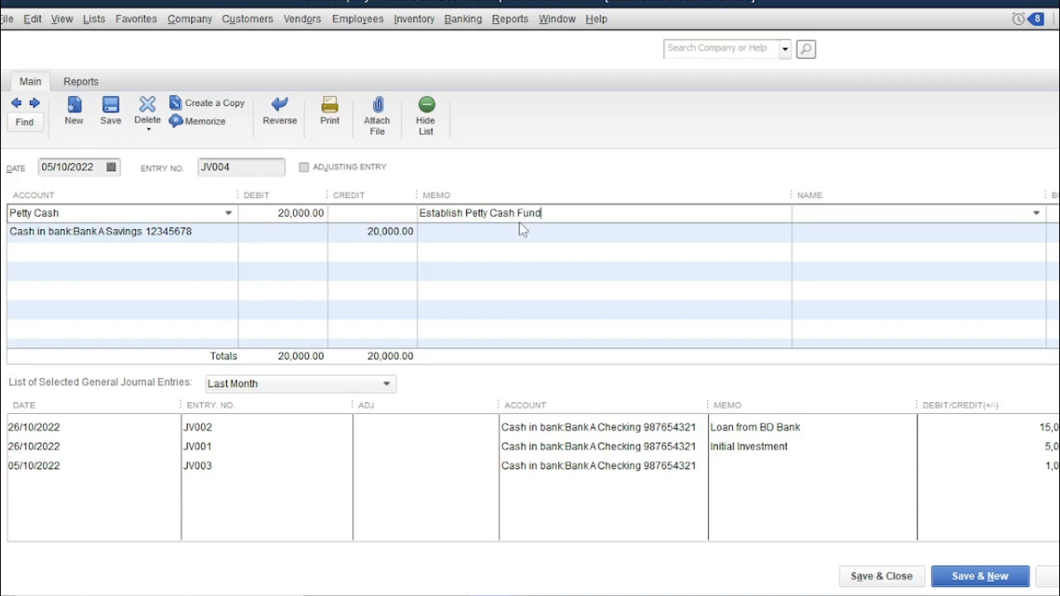
Copy the memo "Establish Petty Cash Fund" onto the Bank A Savings line, and save and close the journal entry.
{"action": "left_click_drag", "start_coordinate": [538, 213], "coordinate": [410, 192]}
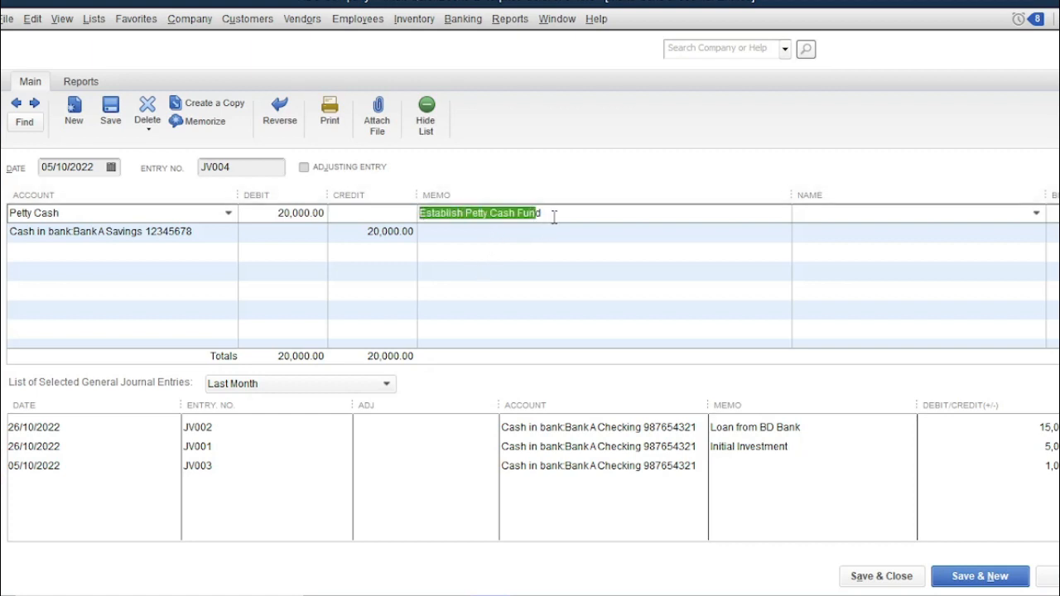
{"action": "left_click_drag", "start_coordinate": [548, 213], "coordinate": [412, 211]}
{"action": "key", "text": "ctrl+c"}
{"action": "left_click", "coordinate": [475, 238]}
{"action": "key", "text": "ctrl+v"}
{"action": "left_click", "coordinate": [518, 266]}
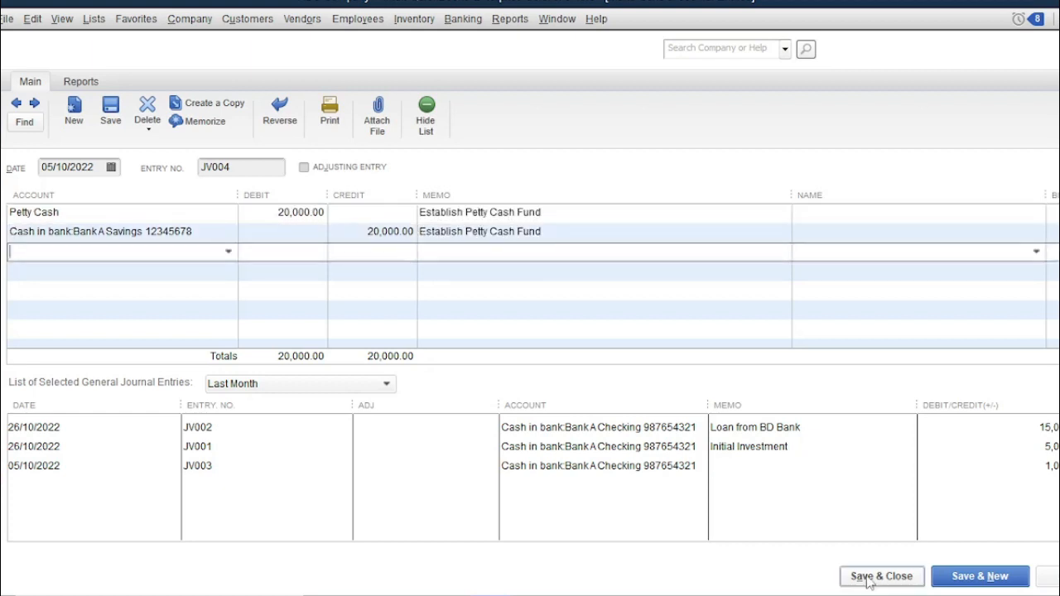
{"action": "left_click", "coordinate": [882, 577]}
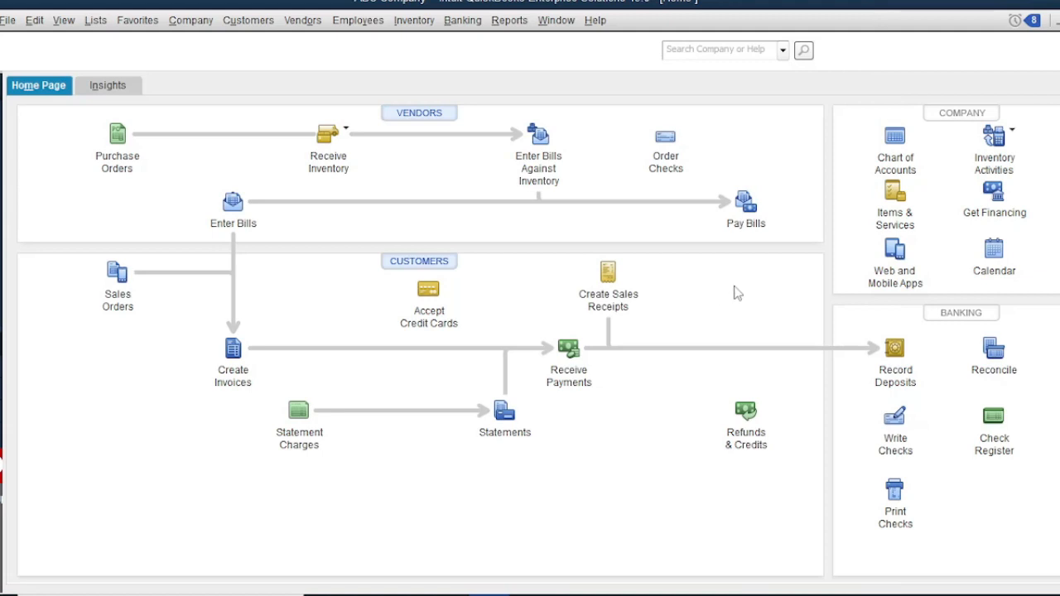
Select JC's bill under Accounts Payable for payment, setting the amount to pay to 200,000 and the payment date to 15/10/2022.
{"action": "left_click", "coordinate": [743, 207]}
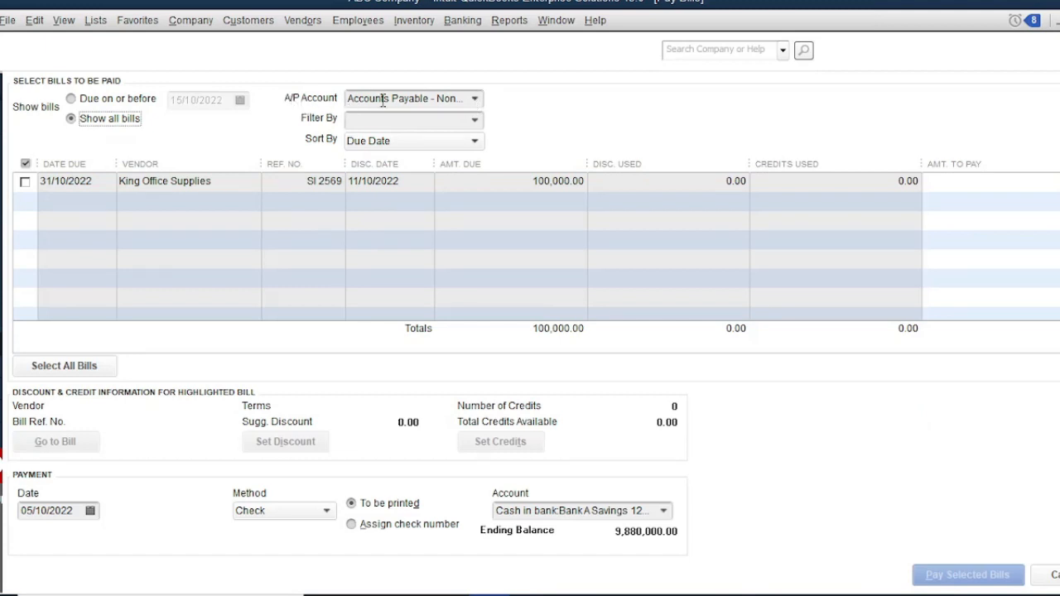
{"action": "left_click", "coordinate": [476, 100]}
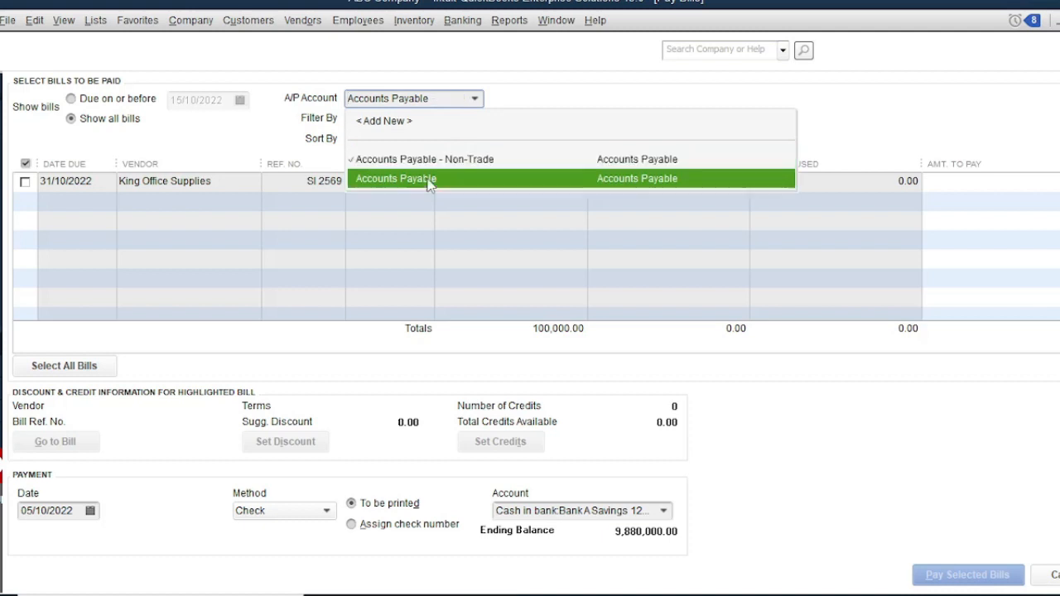
{"action": "left_click", "coordinate": [429, 182]}
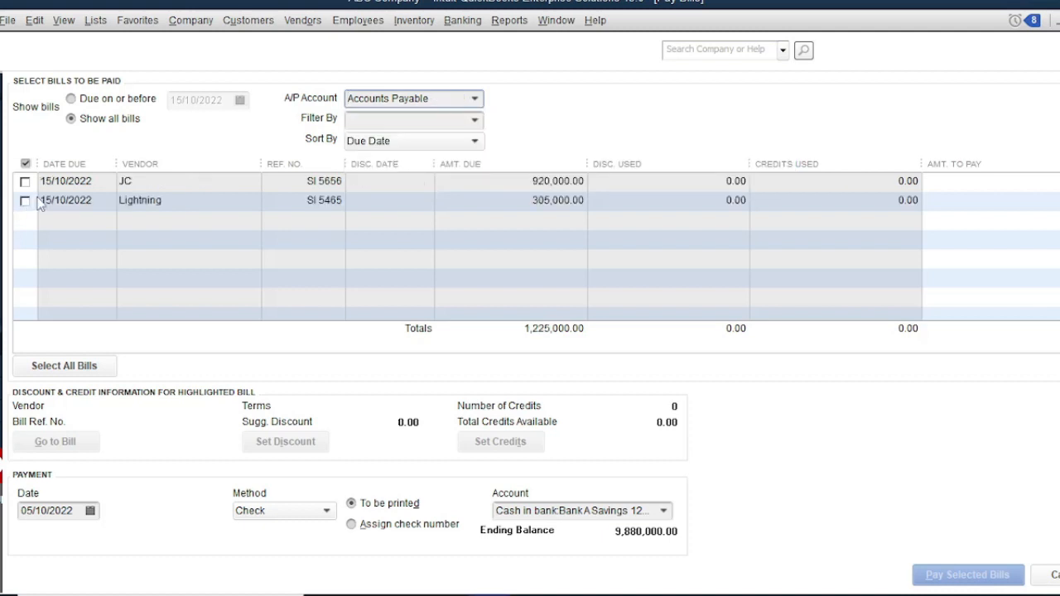
{"action": "left_click", "coordinate": [25, 181]}
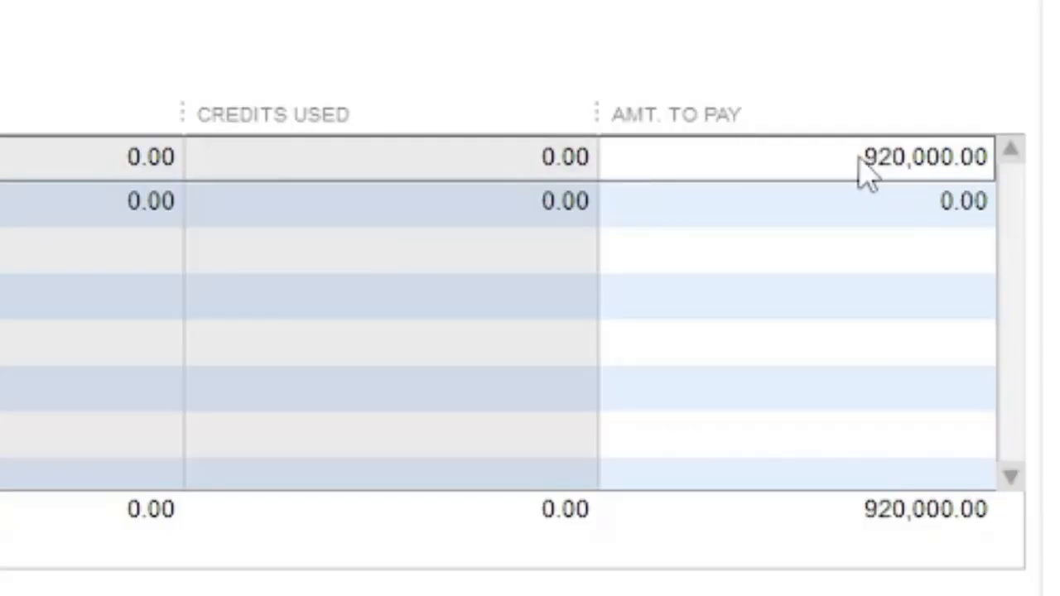
{"action": "left_click_drag", "start_coordinate": [847, 158], "coordinate": [1055, 161]}
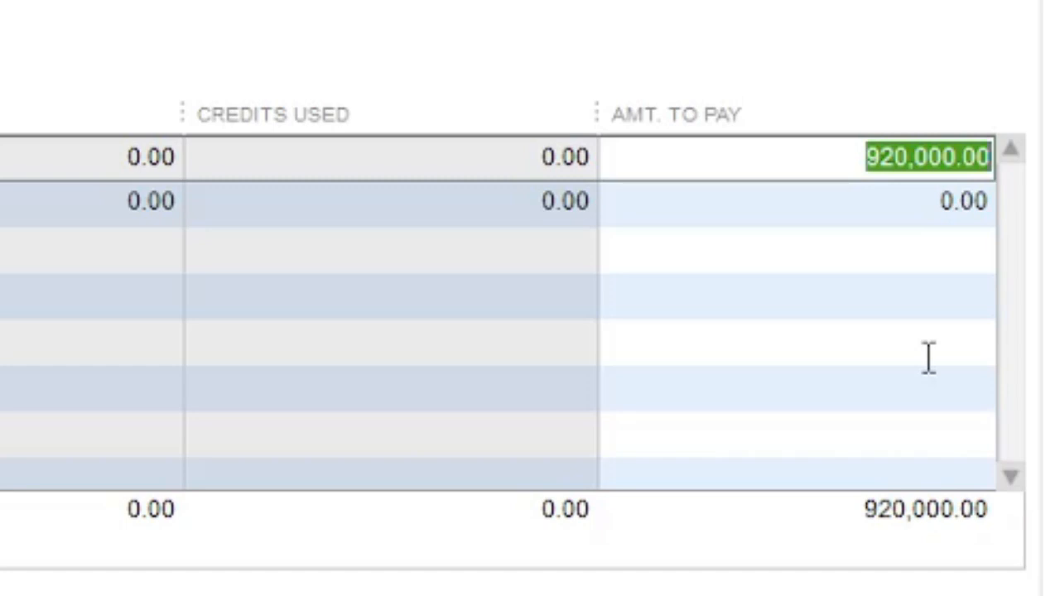
{"action": "type", "text": "200000"}
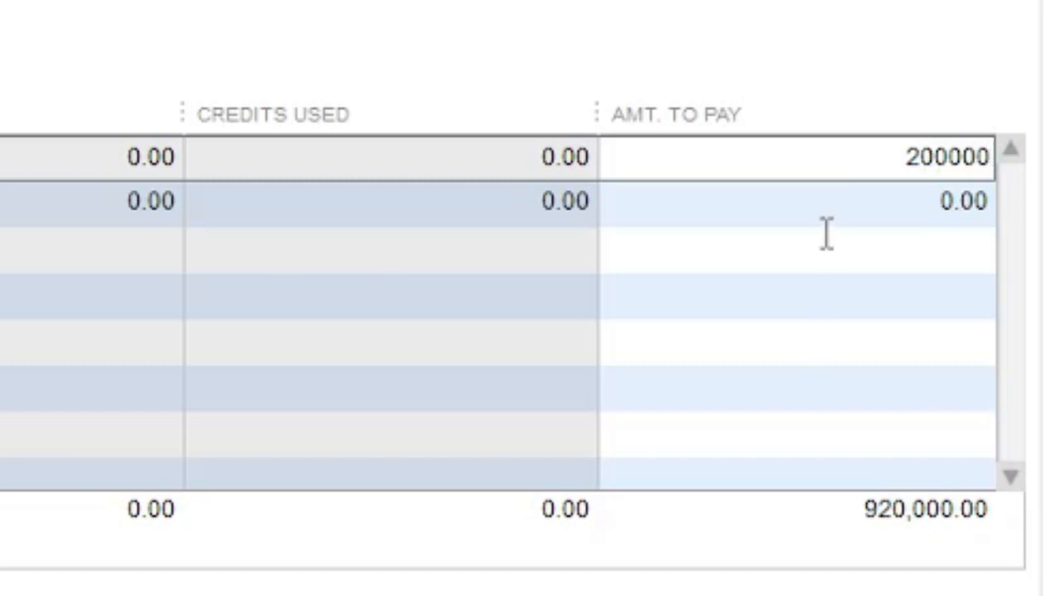
{"action": "key", "text": "Tab"}
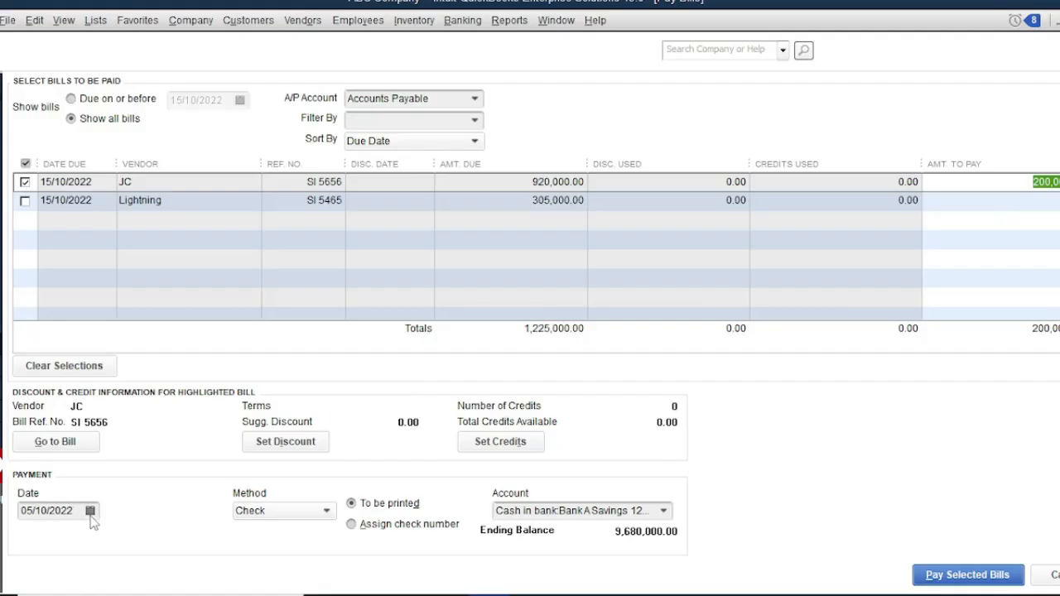
{"action": "left_click", "coordinate": [90, 511]}
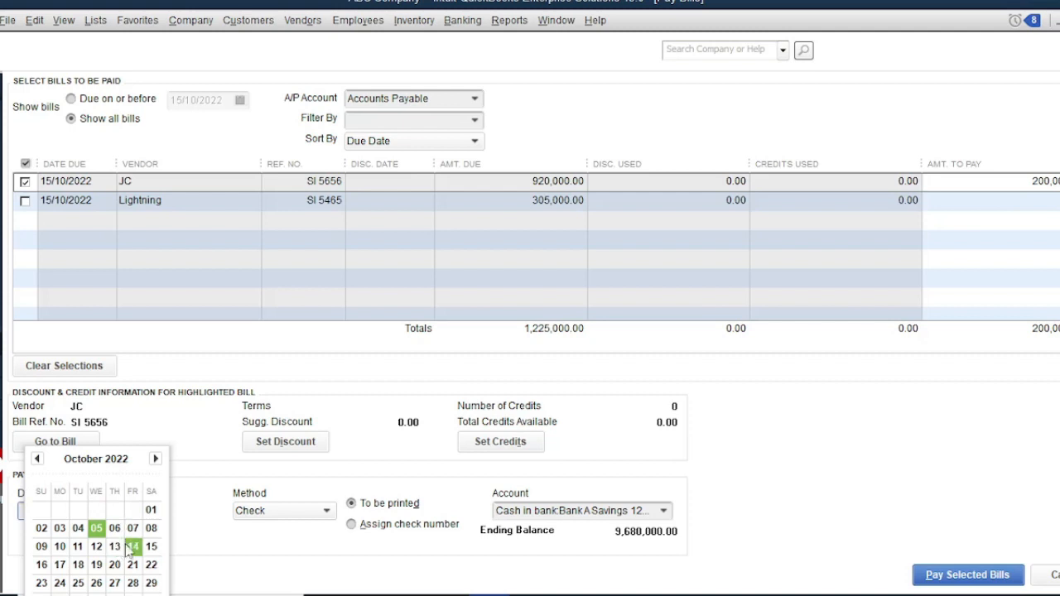
{"action": "left_click", "coordinate": [151, 547]}
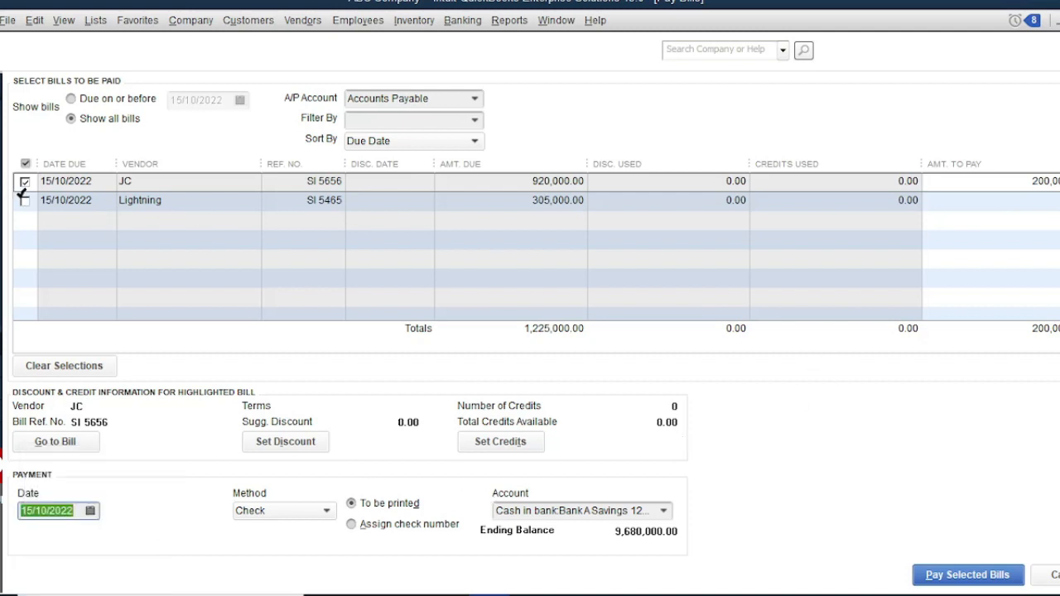
Add Lightning's bill to the payment with an amount to pay of 100,000.
{"action": "left_click", "coordinate": [24, 200]}
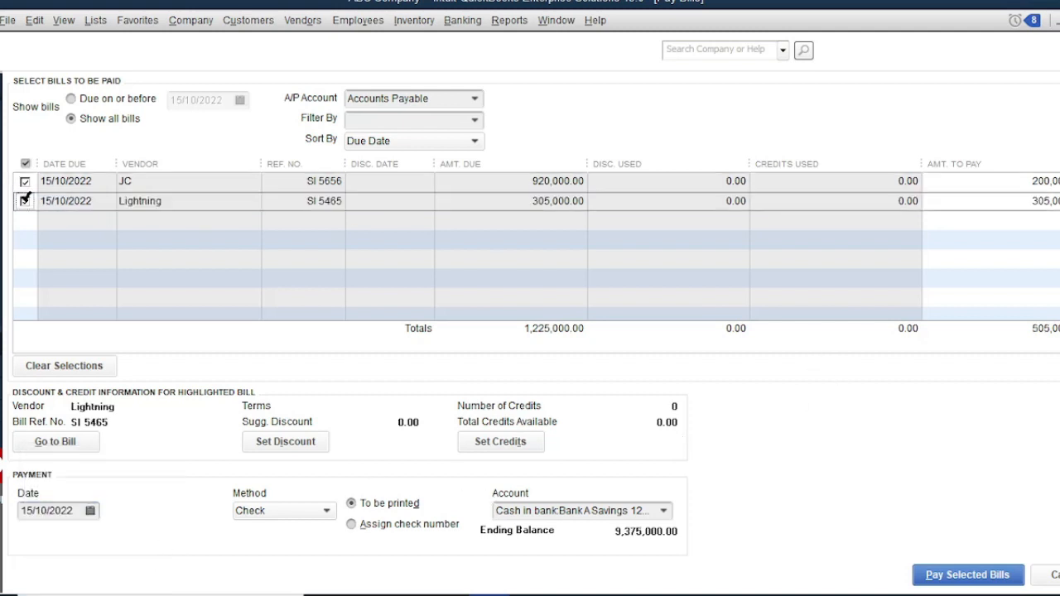
{"action": "left_click", "coordinate": [1045, 201]}
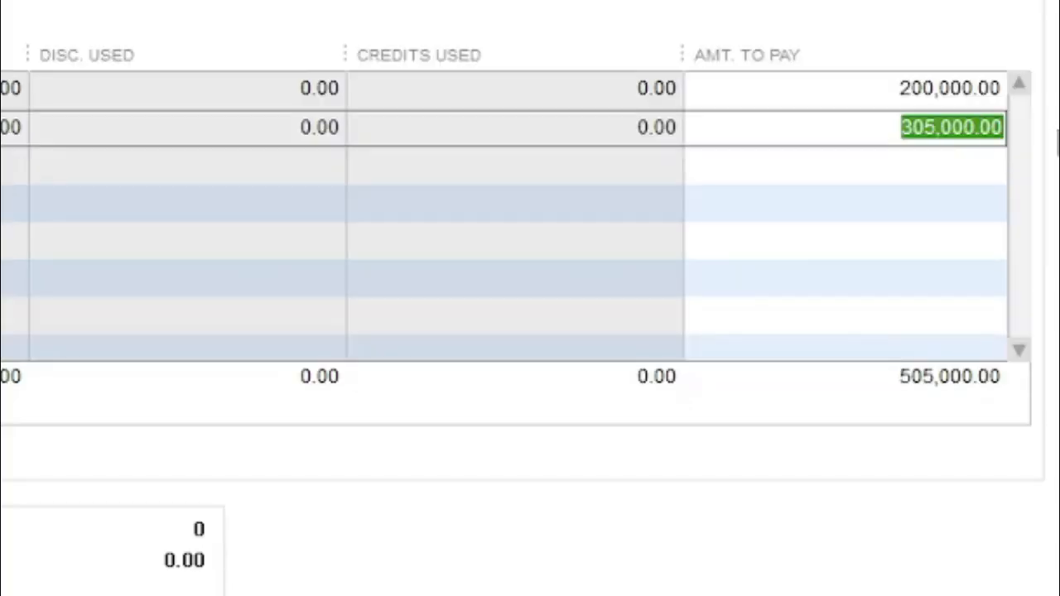
{"action": "type", "text": "1"}
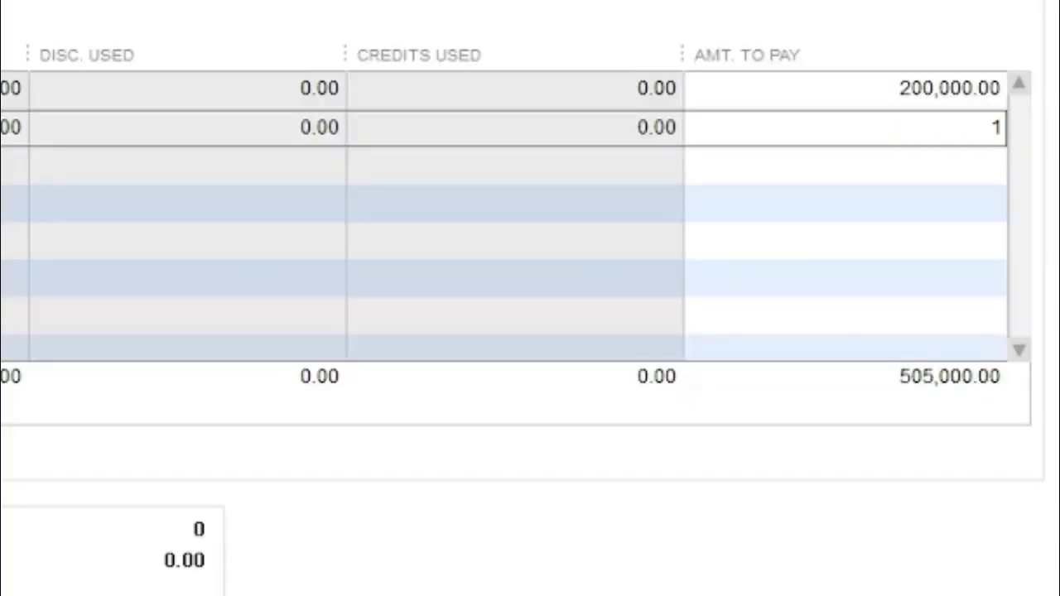
{"action": "type", "text": "00000"}
{"action": "left_click", "coordinate": [954, 161]}
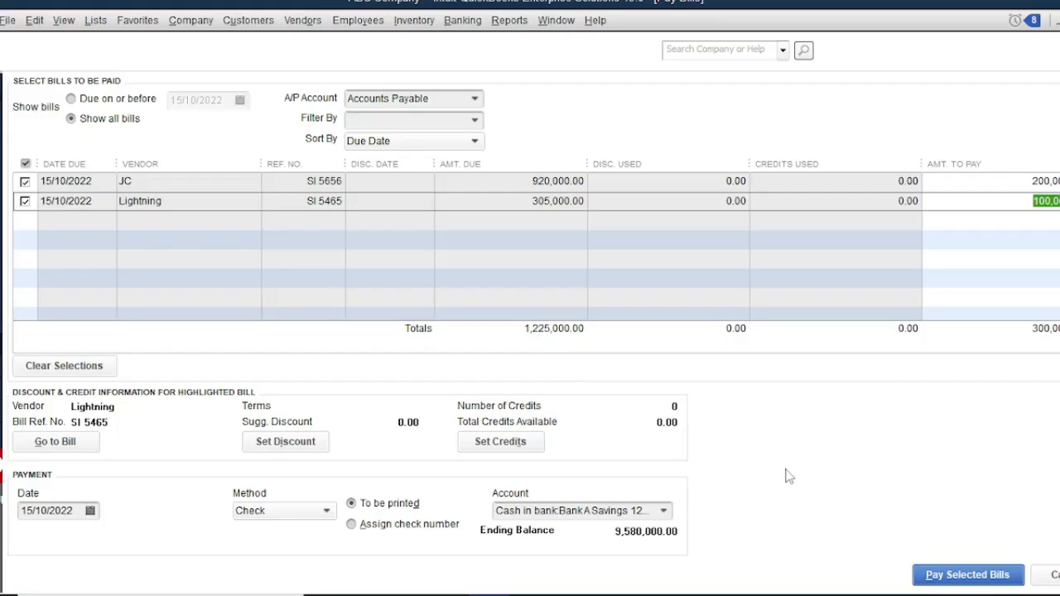
Pay the selected bills from the Bank A Checking account and close the payment summary.
{"action": "left_click", "coordinate": [663, 511]}
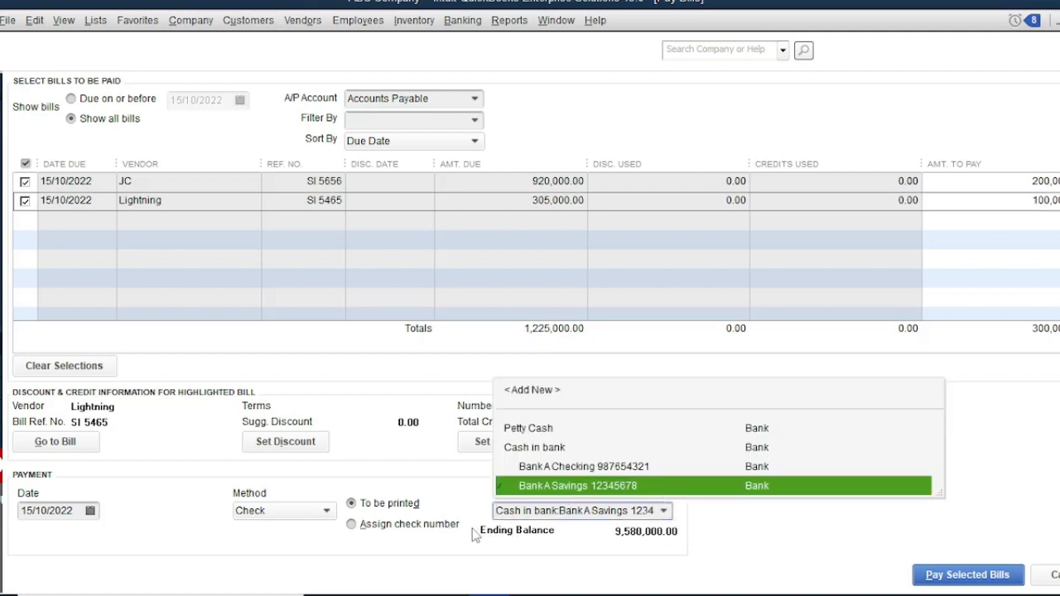
{"action": "left_click", "coordinate": [549, 467]}
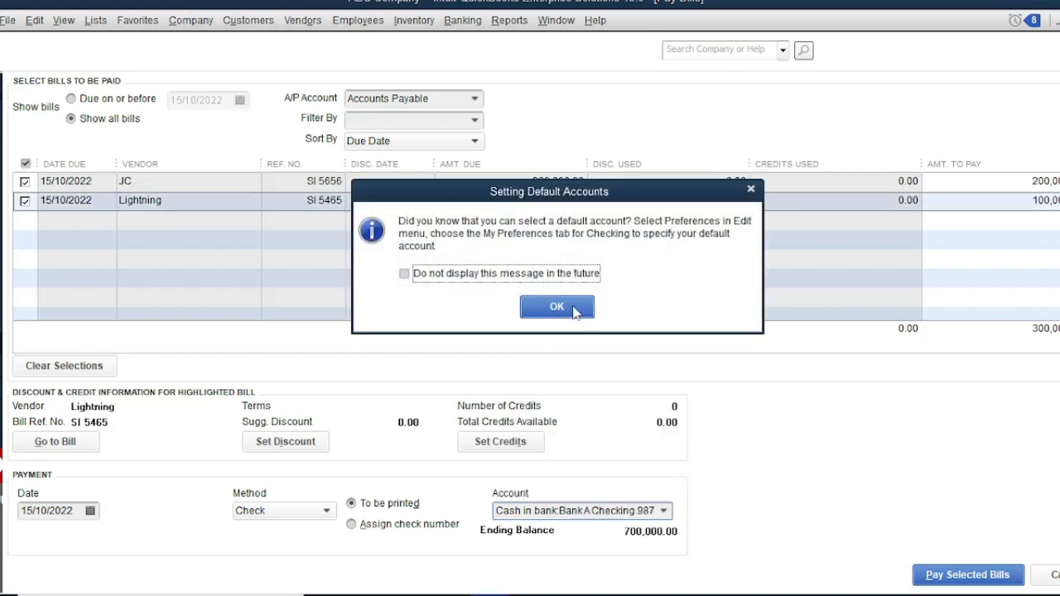
{"action": "left_click", "coordinate": [556, 307]}
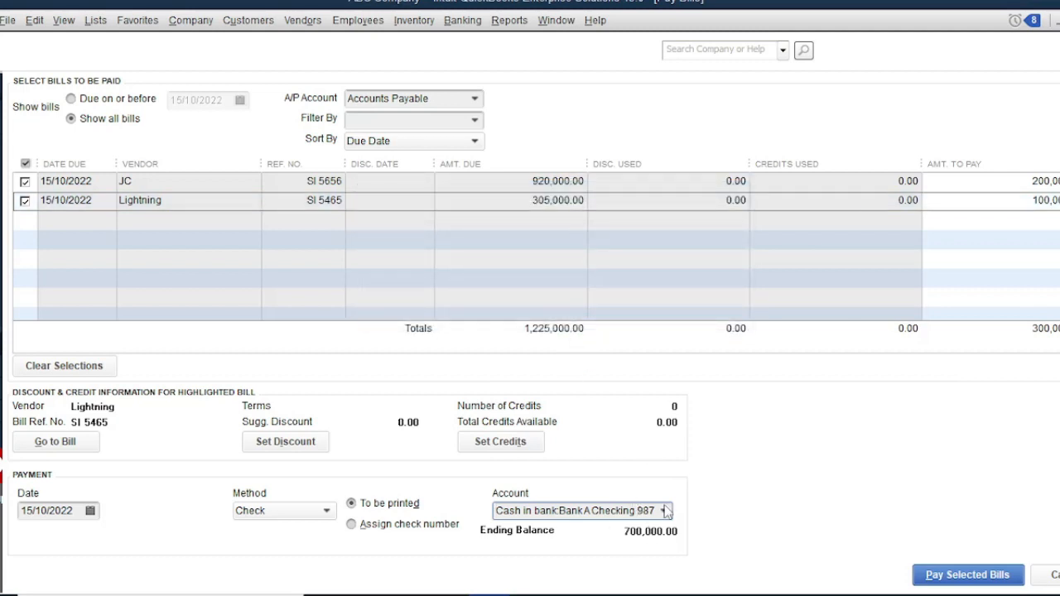
{"action": "left_click", "coordinate": [965, 579]}
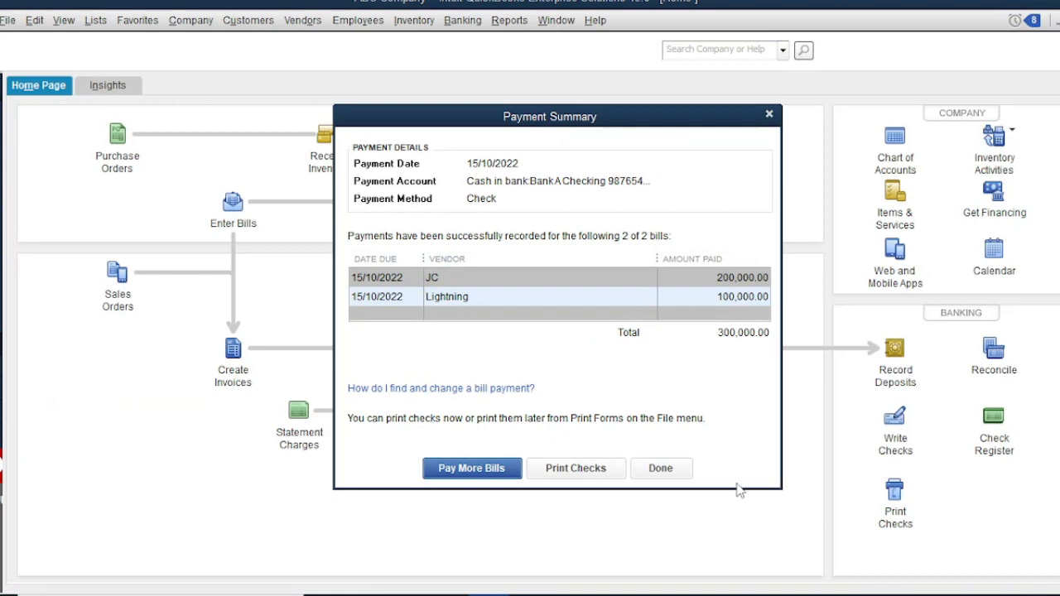
{"action": "left_click", "coordinate": [637, 468]}
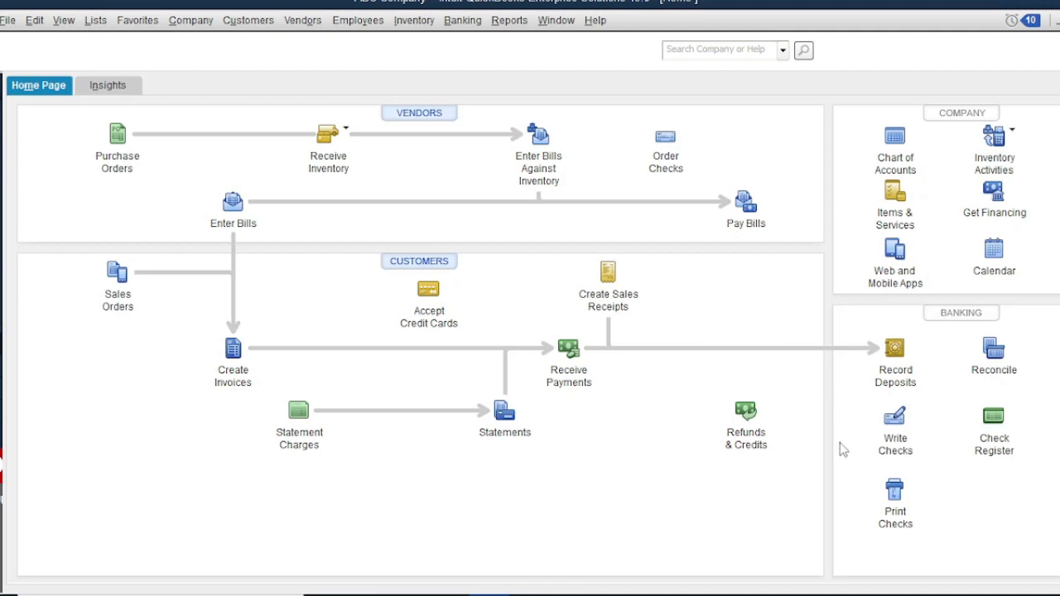
Bring up Lightning's recorded bill payment check drawn on the Bank A Checking account.
{"action": "left_click", "coordinate": [894, 422]}
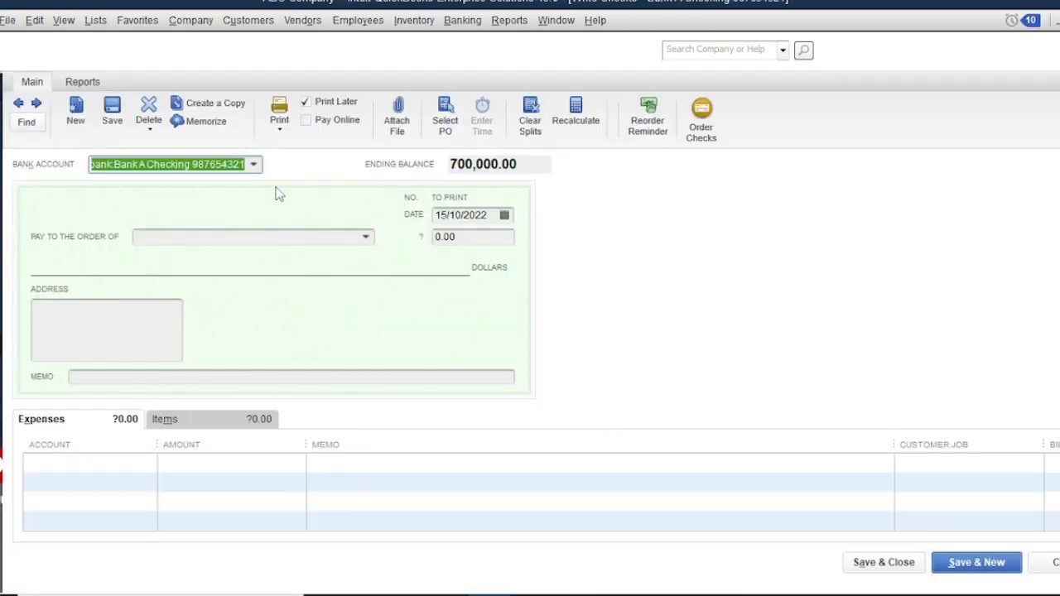
{"action": "left_click", "coordinate": [255, 167]}
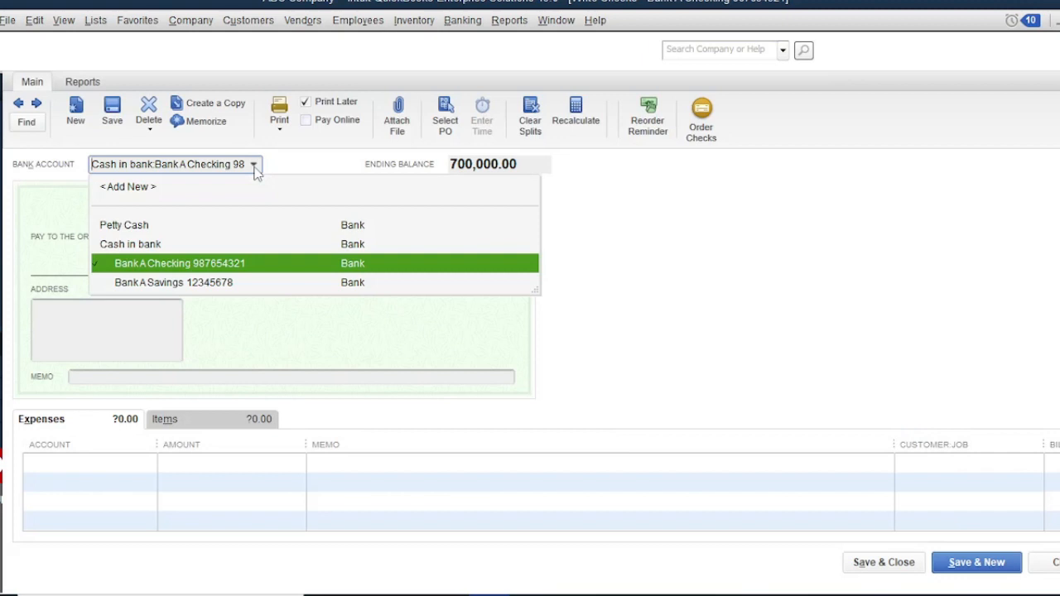
{"action": "left_click", "coordinate": [241, 269]}
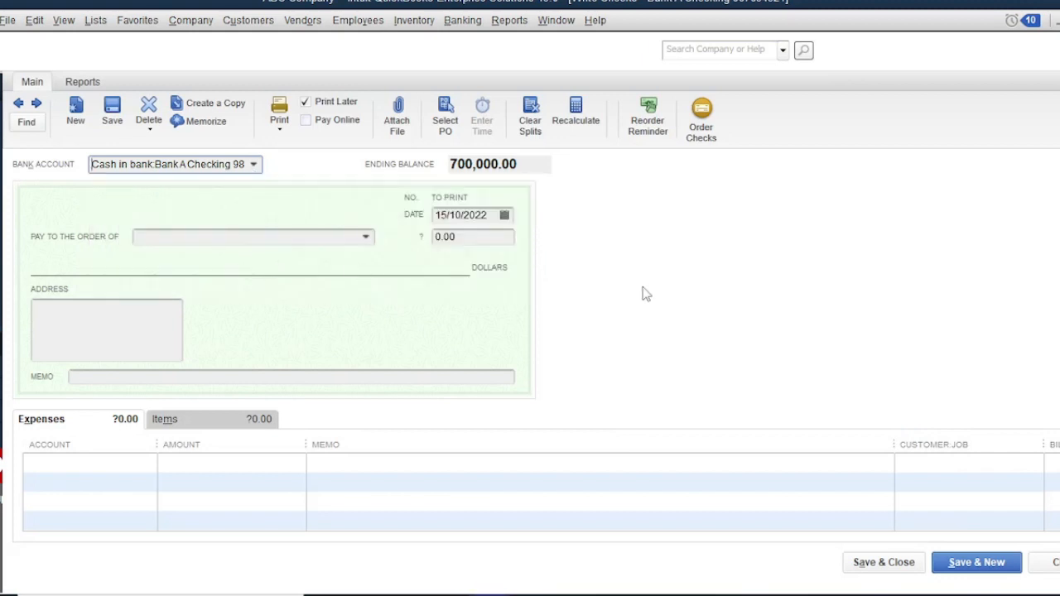
{"action": "left_click", "coordinate": [18, 105]}
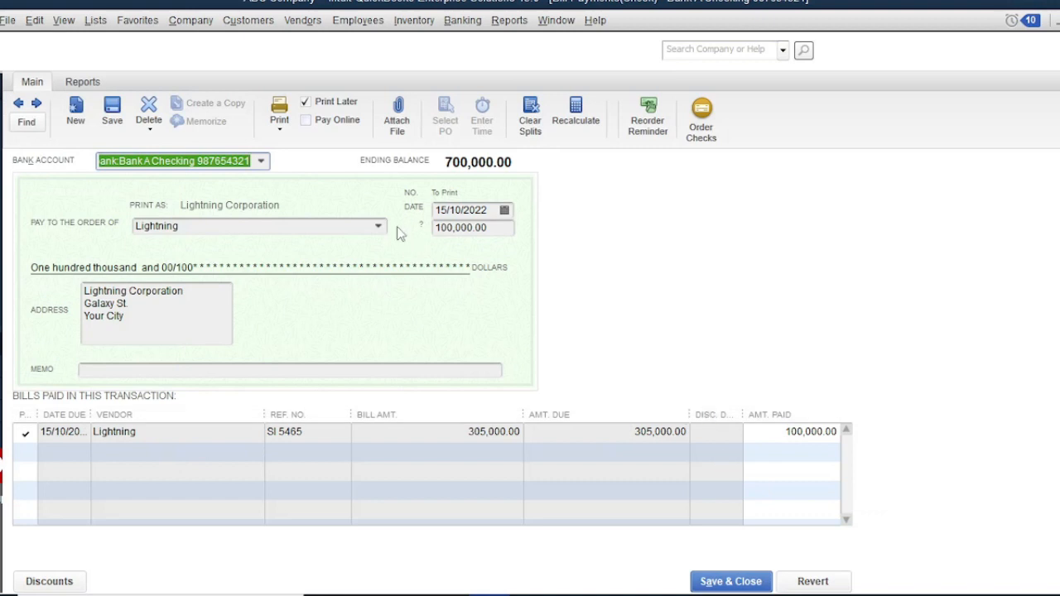
Change both the check amount and the bill's amount paid to 90,000, and save the modified Lightning payment.
{"action": "left_click", "coordinate": [508, 227]}
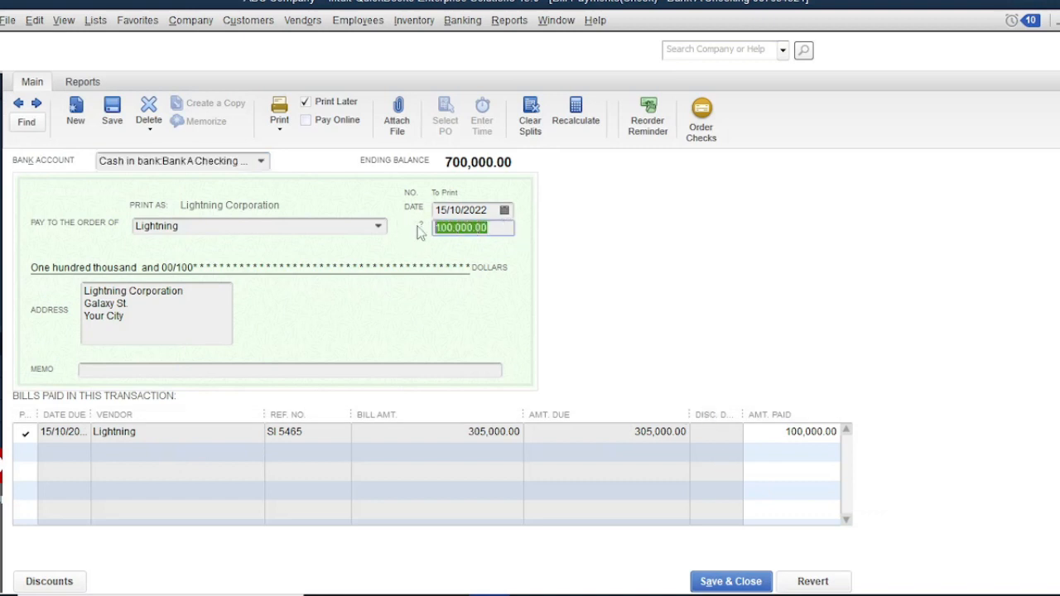
{"action": "type", "text": "90000"}
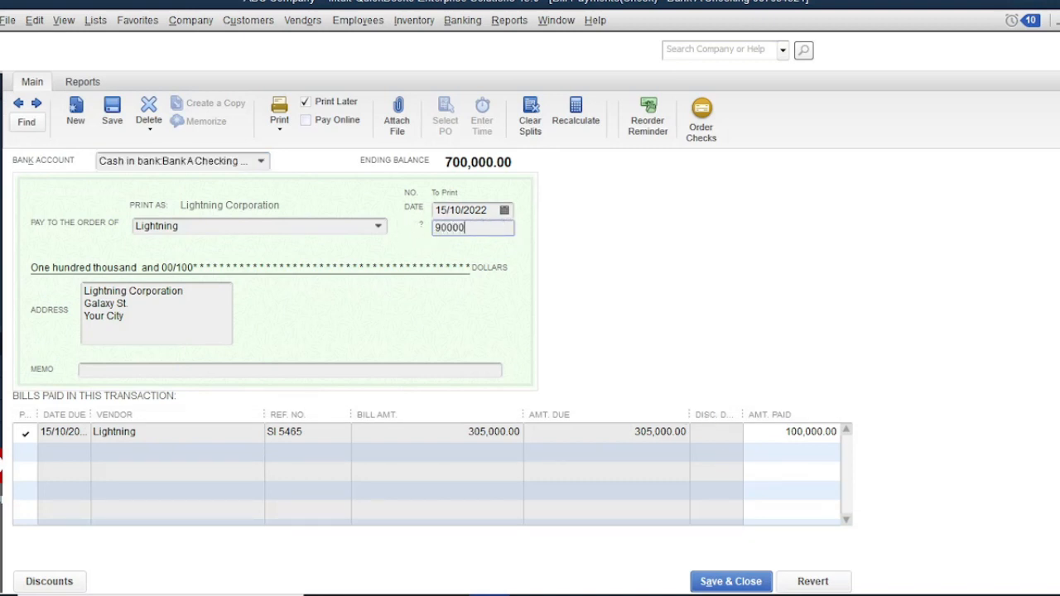
{"action": "left_click", "coordinate": [766, 431]}
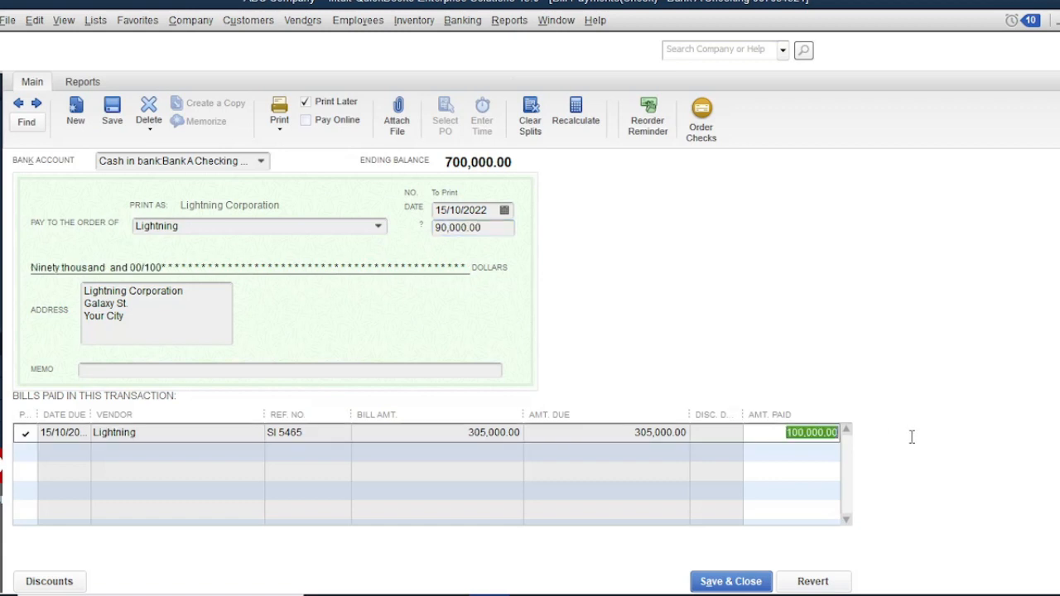
{"action": "type", "text": "9000"}
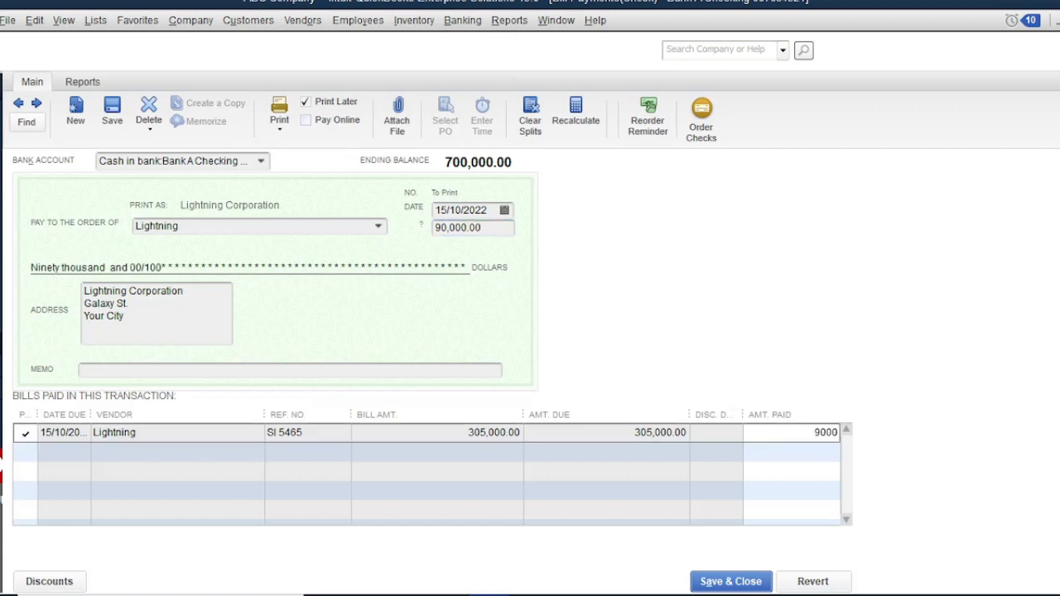
{"action": "type", "text": "0"}
{"action": "left_click", "coordinate": [773, 456]}
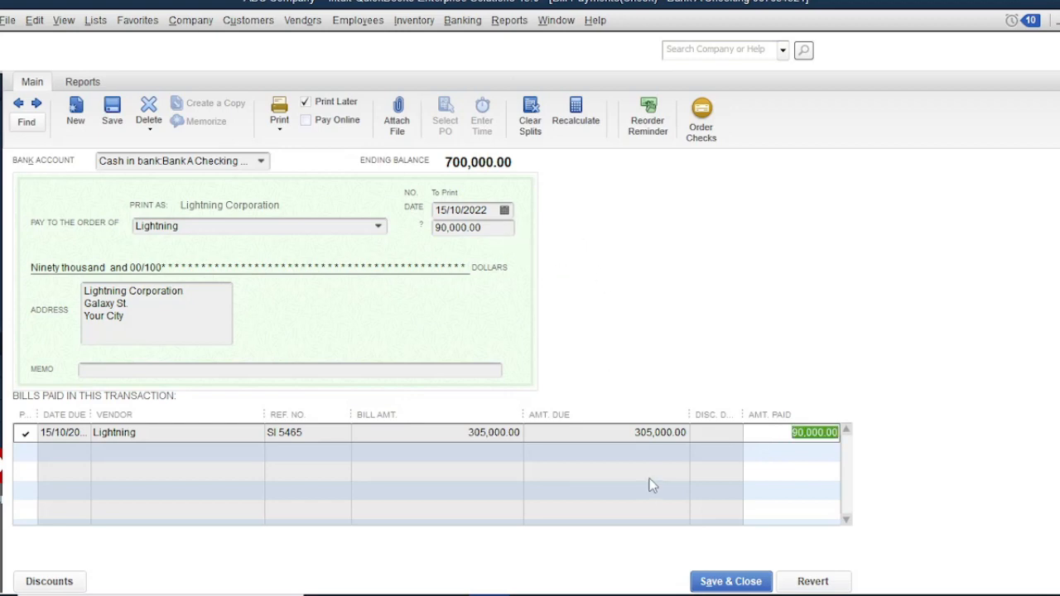
{"action": "left_click", "coordinate": [742, 581]}
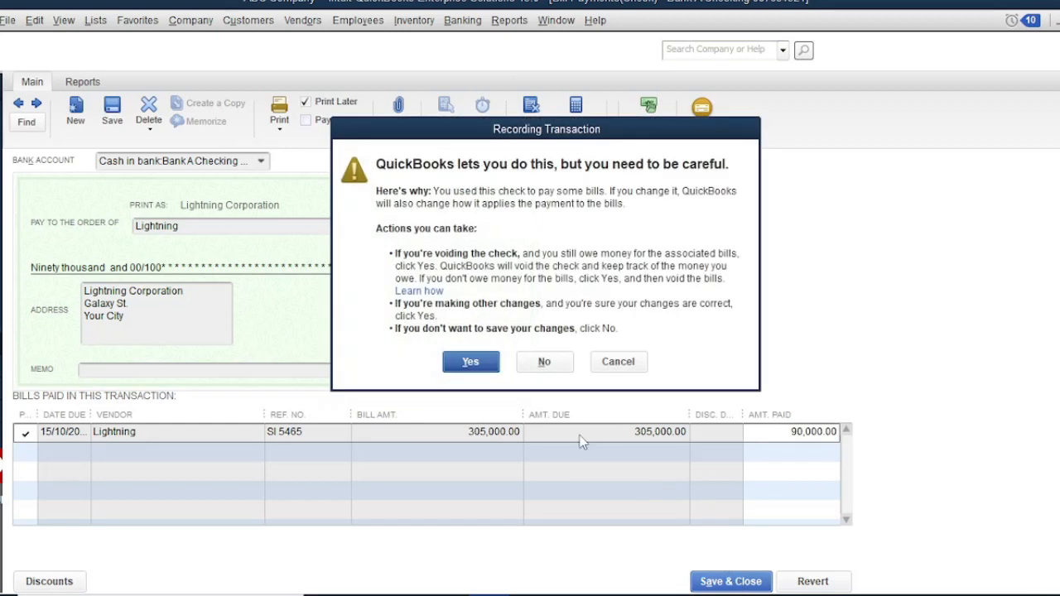
{"action": "left_click", "coordinate": [475, 362]}
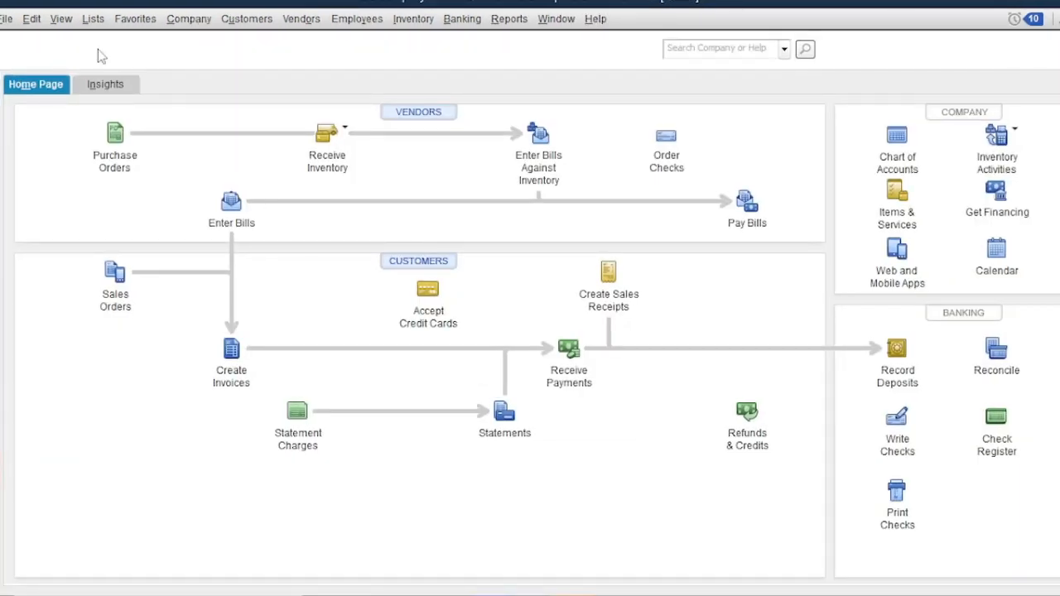
Open the Item List and widen the Name column to fit the full item names.
{"action": "left_click", "coordinate": [95, 20]}
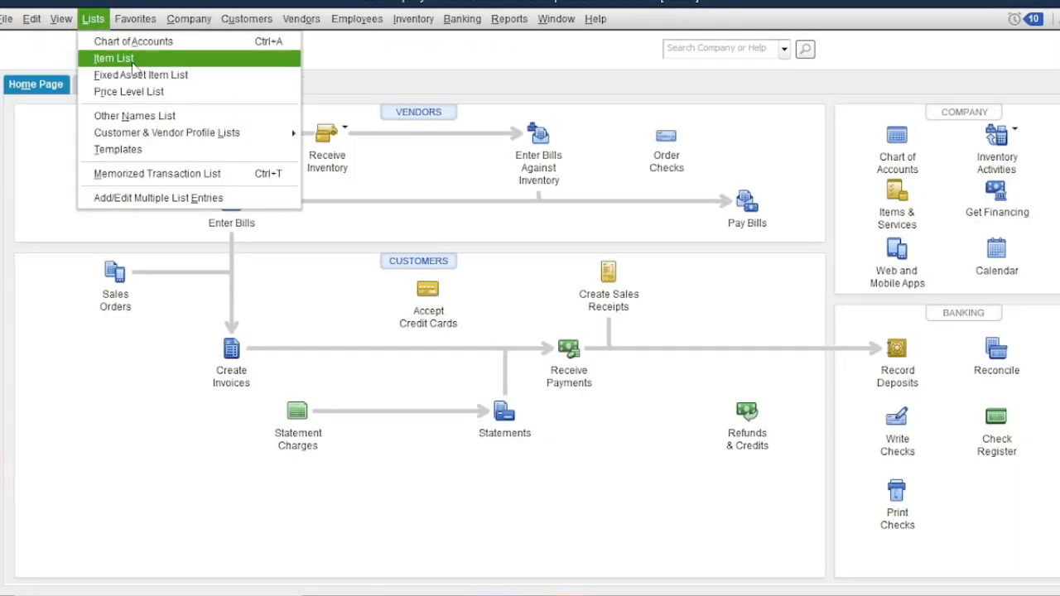
{"action": "left_click", "coordinate": [114, 58]}
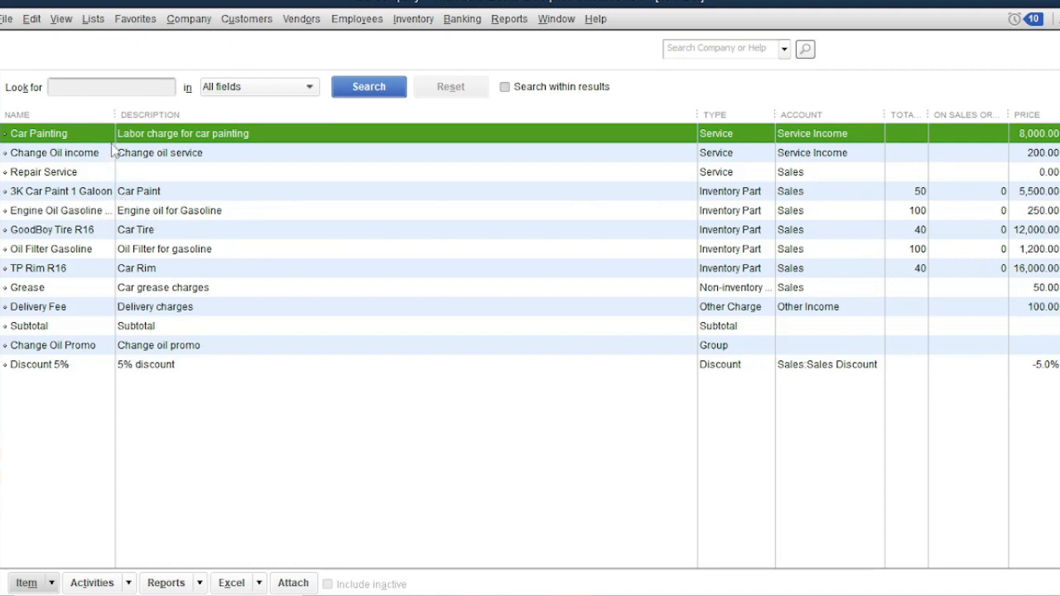
{"action": "left_click_drag", "start_coordinate": [115, 115], "coordinate": [132, 115]}
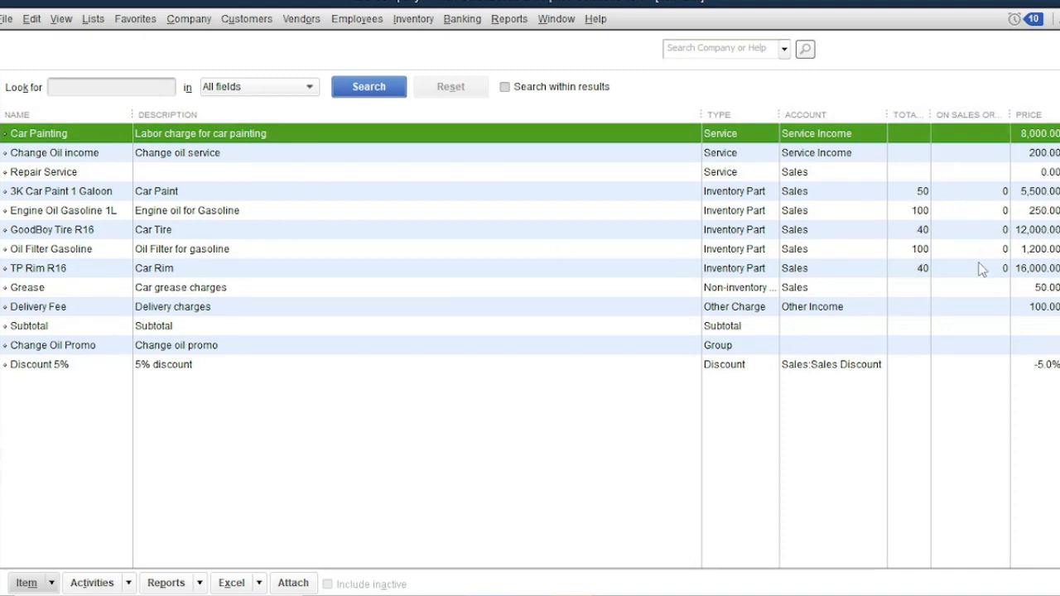
Return to the Home page and start writing a new check.
{"action": "left_click", "coordinate": [483, 444]}
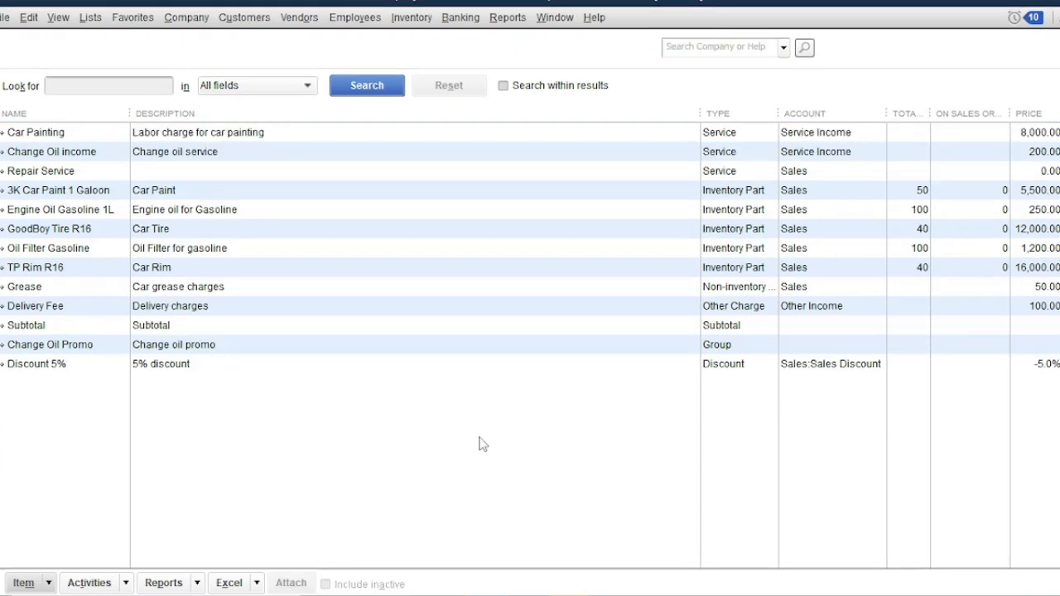
{"action": "left_click", "coordinate": [190, 18]}
{"action": "left_click", "coordinate": [205, 38]}
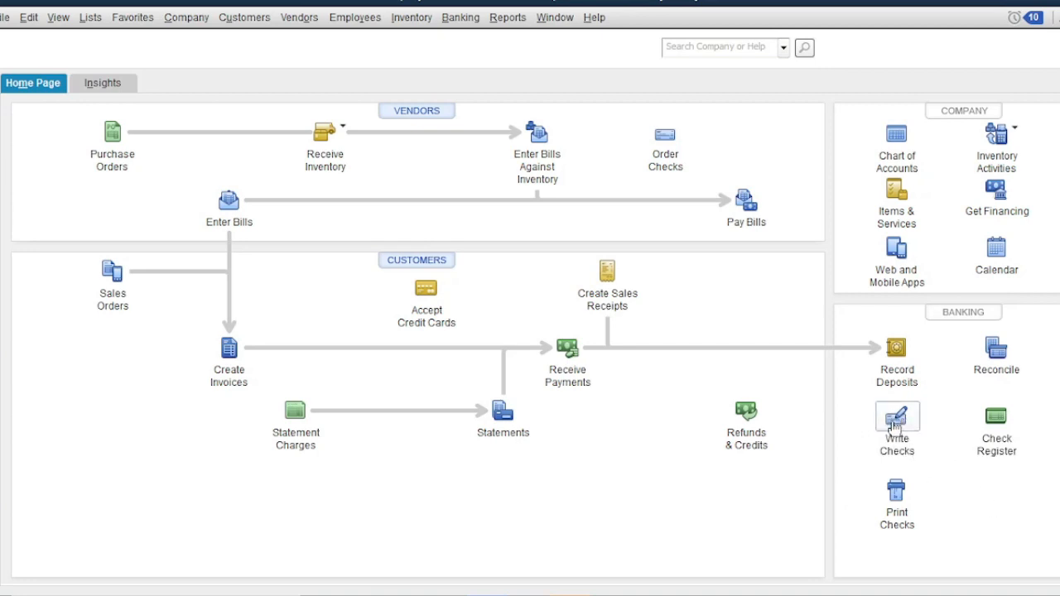
{"action": "left_click", "coordinate": [894, 424]}
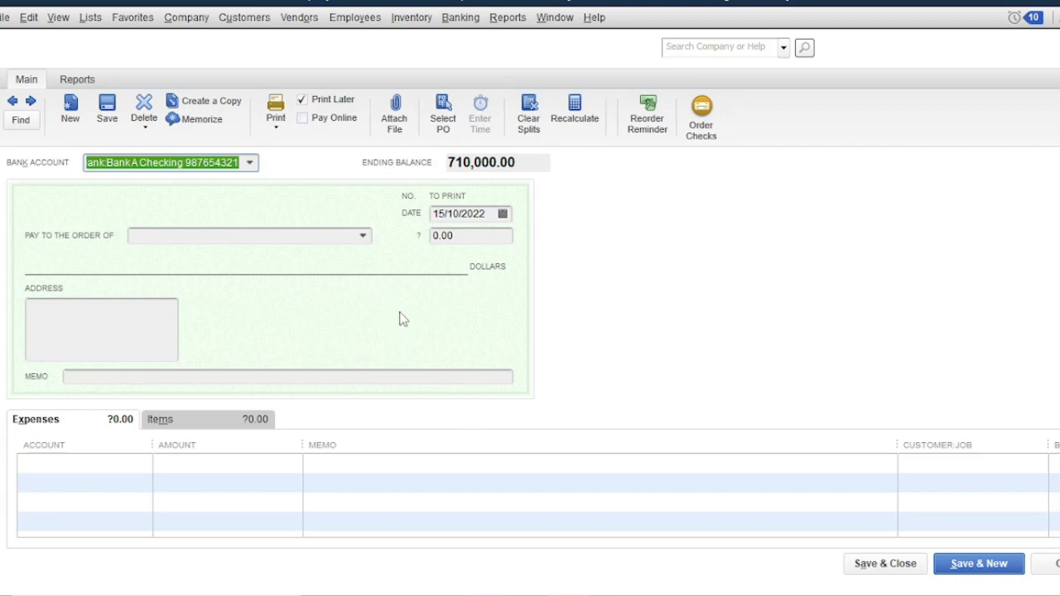
Add Sure Insurance as a new vendor with its billed-from address and use it as the check's payee.
{"action": "left_click", "coordinate": [362, 236]}
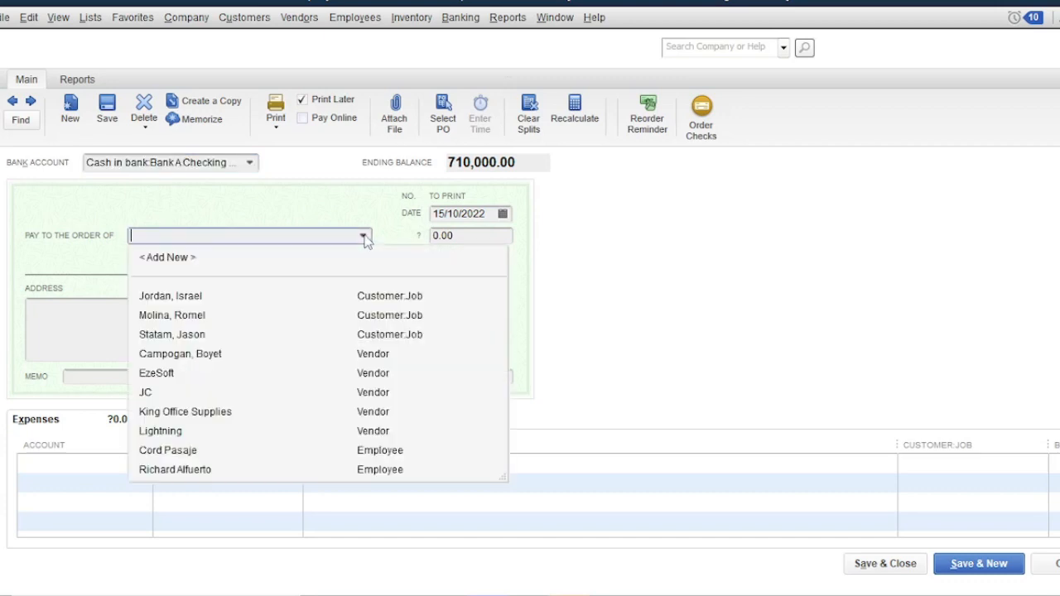
{"action": "left_click", "coordinate": [184, 257]}
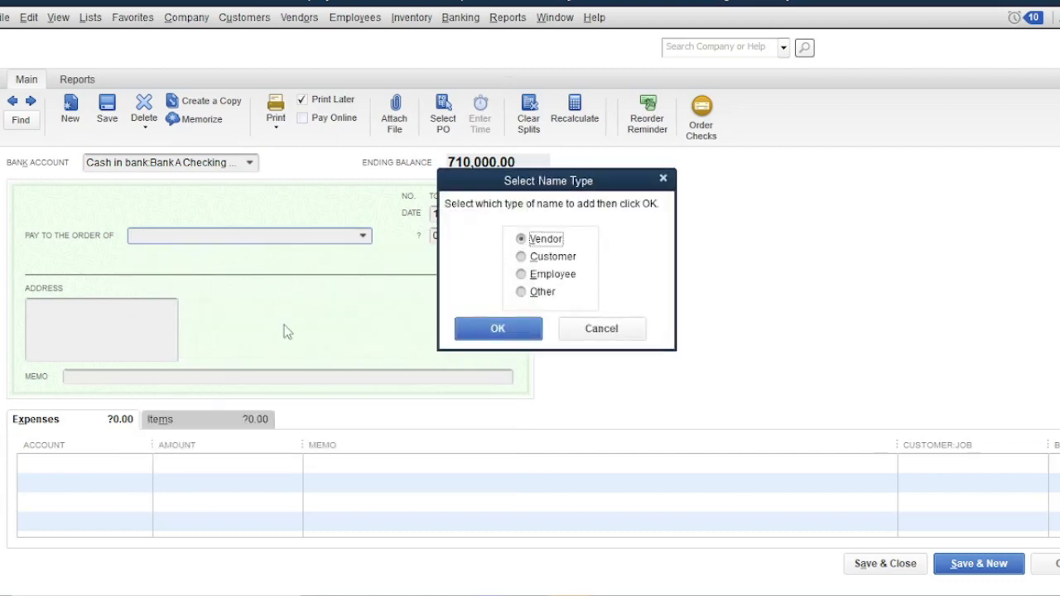
{"action": "left_click", "coordinate": [514, 327]}
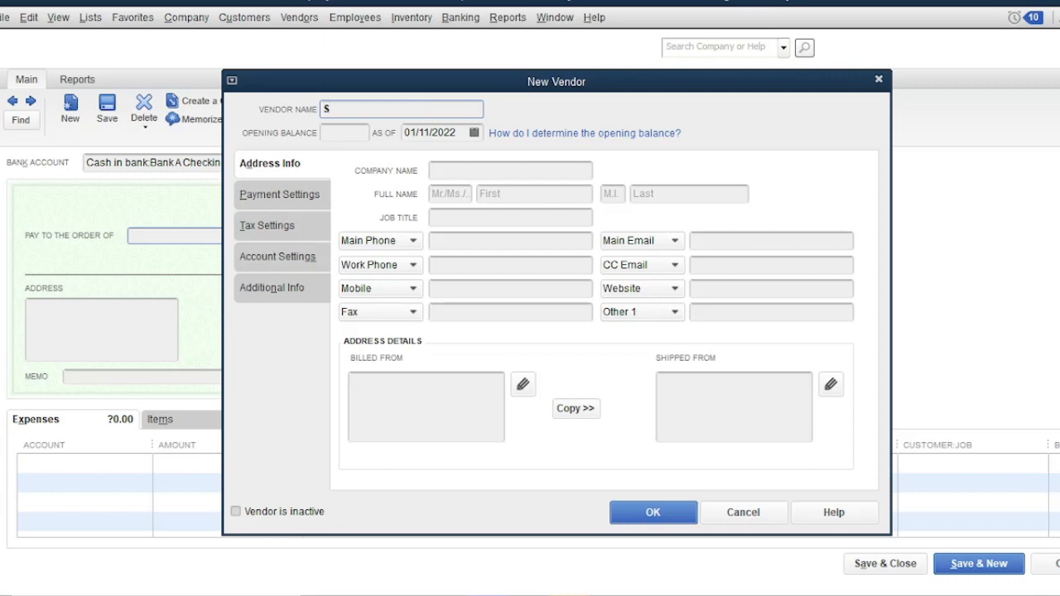
{"action": "type", "text": "Sure Insurance"}
{"action": "left_click", "coordinate": [394, 380]}
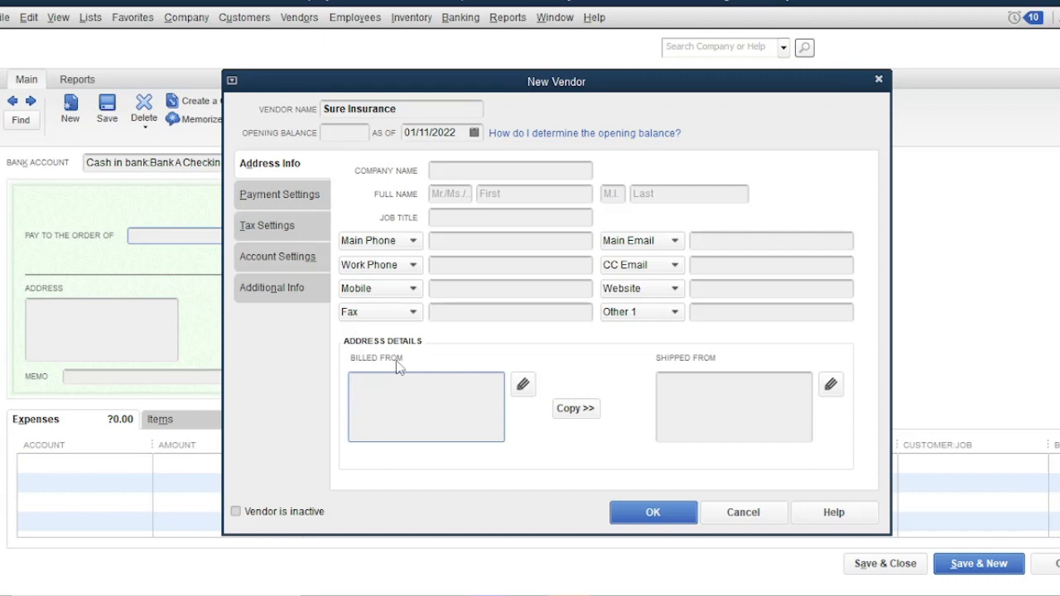
{"action": "type", "text": "Galaxy St"}
{"action": "left_click", "coordinate": [638, 515]}
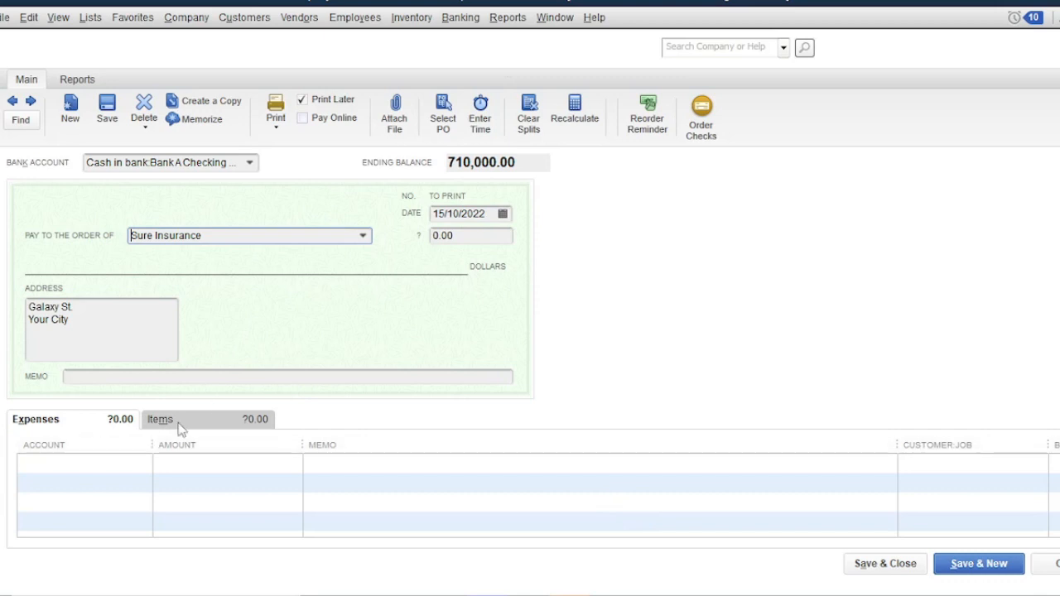
Create an Other Current Asset account named Prepaid Insurance and assign it to the check's first expense line.
{"action": "left_click", "coordinate": [137, 465]}
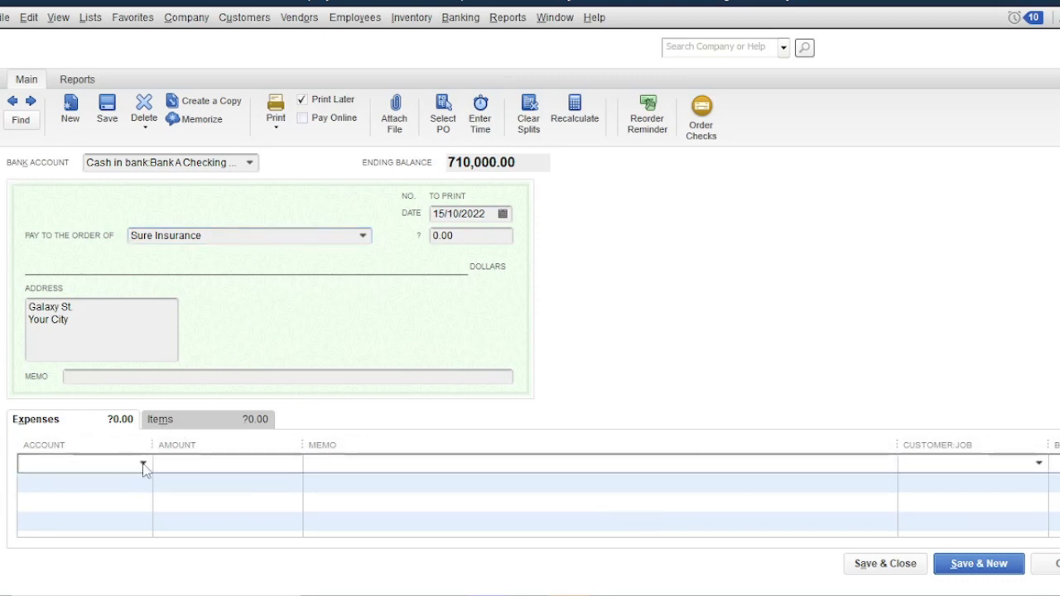
{"action": "left_click", "coordinate": [142, 465]}
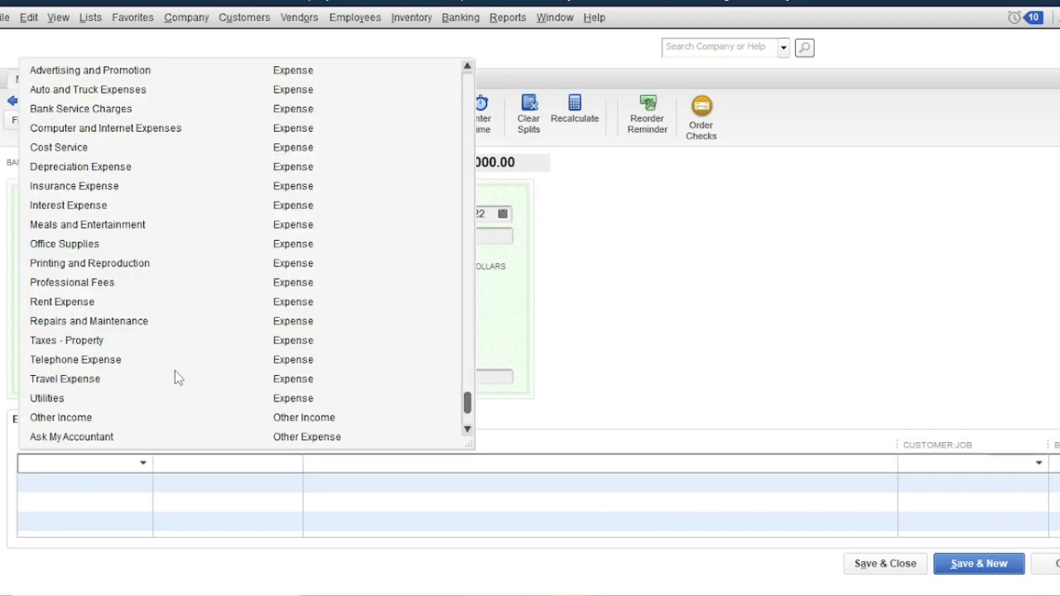
{"action": "scroll", "coordinate": [134, 381], "scroll_direction": "up", "scroll_amount": 1}
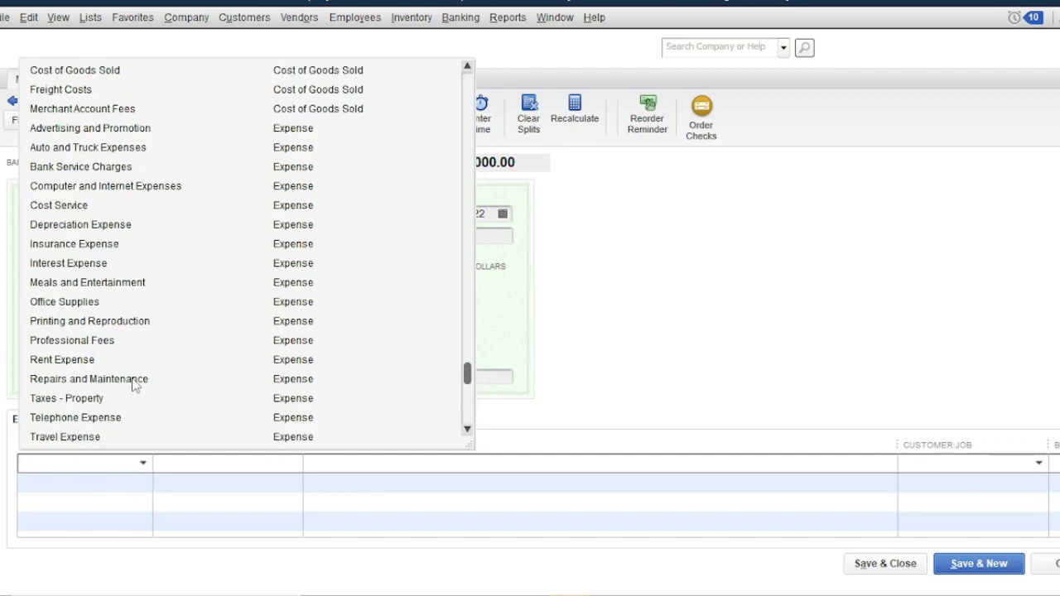
{"action": "scroll", "coordinate": [134, 383], "scroll_direction": "up", "scroll_amount": 13}
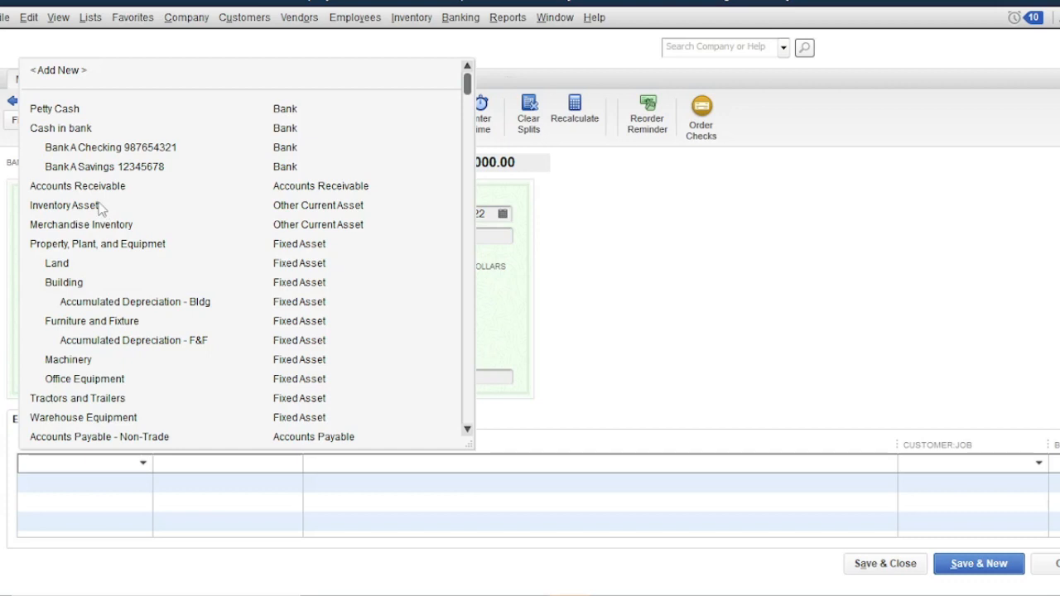
{"action": "left_click", "coordinate": [71, 72]}
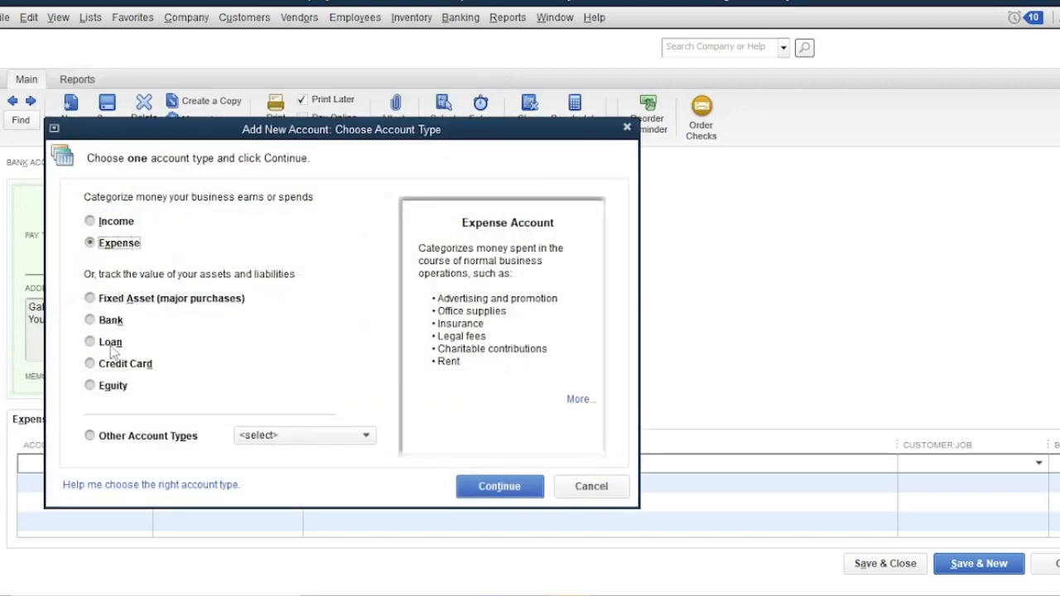
{"action": "left_click", "coordinate": [288, 441]}
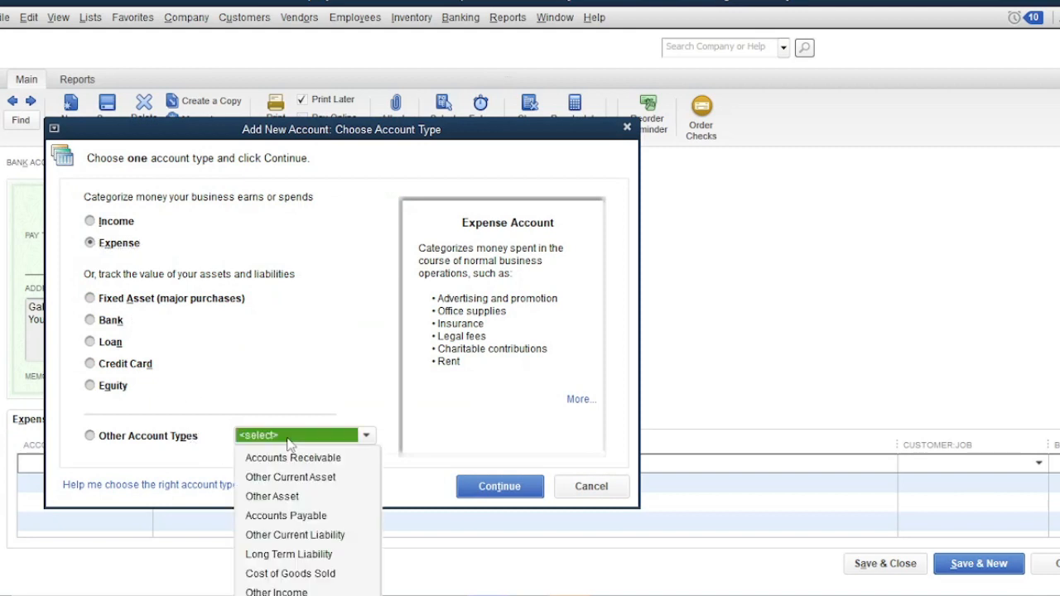
{"action": "left_click", "coordinate": [317, 478]}
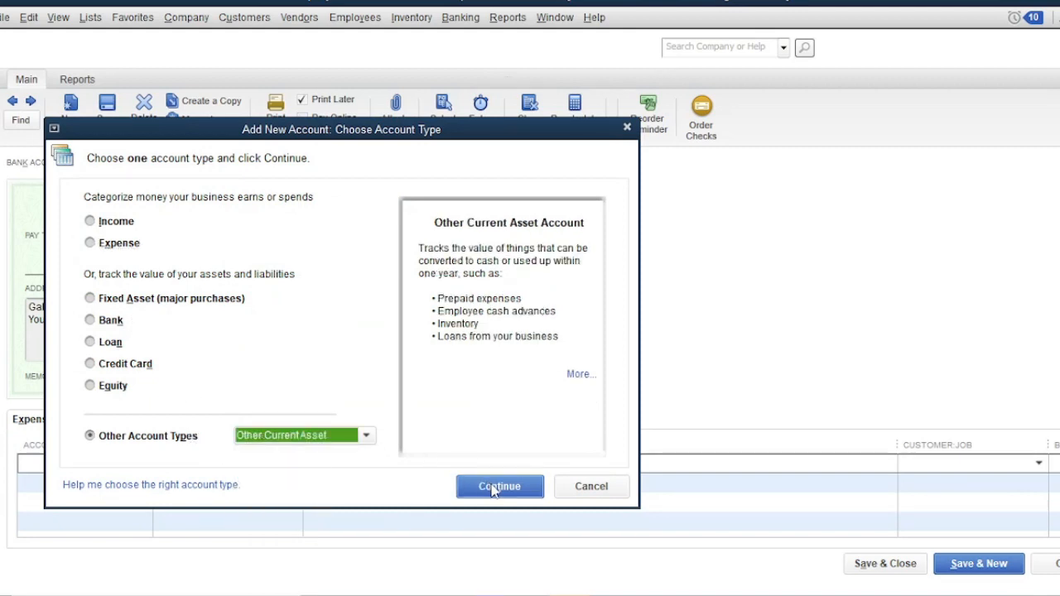
{"action": "left_click", "coordinate": [497, 487]}
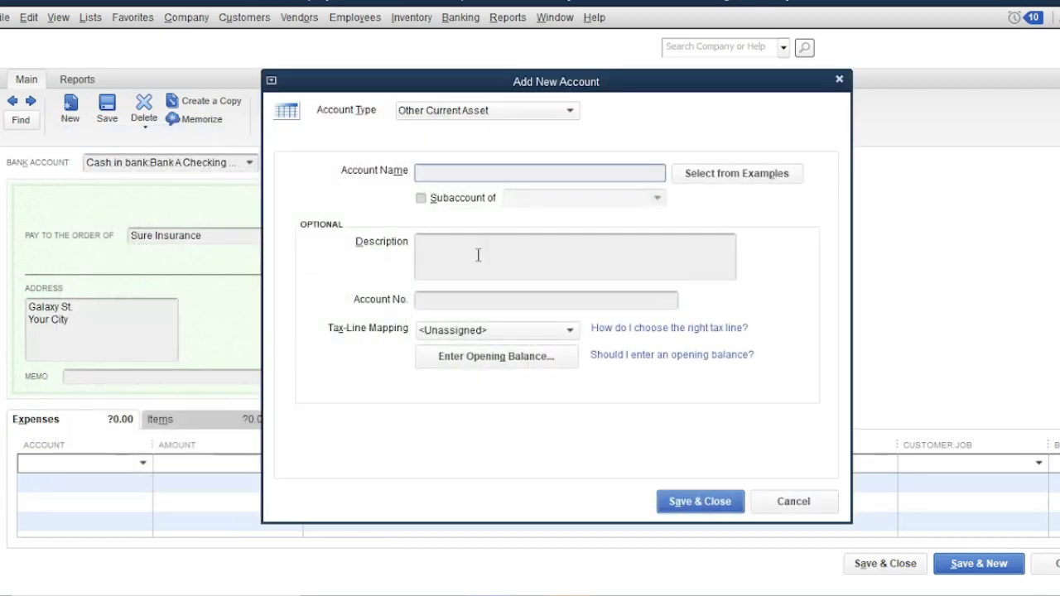
{"action": "type", "text": "Prepaid Insura"}
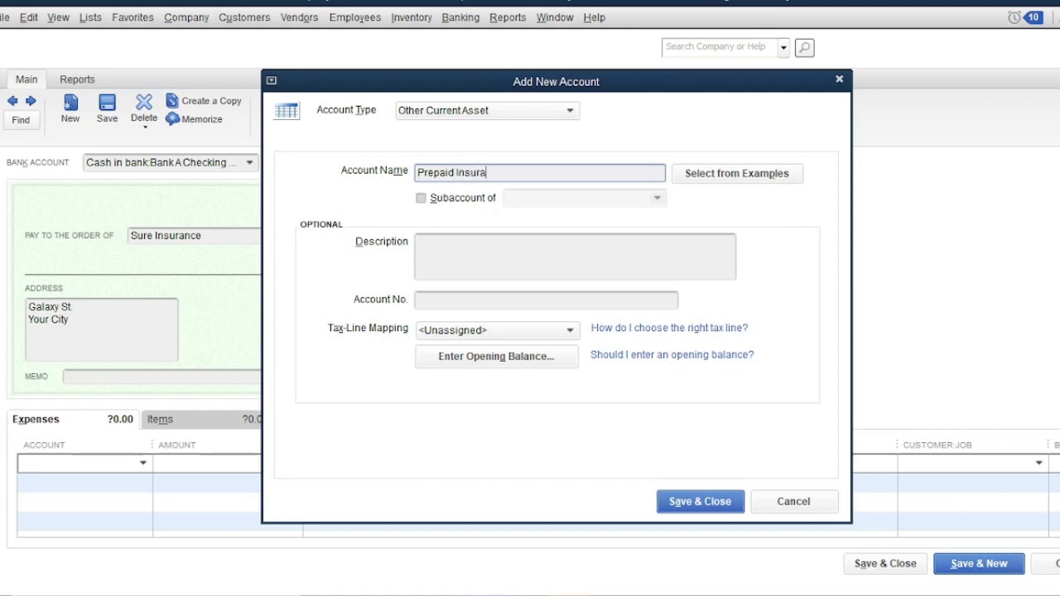
{"action": "type", "text": "nce"}
{"action": "left_click", "coordinate": [700, 502]}
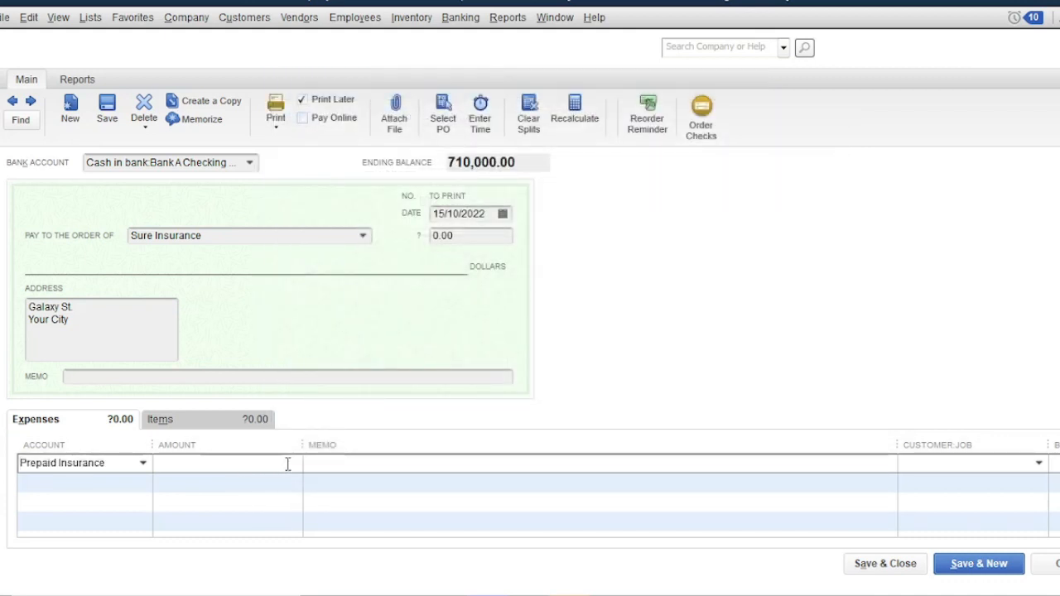
Enter 24,000 with the memo "One year insurance policy" on the Prepaid Insurance line, and save the check to start a new one.
{"action": "type", "text": "24000"}
{"action": "left_click", "coordinate": [341, 463]}
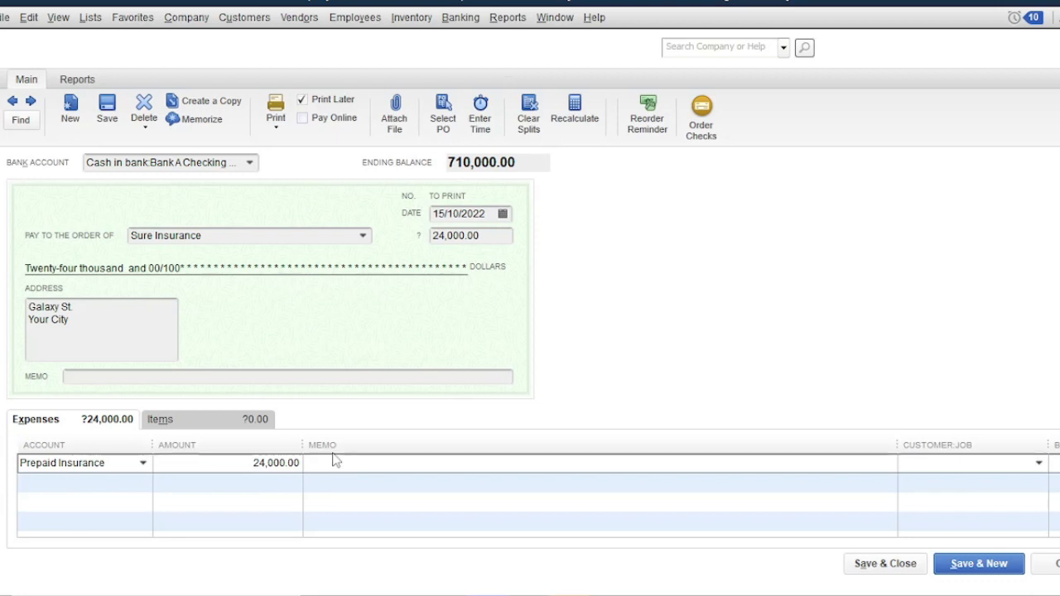
{"action": "type", "text": "One year insura"}
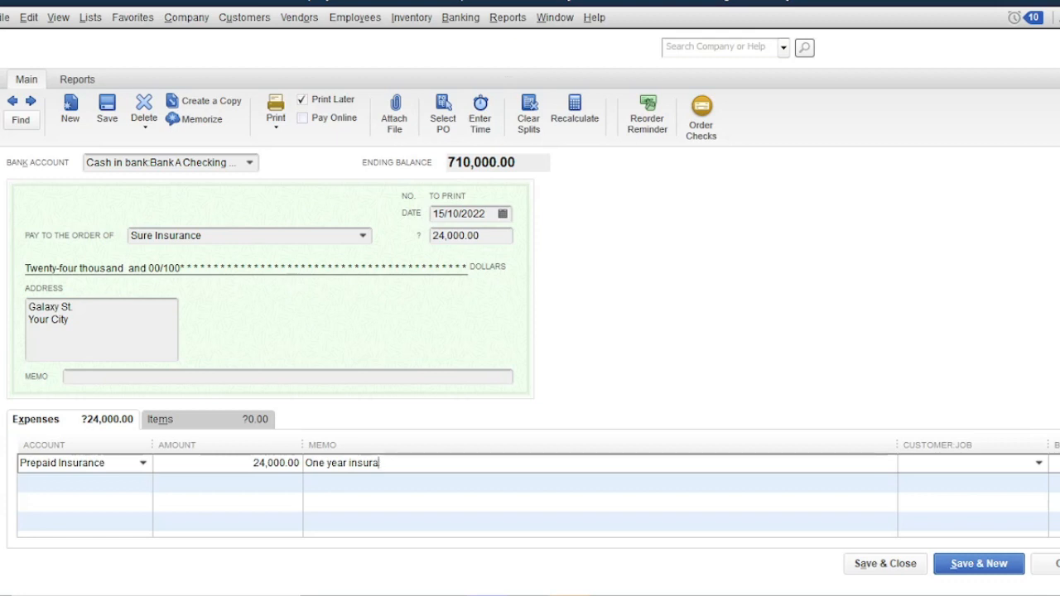
{"action": "type", "text": "nce policy"}
{"action": "left_click", "coordinate": [338, 483]}
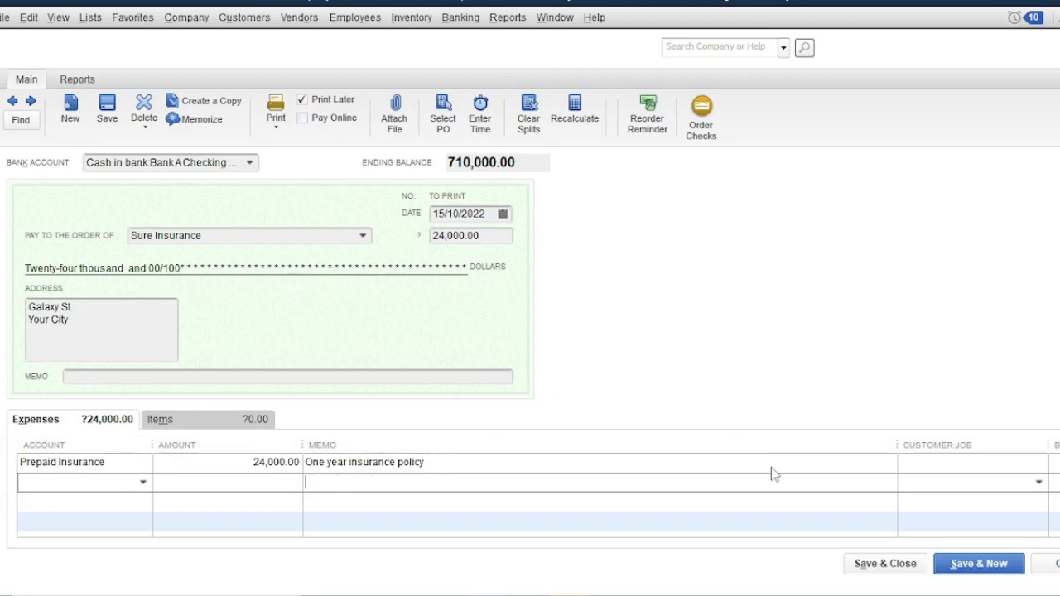
{"action": "left_click", "coordinate": [979, 564]}
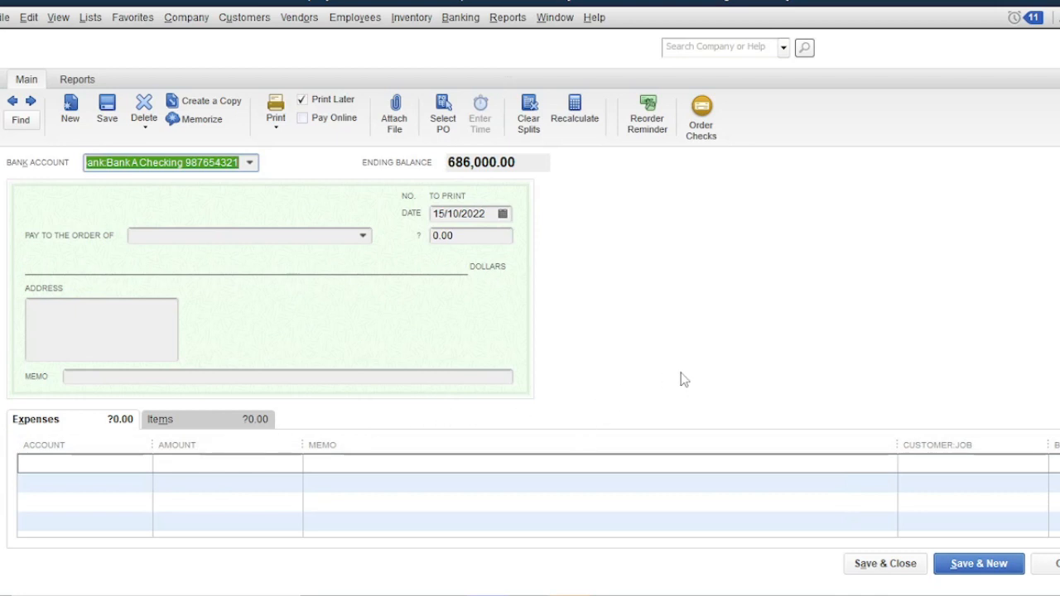
Draw the new check on the Petty Cash account and make it payable to the first listed employee.
{"action": "left_click", "coordinate": [250, 163]}
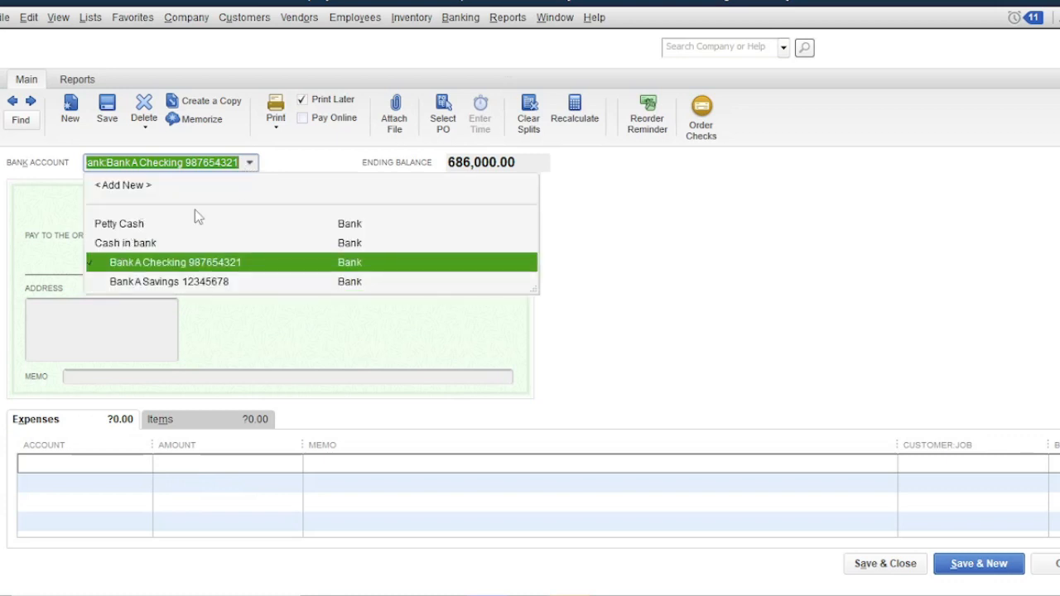
{"action": "left_click", "coordinate": [159, 230]}
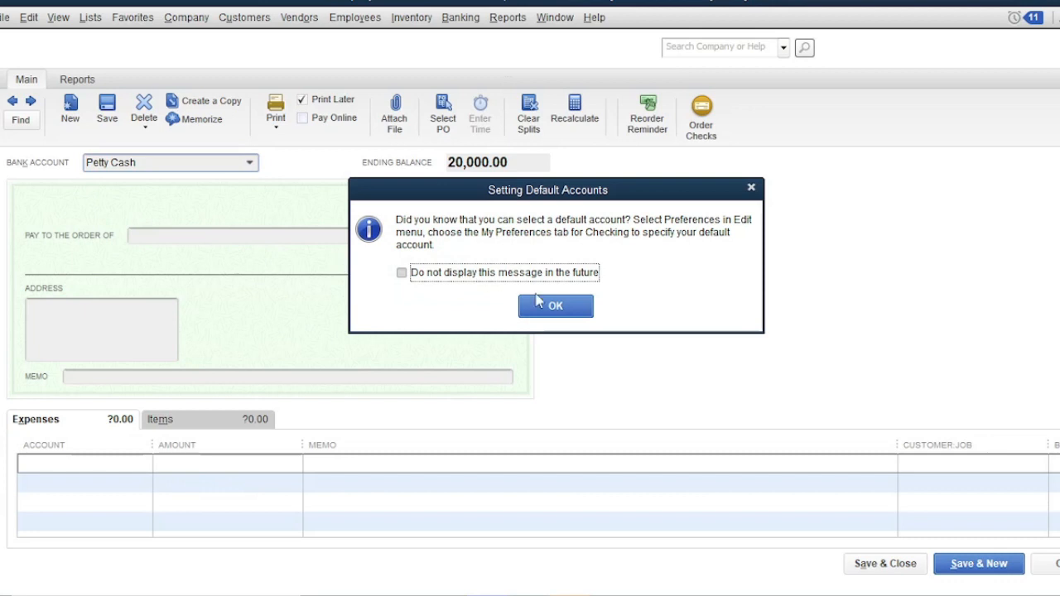
{"action": "left_click", "coordinate": [553, 307]}
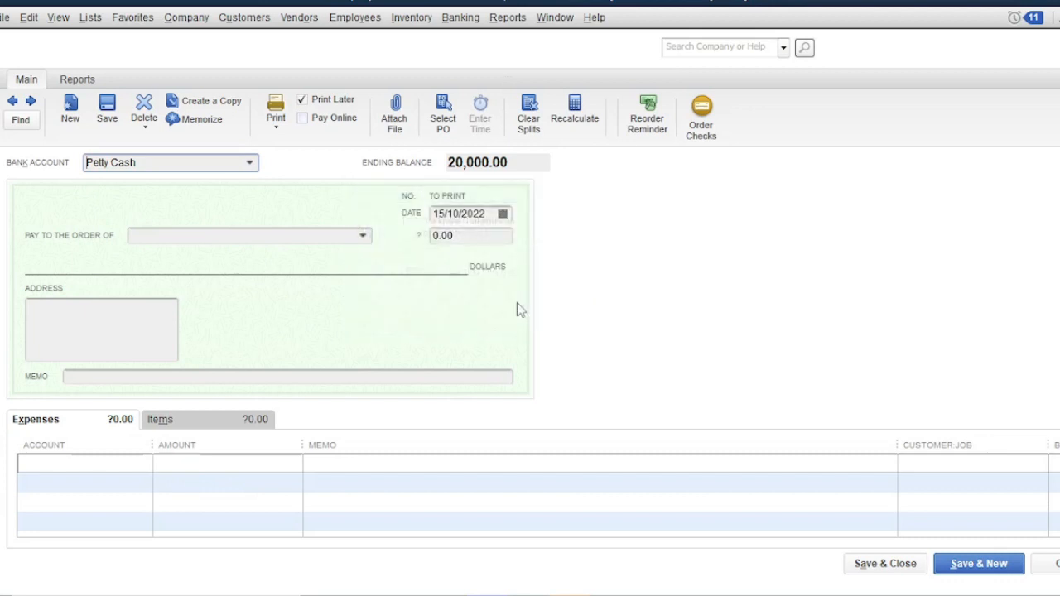
{"action": "left_click", "coordinate": [362, 238]}
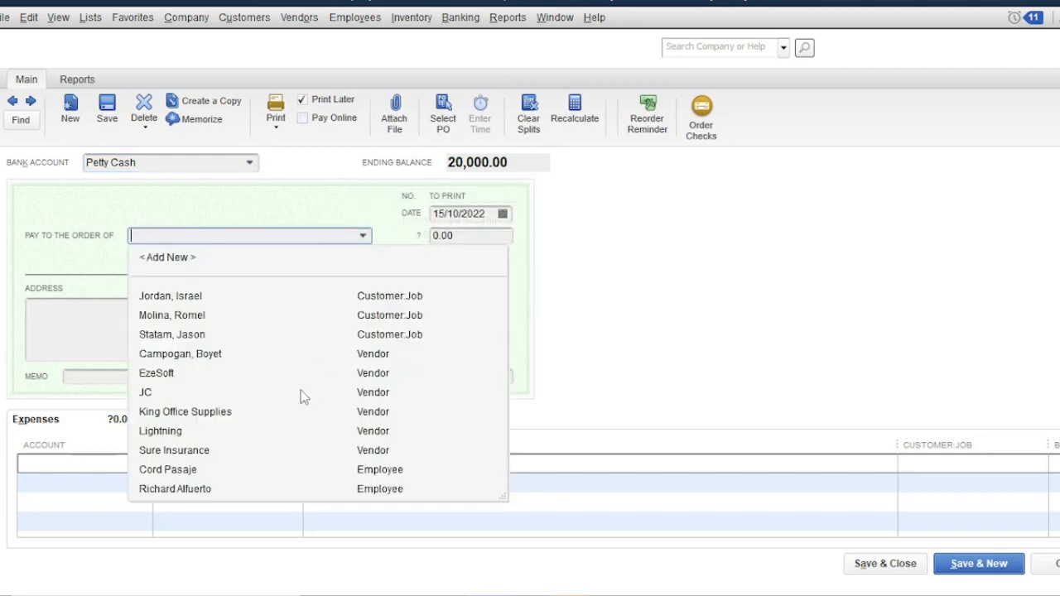
{"action": "left_click", "coordinate": [170, 470]}
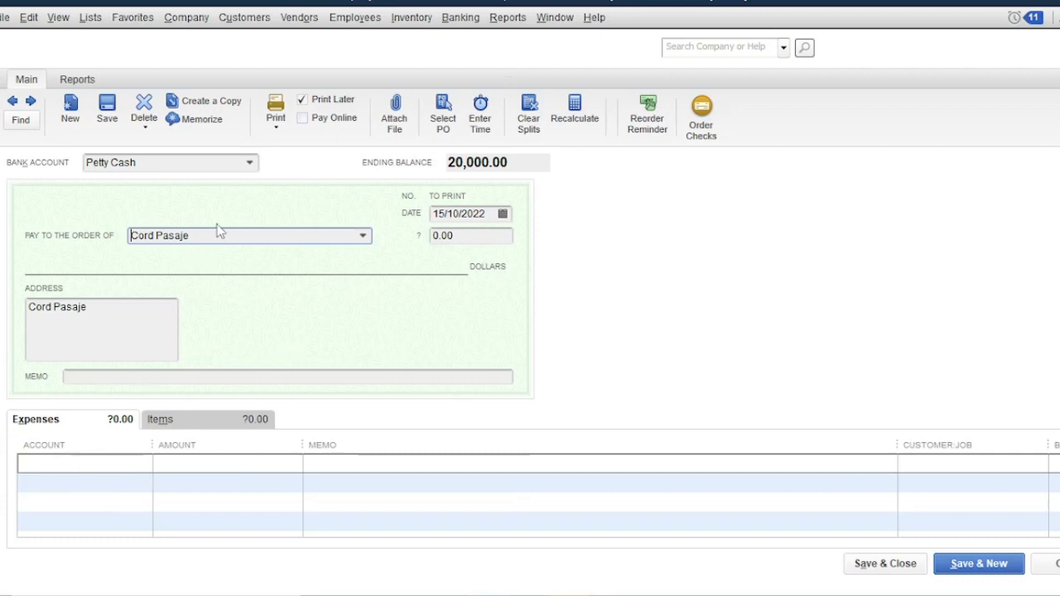
Add a Travel Expense line of 500 to the petty cash check.
{"action": "left_click", "coordinate": [141, 468]}
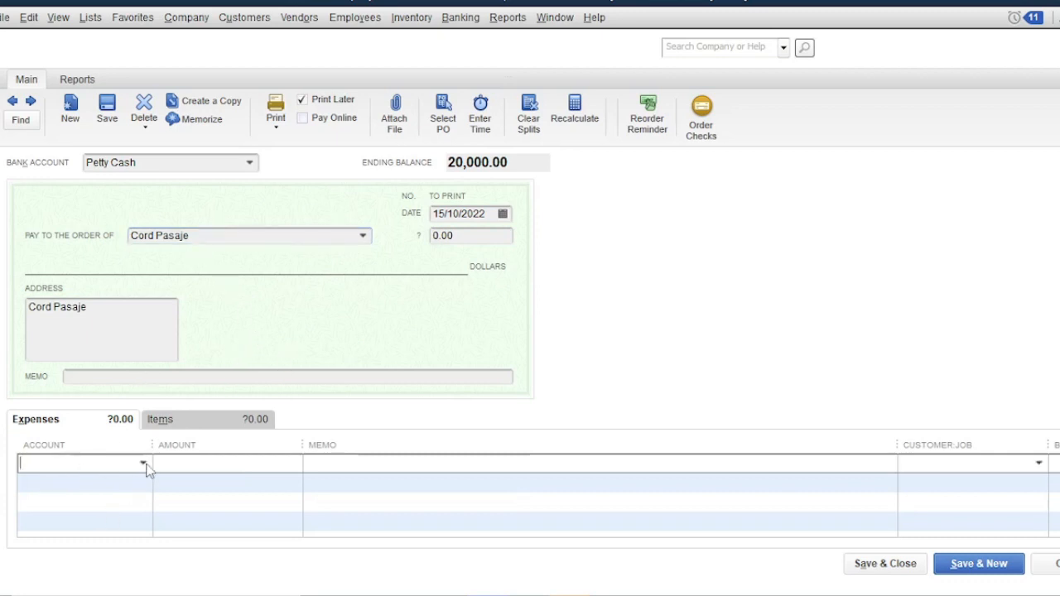
{"action": "left_click", "coordinate": [144, 465]}
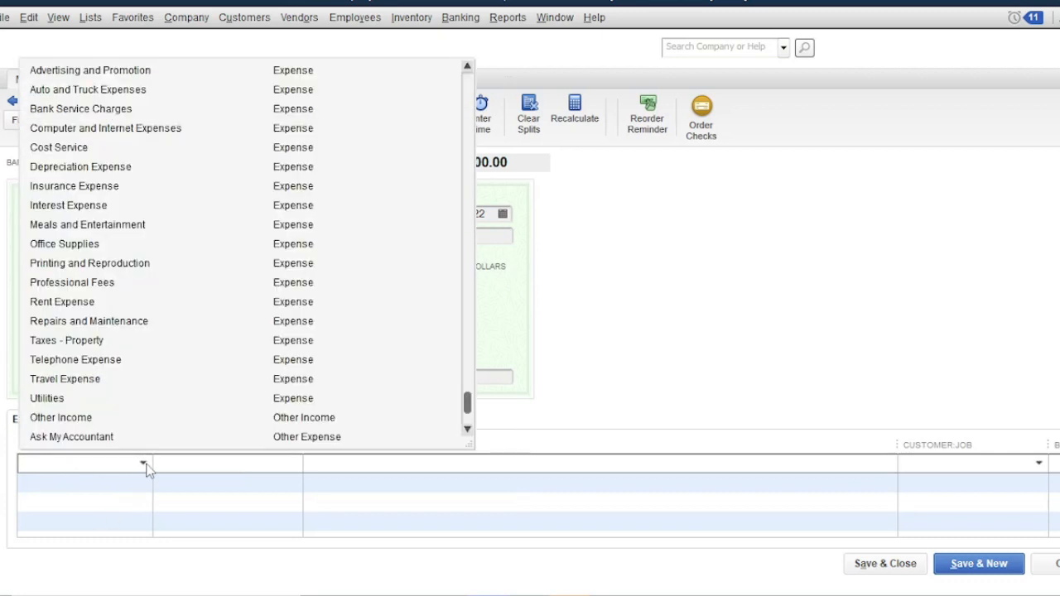
{"action": "left_click", "coordinate": [98, 379]}
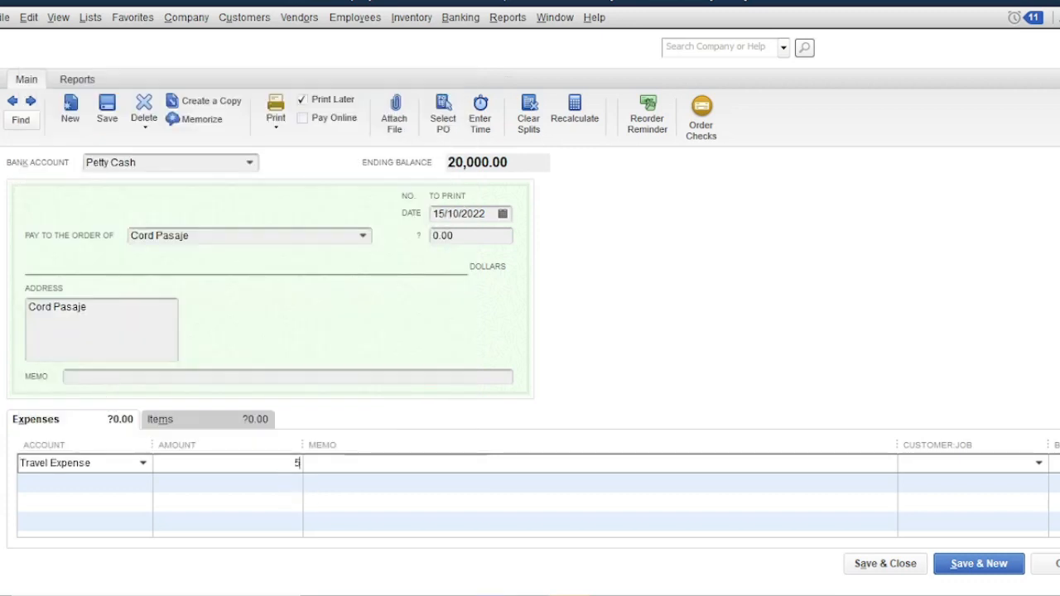
{"action": "left_click", "coordinate": [201, 482]}
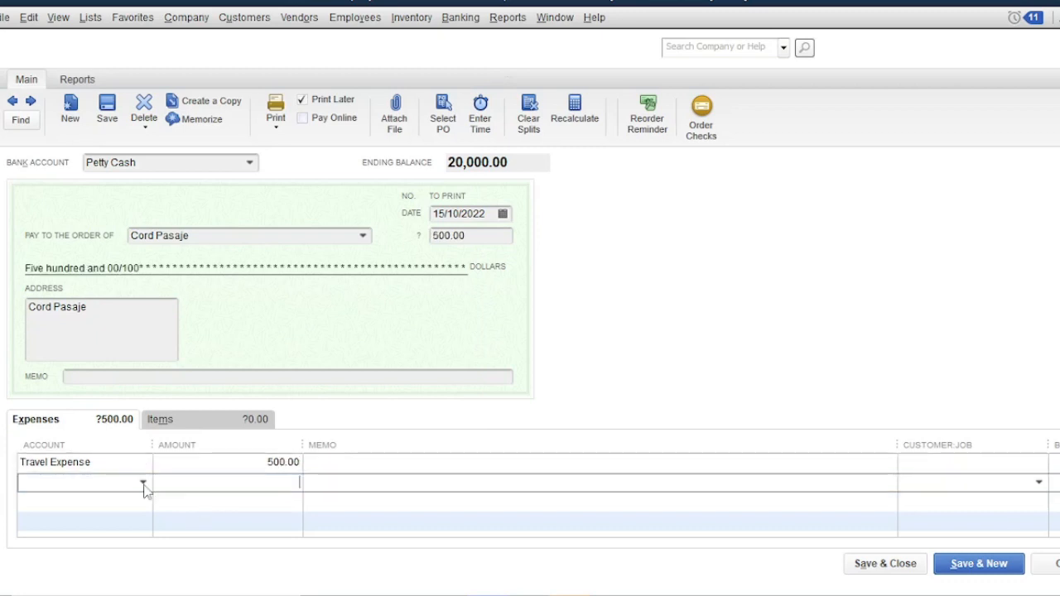
Add a second expense line to the check for Meals and Entertainment with an amount of 500.
{"action": "left_click", "coordinate": [144, 484]}
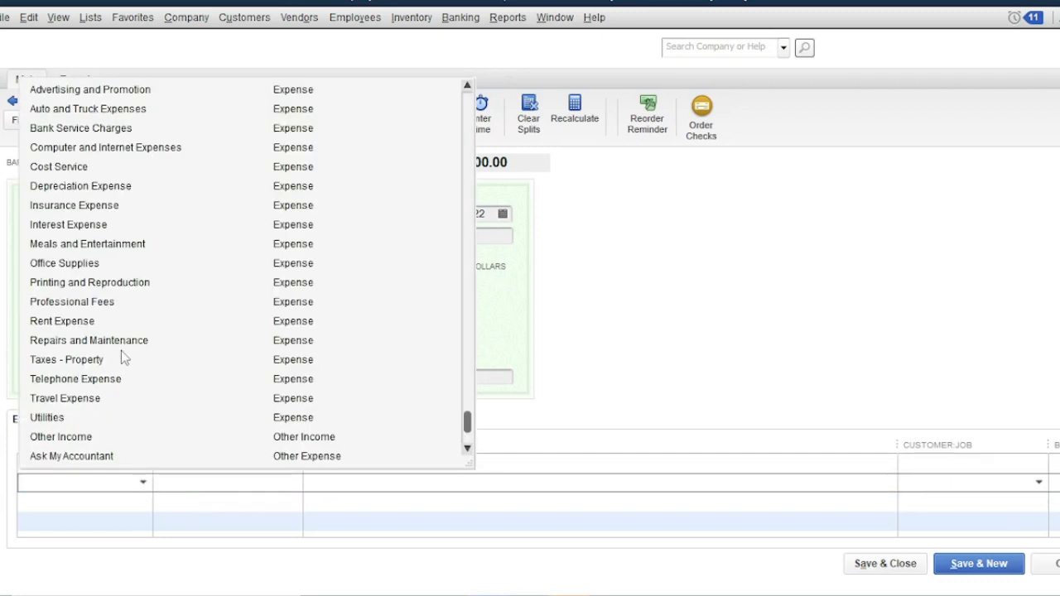
{"action": "left_click", "coordinate": [110, 245]}
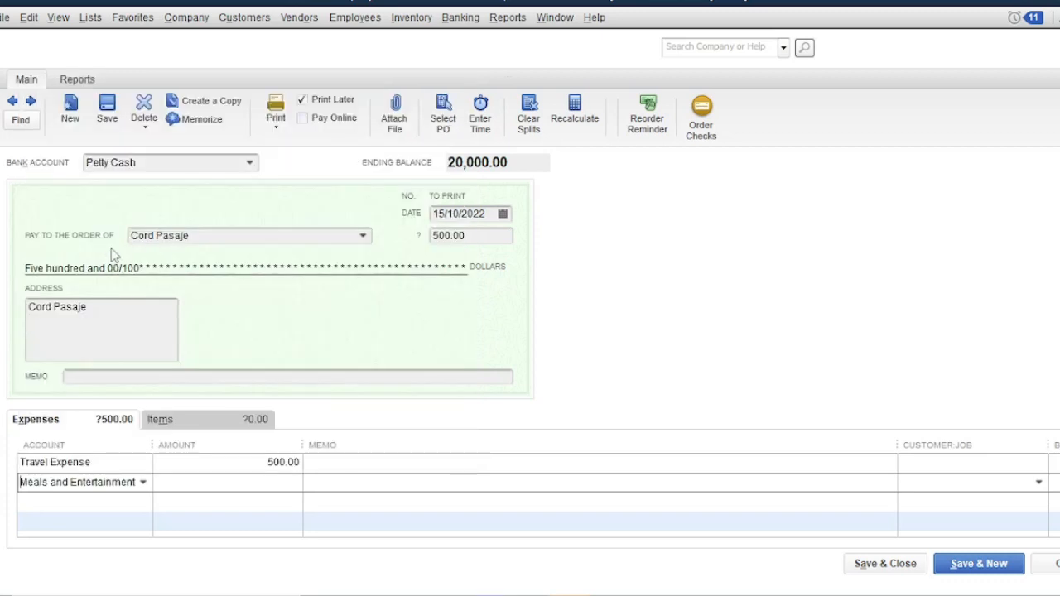
{"action": "left_click", "coordinate": [269, 478]}
{"action": "type", "text": "500"}
{"action": "left_click", "coordinate": [264, 505]}
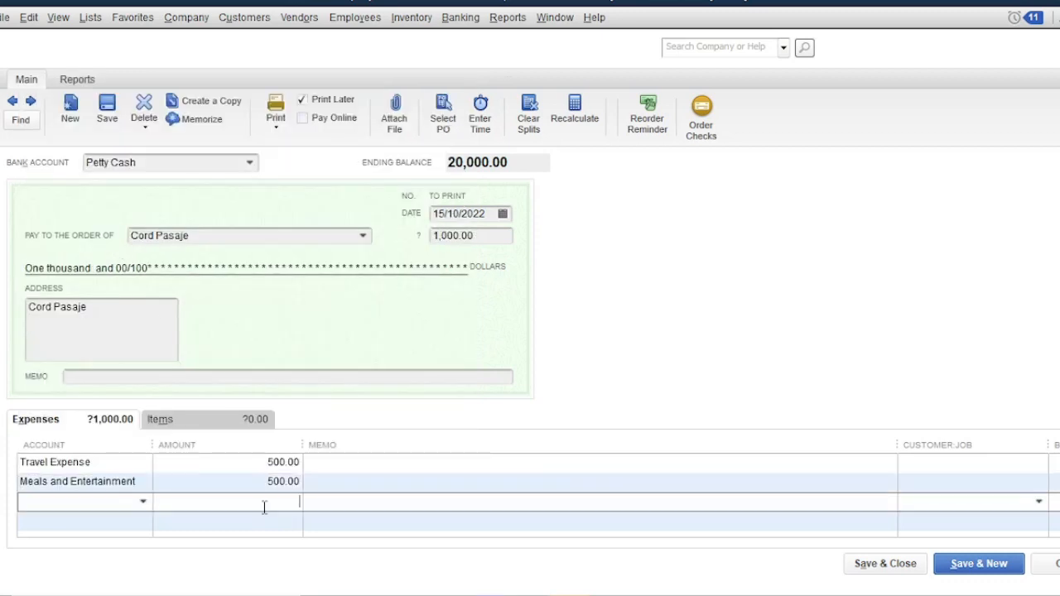
Date the petty cash check 31/10/2022, then save and close it.
{"action": "left_click", "coordinate": [503, 214]}
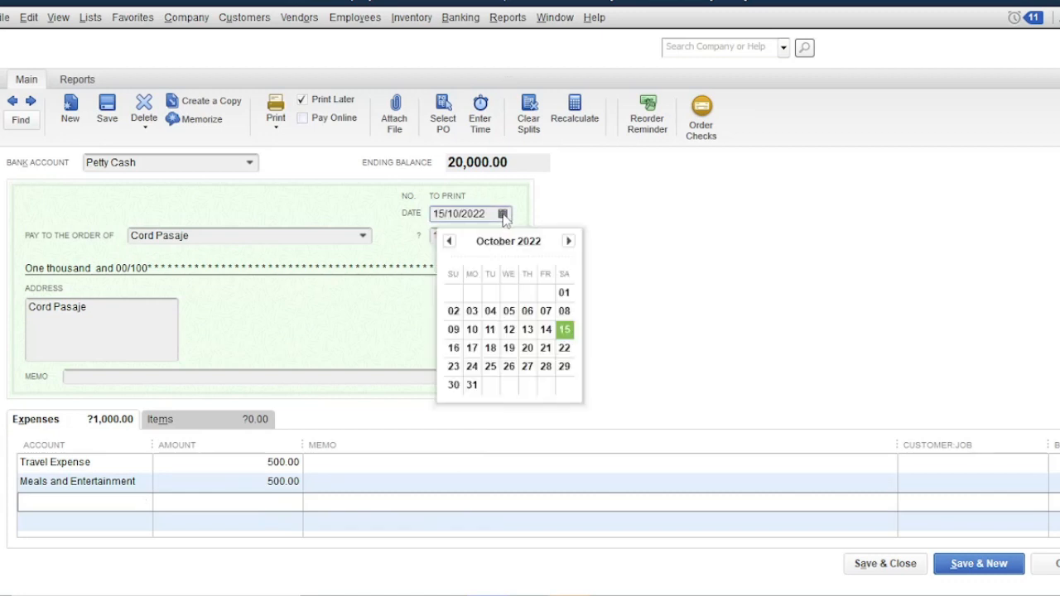
{"action": "left_click", "coordinate": [472, 386]}
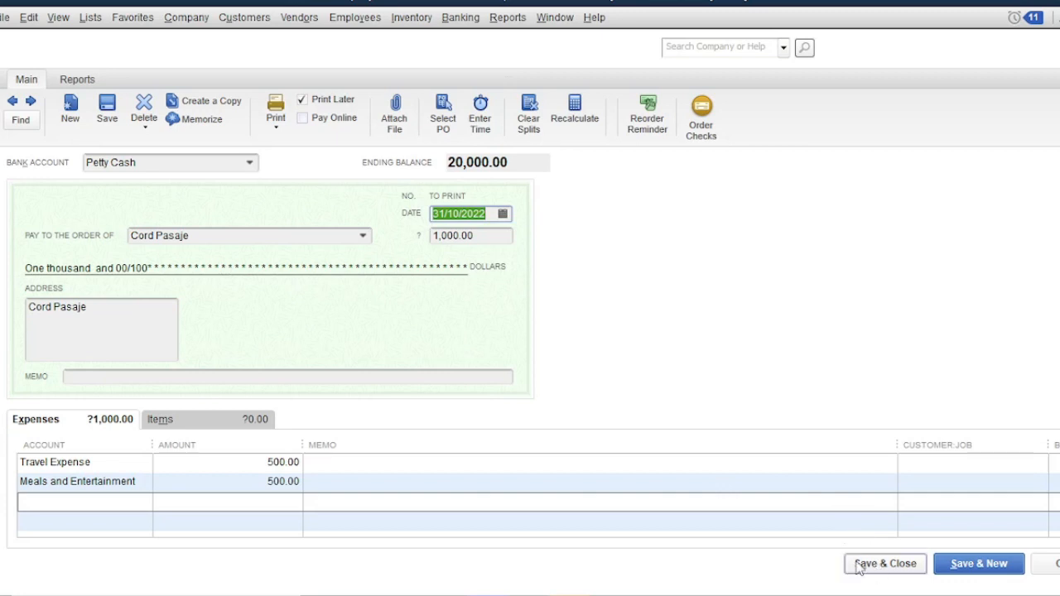
{"action": "left_click", "coordinate": [885, 565]}
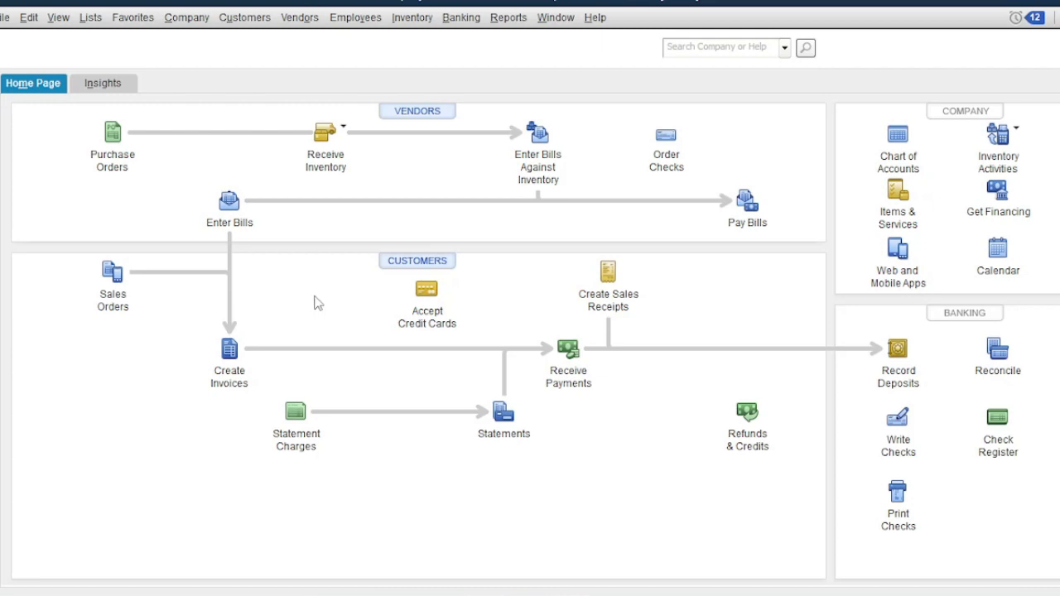
Start a new vendor bill and assign it to the Accounts Payable - Non-Trade account.
{"action": "left_click", "coordinate": [230, 205]}
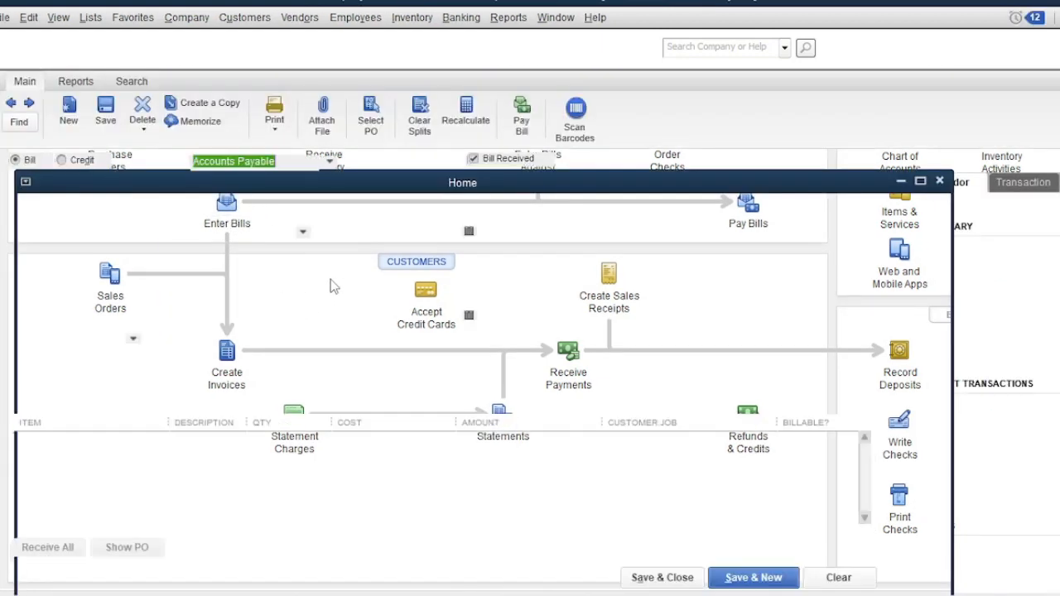
{"action": "left_click", "coordinate": [331, 162]}
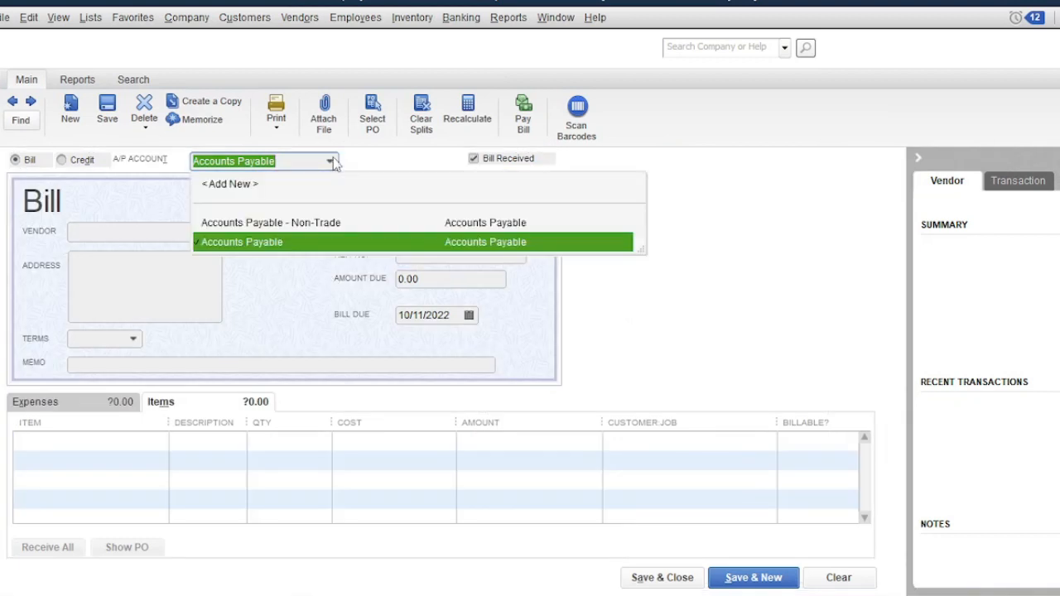
{"action": "left_click", "coordinate": [306, 223]}
Add City Light and Power as a new vendor for the bill and set the reference number to 5456525.
{"action": "left_click", "coordinate": [303, 233]}
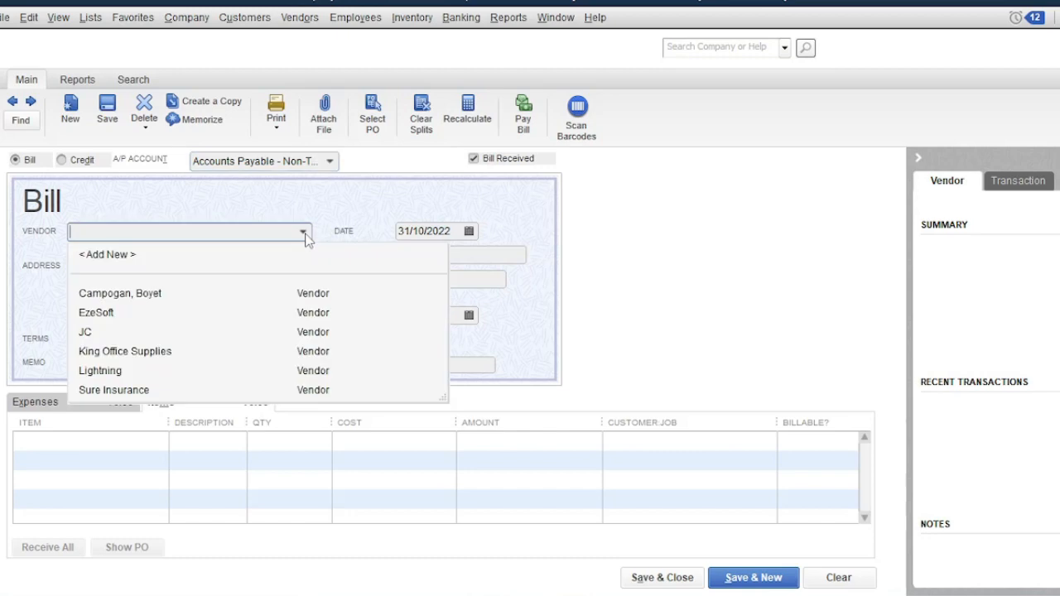
{"action": "left_click", "coordinate": [124, 255]}
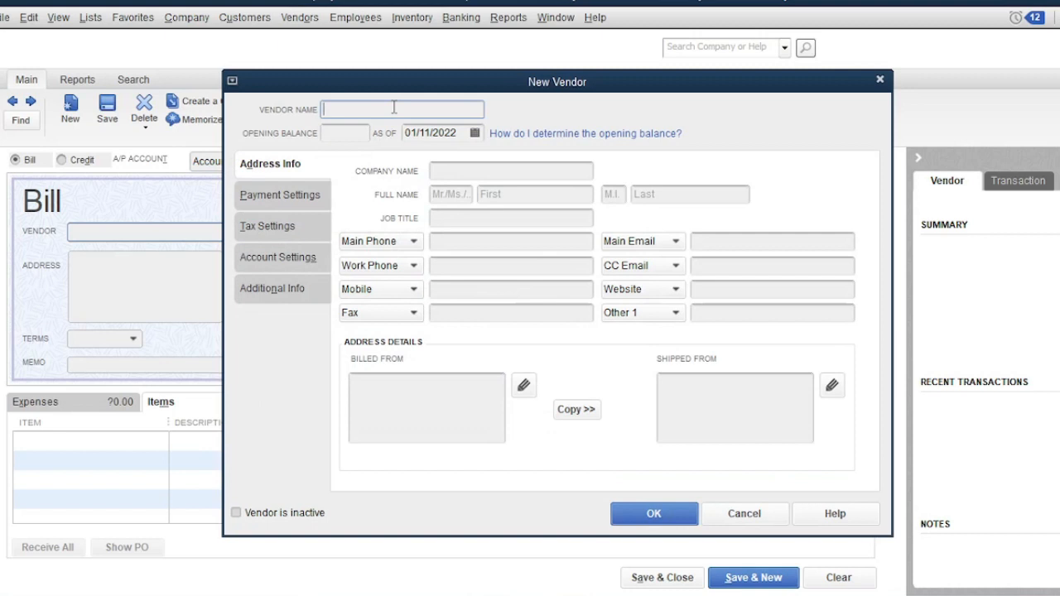
{"action": "type", "text": "City Light and Power"}
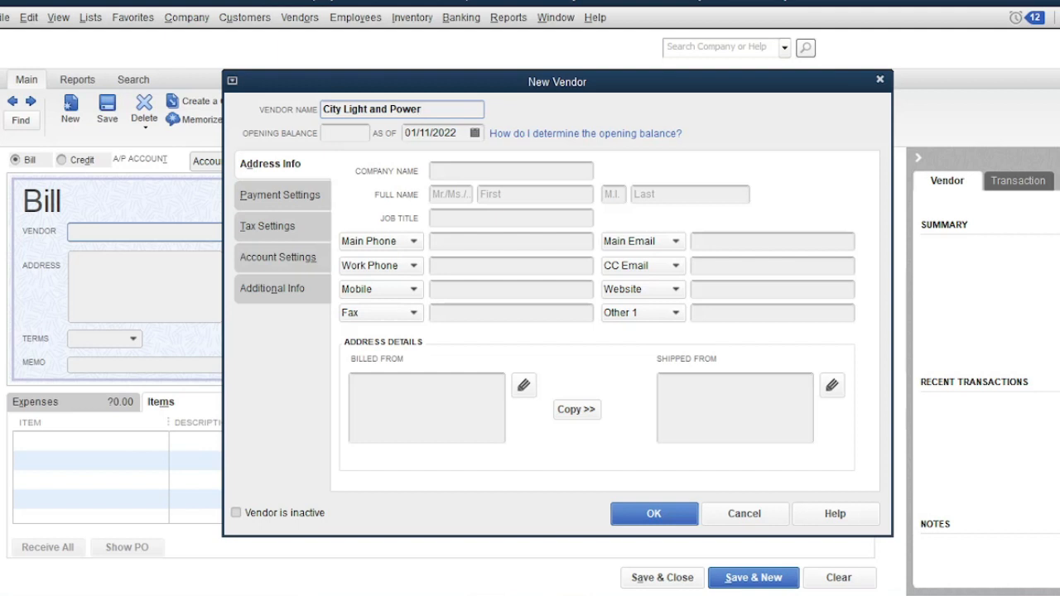
{"action": "left_click", "coordinate": [642, 516]}
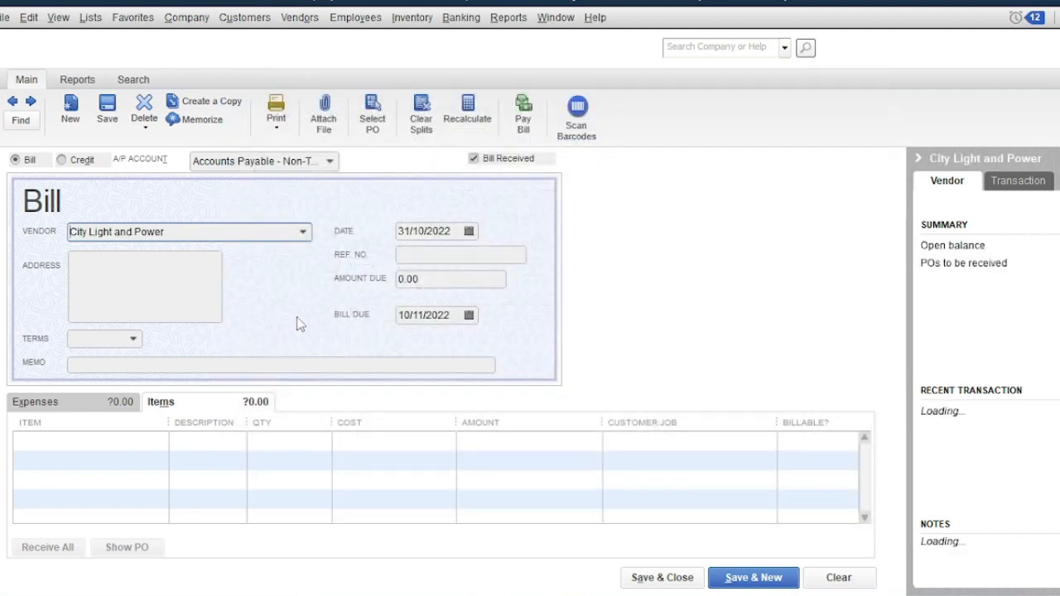
{"action": "left_click", "coordinate": [446, 257]}
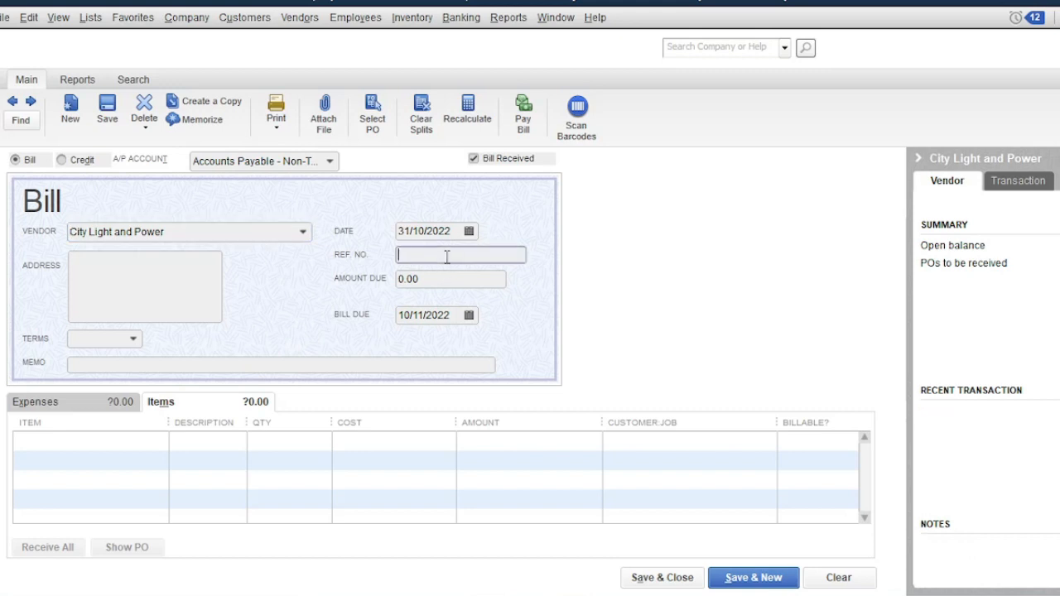
{"action": "type", "text": "5456525"}
Create an expense account named Light and Water Expense and use it on the bill's first expense line.
{"action": "left_click", "coordinate": [128, 443]}
{"action": "left_click", "coordinate": [83, 404]}
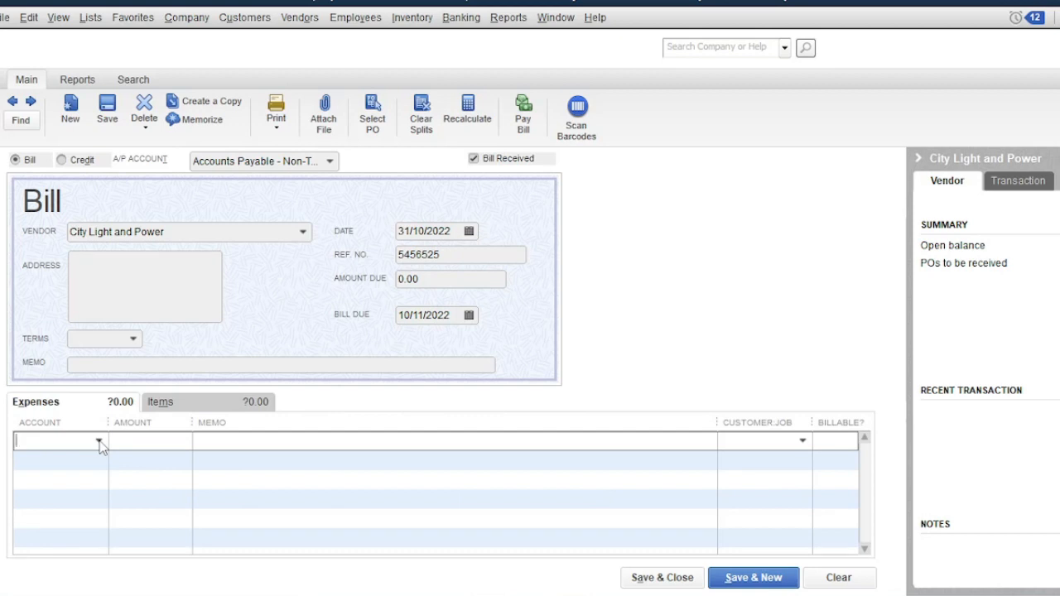
{"action": "left_click", "coordinate": [99, 441]}
{"action": "scroll", "coordinate": [87, 339], "scroll_direction": "up", "scroll_amount": 3}
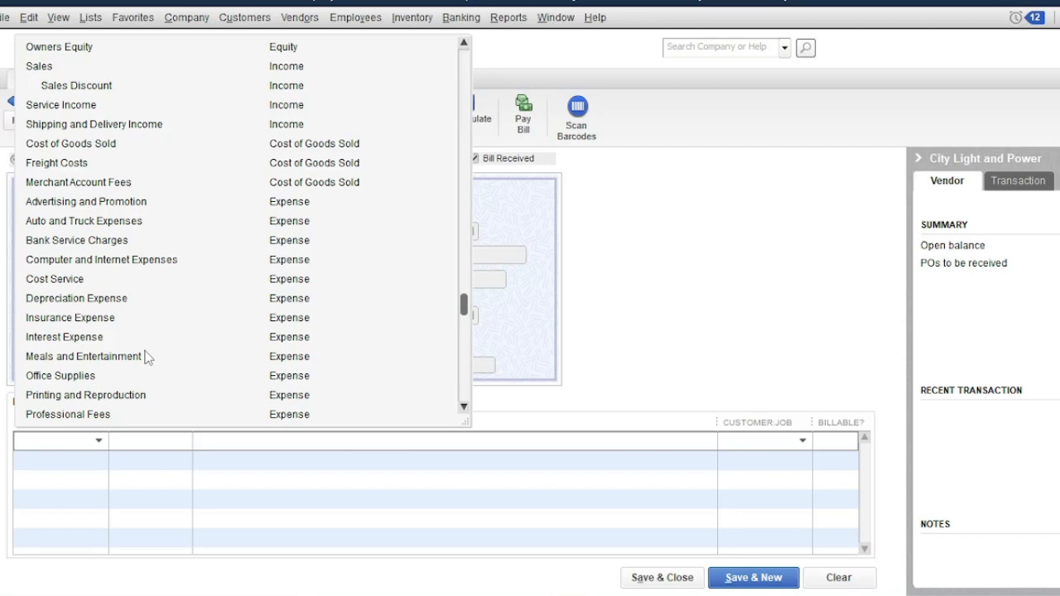
{"action": "scroll", "coordinate": [147, 356], "scroll_direction": "up", "scroll_amount": 9}
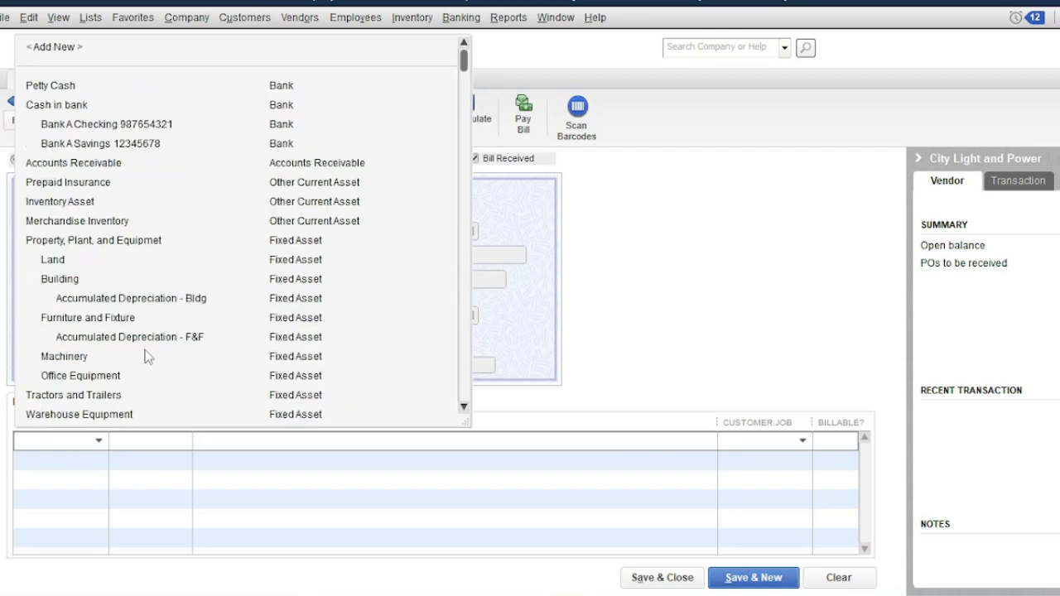
{"action": "left_click", "coordinate": [57, 47]}
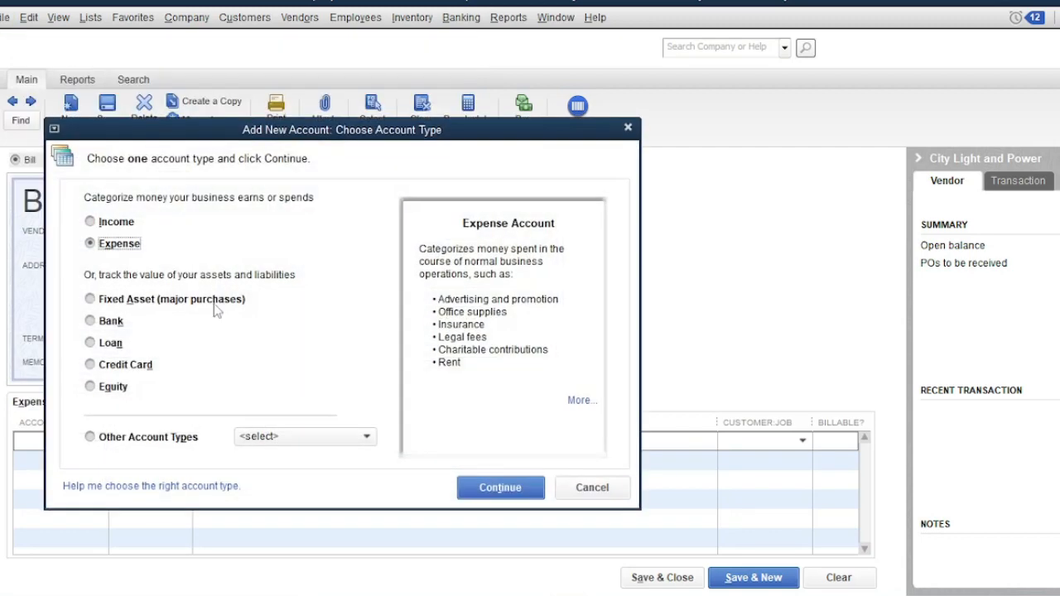
{"action": "left_click", "coordinate": [494, 487]}
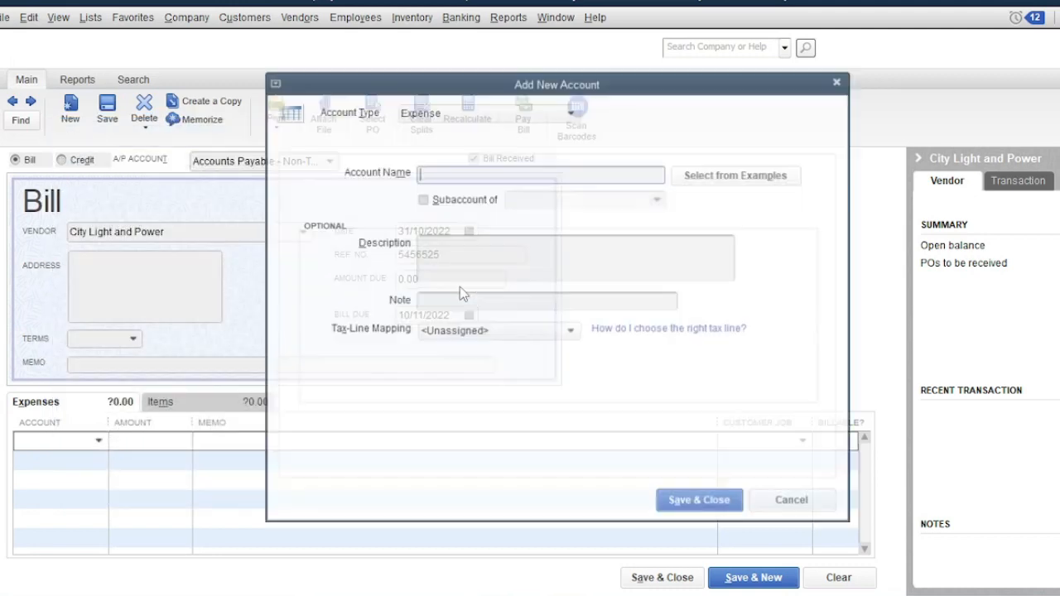
{"action": "type", "text": "Ligh"}
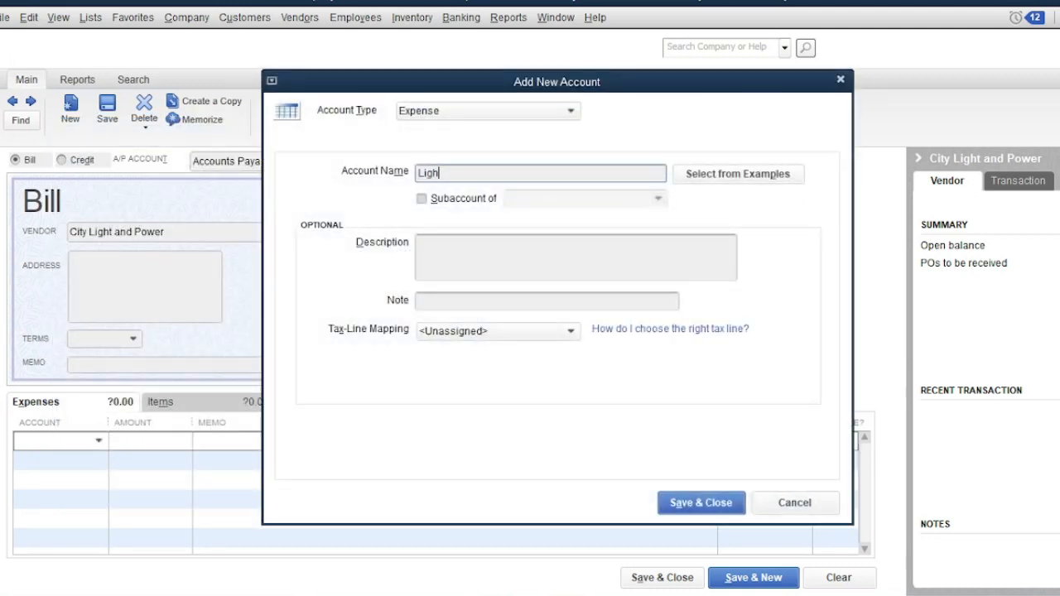
{"action": "type", "text": "t and Water Expense"}
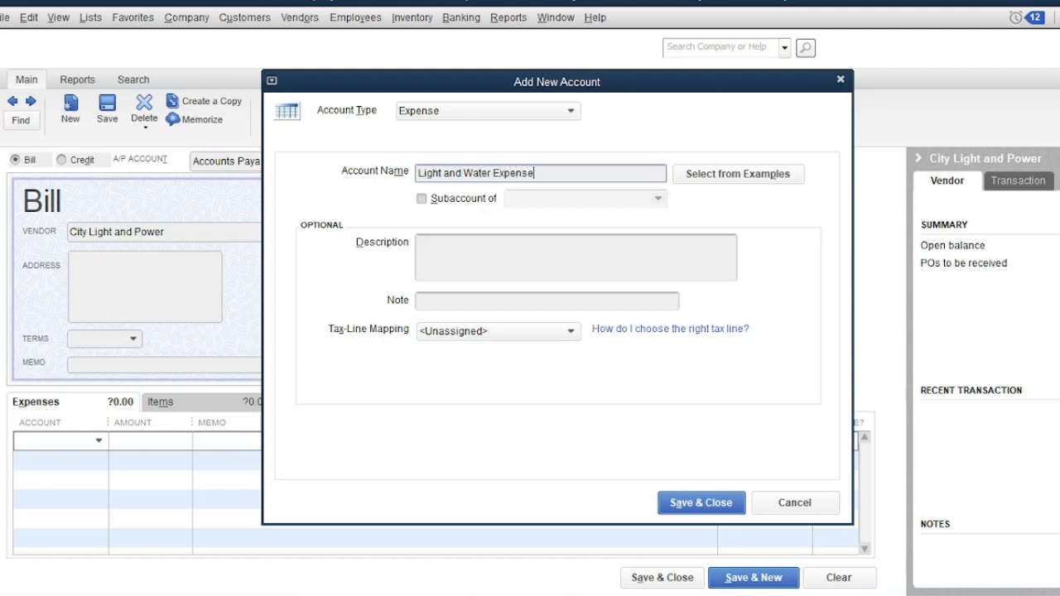
{"action": "left_click", "coordinate": [678, 502]}
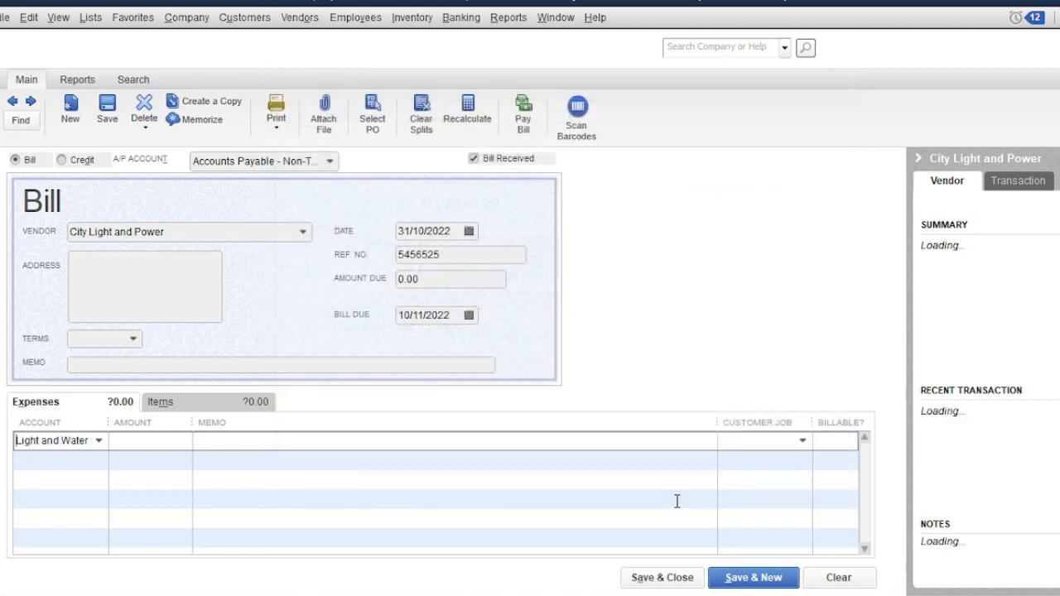
Enter an amount of 25,000 on the bill's Light and Water Expense line.
{"action": "left_click", "coordinate": [165, 443]}
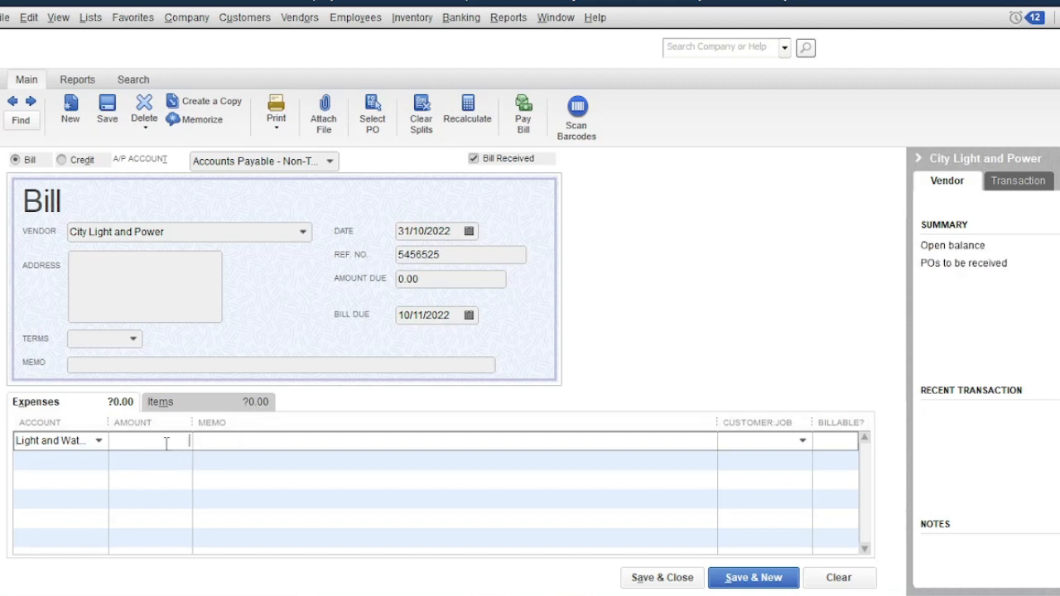
{"action": "type", "text": "25000"}
{"action": "left_click", "coordinate": [158, 466]}
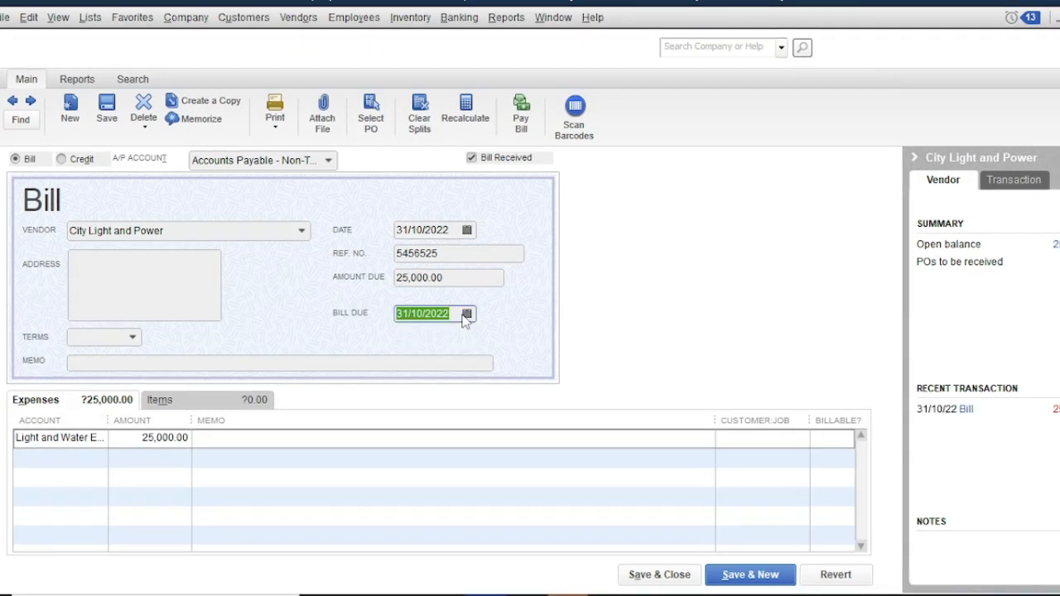
Set the City Light and Power bill's due date to 15/11/2022, and save and close the bill.
{"action": "left_click", "coordinate": [467, 315]}
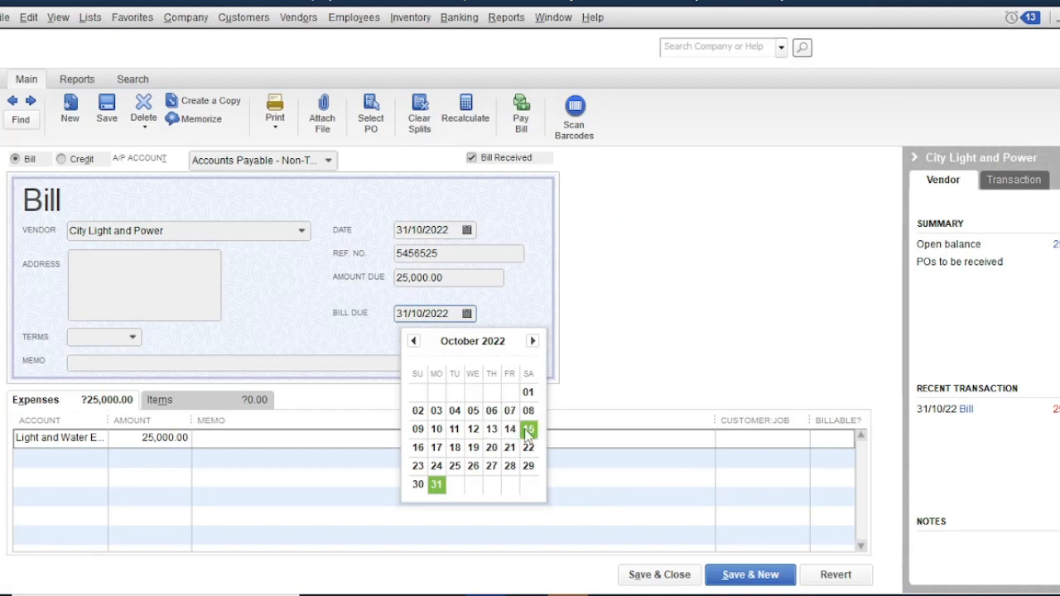
{"action": "left_click", "coordinate": [532, 340]}
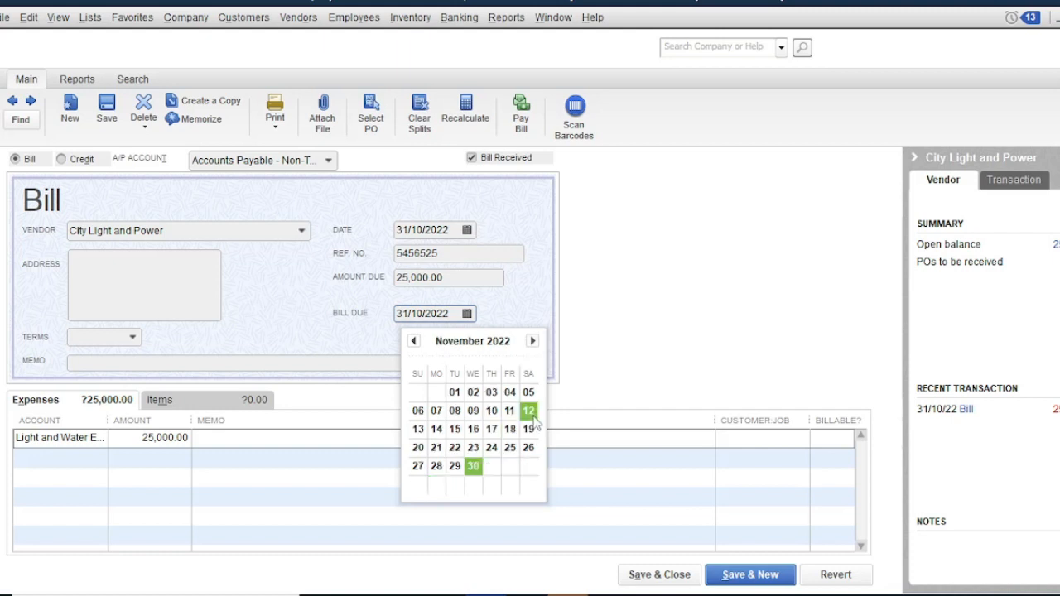
{"action": "left_click", "coordinate": [455, 430]}
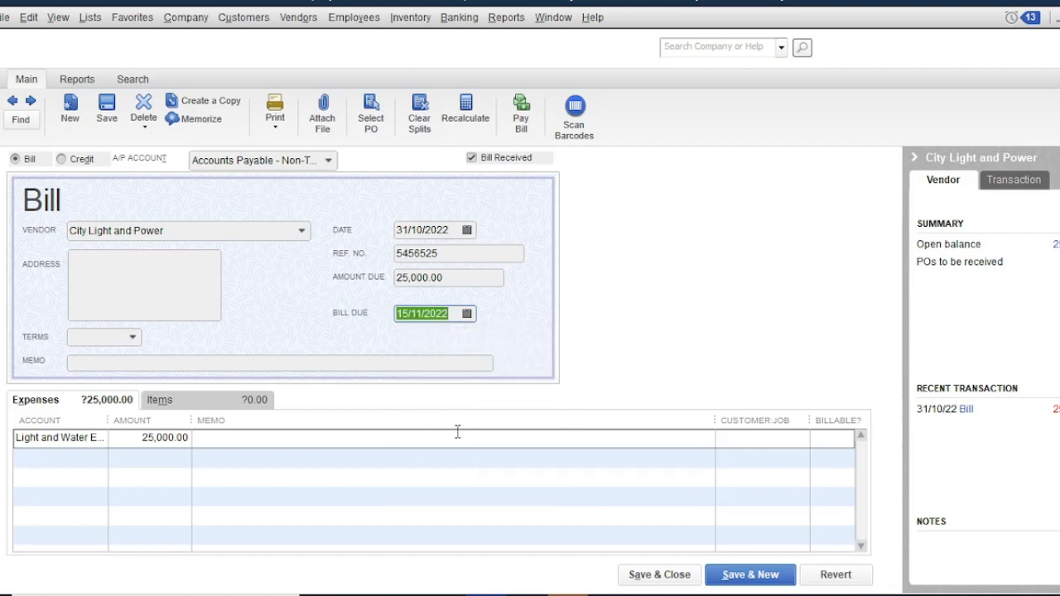
{"action": "left_click", "coordinate": [664, 582]}
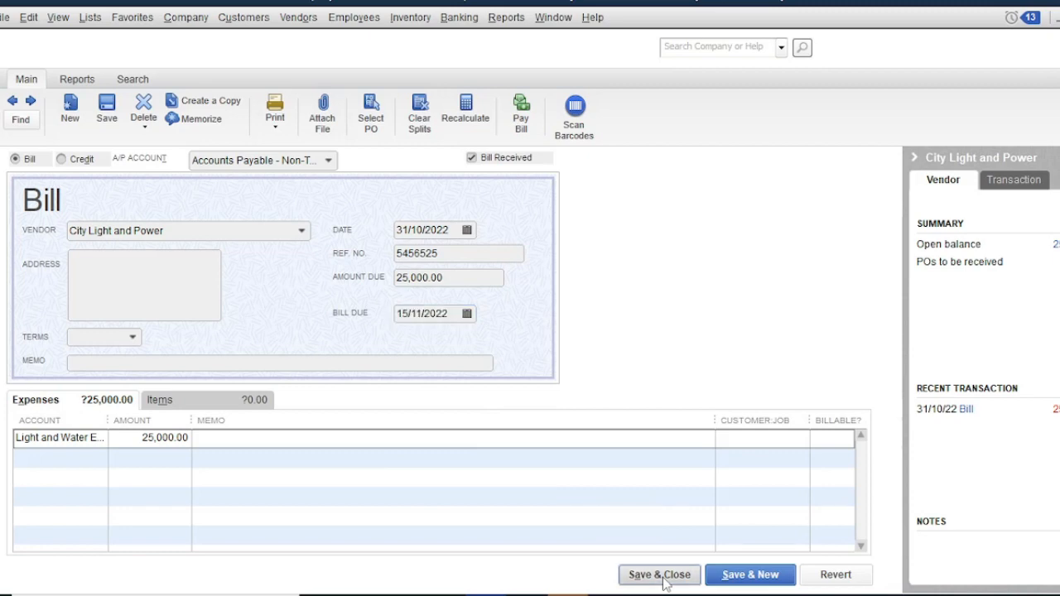
{"action": "left_click", "coordinate": [480, 196]}
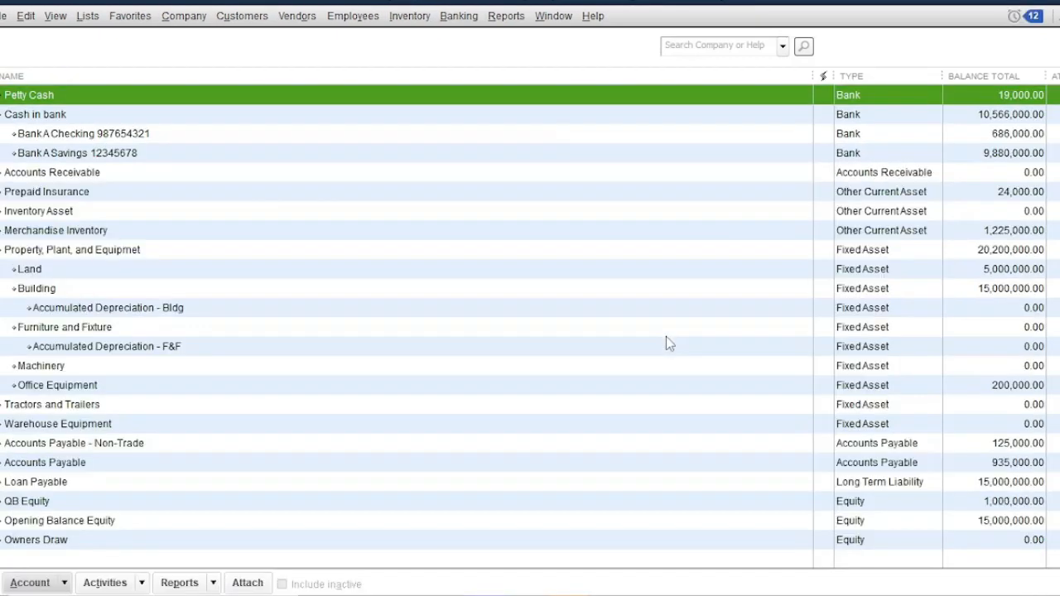
Review the chart of accounts, and examine the balances and transactions of City Light and Power, JC and King Office Supplies in the Vendor Center.
{"action": "scroll", "coordinate": [785, 419], "scroll_direction": "down", "scroll_amount": 8}
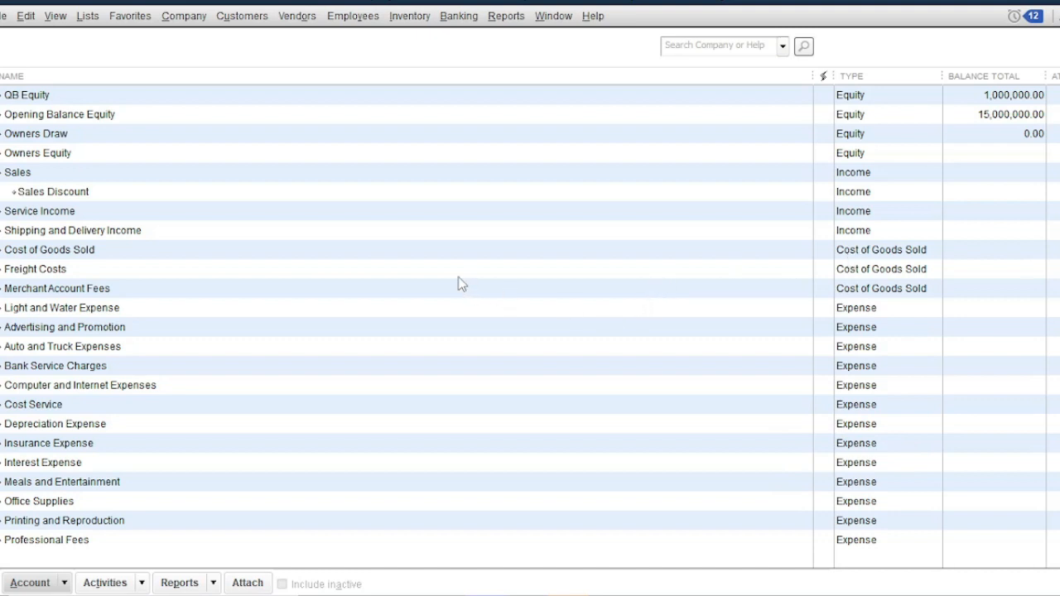
{"action": "left_click", "coordinate": [292, 22]}
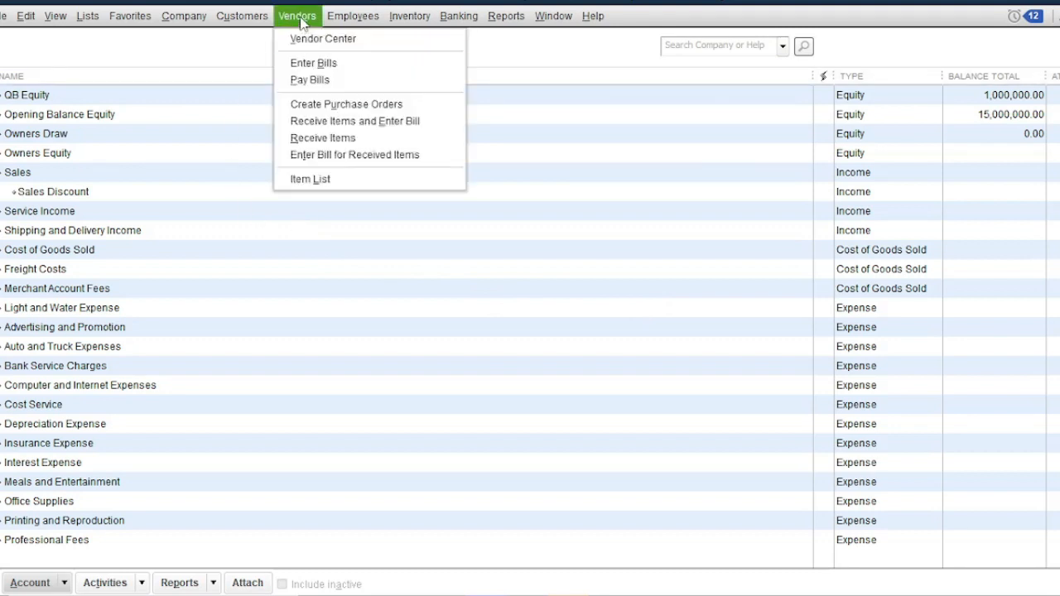
{"action": "left_click", "coordinate": [308, 38]}
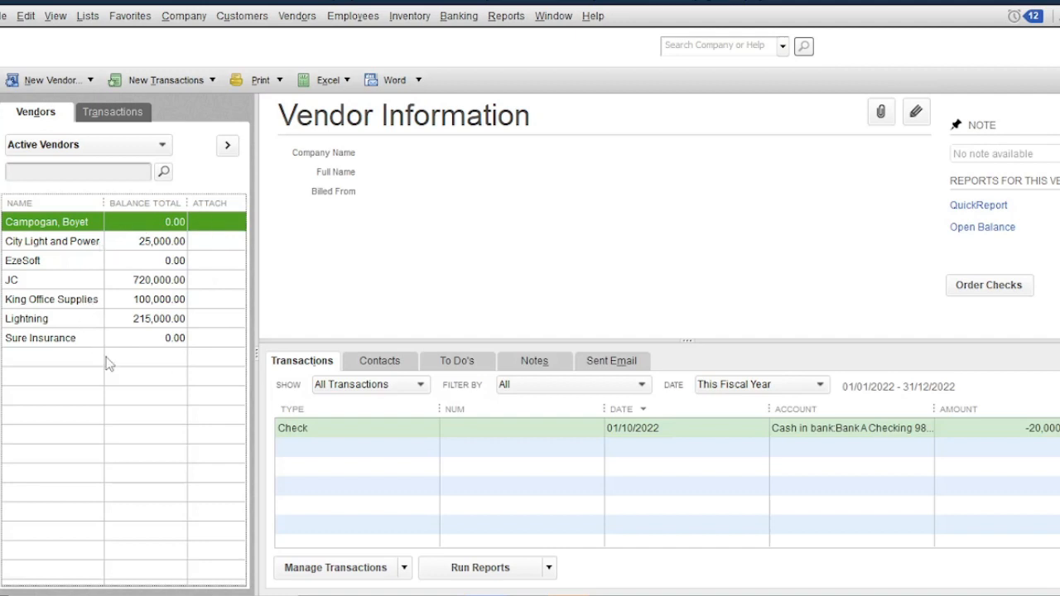
{"action": "left_click", "coordinate": [154, 218]}
{"action": "left_click", "coordinate": [155, 244]}
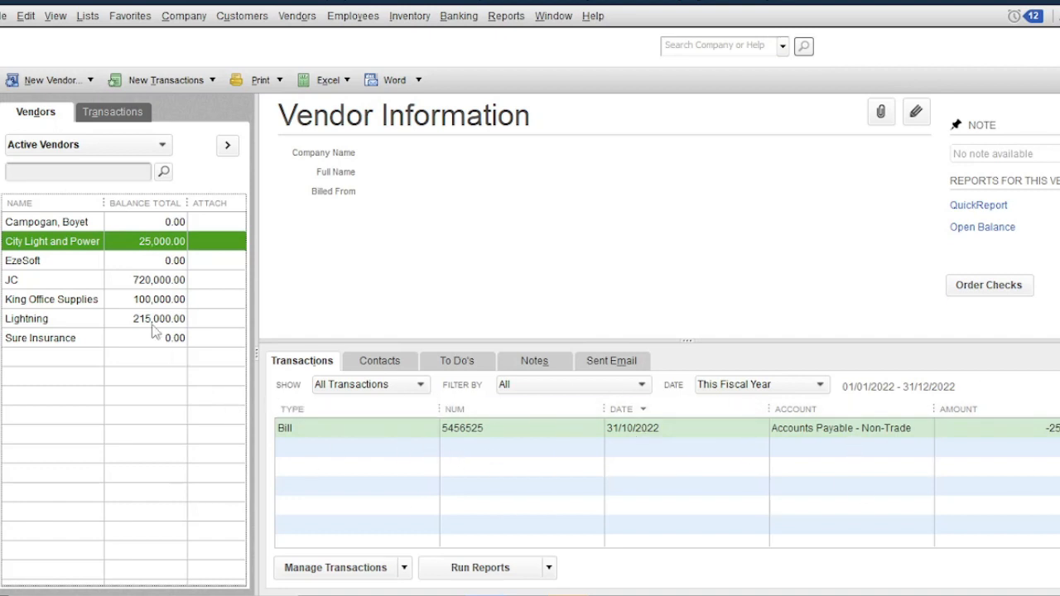
{"action": "left_click", "coordinate": [158, 281]}
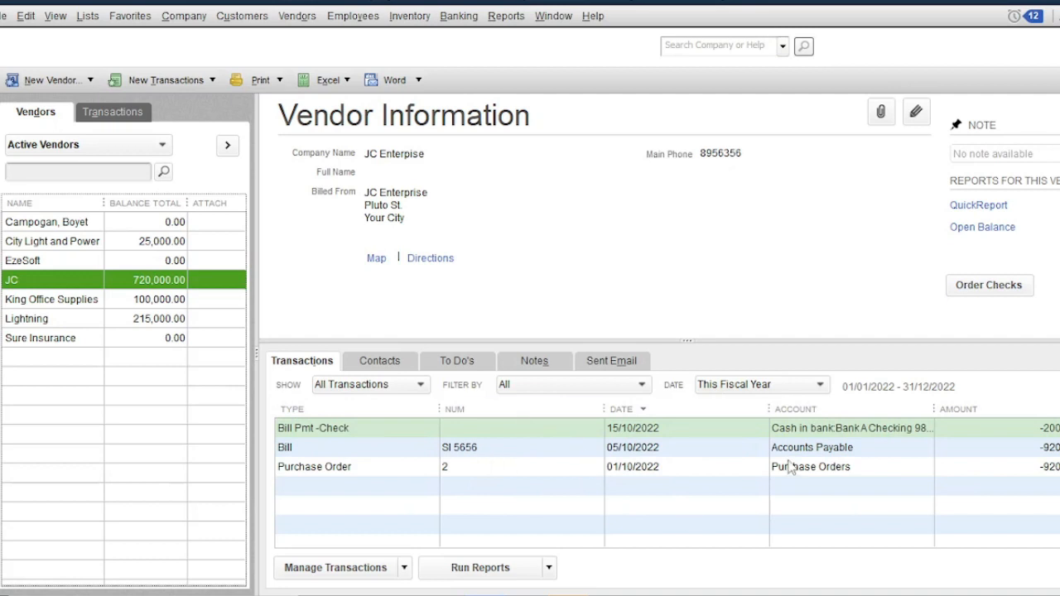
{"action": "left_click", "coordinate": [961, 448]}
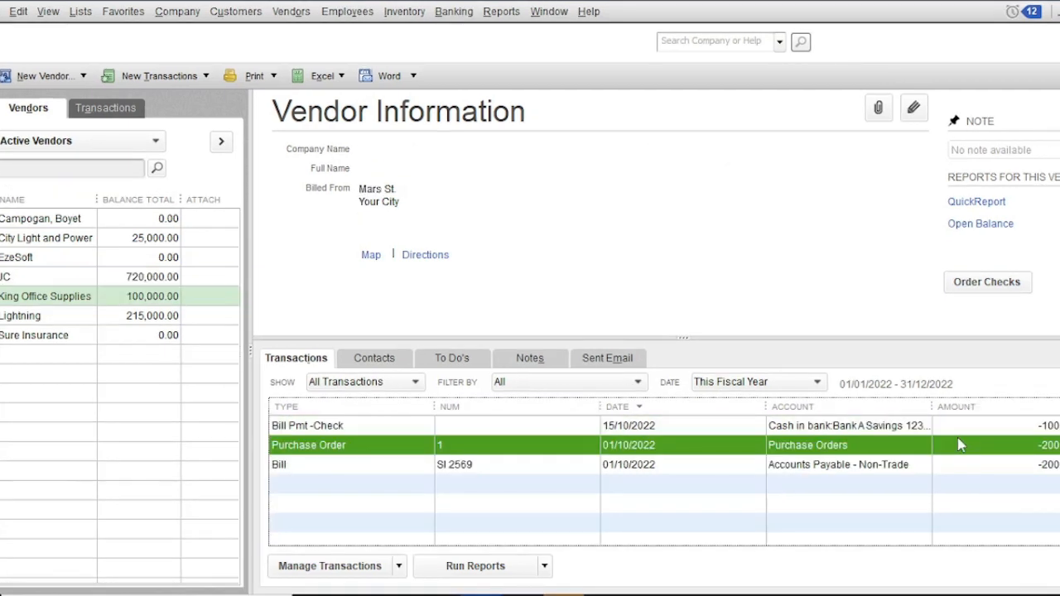